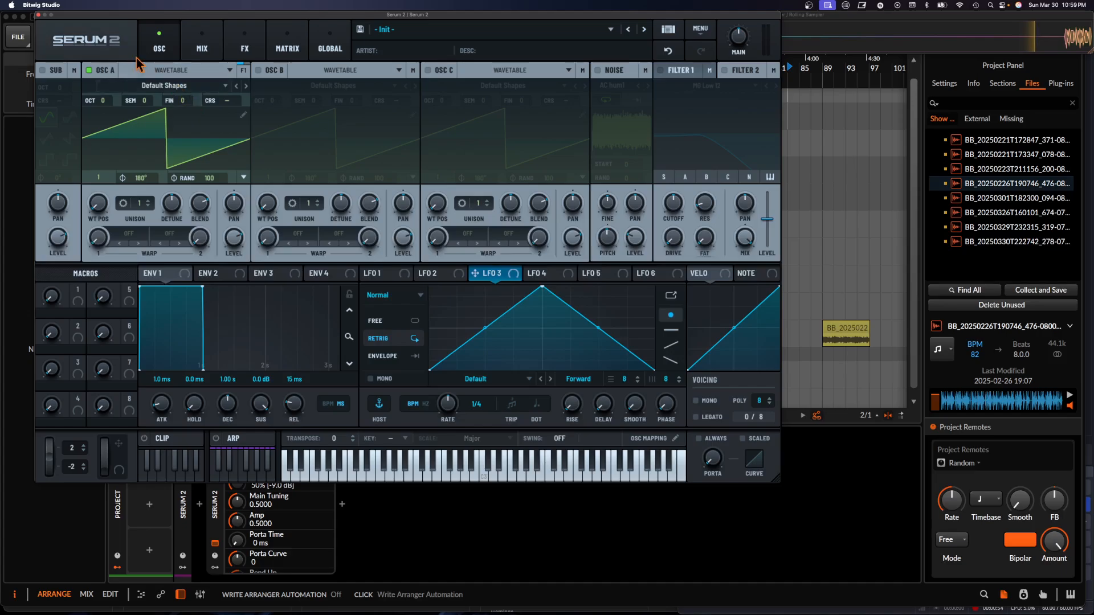
- Close the Serum 2 window and audition the BB_20250221T173347 clip at bar 27 on the Audio 7 track
{"action": "left_click", "coordinate": [38, 15]}
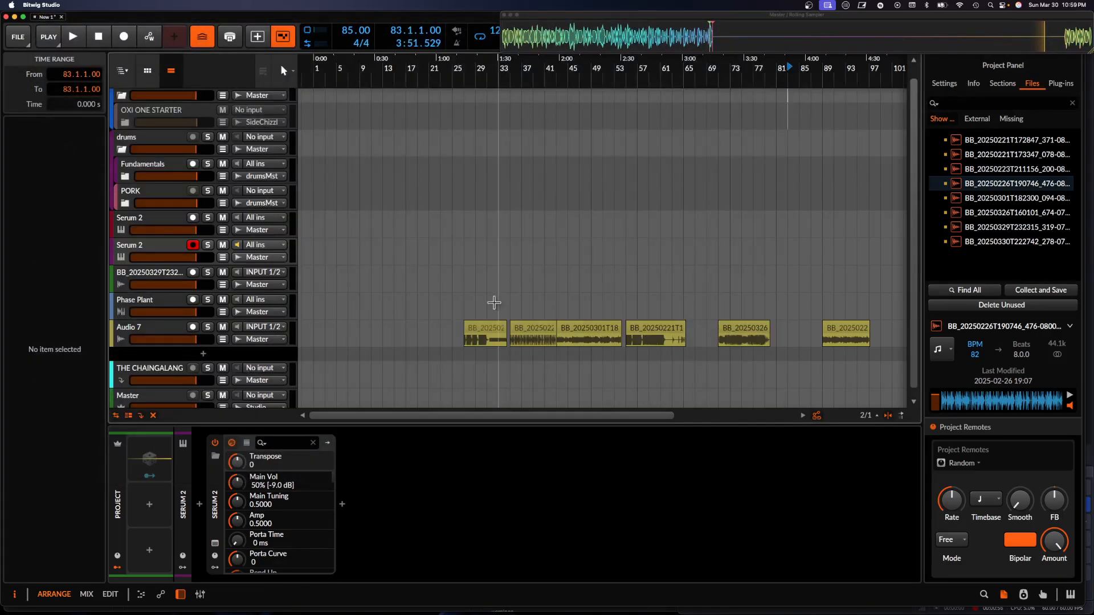
{"action": "left_click", "coordinate": [488, 337]}
{"action": "scroll", "coordinate": [487, 336], "scroll_direction": "up", "scroll_amount": 5}
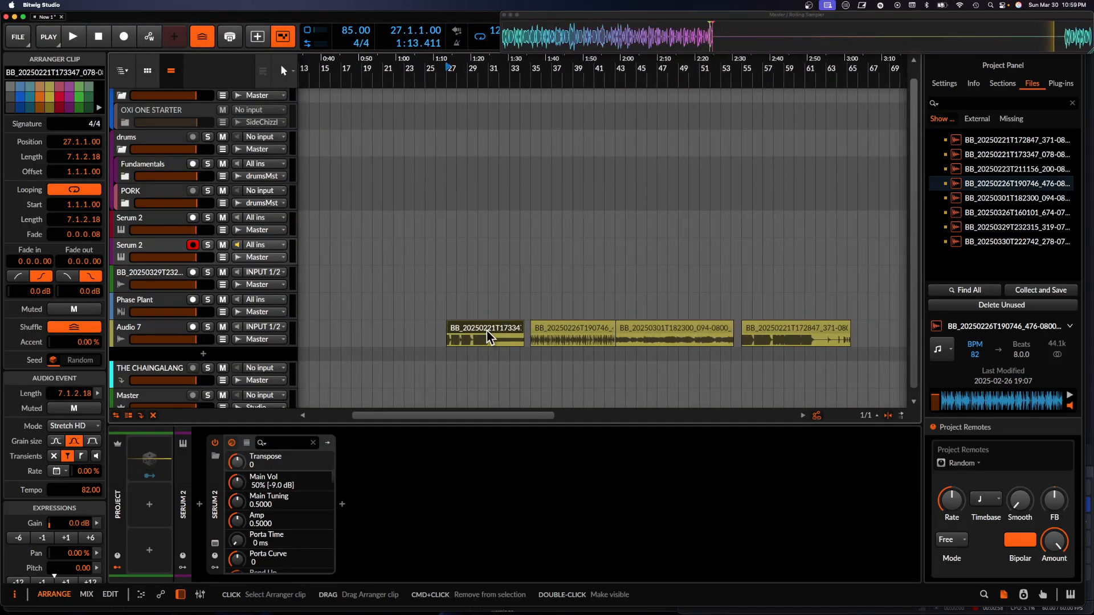
{"action": "scroll", "coordinate": [487, 336], "scroll_direction": "up", "scroll_amount": 4}
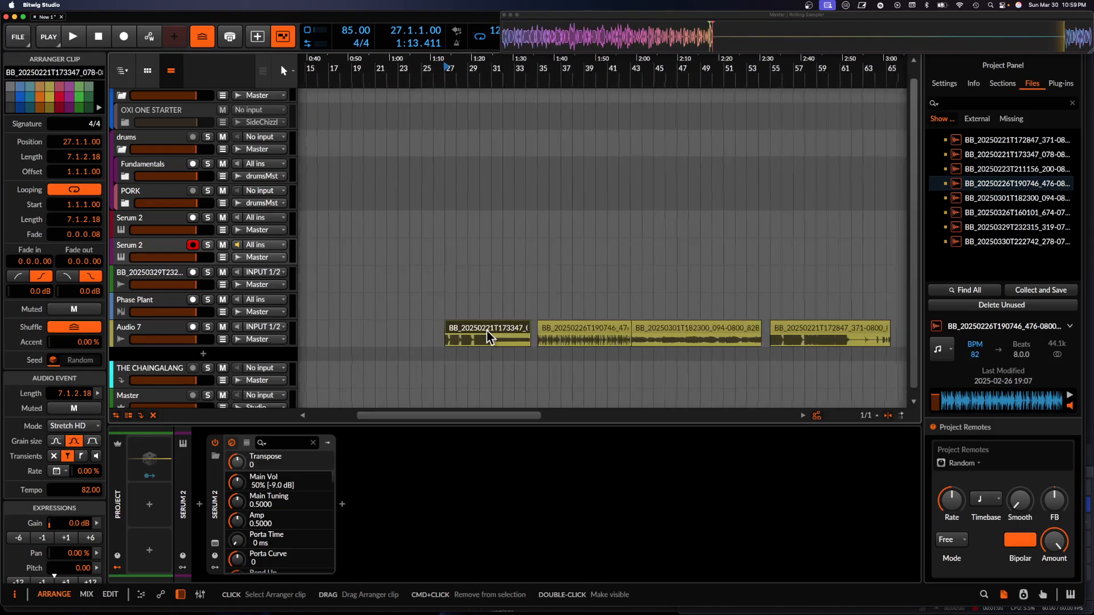
{"action": "scroll", "coordinate": [487, 336], "scroll_direction": "up", "scroll_amount": 3}
{"action": "key", "text": "space"}
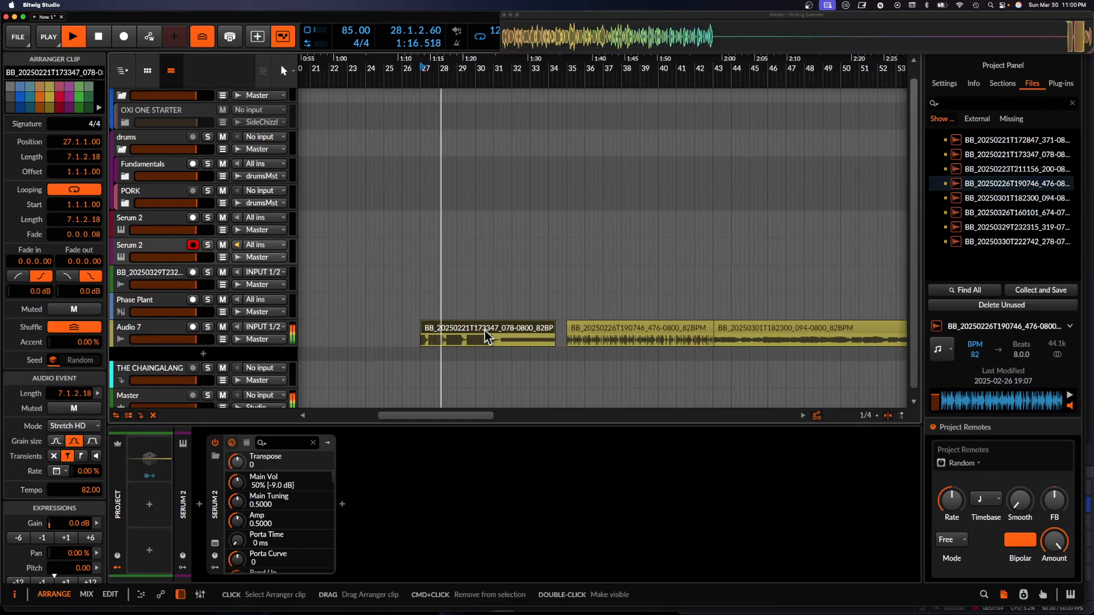
- Audition the BB_20250226T190746 clip at bar 35 on the Audio 7 track
{"action": "scroll", "coordinate": [487, 336], "scroll_direction": "up", "scroll_amount": 3}
{"action": "scroll", "coordinate": [487, 336], "scroll_direction": "right", "scroll_amount": 5}
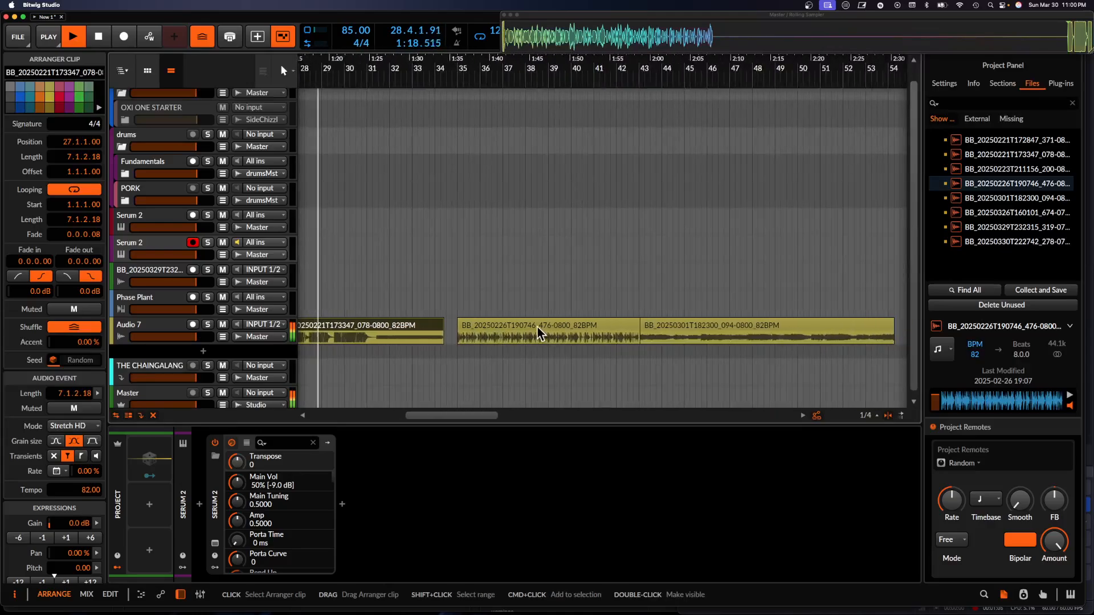
{"action": "left_click", "coordinate": [478, 330]}
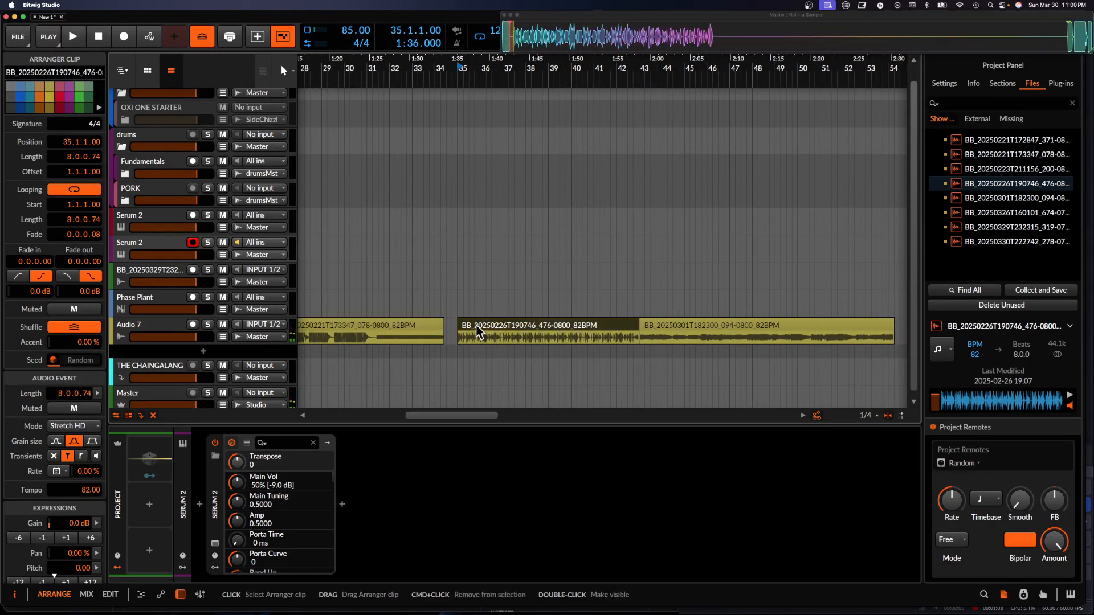
{"action": "scroll", "coordinate": [511, 326], "scroll_direction": "up", "scroll_amount": 3}
{"action": "scroll", "coordinate": [510, 327], "scroll_direction": "down", "scroll_amount": 1}
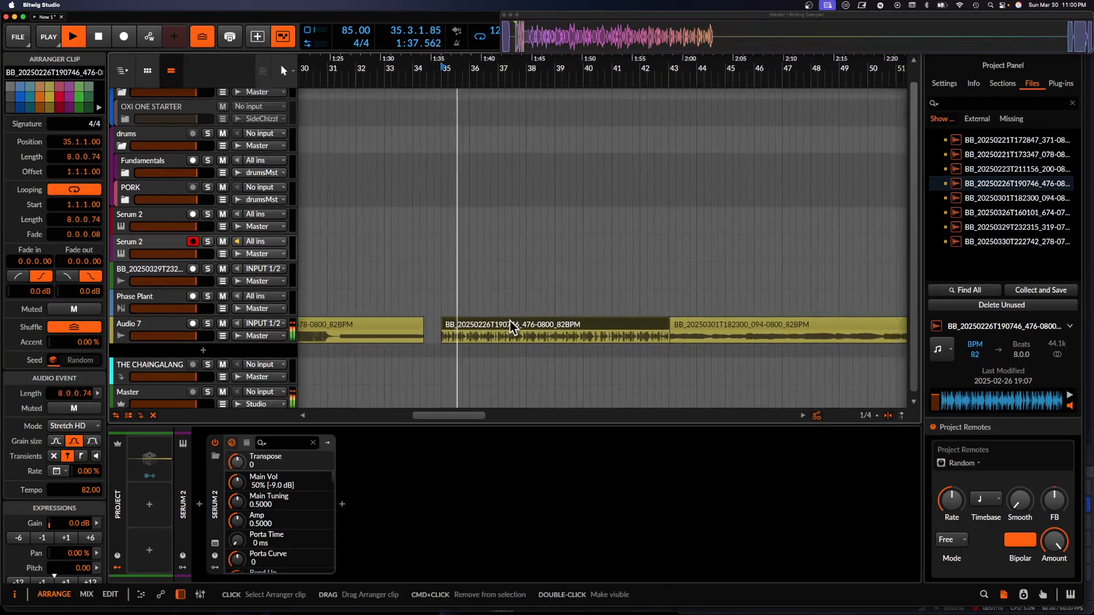
{"action": "scroll", "coordinate": [512, 328], "scroll_direction": "right", "scroll_amount": 4}
{"action": "scroll", "coordinate": [501, 330], "scroll_direction": "down", "scroll_amount": 2}
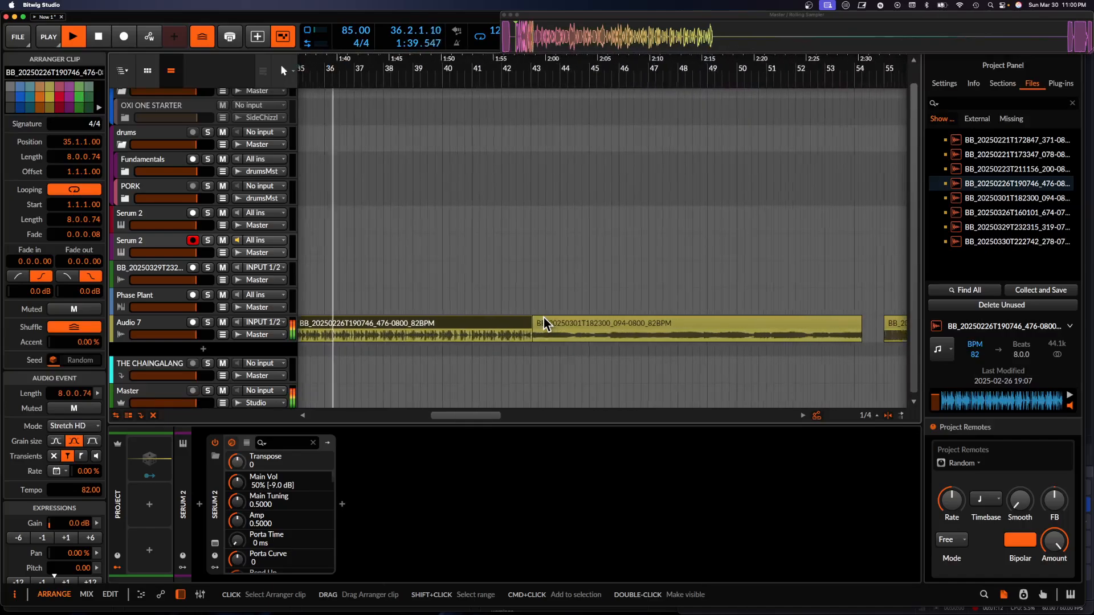
- Stop playback, shorten the BB_20250226T190746 clip at bar 35 to two bars, and bounce it in place
{"action": "key", "text": "space"}
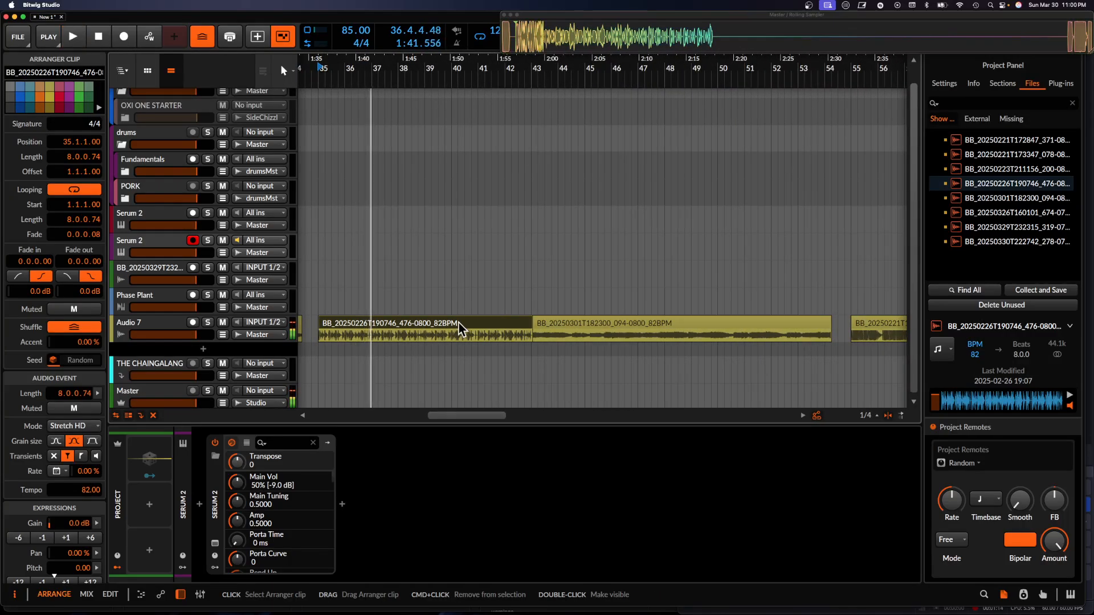
{"action": "left_click_drag", "start_coordinate": [523, 330], "coordinate": [360, 331]}
{"action": "key", "text": "super+b"}
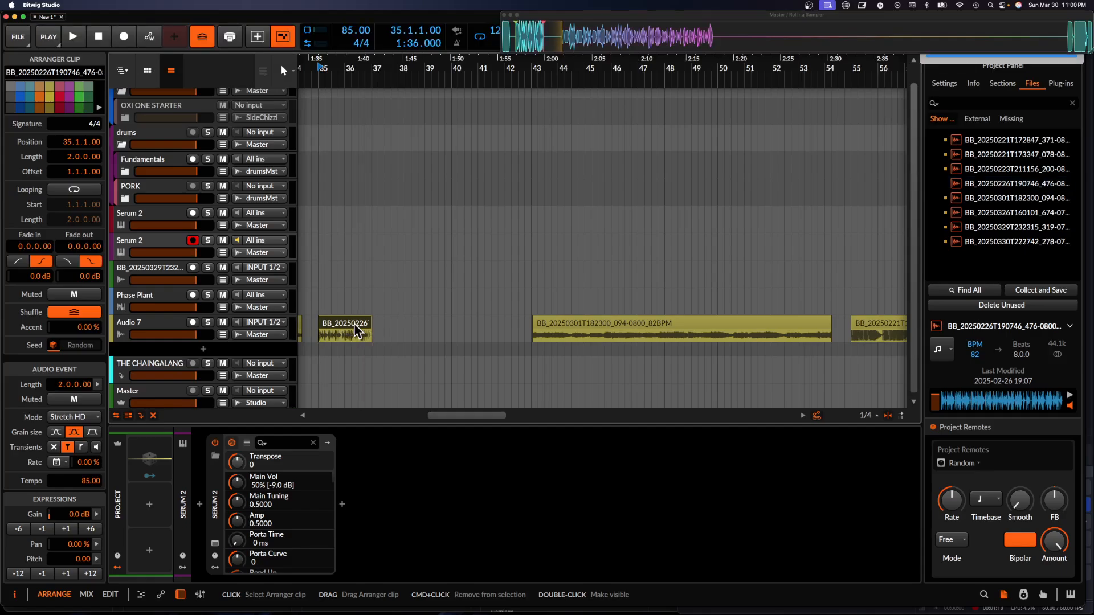
- Audition the BB_20250301T182300 clip at bar 43 and normalize it
{"action": "left_click", "coordinate": [586, 336]}
{"action": "scroll", "coordinate": [586, 335], "scroll_direction": "down", "scroll_amount": 3}
{"action": "scroll", "coordinate": [586, 335], "scroll_direction": "right", "scroll_amount": 1}
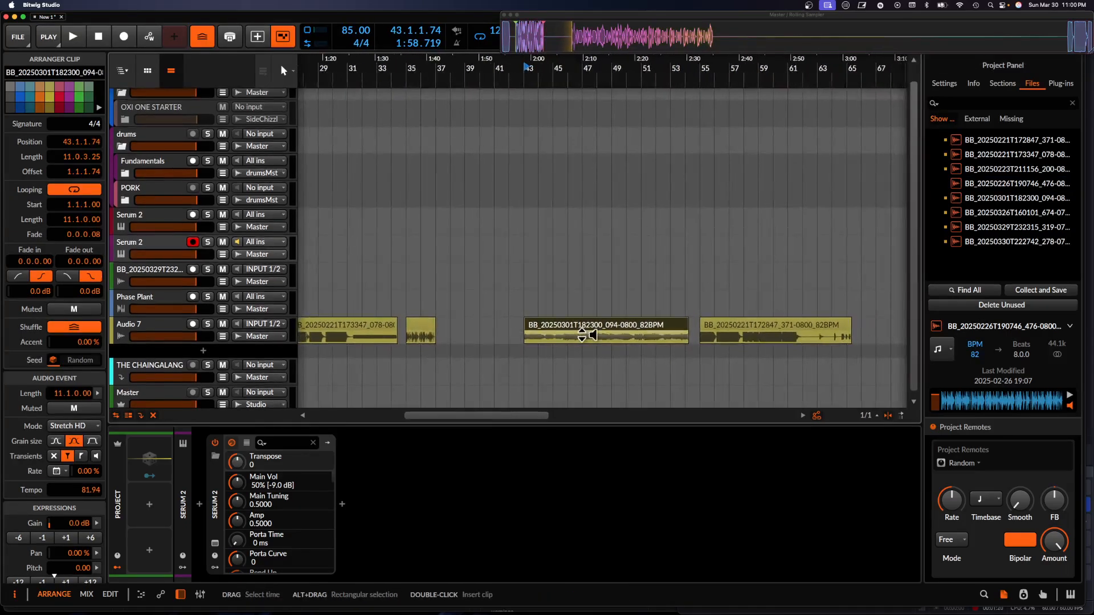
{"action": "scroll", "coordinate": [573, 332], "scroll_direction": "up", "scroll_amount": 3}
{"action": "key", "text": "space"}
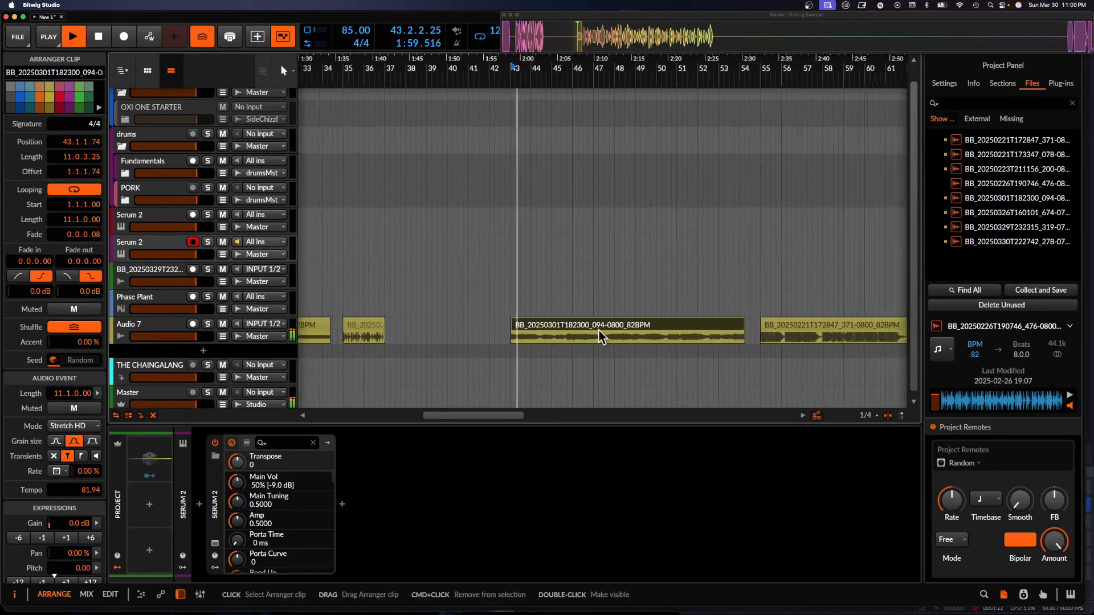
{"action": "scroll", "coordinate": [601, 336], "scroll_direction": "up", "scroll_amount": 3}
{"action": "scroll", "coordinate": [601, 336], "scroll_direction": "down", "scroll_amount": 2}
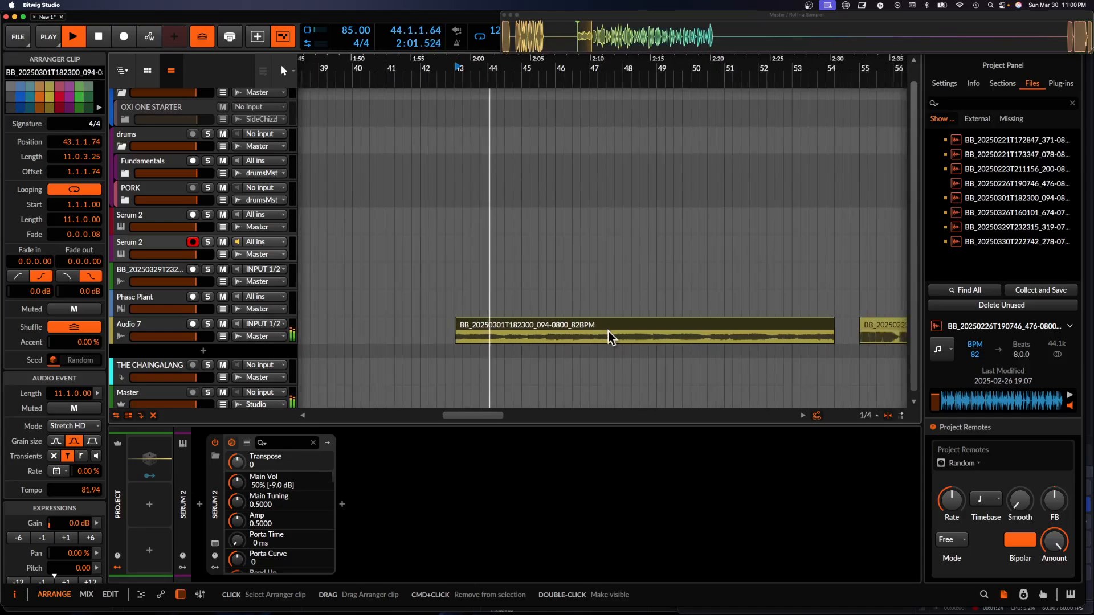
{"action": "right_click", "coordinate": [608, 336]}
{"action": "left_click", "coordinate": [660, 479]}
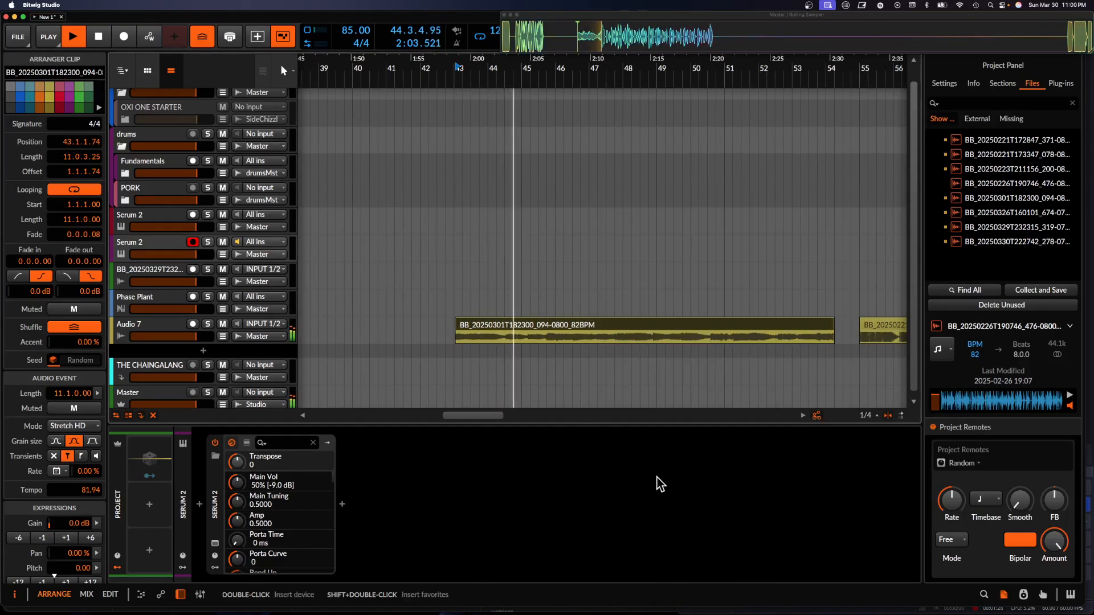
- Audition the BB_20250221T172847 clip at bar 55 on the Audio 7 track
{"action": "scroll", "coordinate": [546, 359], "scroll_direction": "right", "scroll_amount": 3}
{"action": "scroll", "coordinate": [547, 360], "scroll_direction": "down", "scroll_amount": 2}
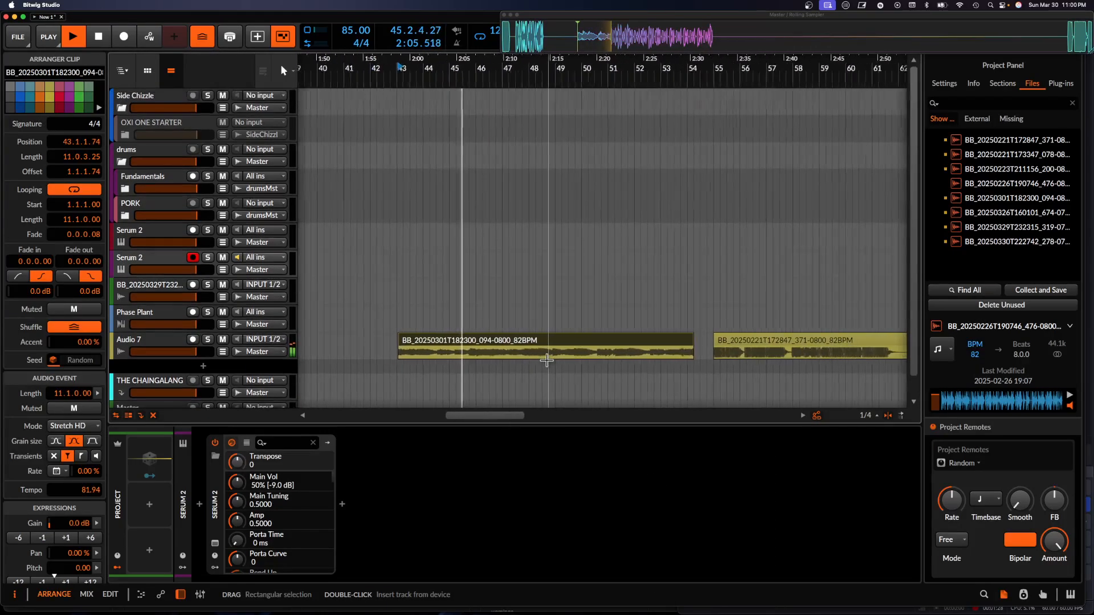
{"action": "scroll", "coordinate": [546, 360], "scroll_direction": "down", "scroll_amount": 3}
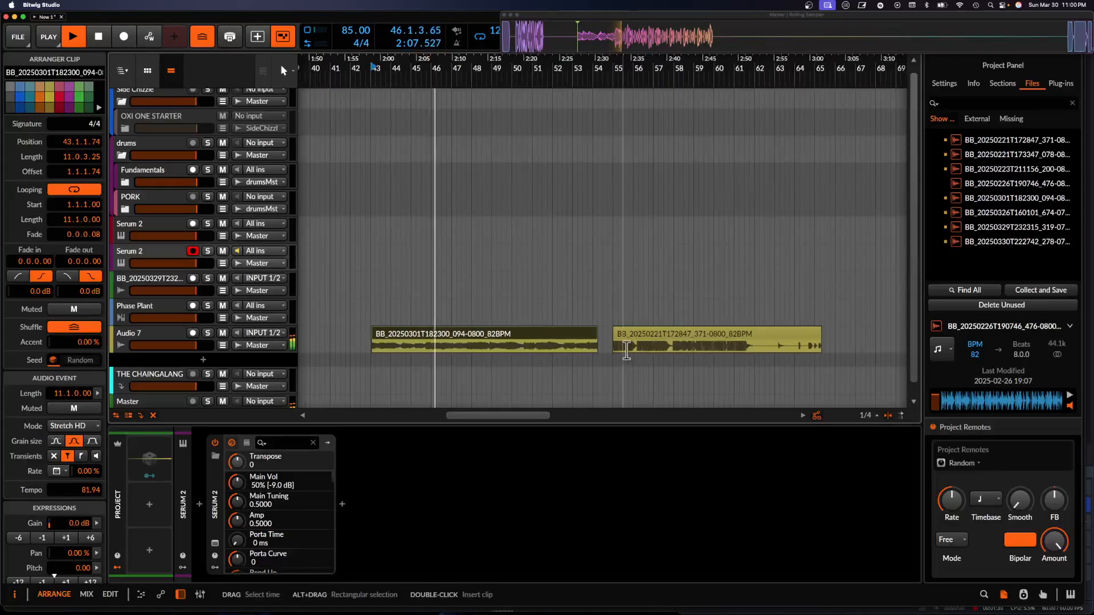
{"action": "left_click", "coordinate": [638, 341]}
{"action": "key", "text": "space"}
{"action": "scroll", "coordinate": [708, 342], "scroll_direction": "up", "scroll_amount": 1}
{"action": "scroll", "coordinate": [708, 343], "scroll_direction": "down", "scroll_amount": 2}
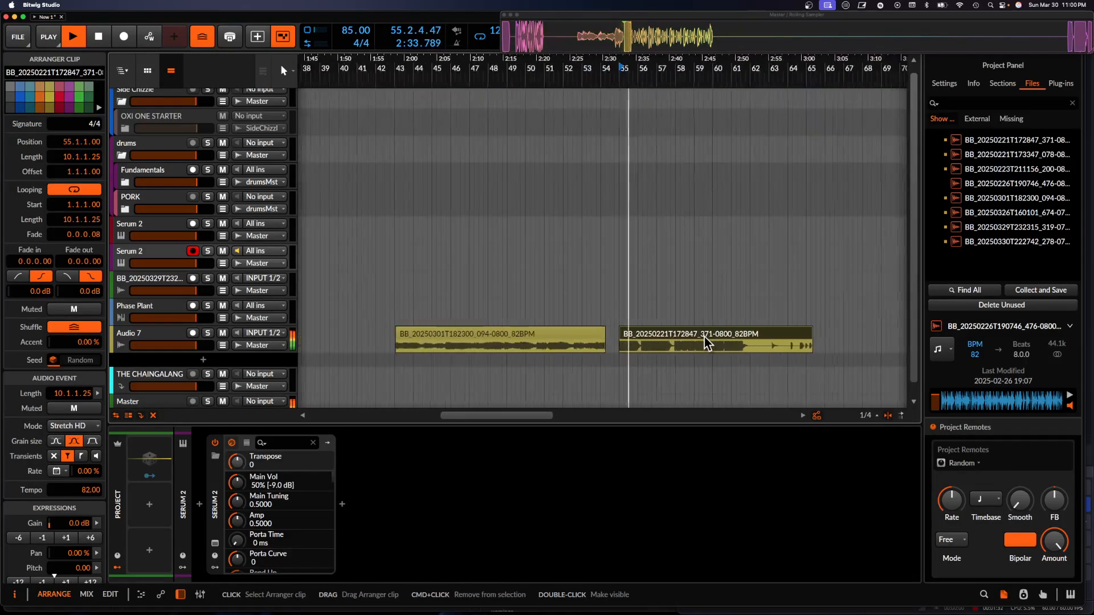
- Audition the BB_20250326T160101 clip at bar 71 on the Audio 7 track
{"action": "scroll", "coordinate": [707, 339], "scroll_direction": "right", "scroll_amount": 4}
{"action": "scroll", "coordinate": [704, 335], "scroll_direction": "right", "scroll_amount": 3}
{"action": "scroll", "coordinate": [704, 335], "scroll_direction": "down", "scroll_amount": 1}
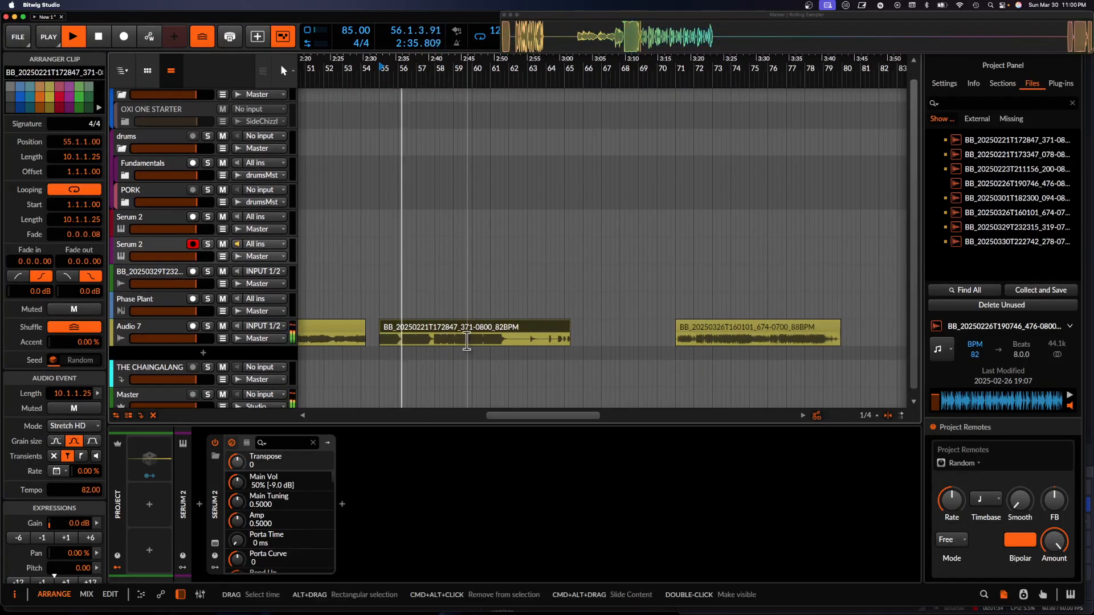
{"action": "left_click", "coordinate": [707, 335]}
{"action": "scroll", "coordinate": [706, 336], "scroll_direction": "right", "scroll_amount": 4}
{"action": "scroll", "coordinate": [706, 336], "scroll_direction": "up", "scroll_amount": 1}
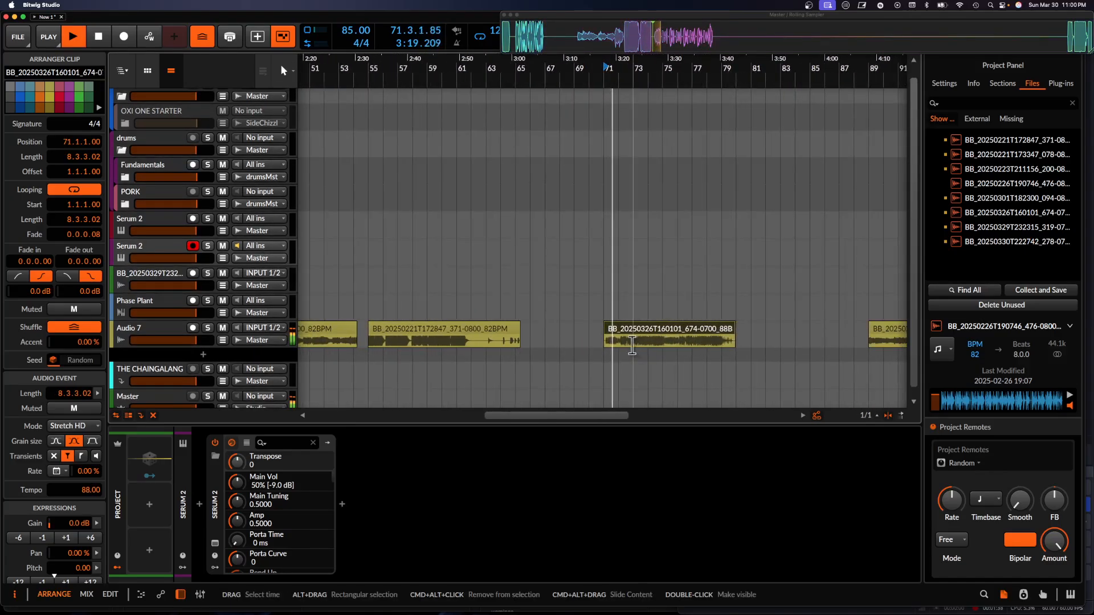
- Audition the BB_20250223T211156 clip at bar 89 on the Audio 7 track
{"action": "scroll", "coordinate": [632, 346], "scroll_direction": "down", "scroll_amount": 4}
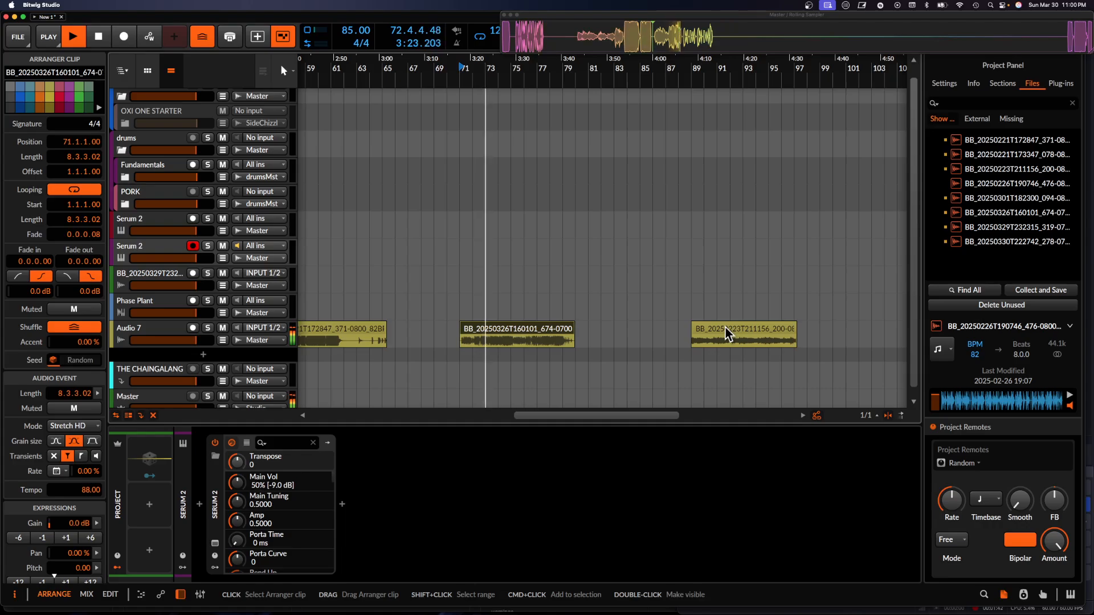
{"action": "scroll", "coordinate": [727, 335], "scroll_direction": "up", "scroll_amount": 2}
{"action": "scroll", "coordinate": [728, 335], "scroll_direction": "down", "scroll_amount": 3}
{"action": "left_click", "coordinate": [655, 331]}
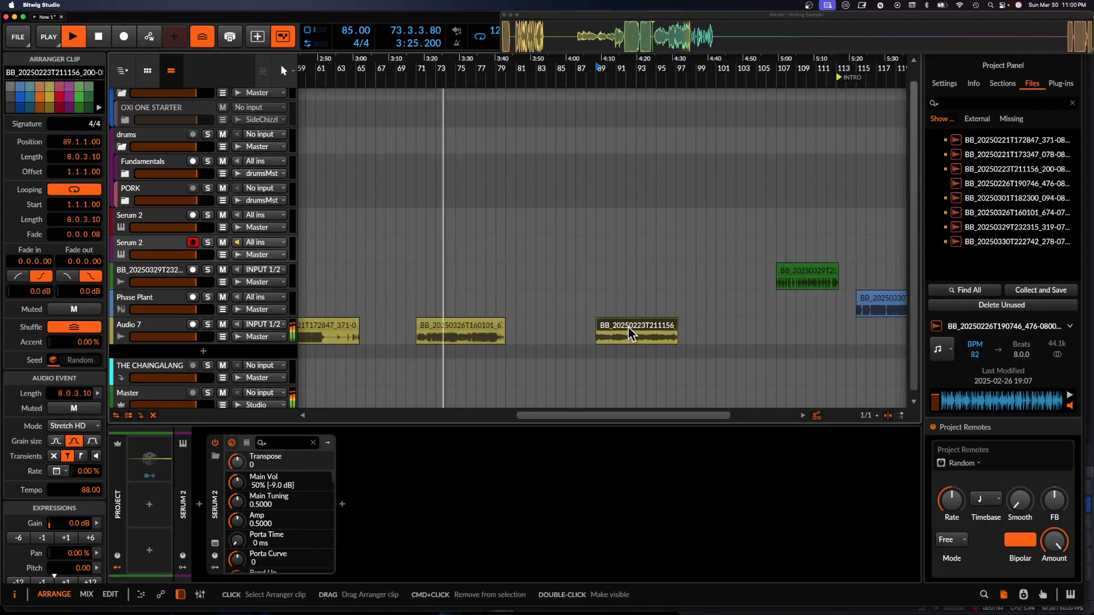
{"action": "key", "text": "space"}
{"action": "key", "text": "space"}
{"action": "scroll", "coordinate": [632, 335], "scroll_direction": "down", "scroll_amount": 1}
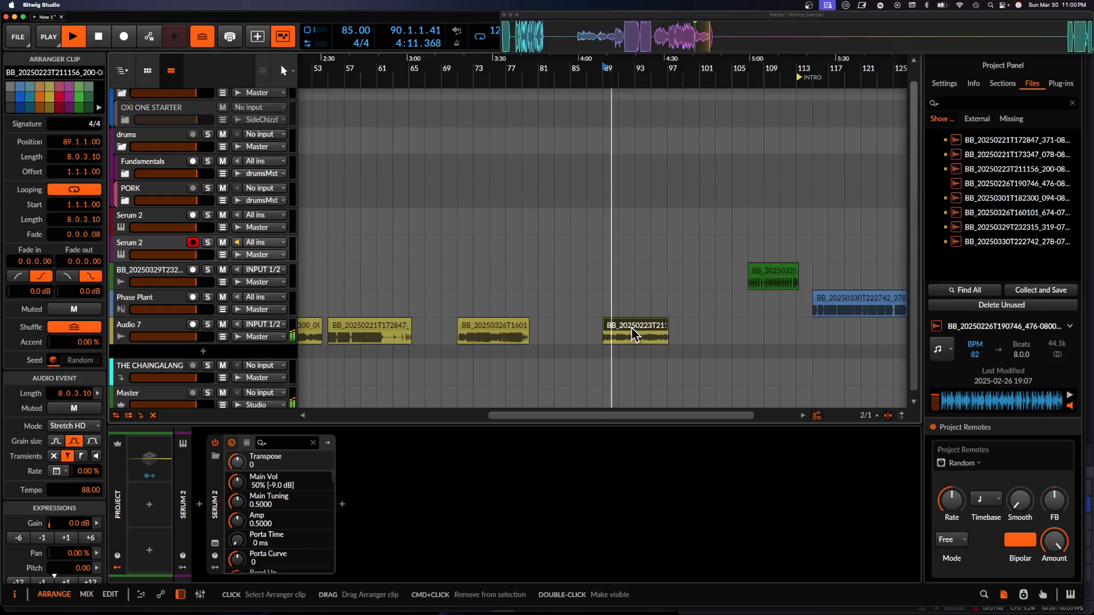
{"action": "scroll", "coordinate": [633, 334], "scroll_direction": "left", "scroll_amount": 3}
{"action": "scroll", "coordinate": [633, 335], "scroll_direction": "up", "scroll_amount": 1}
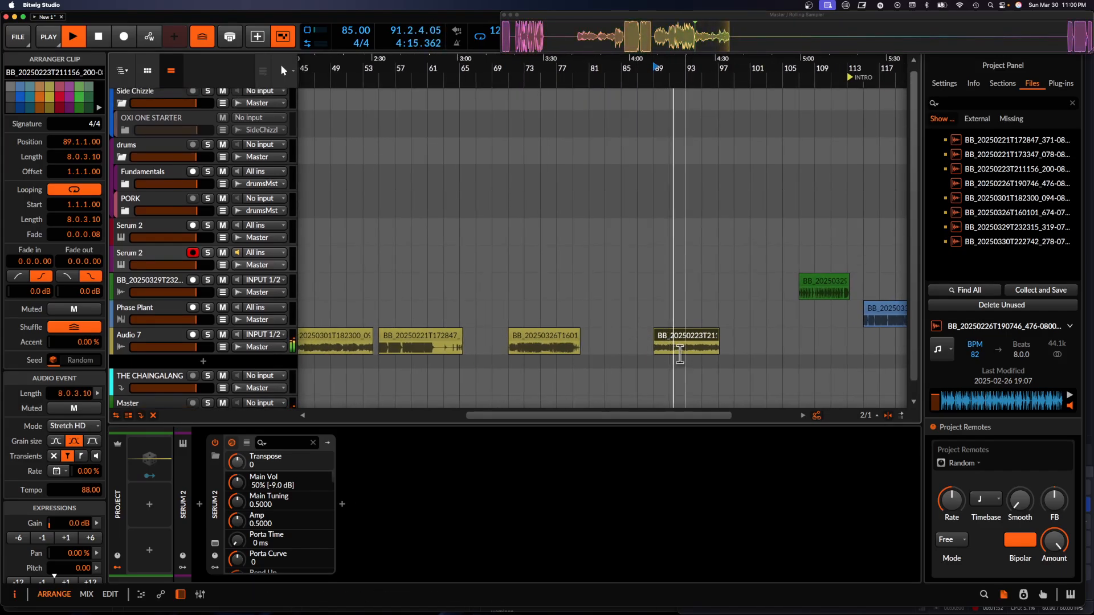
- Normalize the BB_20250223T211156 clip at bar 89 and stop playback
{"action": "right_click", "coordinate": [678, 342]}
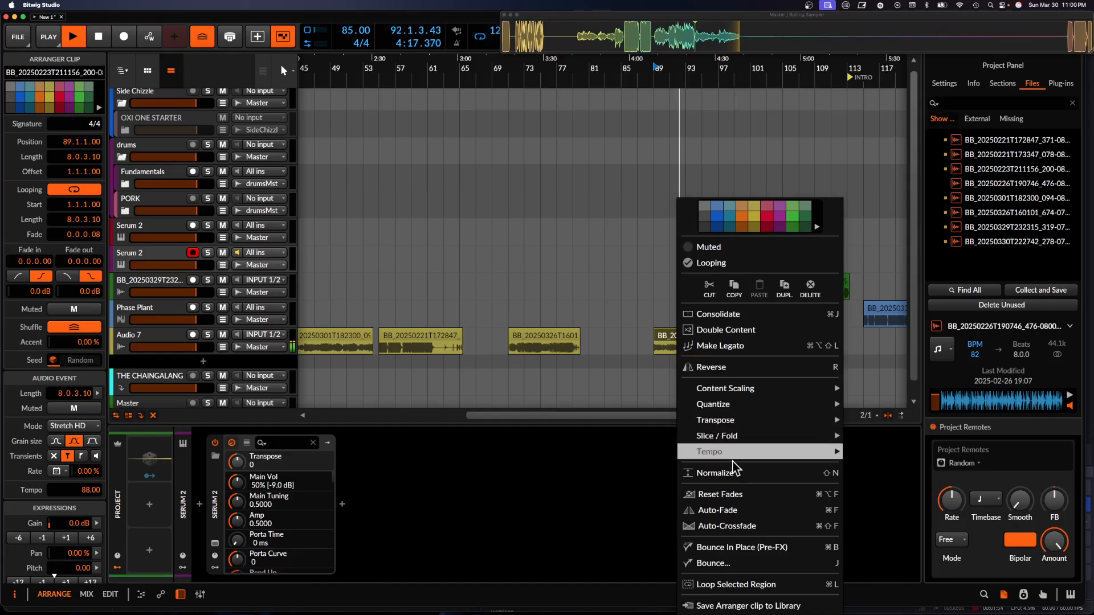
{"action": "left_click", "coordinate": [728, 480]}
{"action": "key", "text": "space"}
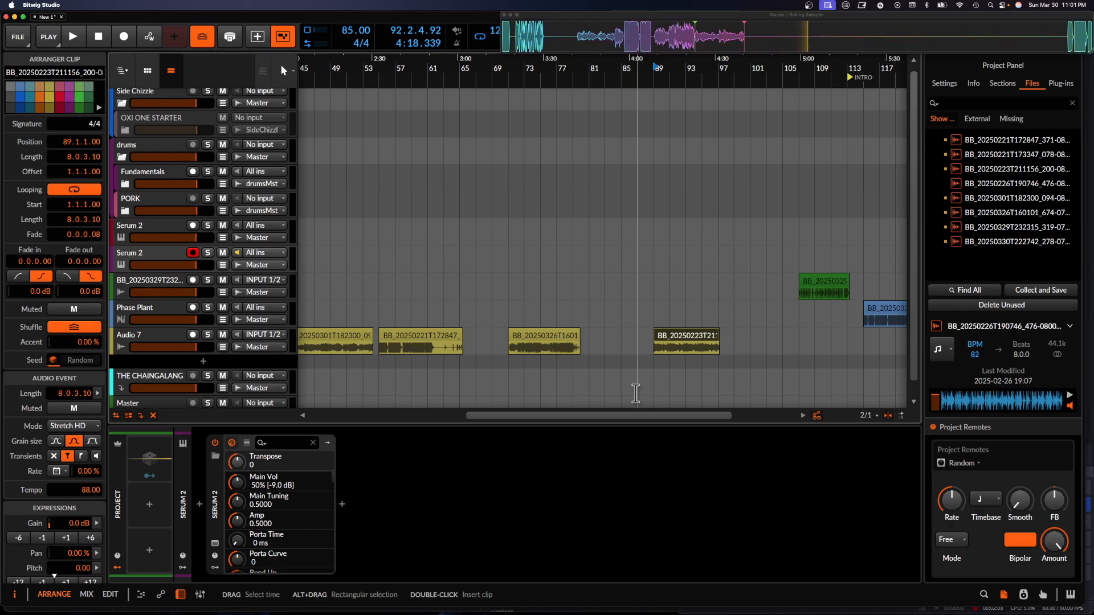
- Open the Serum 2 instrument on the record-armed Serum 2 track and turn off oscillator A
{"action": "scroll", "coordinate": [616, 339], "scroll_direction": "down", "scroll_amount": 5}
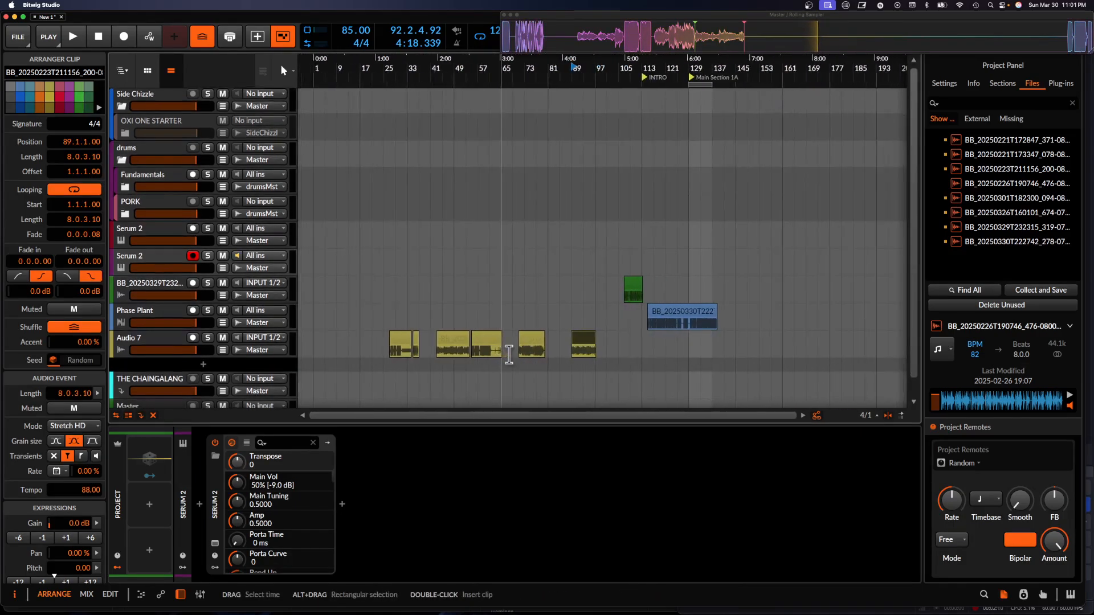
{"action": "left_click", "coordinate": [135, 263]}
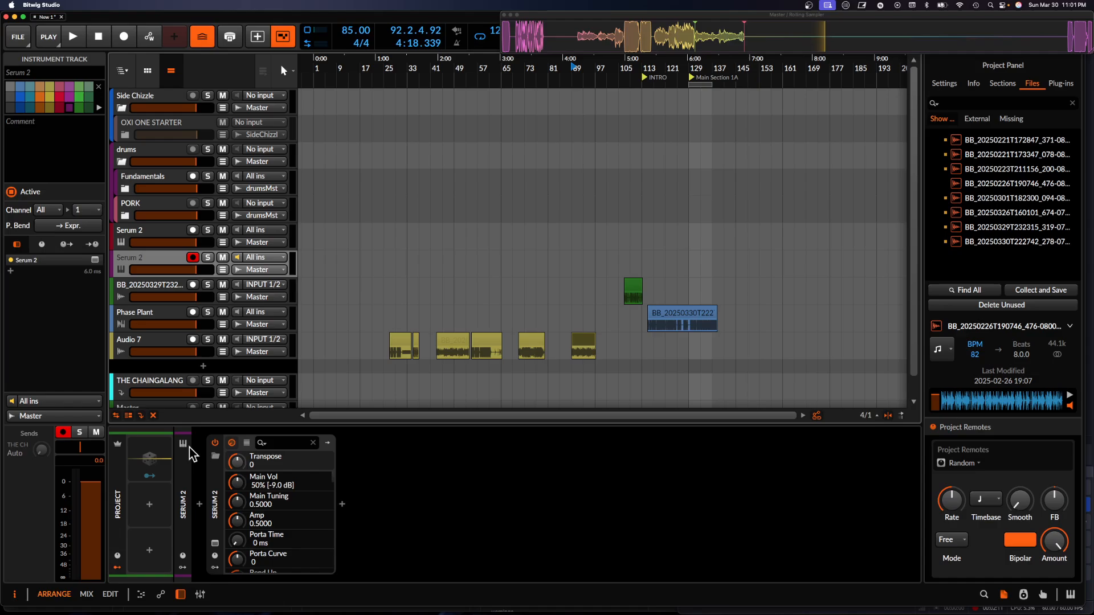
{"action": "left_click", "coordinate": [215, 543]}
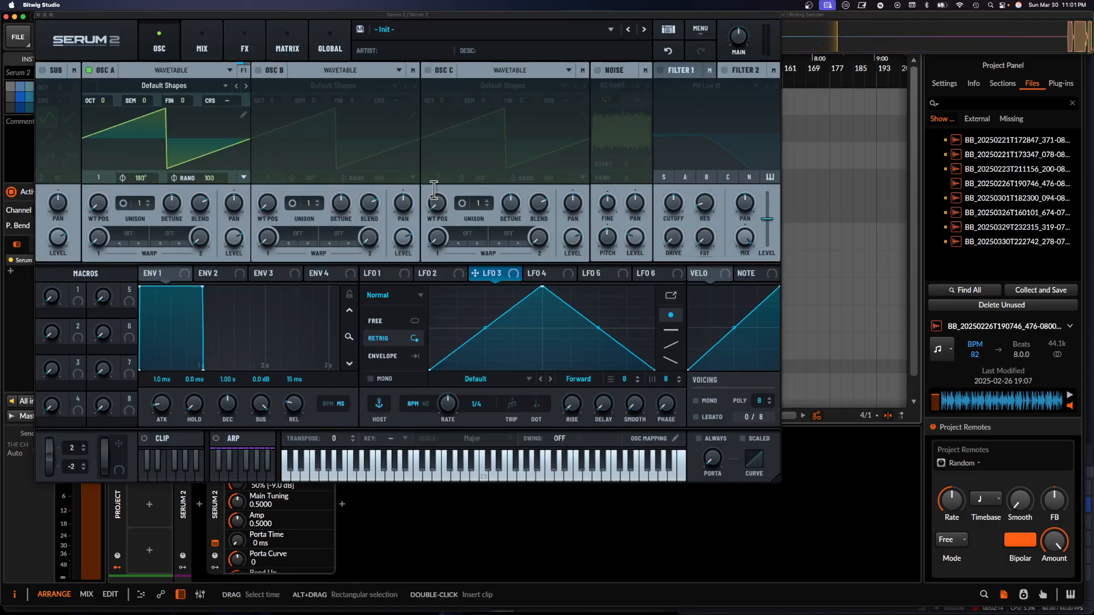
{"action": "left_click", "coordinate": [89, 70]}
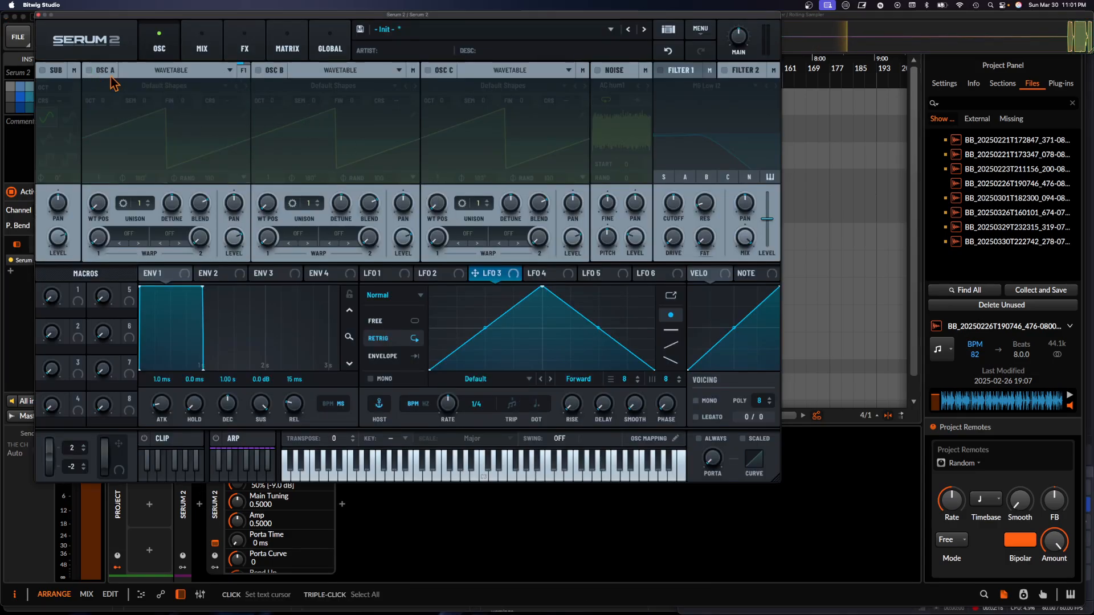
- Set oscillator B to Sample mode, then enable oscillator C and set it to Sample mode too
{"action": "left_click", "coordinate": [347, 74]}
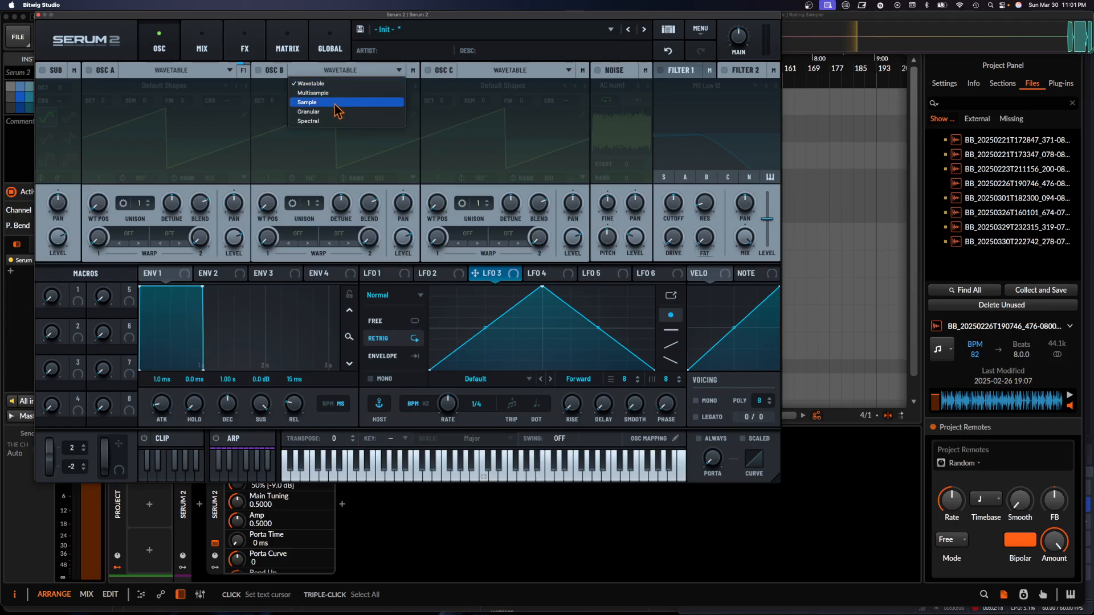
{"action": "left_click", "coordinate": [339, 100]}
{"action": "left_click", "coordinate": [427, 70]}
{"action": "left_click", "coordinate": [510, 70]}
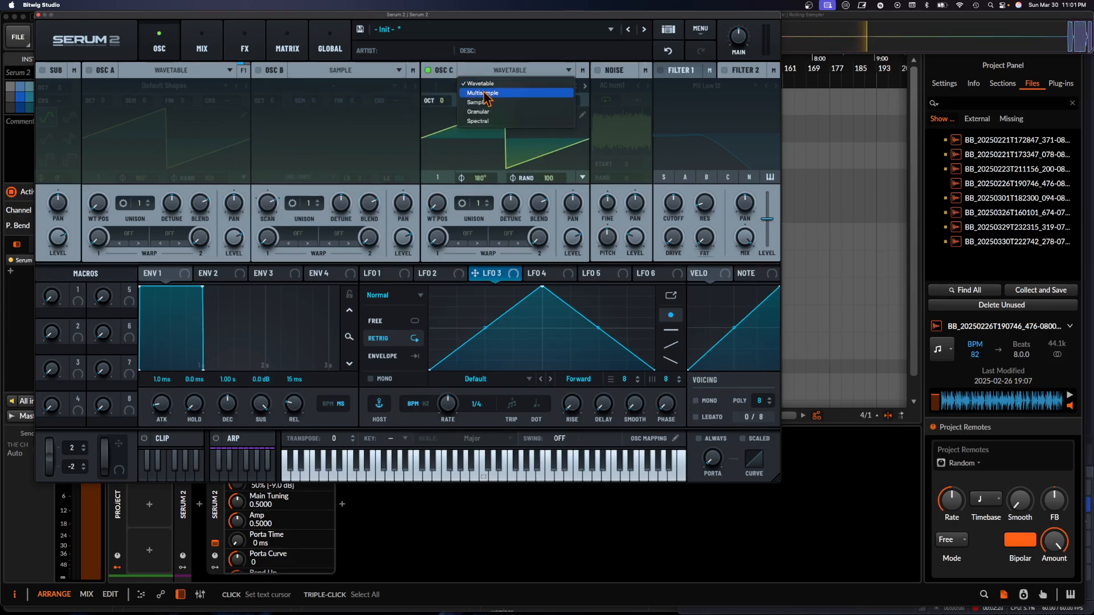
{"action": "left_click", "coordinate": [511, 100]}
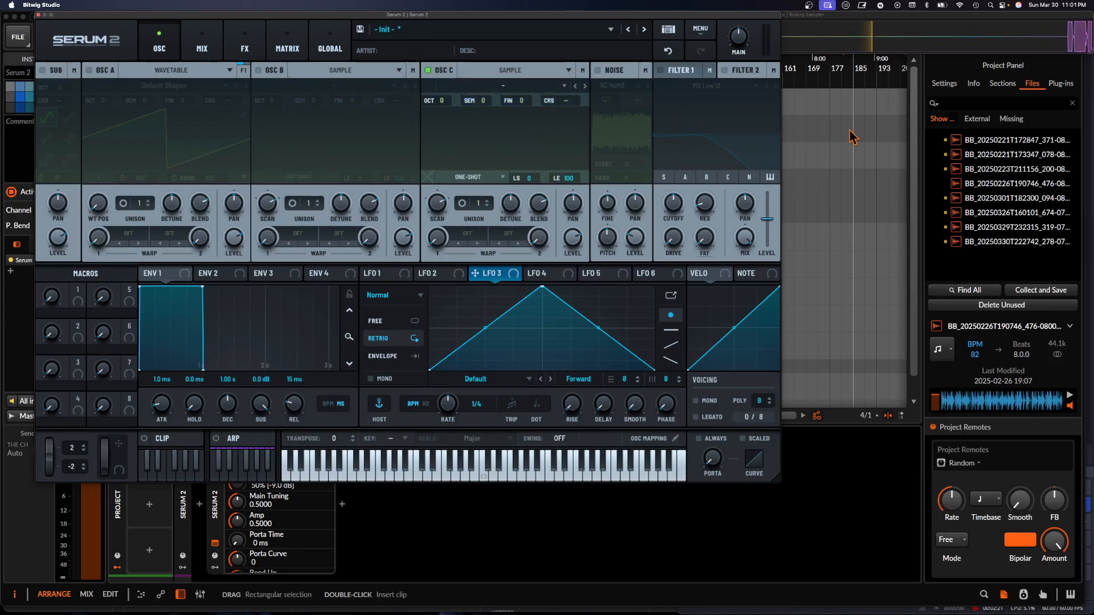
- Preview the project's audio files and load the bounced BB_20250226T190746 file into oscillator B
{"action": "left_click", "coordinate": [1016, 169]}
{"action": "left_click", "coordinate": [1013, 155]}
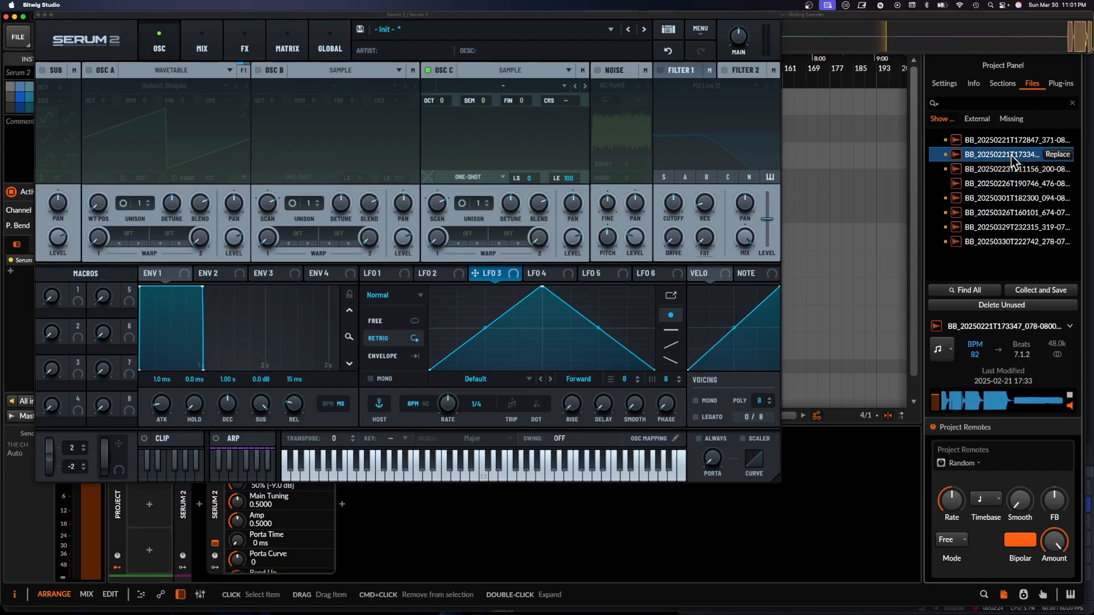
{"action": "left_click", "coordinate": [1012, 183]}
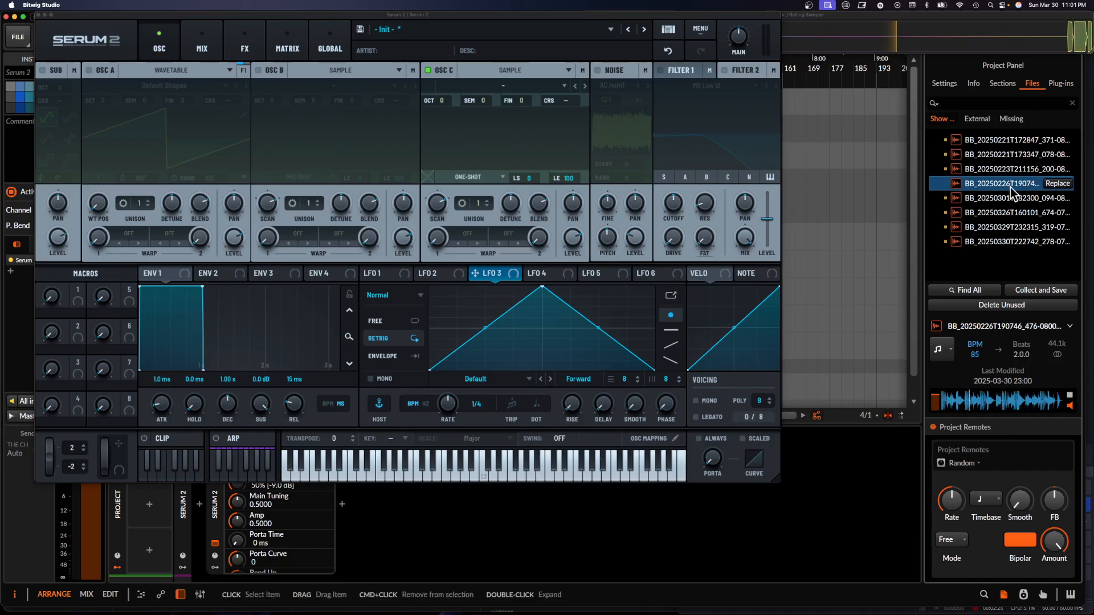
{"action": "left_click_drag", "start_coordinate": [1012, 192], "coordinate": [353, 137]}
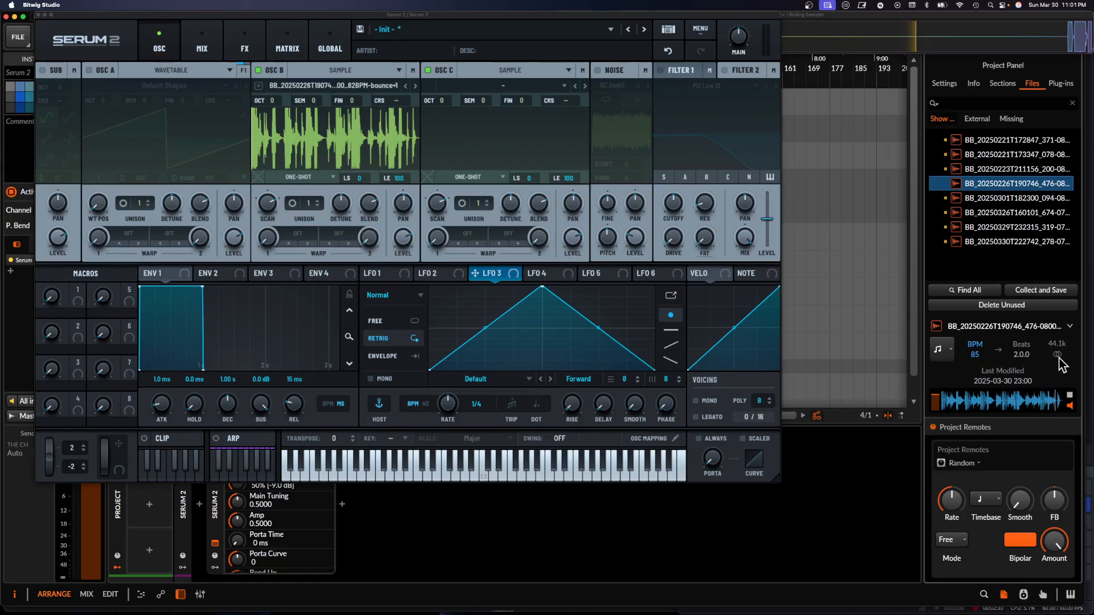
- Slice oscillator B's sample automatically and raise the main volume to 91%
{"action": "right_click", "coordinate": [314, 138]}
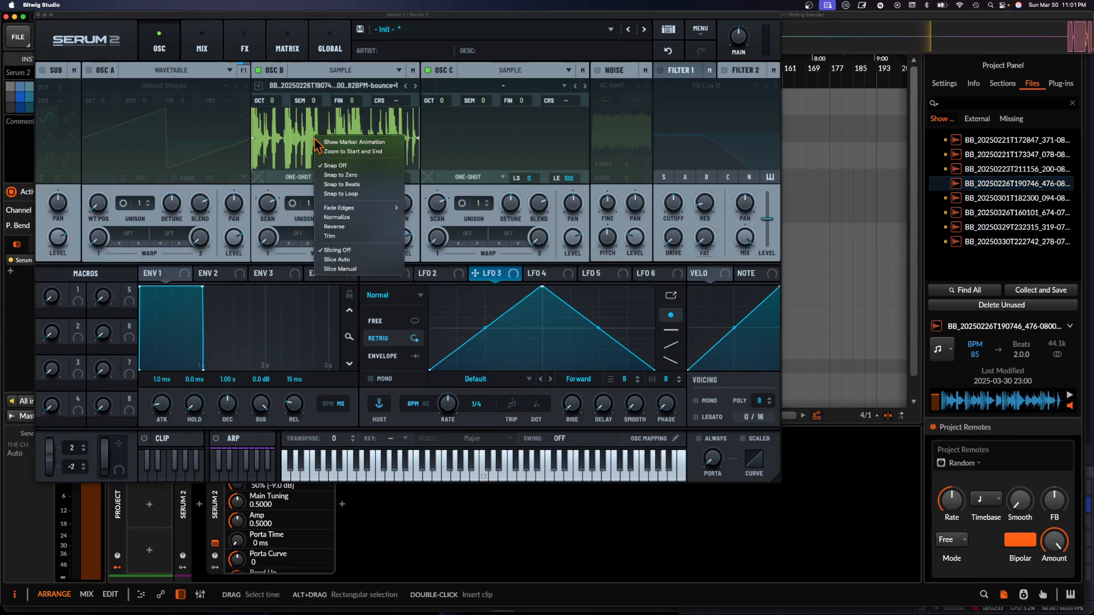
{"action": "left_click", "coordinate": [348, 260]}
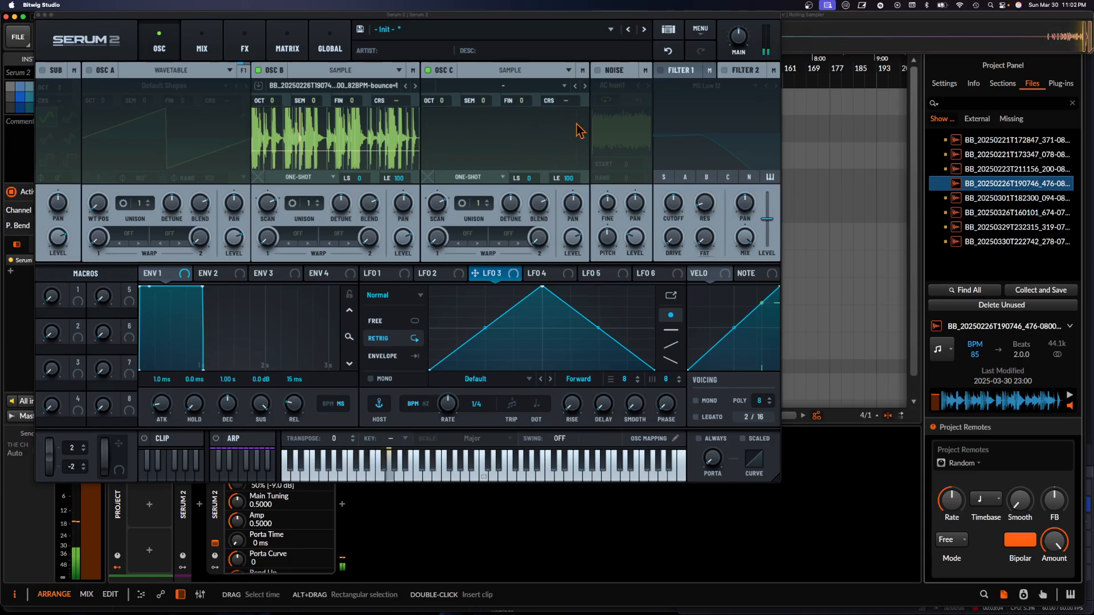
{"action": "left_click_drag", "start_coordinate": [741, 38], "coordinate": [736, 2]}
{"action": "left_click_drag", "start_coordinate": [740, 40], "coordinate": [740, 14]}
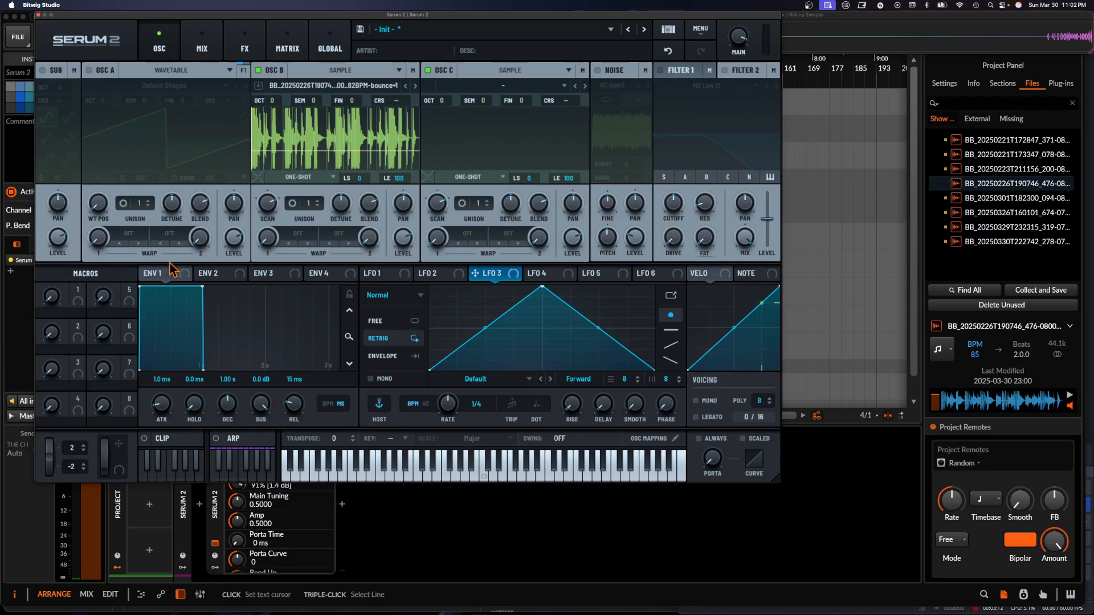
- Enable the Clip sequencer and place G1 notes at 1.1.1, 1.1.3 and 1.2.1 in Clip 1
{"action": "left_click", "coordinate": [149, 440]}
{"action": "scroll", "coordinate": [223, 205], "scroll_direction": "down", "scroll_amount": 10}
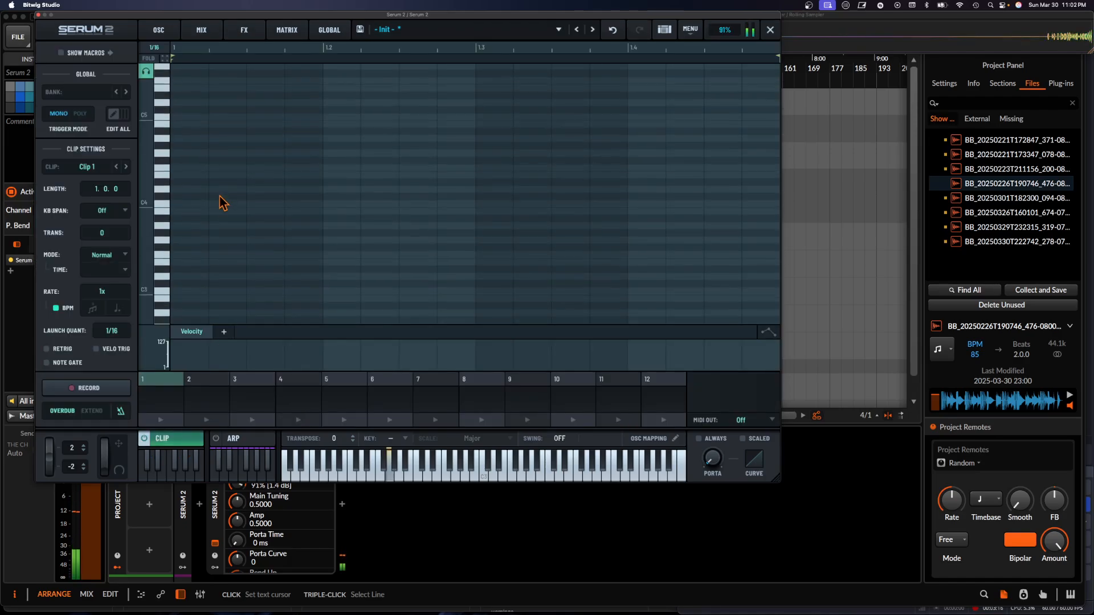
{"action": "scroll", "coordinate": [222, 204], "scroll_direction": "up", "scroll_amount": 3}
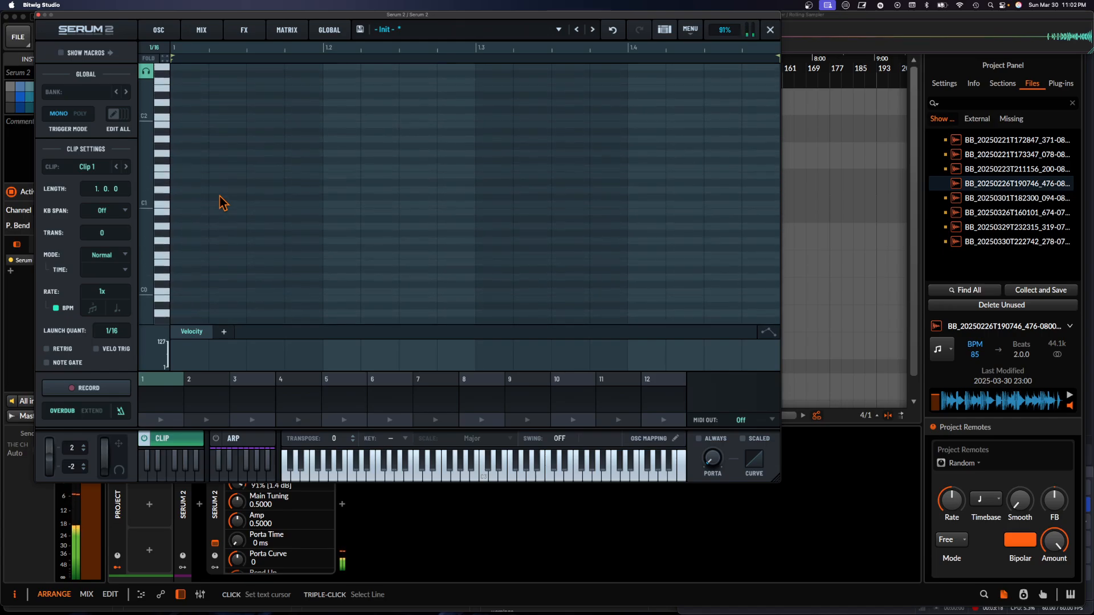
{"action": "left_click", "coordinate": [188, 194]}
{"action": "left_click", "coordinate": [259, 194]}
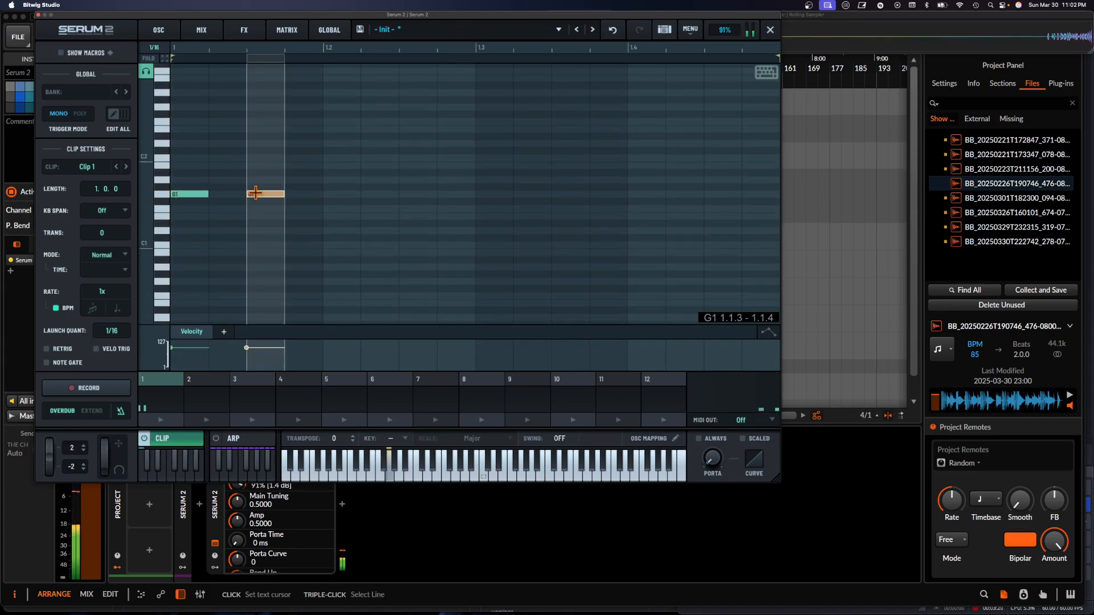
{"action": "left_click", "coordinate": [340, 194]}
- Turn the clip grid off, shift the second G1 note slightly later and add a late G1 note after 1.2.3
{"action": "left_click_drag", "start_coordinate": [157, 48], "coordinate": [158, 238]}
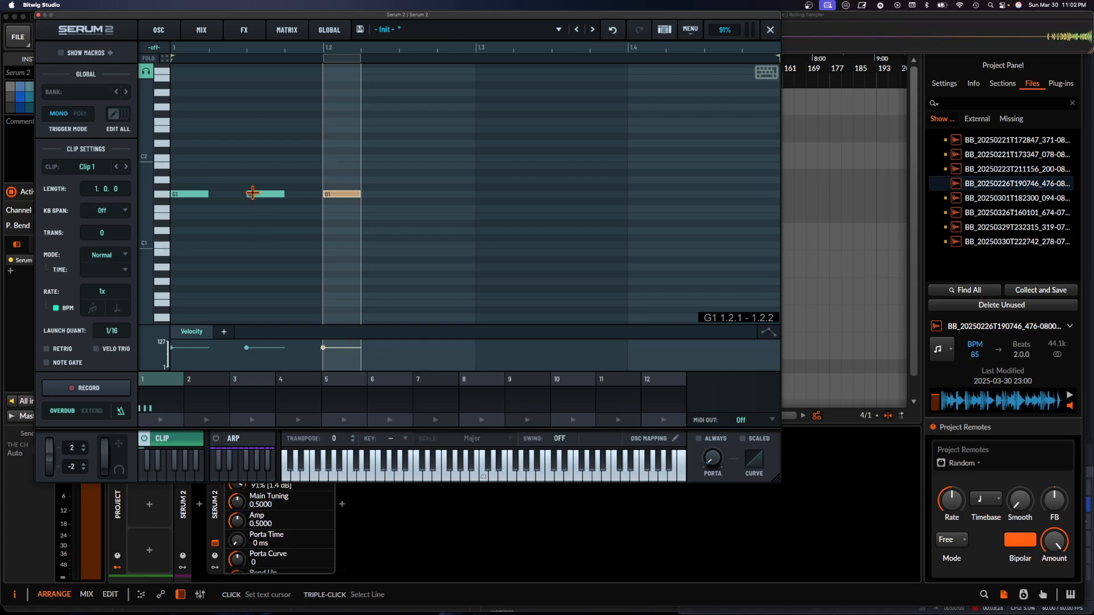
{"action": "left_click_drag", "start_coordinate": [252, 193], "coordinate": [261, 193]}
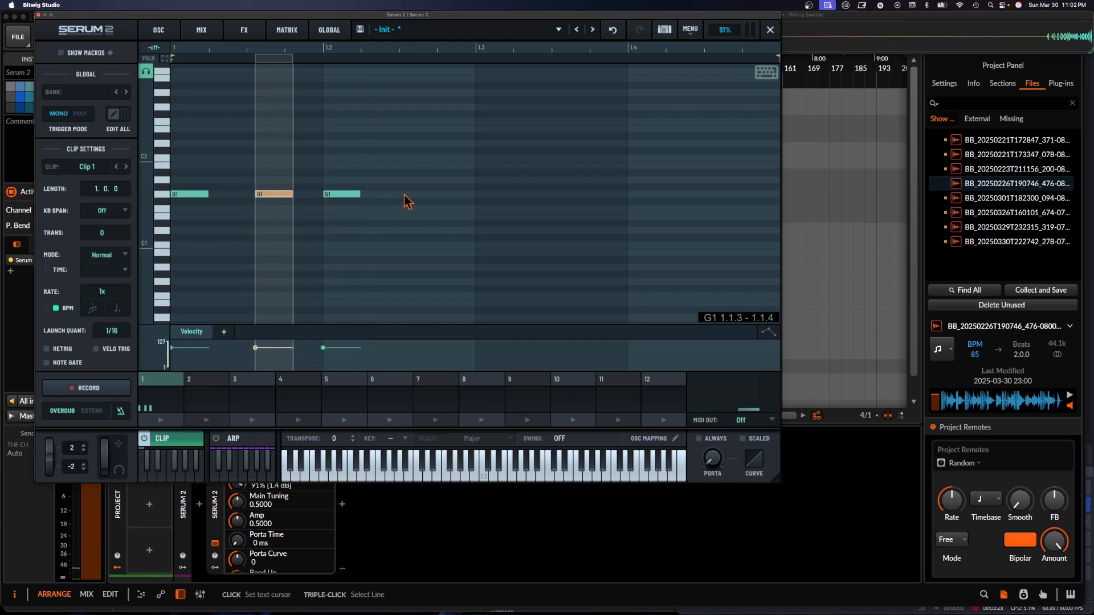
{"action": "left_click_drag", "start_coordinate": [407, 194], "coordinate": [418, 193]}
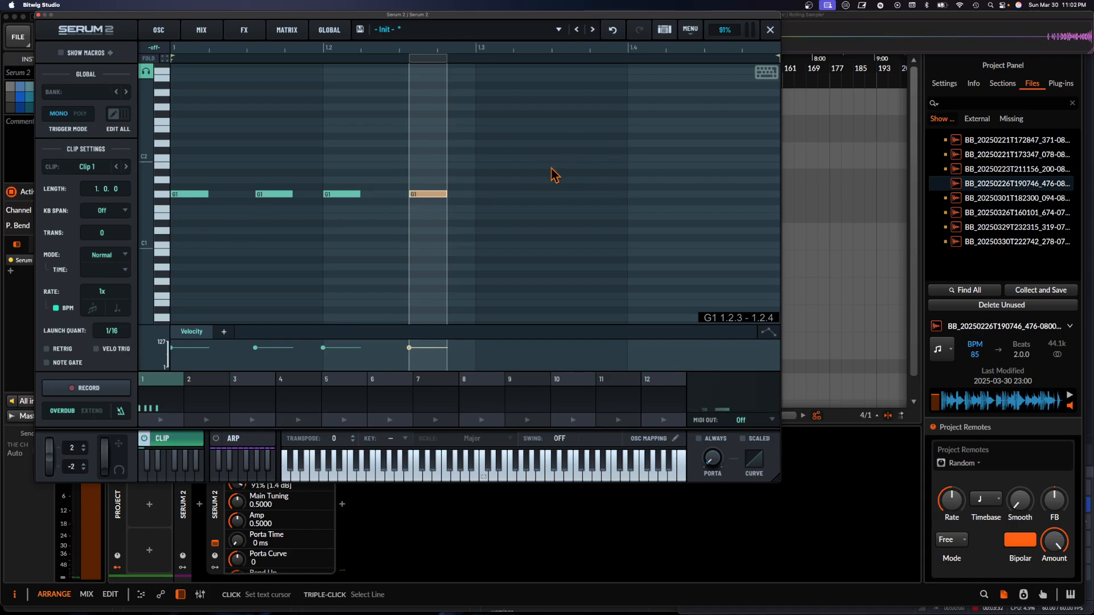
- Add four loosely timed G1 notes near 1.3.1, 1.3.3, 1.4.1 and 1.4.3
{"action": "left_click", "coordinate": [499, 195]}
{"action": "left_click_drag", "start_coordinate": [497, 195], "coordinate": [495, 192]}
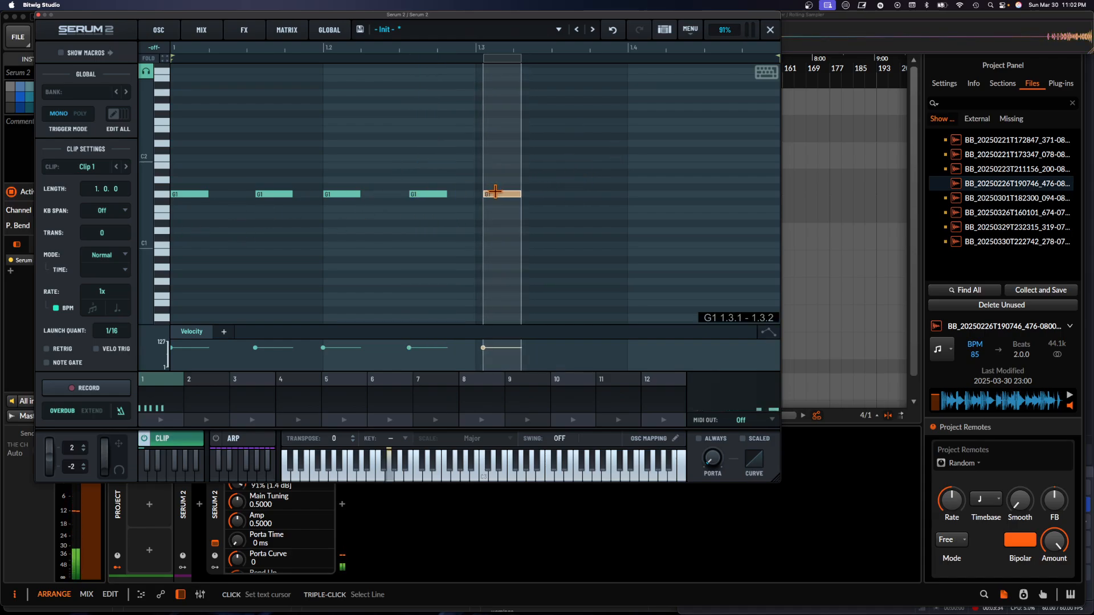
{"action": "left_click", "coordinate": [556, 202]}
{"action": "left_click", "coordinate": [557, 194]}
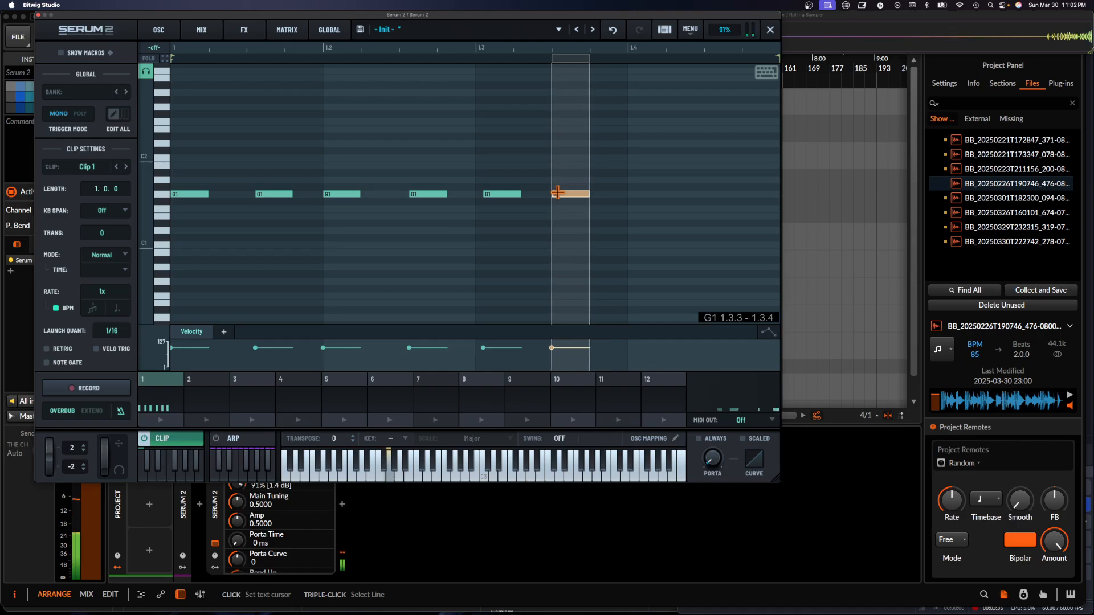
{"action": "left_click", "coordinate": [633, 195]}
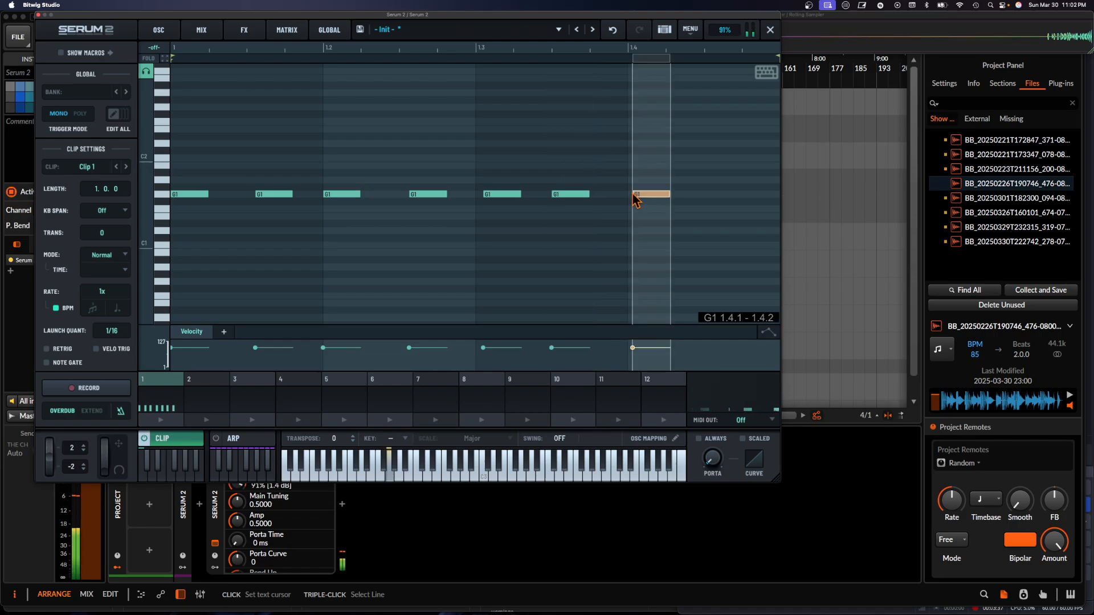
{"action": "left_click", "coordinate": [715, 194]}
{"action": "left_click_drag", "start_coordinate": [717, 194], "coordinate": [722, 194]}
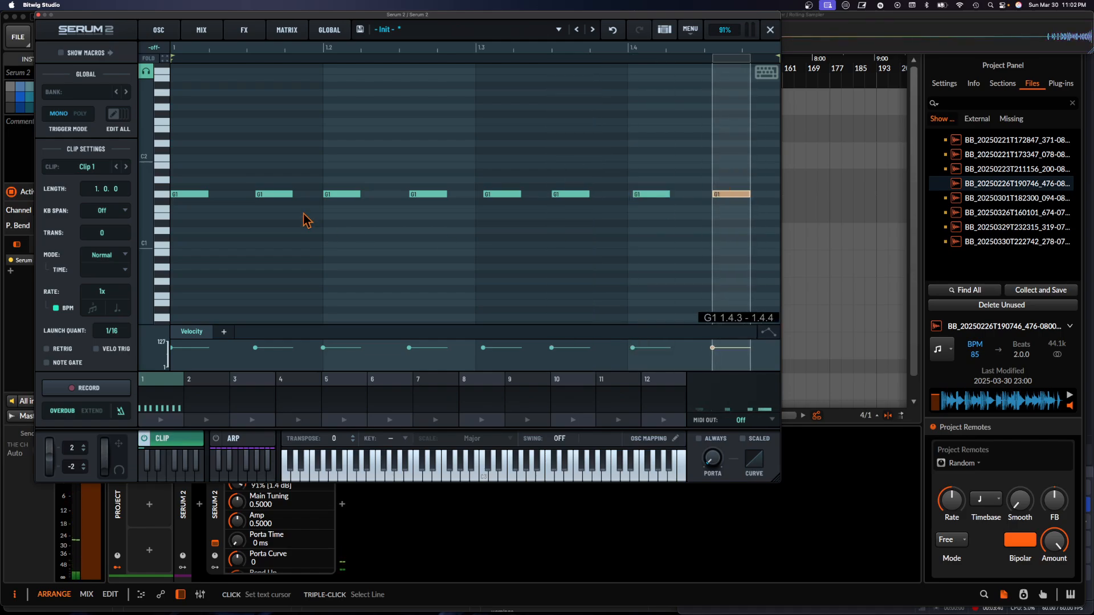
- Play Clip 1, enable Retrig during playback, and stop the clip
{"action": "left_click", "coordinate": [159, 425]}
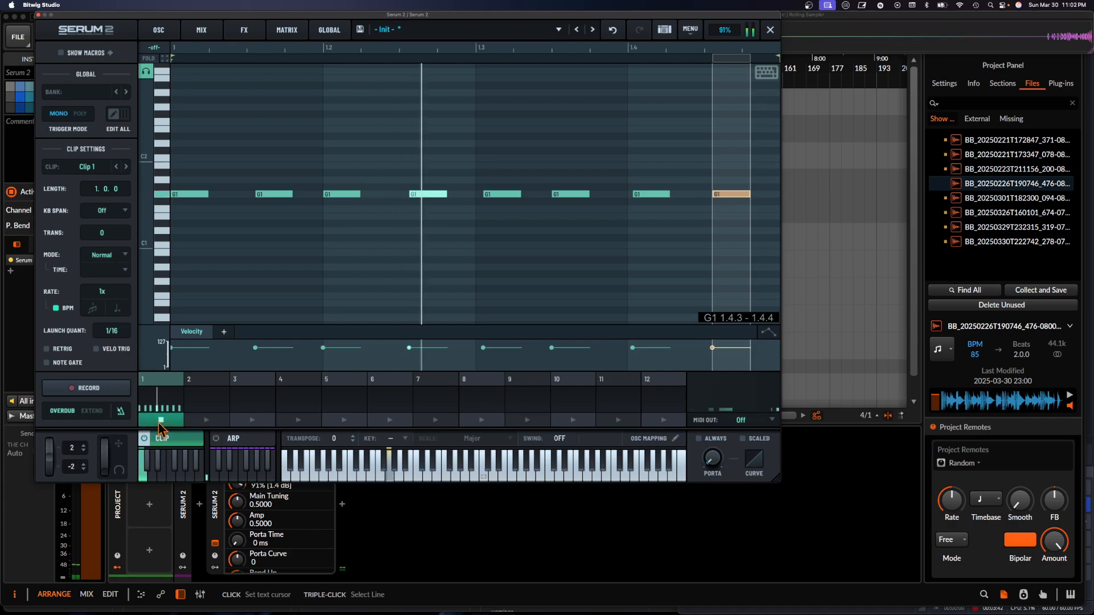
{"action": "left_click", "coordinate": [47, 348]}
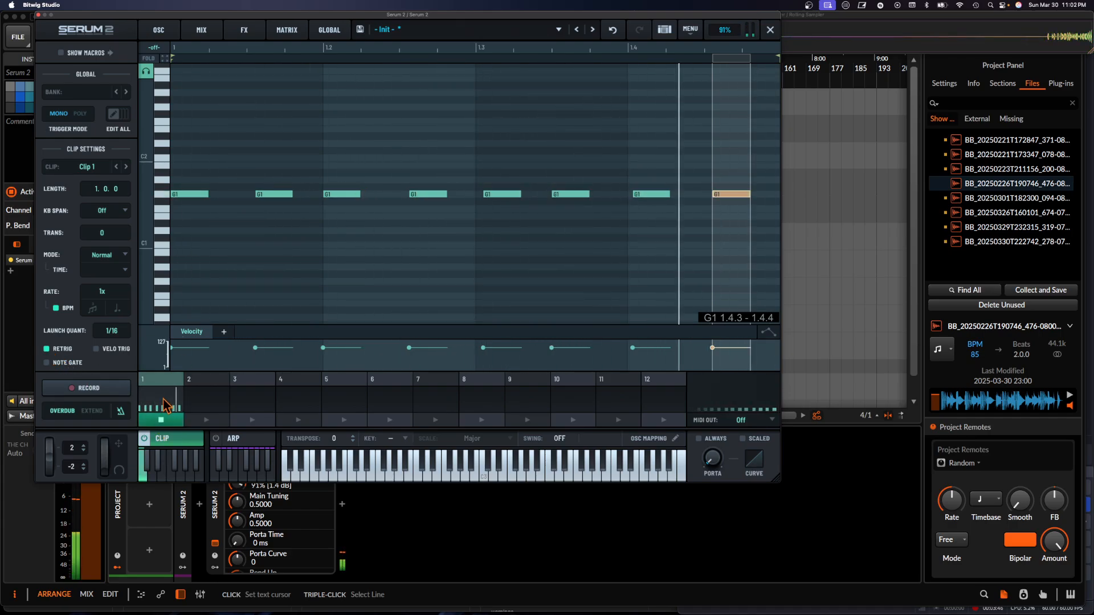
{"action": "left_click", "coordinate": [159, 421]}
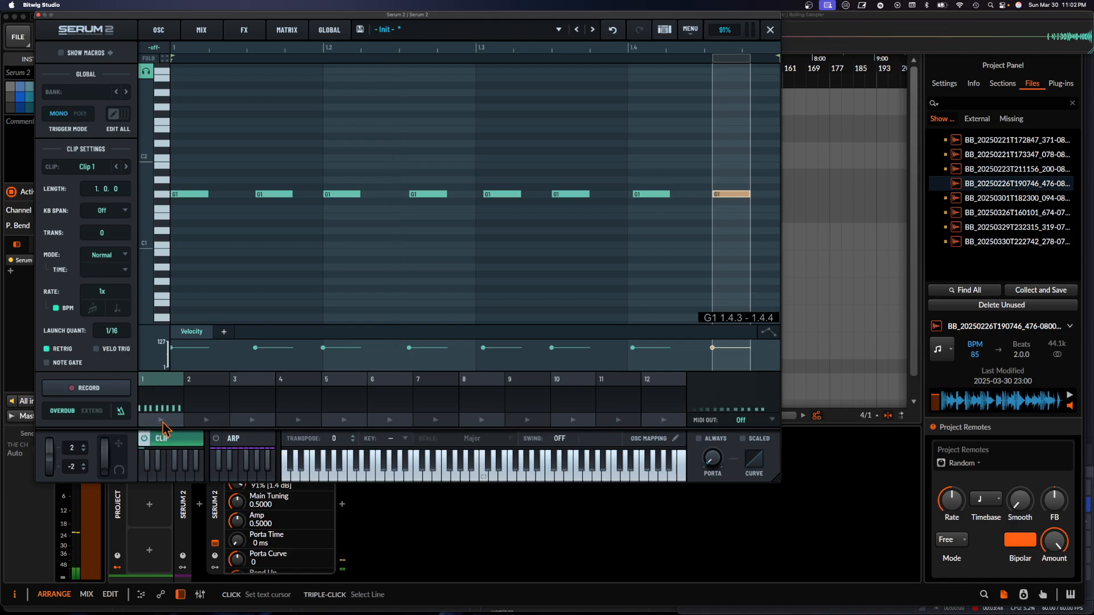
- Shift all eight G1 notes together slightly later in the clip
{"action": "left_click", "coordinate": [417, 194]}
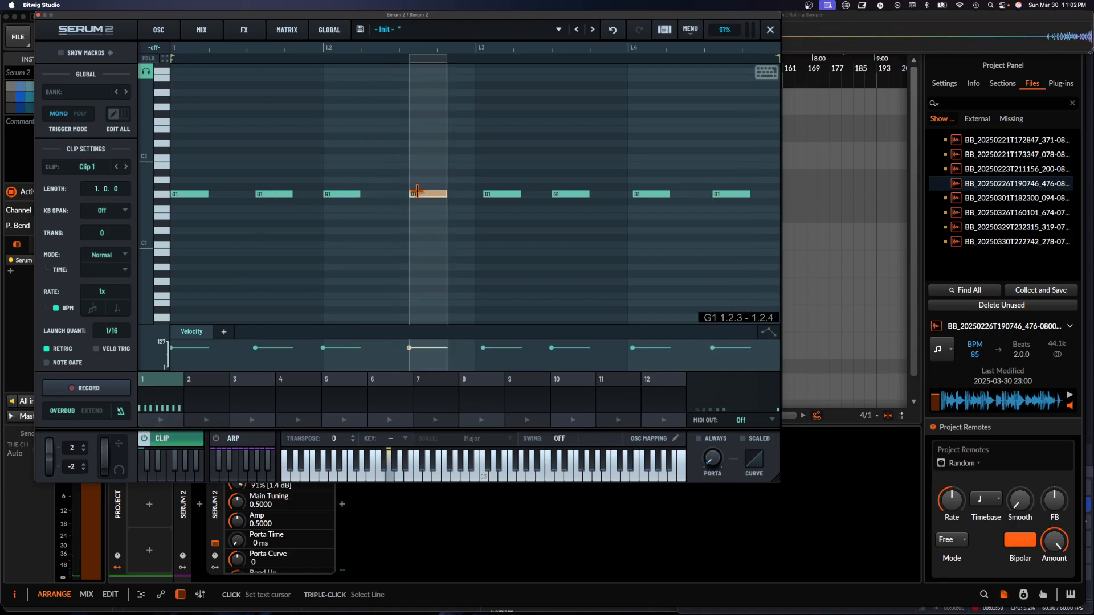
{"action": "left_click_drag", "start_coordinate": [181, 161], "coordinate": [724, 234]}
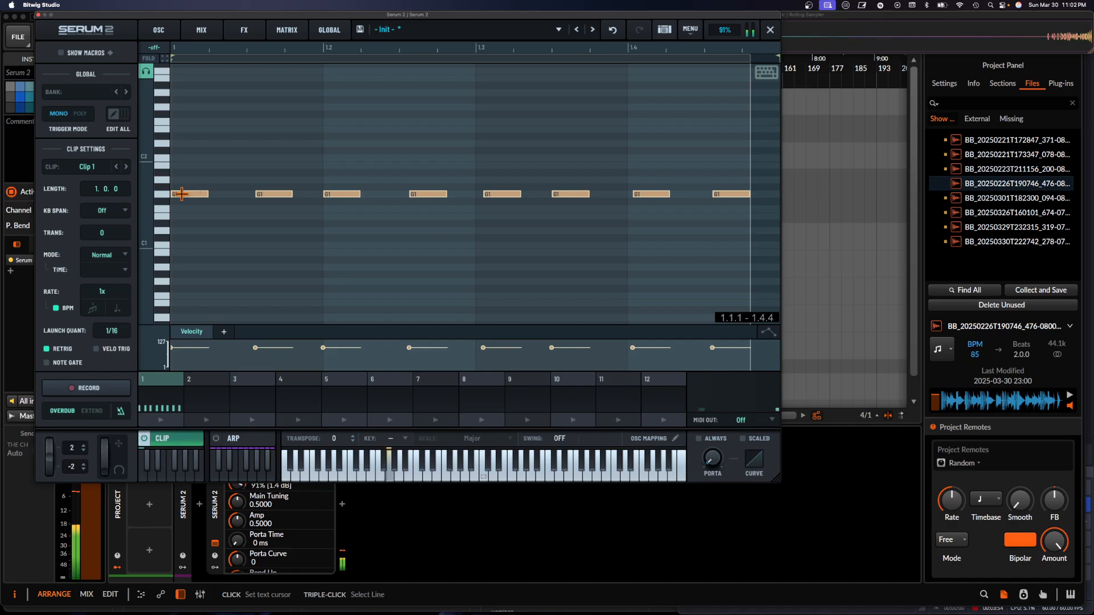
{"action": "left_click_drag", "start_coordinate": [181, 194], "coordinate": [185, 194]}
{"action": "left_click", "coordinate": [210, 215]}
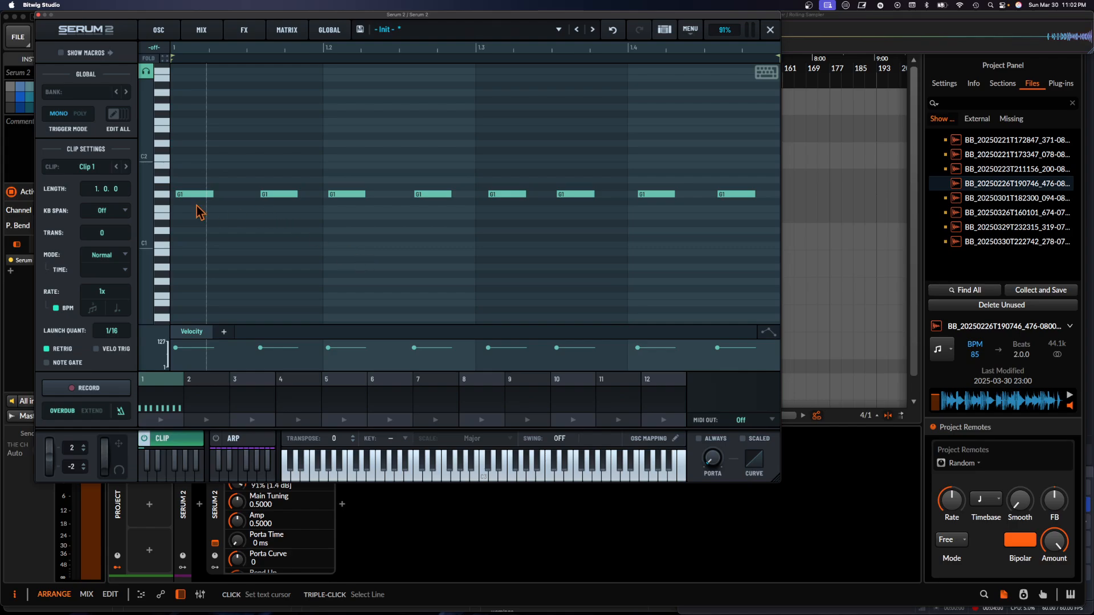
- Add off-grid A#1 notes just before beats 2 and 4 and after 1.2.3, and nudge the fourth G1 note slightly later
{"action": "left_click", "coordinate": [160, 176]}
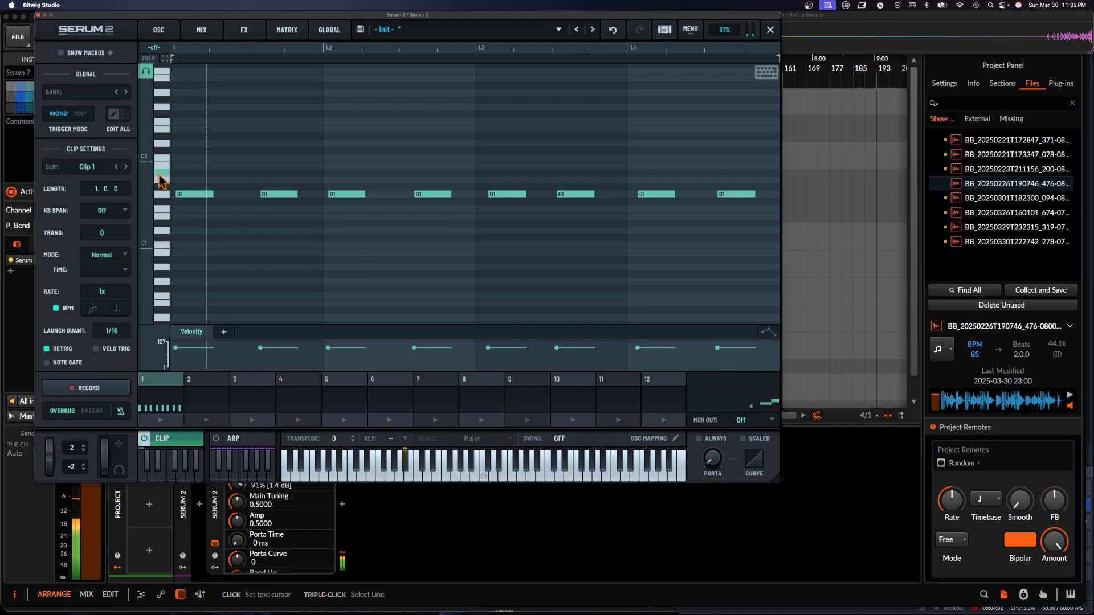
{"action": "left_click", "coordinate": [342, 173]}
{"action": "left_click_drag", "start_coordinate": [345, 172], "coordinate": [335, 171]}
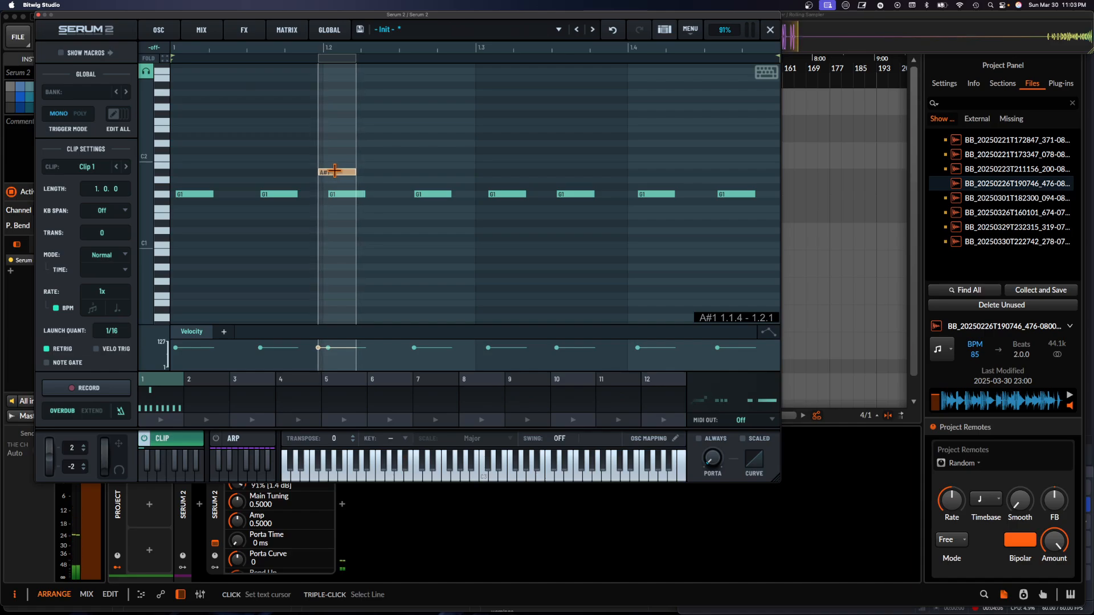
{"action": "left_click", "coordinate": [488, 172]}
{"action": "left_click_drag", "start_coordinate": [488, 173], "coordinate": [642, 171]}
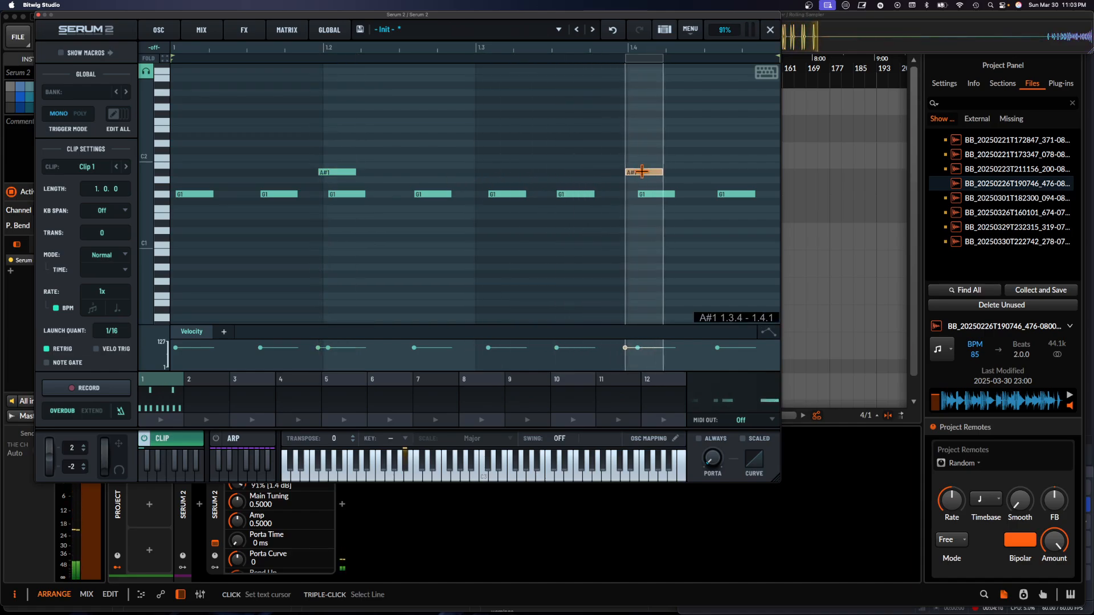
{"action": "left_click", "coordinate": [450, 173]}
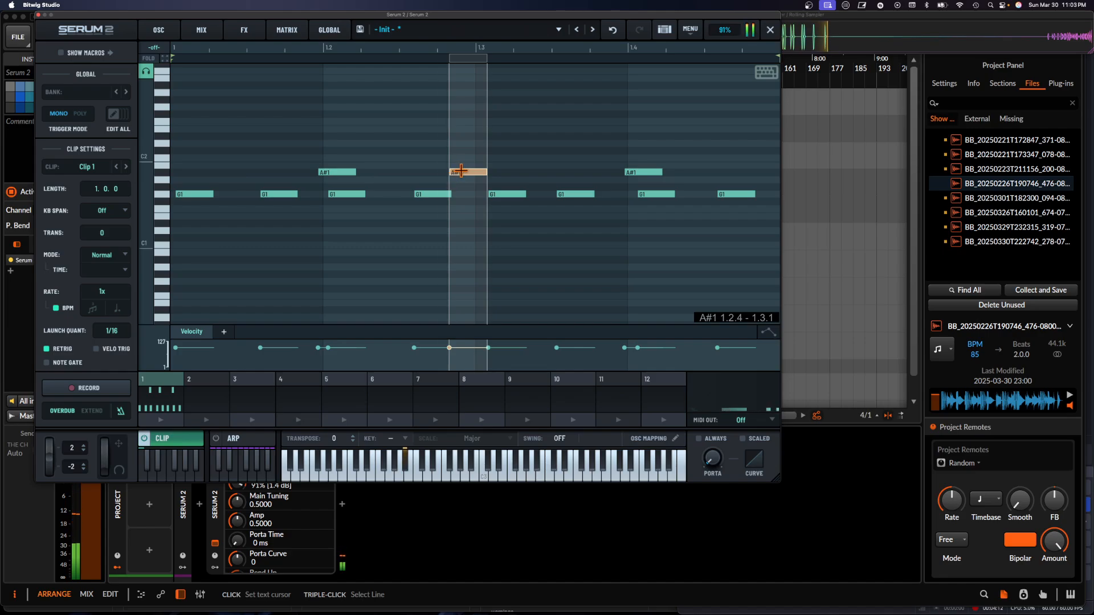
{"action": "left_click_drag", "start_coordinate": [461, 171], "coordinate": [429, 194]}
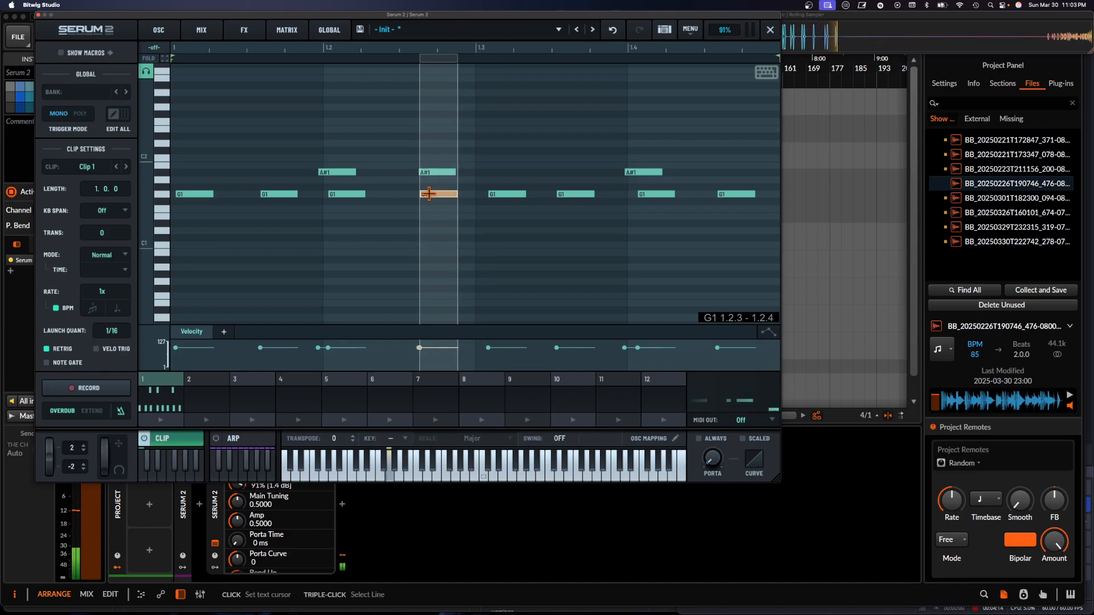
- Play Clip 1, move the middle A#1 note later to 1.2.4, and stop playback
{"action": "left_click", "coordinate": [162, 421]}
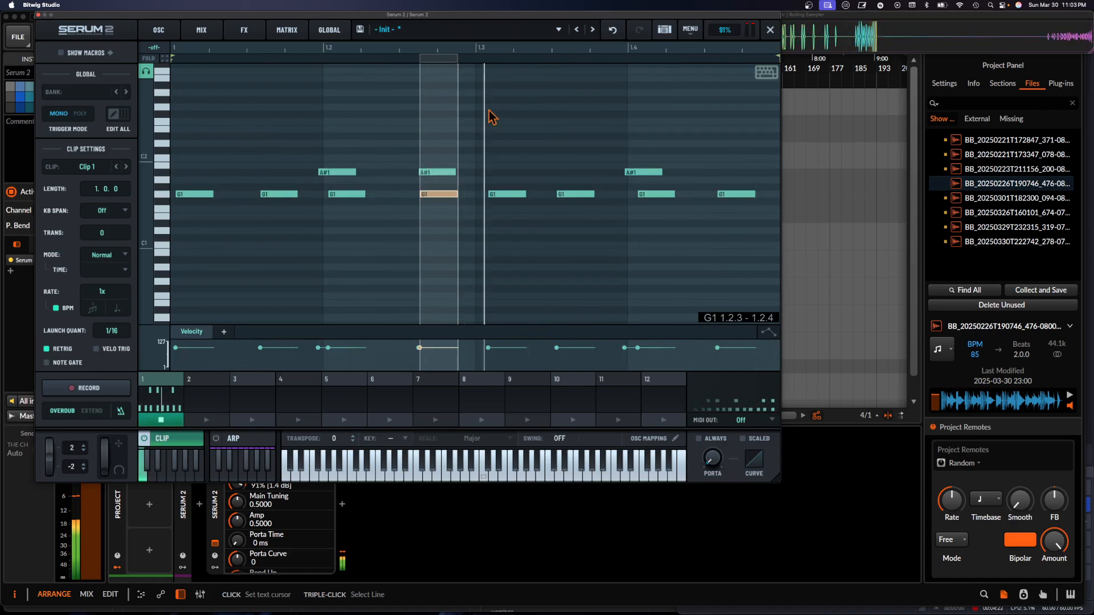
{"action": "left_click_drag", "start_coordinate": [428, 173], "coordinate": [449, 172]}
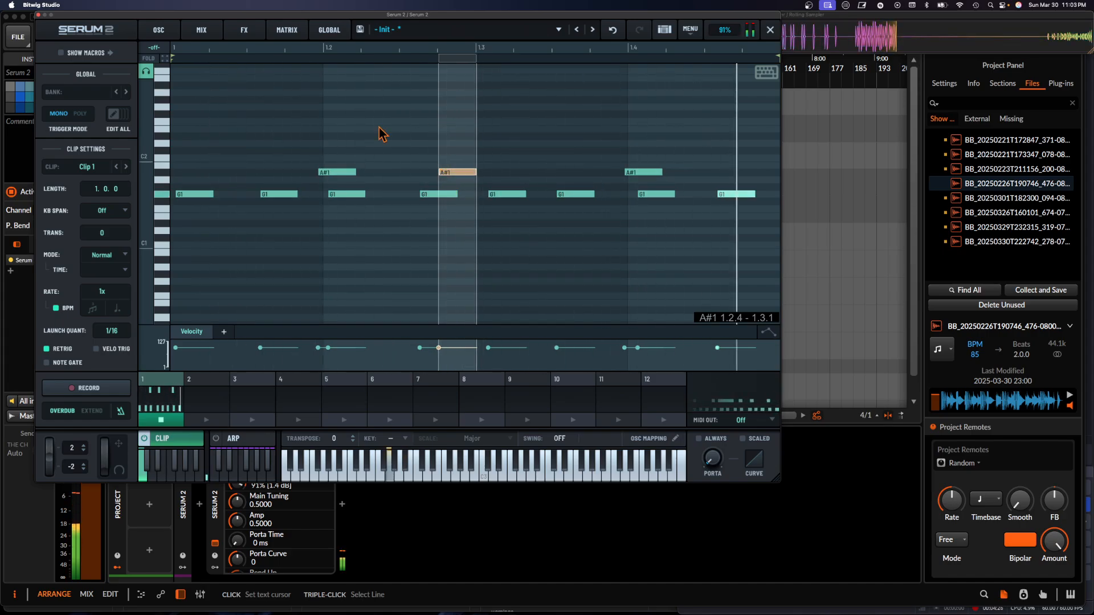
{"action": "left_click", "coordinate": [193, 184]}
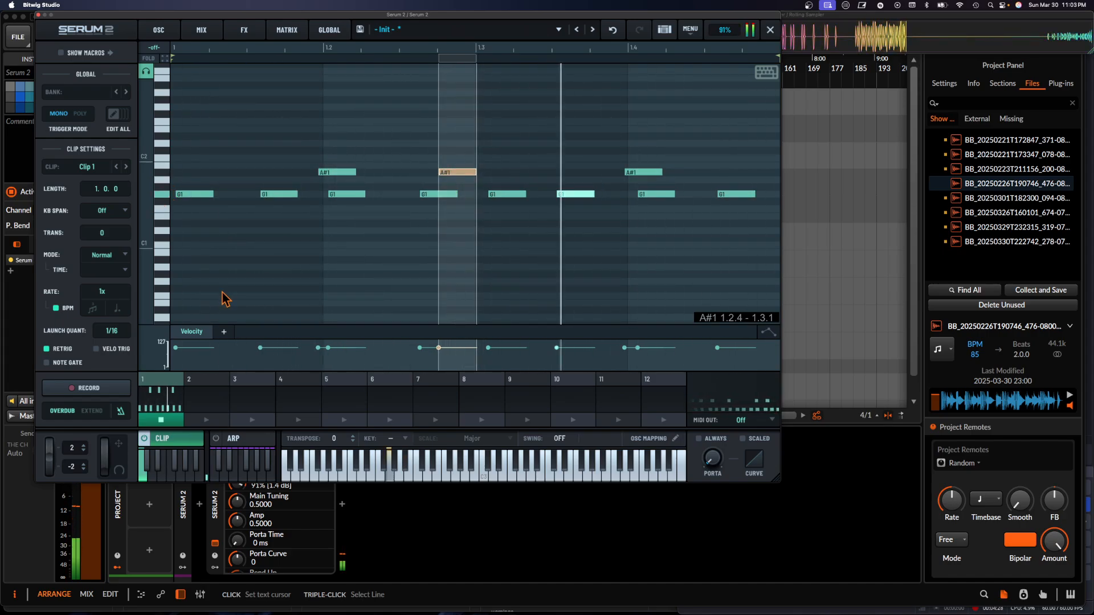
{"action": "key", "text": "space"}
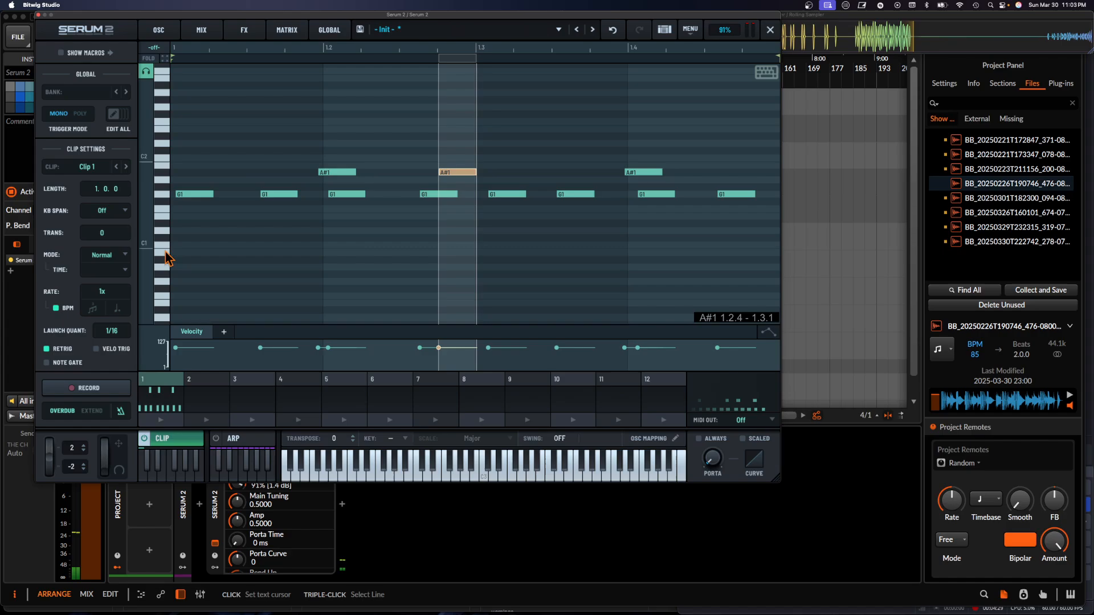
- Add A1 notes at the clip's start, at 1.1.4 just before beat 2, and at 1.3.3
{"action": "left_click", "coordinate": [164, 185]}
{"action": "double_click", "coordinate": [178, 180]}
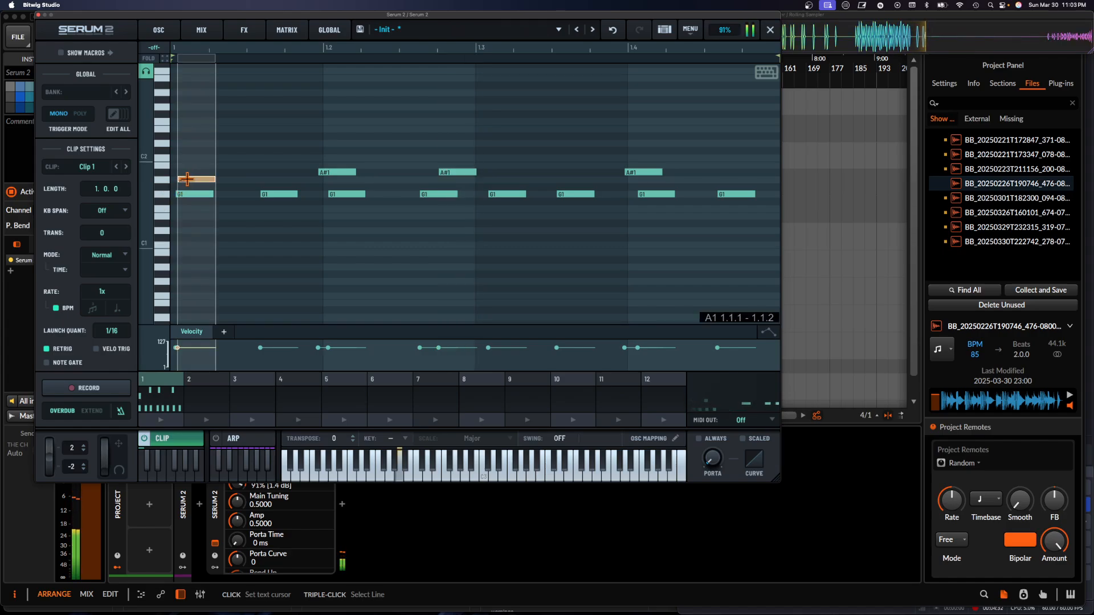
{"action": "left_click_drag", "start_coordinate": [187, 180], "coordinate": [174, 180]}
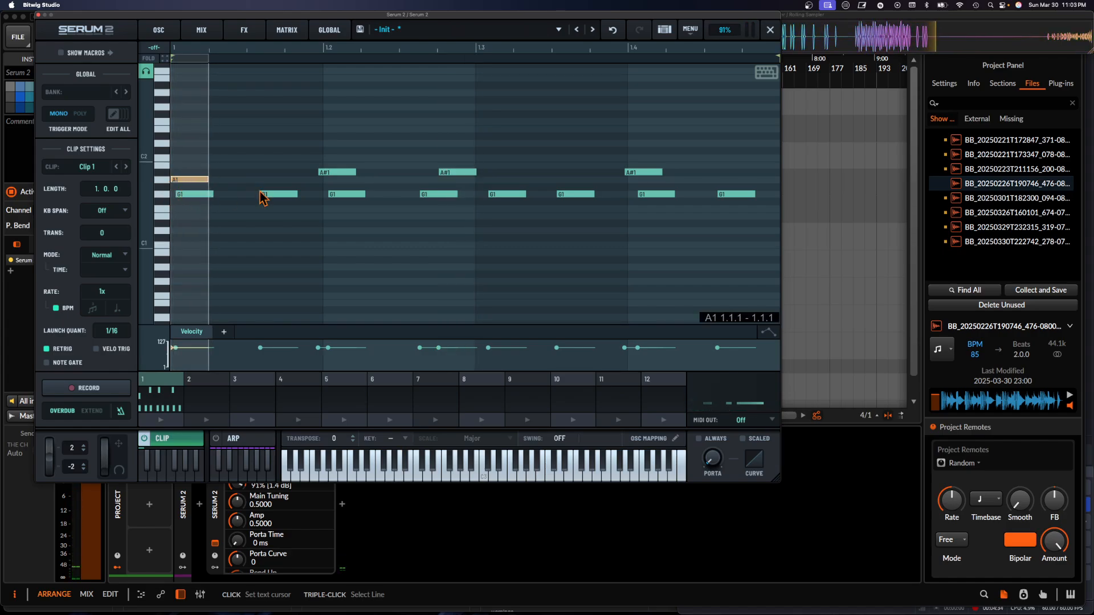
{"action": "double_click", "coordinate": [291, 180]}
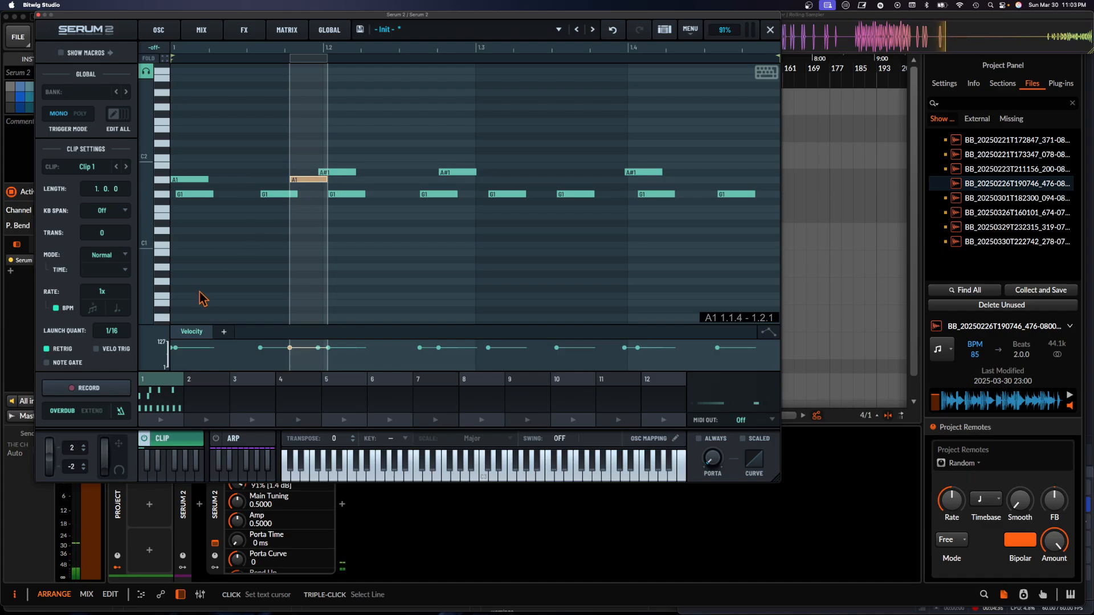
{"action": "double_click", "coordinate": [558, 180]}
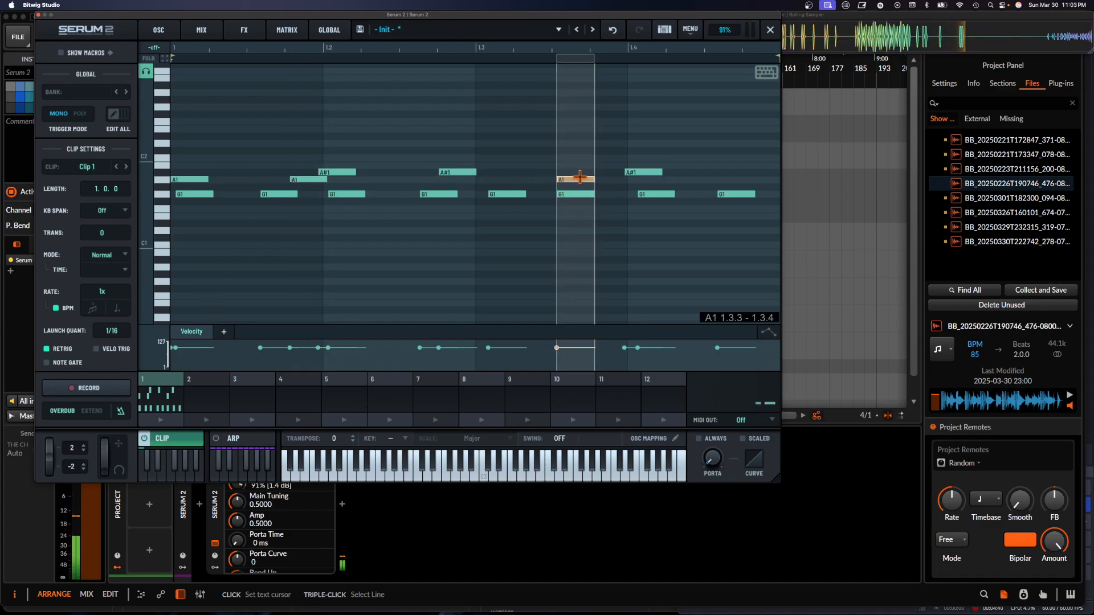
- Play Clip 1 to hear the added A1 notes, and stop playback
{"action": "left_click", "coordinate": [160, 421]}
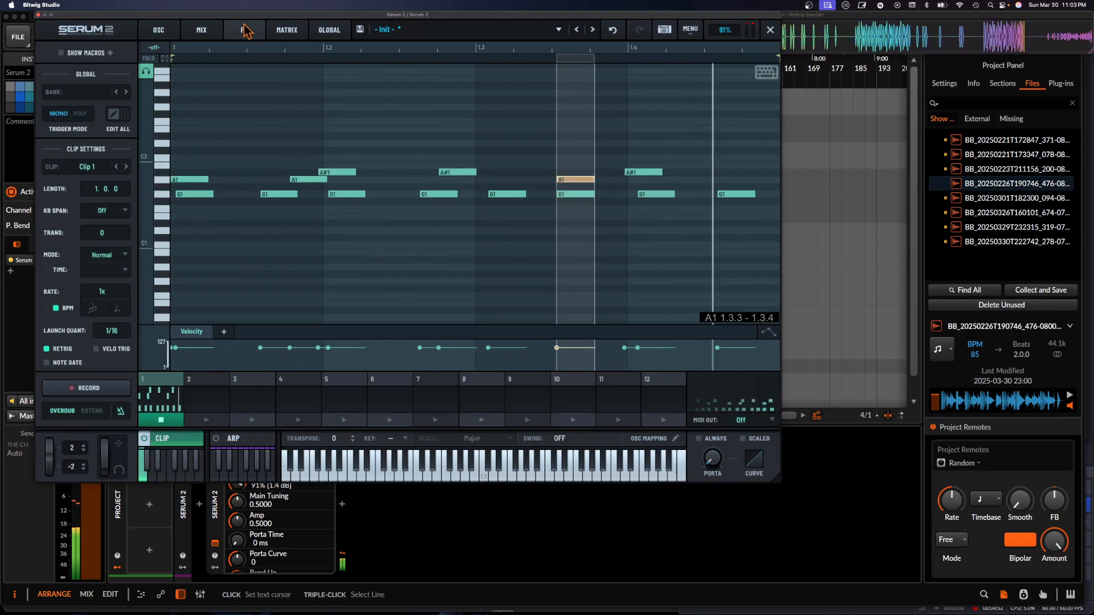
{"action": "left_click", "coordinate": [306, 185]}
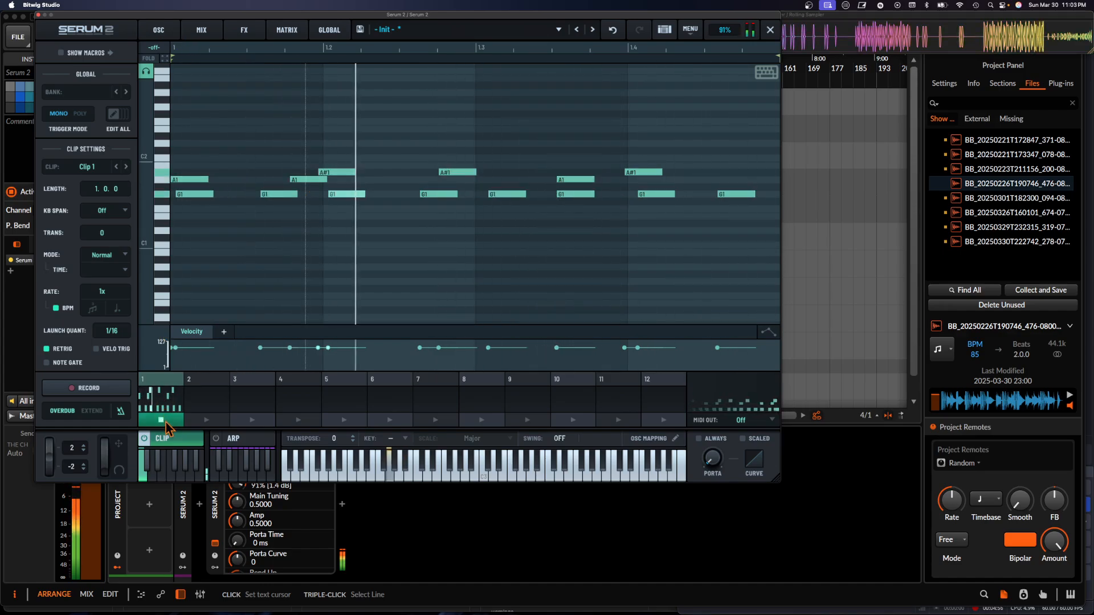
{"action": "left_click", "coordinate": [162, 412]}
- Lower the velocities of the A1 note at 1.1.4 and the G1 notes at 1.1.3 and just after beat 2
{"action": "left_click", "coordinate": [307, 179]}
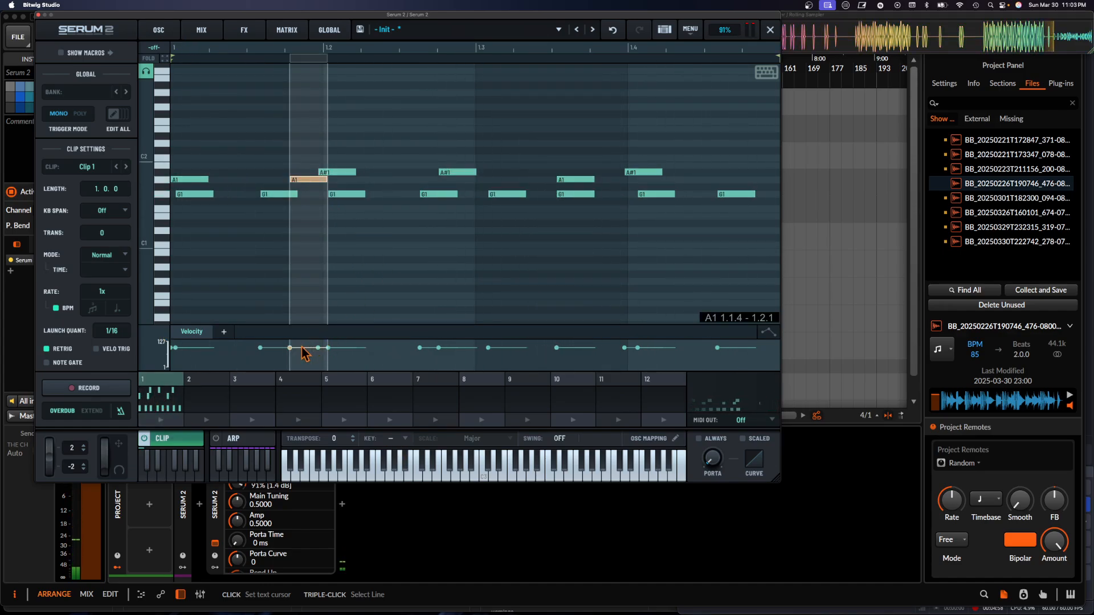
{"action": "left_click_drag", "start_coordinate": [301, 348], "coordinate": [301, 353]}
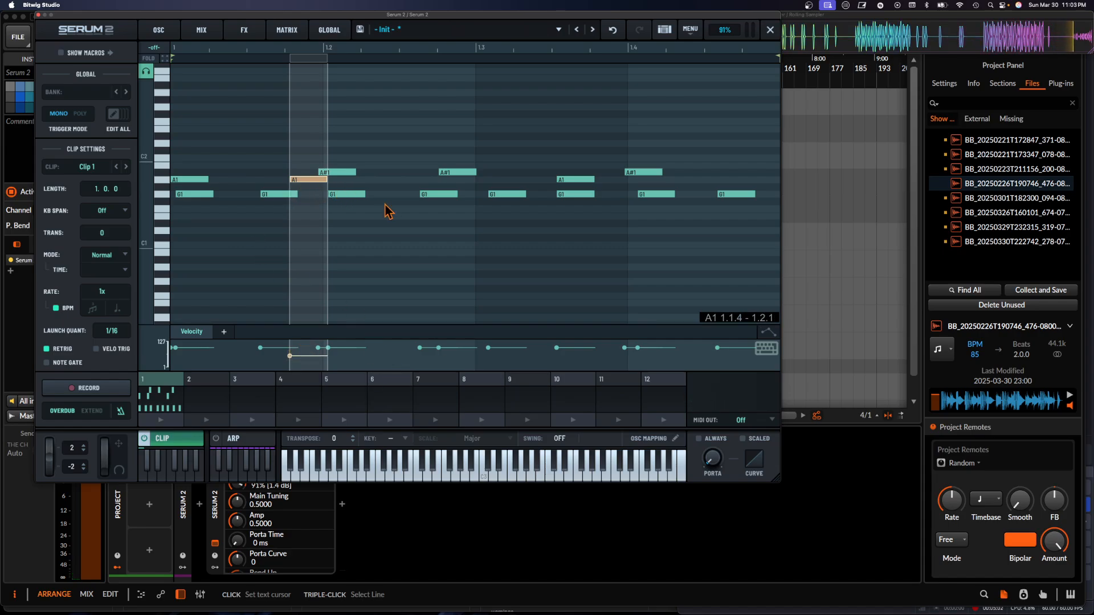
{"action": "left_click", "coordinate": [345, 194]}
{"action": "left_click_drag", "start_coordinate": [340, 349], "coordinate": [277, 349]}
{"action": "left_click", "coordinate": [278, 194]}
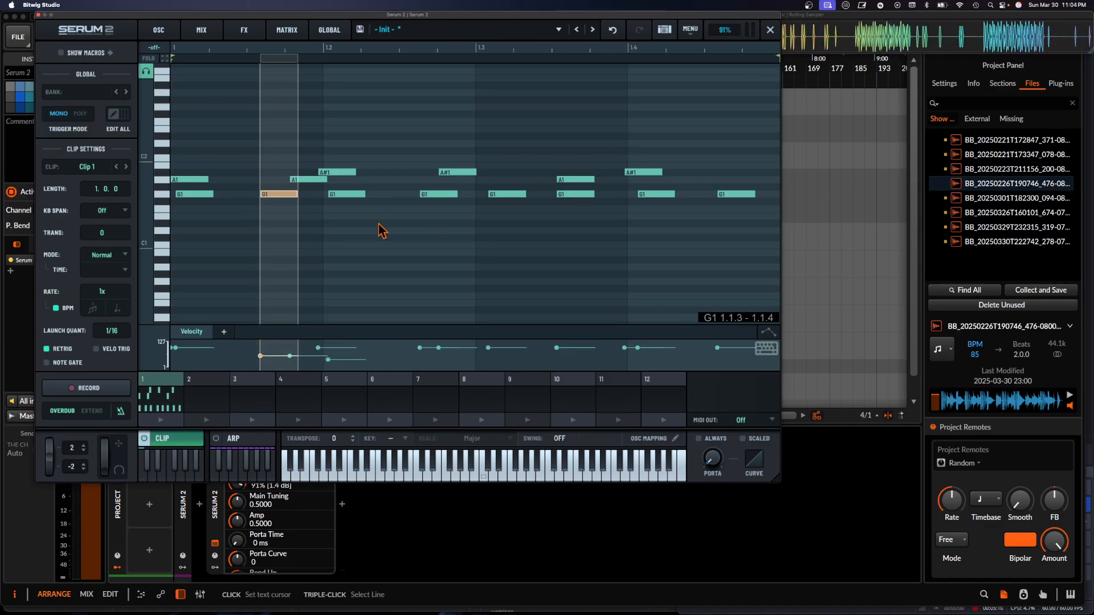
- Set Clip 1's playback mode to Reverse and play the clip
{"action": "left_click", "coordinate": [110, 258]}
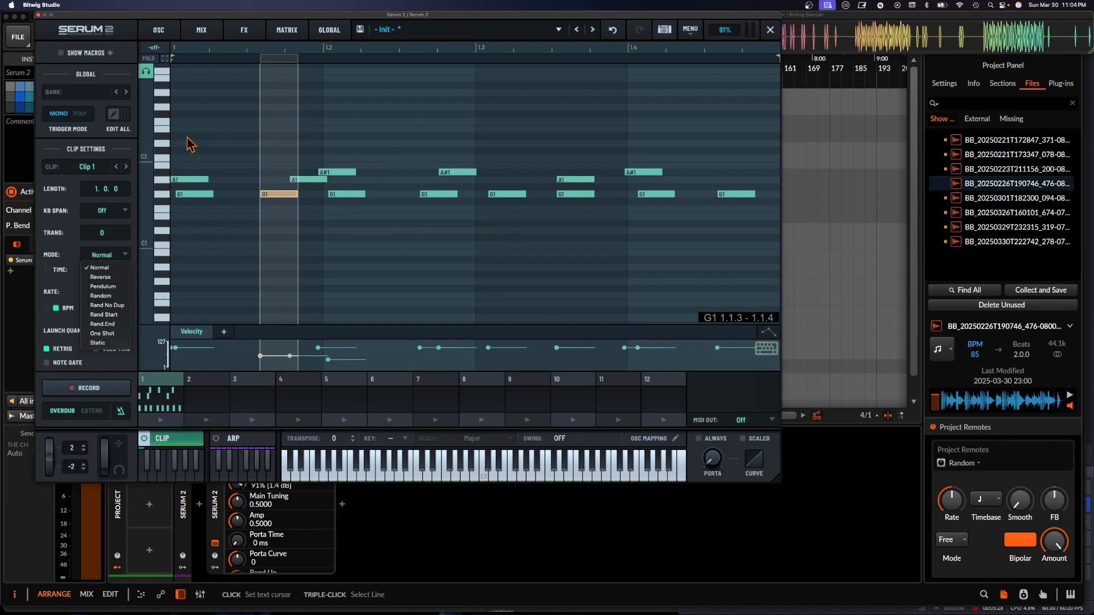
{"action": "left_click", "coordinate": [100, 277]}
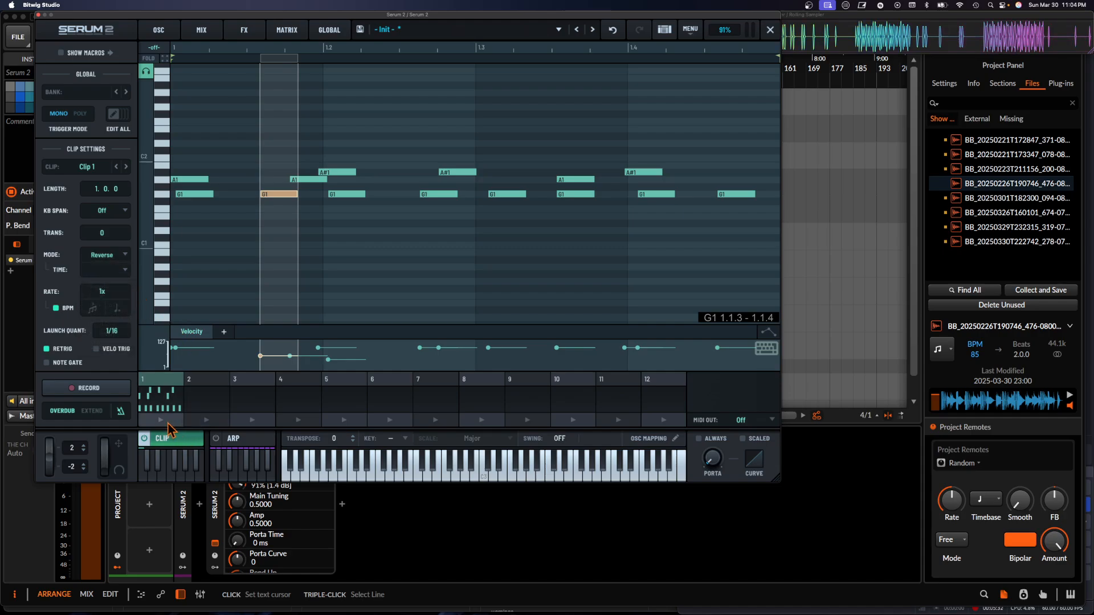
{"action": "left_click", "coordinate": [168, 422]}
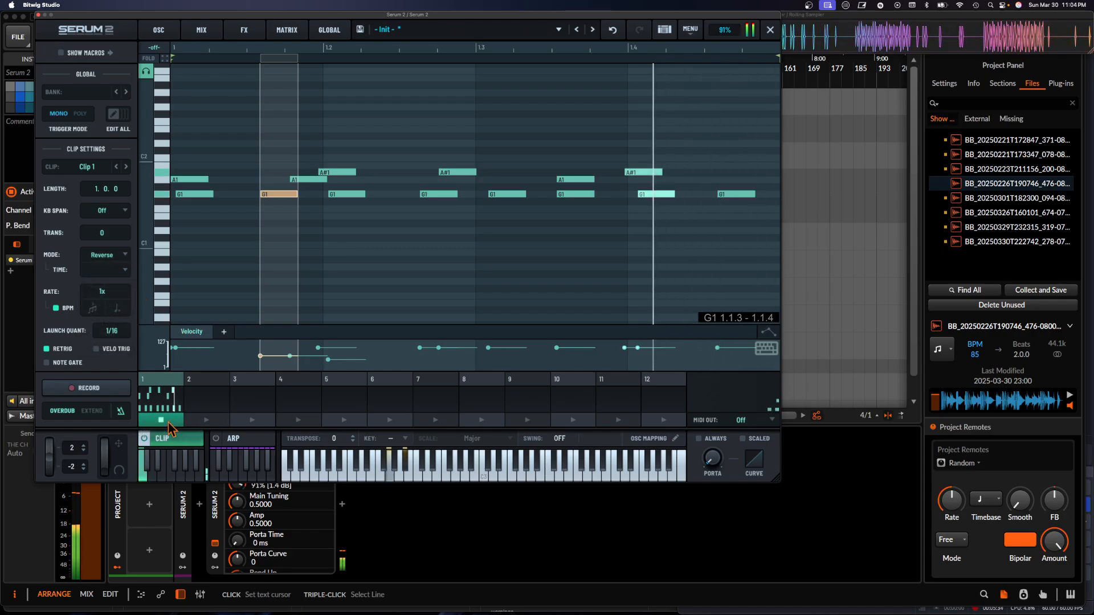
- Switch the clip's playback mode to Random and shorten its time division to 1/8 and then 1/16
{"action": "left_click", "coordinate": [105, 255]}
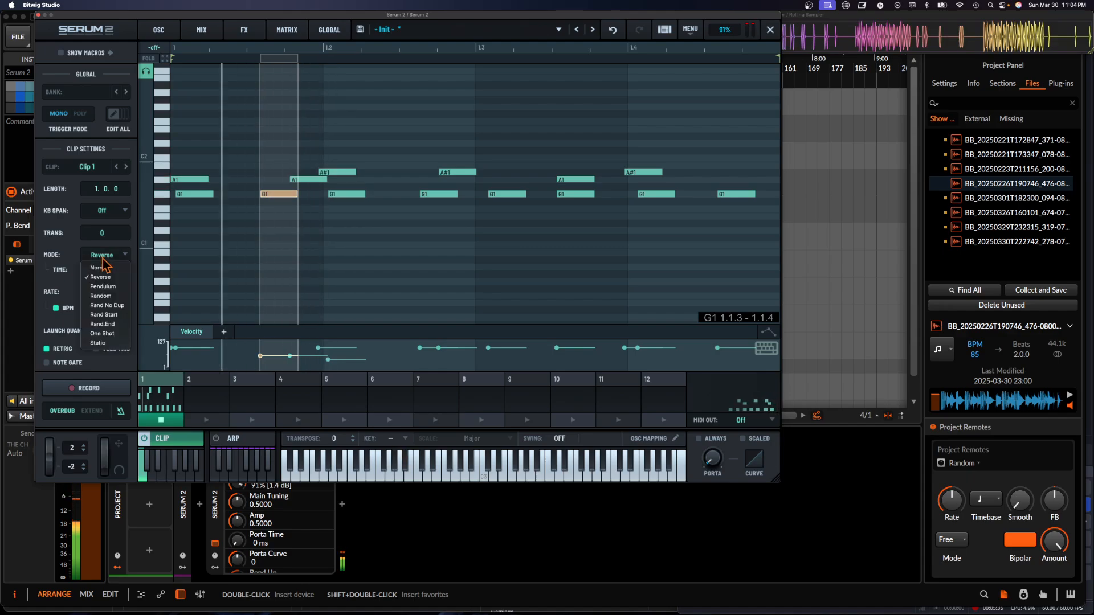
{"action": "left_click", "coordinate": [103, 296]}
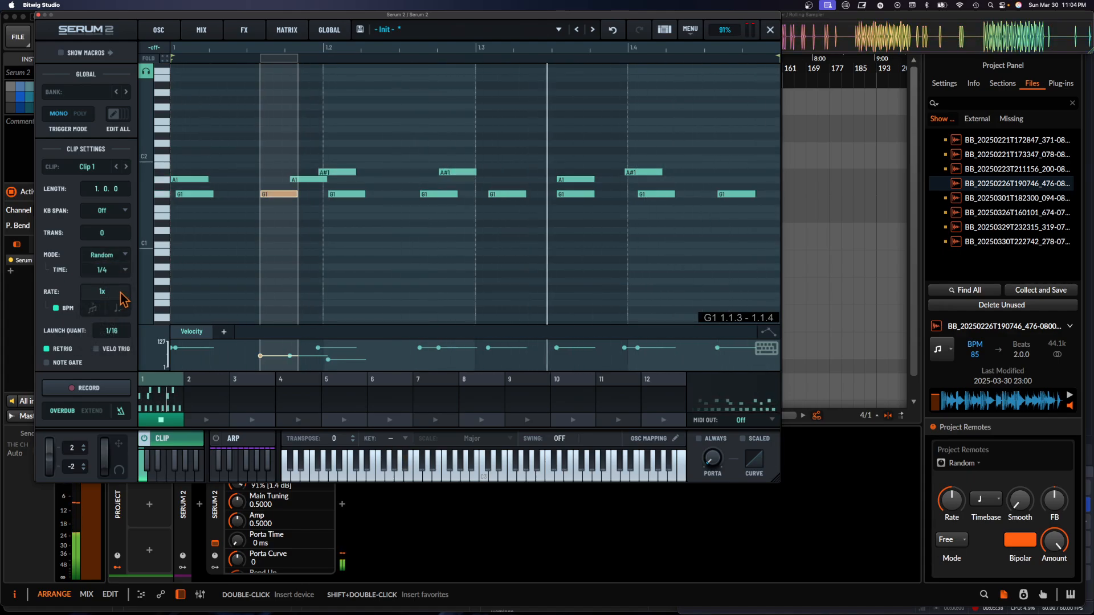
{"action": "left_click", "coordinate": [118, 272]}
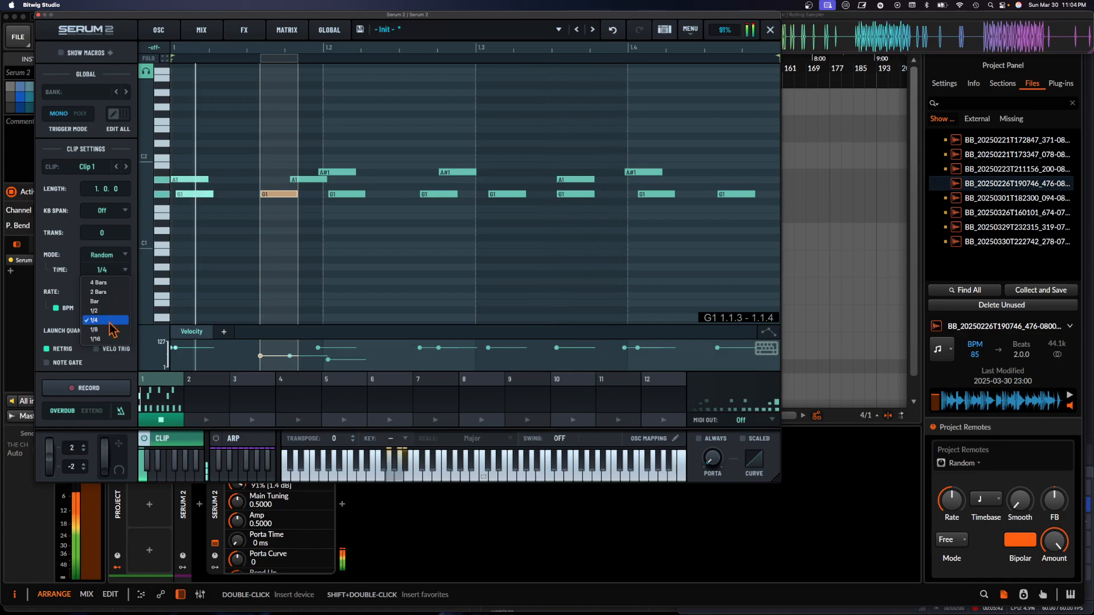
{"action": "left_click", "coordinate": [106, 331]}
{"action": "left_click", "coordinate": [103, 269]}
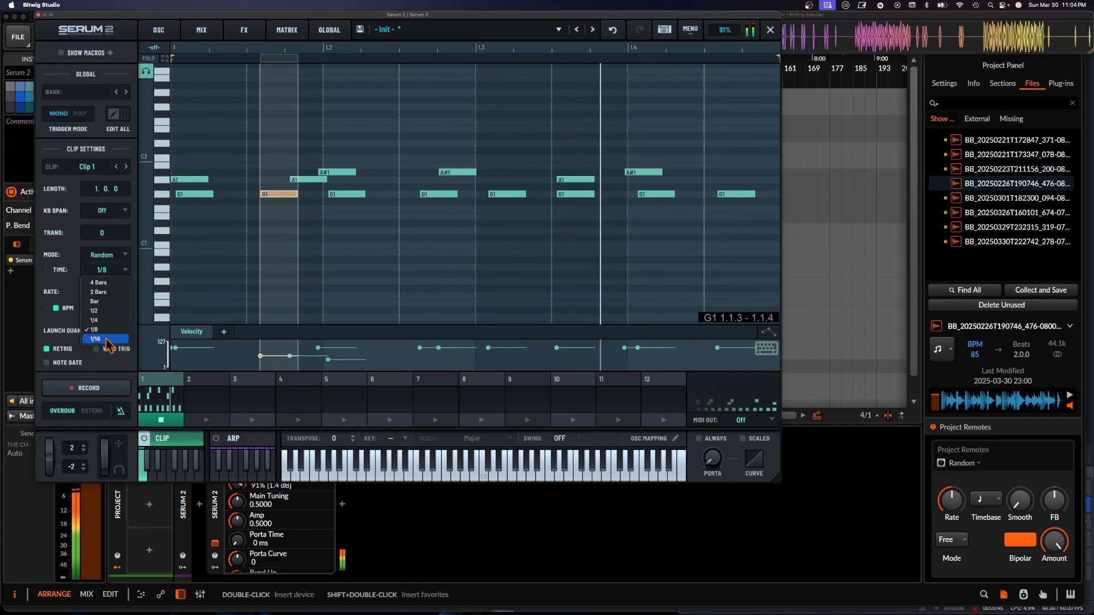
{"action": "left_click", "coordinate": [95, 339]}
- Enable triplet timing for the clip rate and turn off its BPM sync for a free rate of 706 ms
{"action": "left_click", "coordinate": [93, 309]}
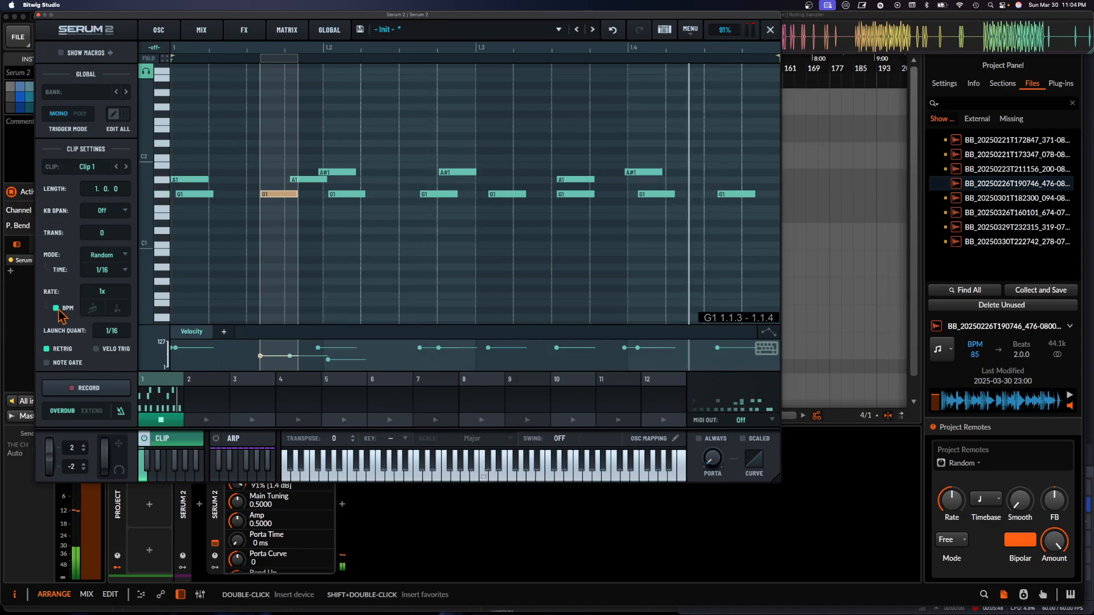
{"action": "mouse_move", "coordinate": [98, 293]}
{"action": "left_mouse_down"}
{"action": "mouse_move", "coordinate": [112, 260]}
{"action": "mouse_move", "coordinate": [110, 419]}
{"action": "mouse_move", "coordinate": [110, 192]}
{"action": "mouse_move", "coordinate": [108, 324]}
{"action": "mouse_move", "coordinate": [71, 314]}
{"action": "mouse_move", "coordinate": [107, 316]}
{"action": "mouse_move", "coordinate": [101, 345]}
{"action": "mouse_move", "coordinate": [98, 305]}
{"action": "left_mouse_up"}
{"action": "left_click", "coordinate": [68, 311]}
{"action": "left_click", "coordinate": [56, 308]}
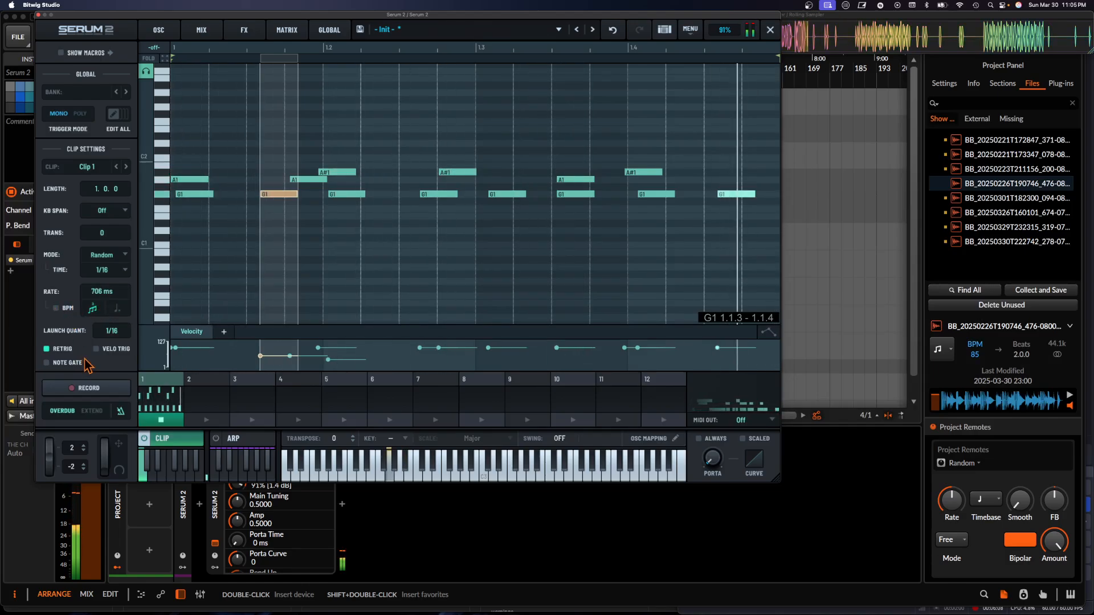
- Set the clip's playback mode to Static, play it, and change the rate to 506 ms
{"action": "left_click", "coordinate": [107, 256]}
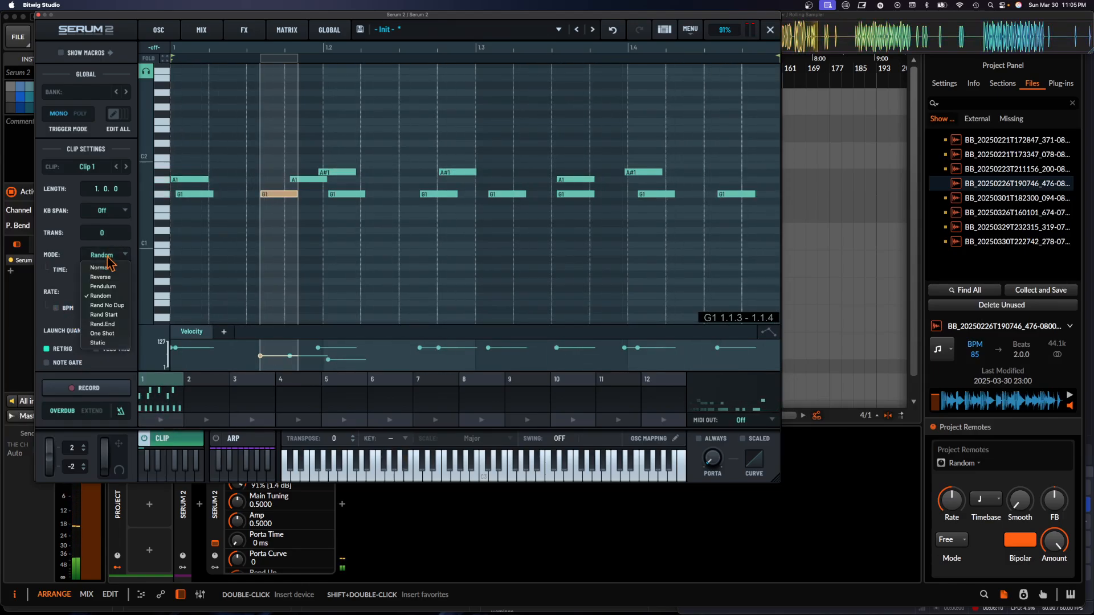
{"action": "left_click", "coordinate": [101, 343]}
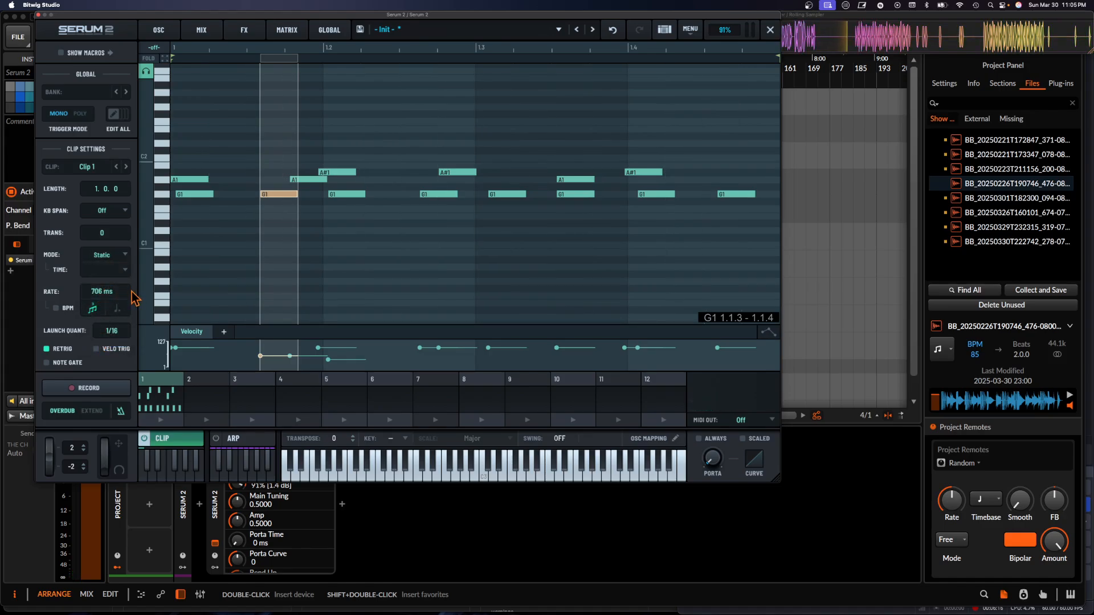
{"action": "left_click", "coordinate": [160, 420]}
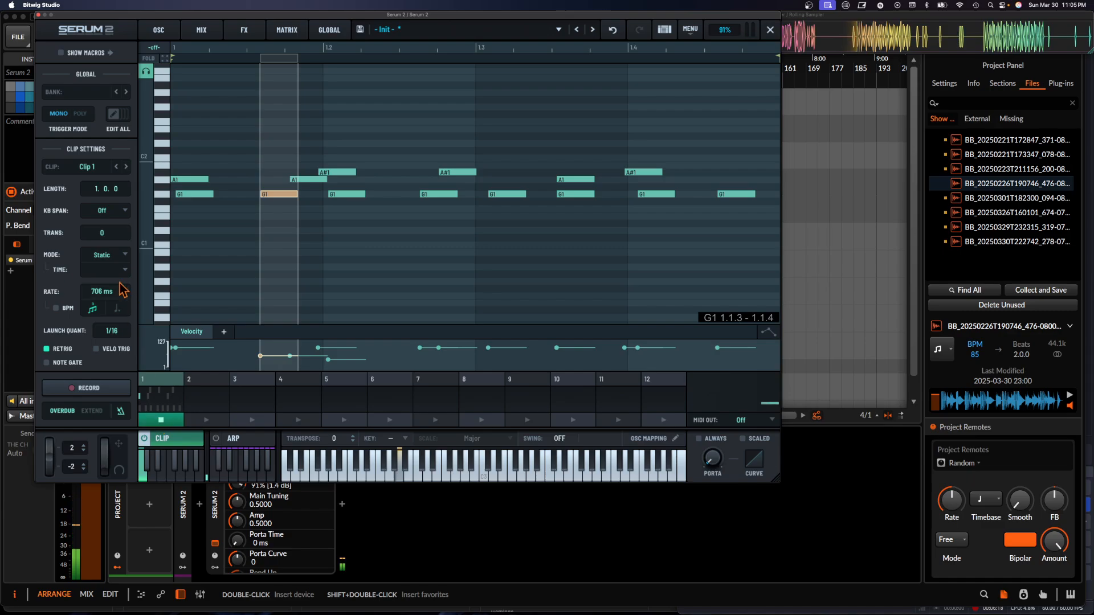
{"action": "mouse_move", "coordinate": [99, 292]}
{"action": "left_mouse_down"}
{"action": "mouse_move", "coordinate": [96, 237]}
{"action": "mouse_move", "coordinate": [94, 371]}
{"action": "mouse_move", "coordinate": [91, 271]}
{"action": "left_mouse_up"}
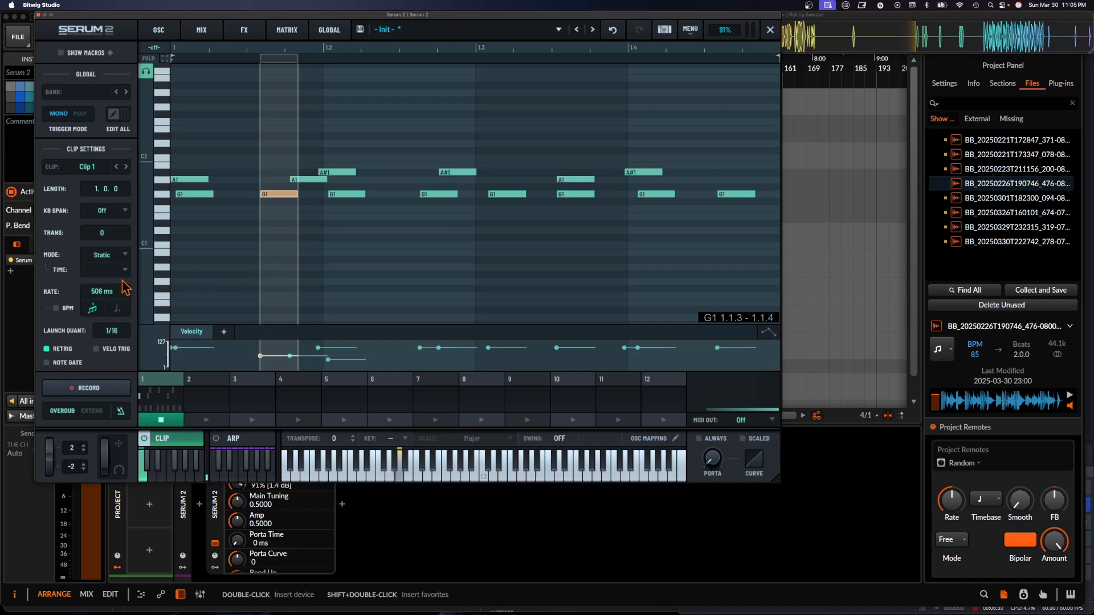
- Return the clip to Normal mode with BPM sync on, triplet timing off and a rate of 1x
{"action": "left_click", "coordinate": [103, 255]}
{"action": "left_click", "coordinate": [100, 269]}
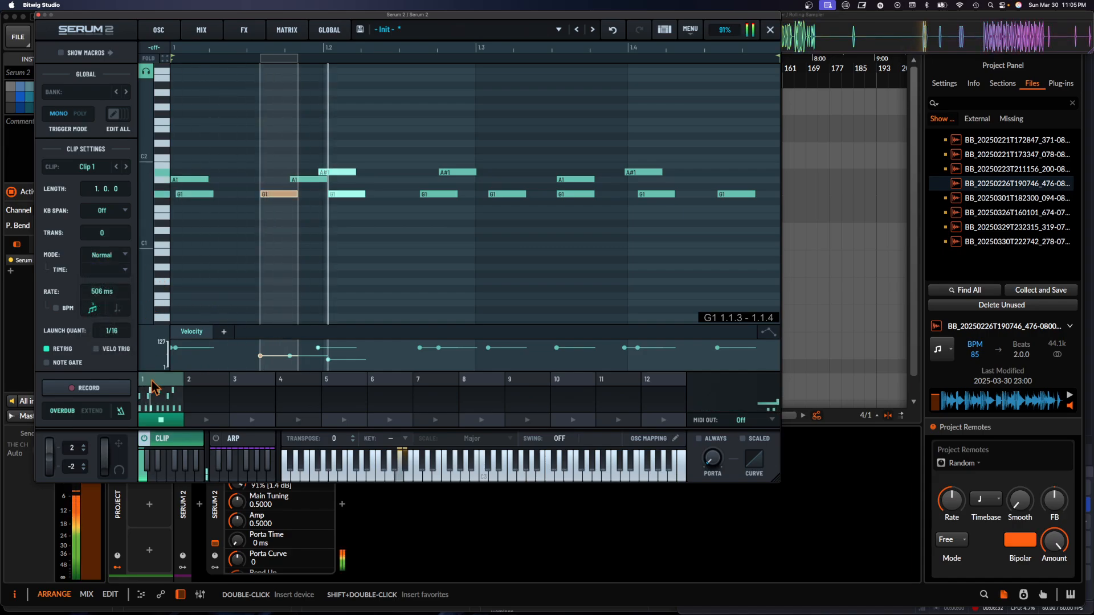
{"action": "left_click", "coordinate": [56, 308]}
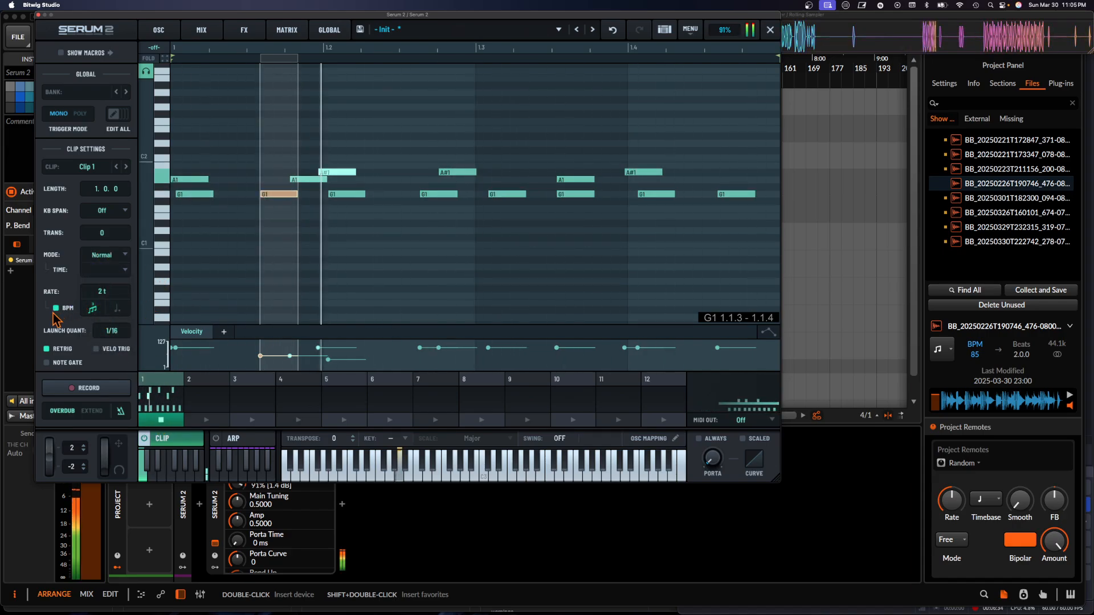
{"action": "left_click", "coordinate": [93, 309]}
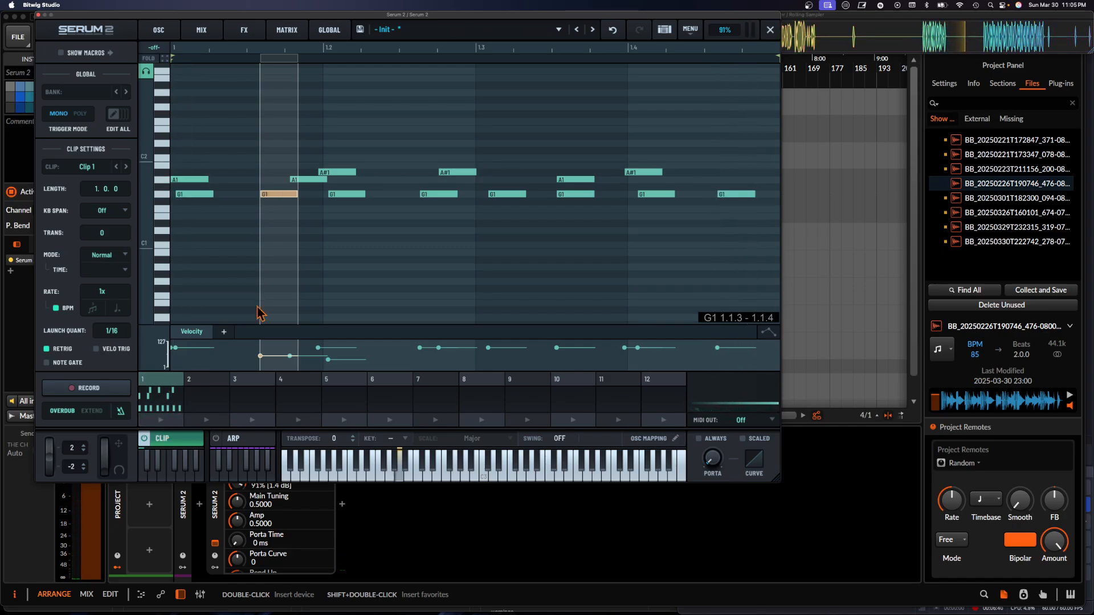
- Enable the arpeggiator, switch its rate to free time (Hz) and set the pattern shape to Random
{"action": "left_click", "coordinate": [224, 456]}
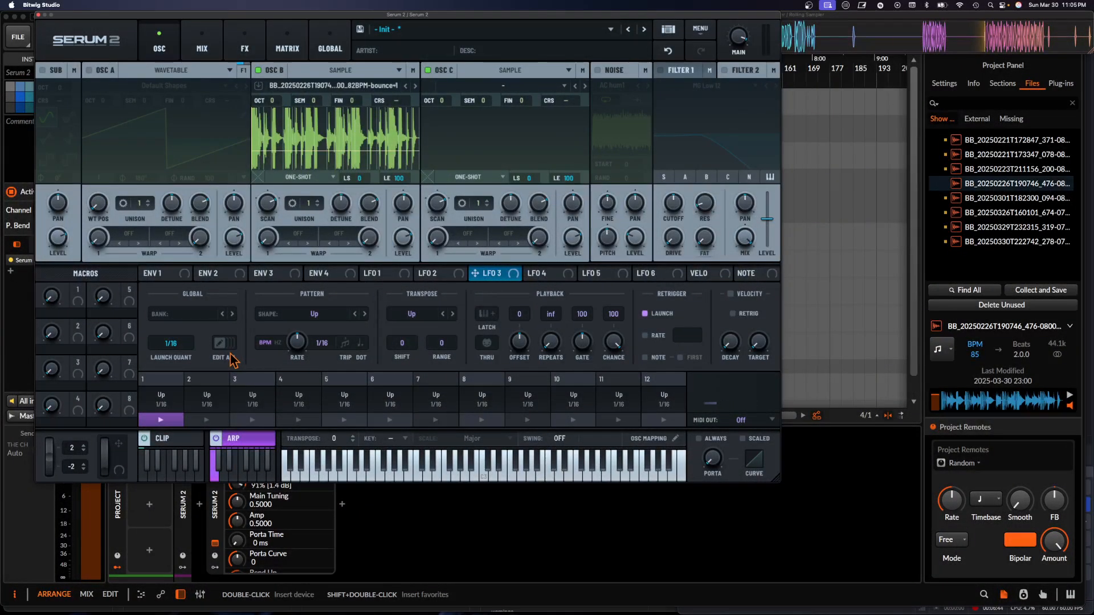
{"action": "left_click", "coordinate": [278, 344]}
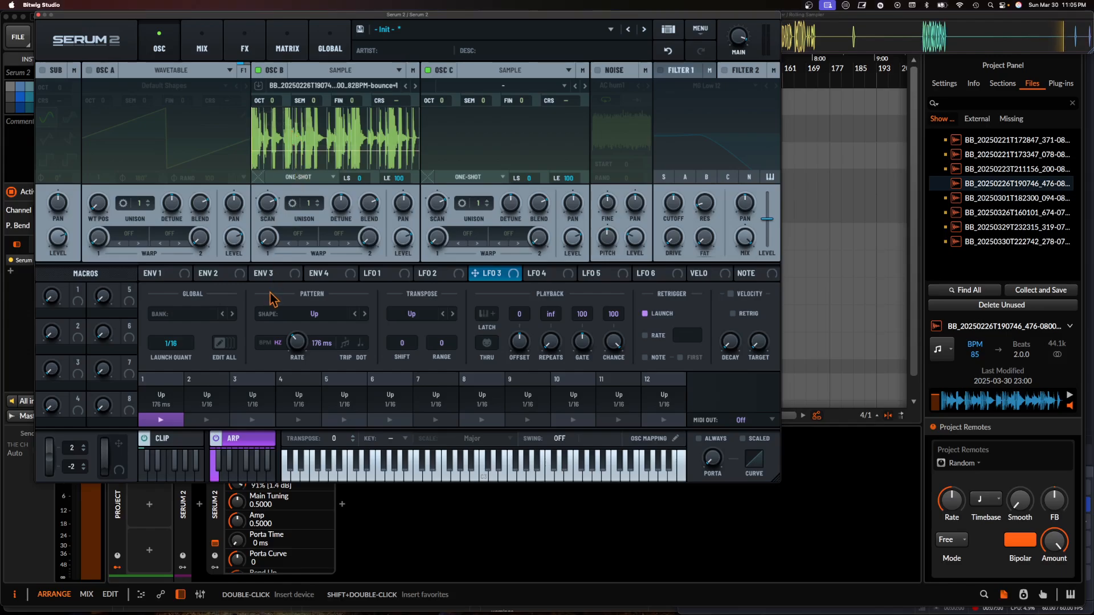
{"action": "left_click", "coordinate": [336, 324]}
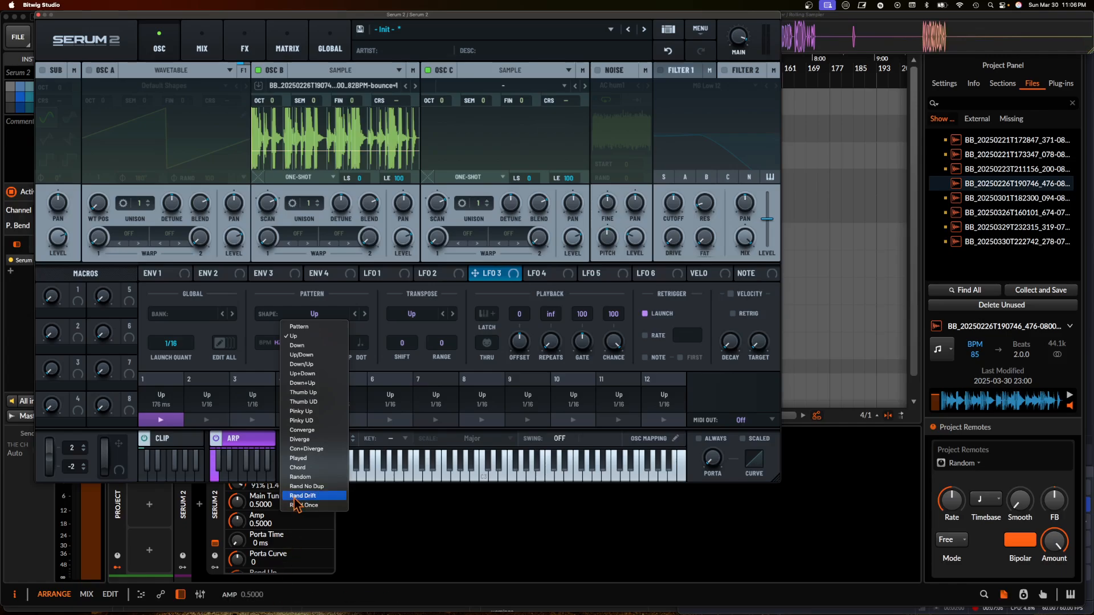
{"action": "left_click", "coordinate": [301, 477]}
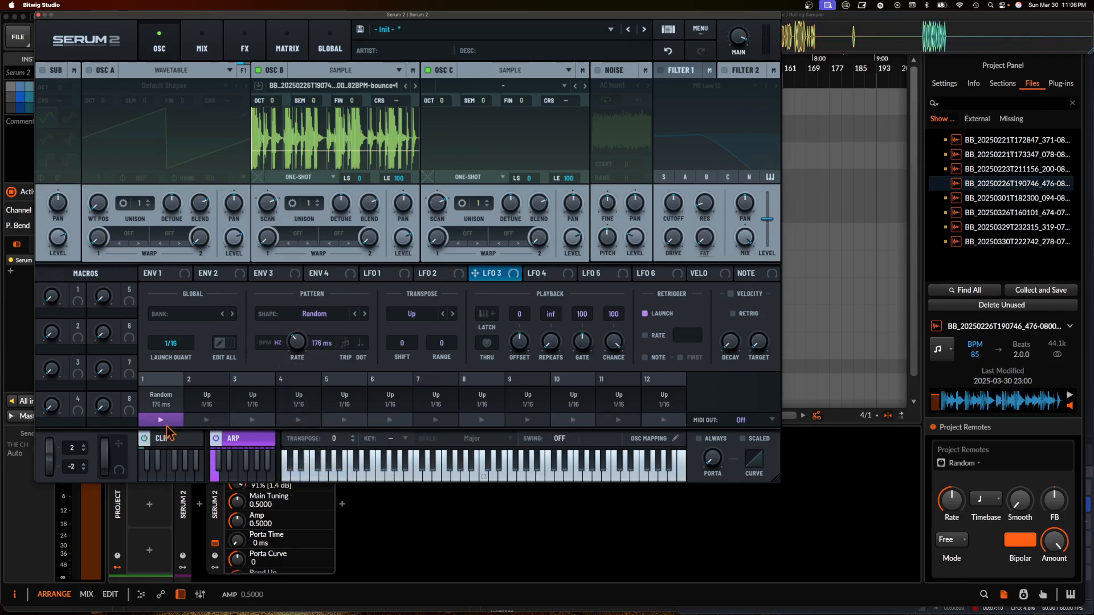
- Play Clip 1 through the arpeggiator, sweeping the arp rate between 534 ms and 48.9 ms and setting Offset to 1
{"action": "left_click", "coordinate": [191, 437]}
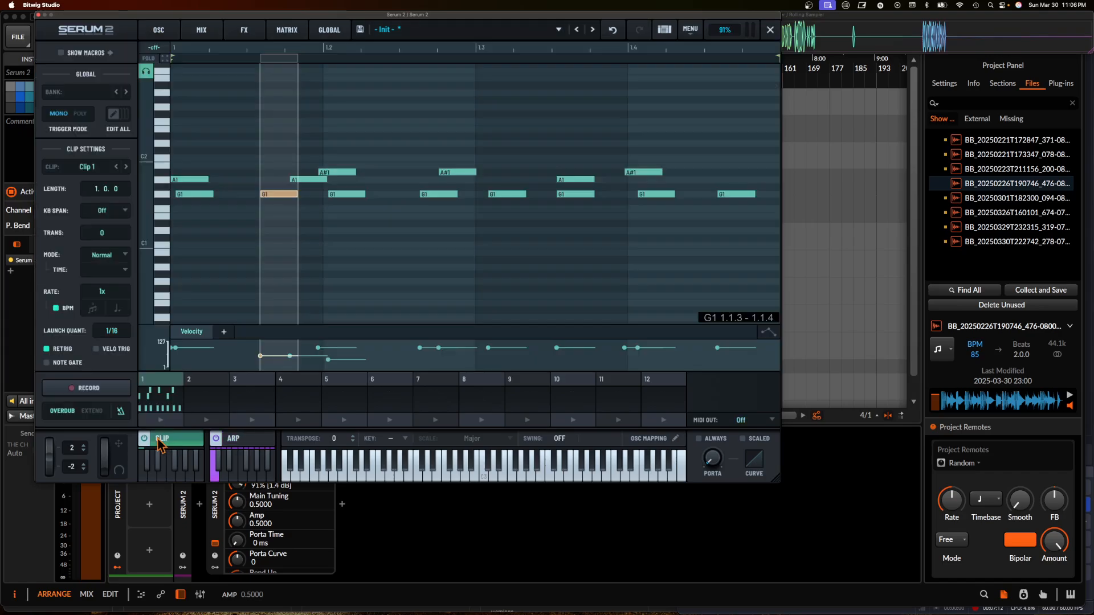
{"action": "left_click", "coordinate": [237, 434]}
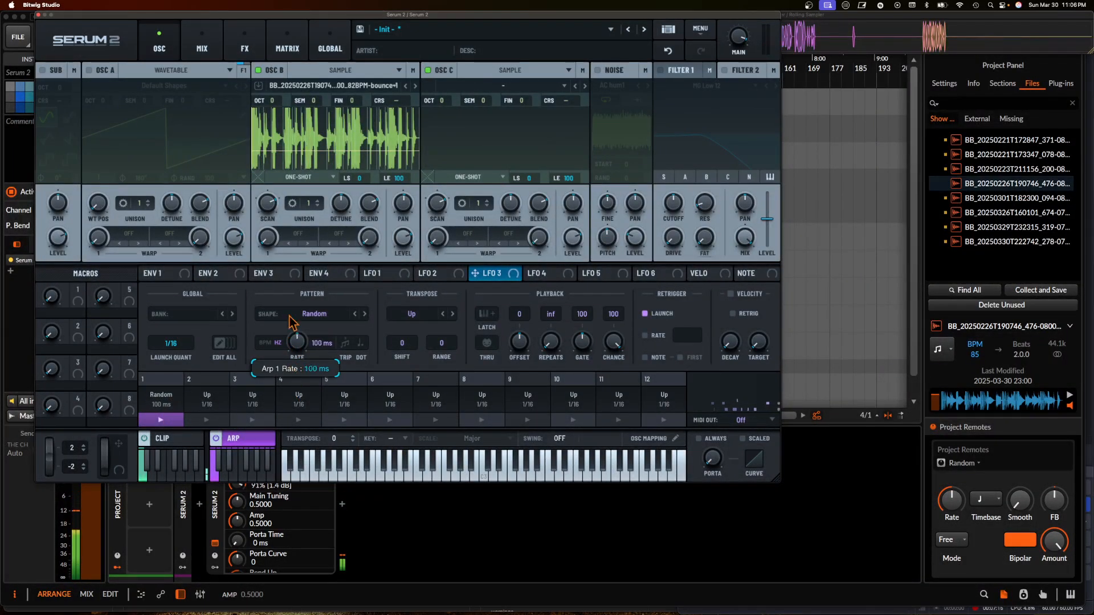
{"action": "left_click_drag", "start_coordinate": [297, 342], "coordinate": [287, 374]}
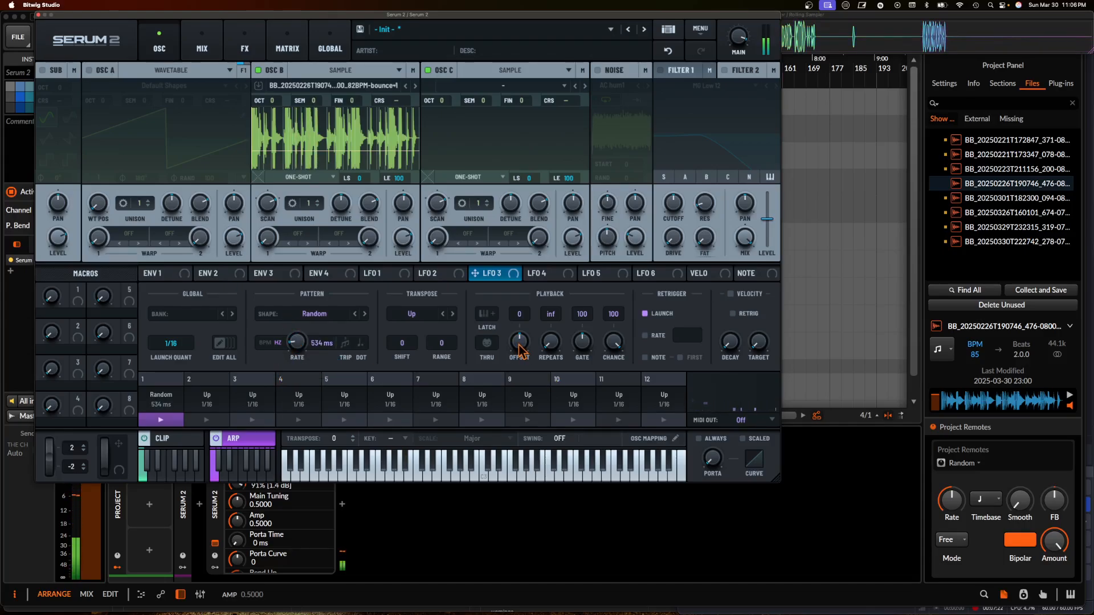
{"action": "left_click_drag", "start_coordinate": [519, 344], "coordinate": [519, 342]}
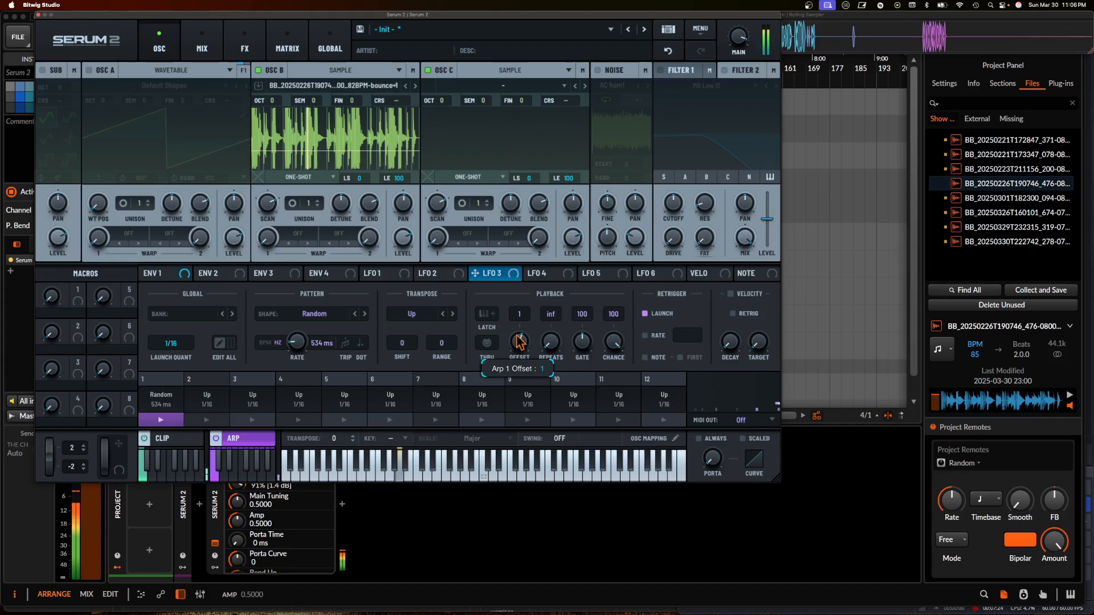
{"action": "left_click_drag", "start_coordinate": [302, 342], "coordinate": [296, 306]}
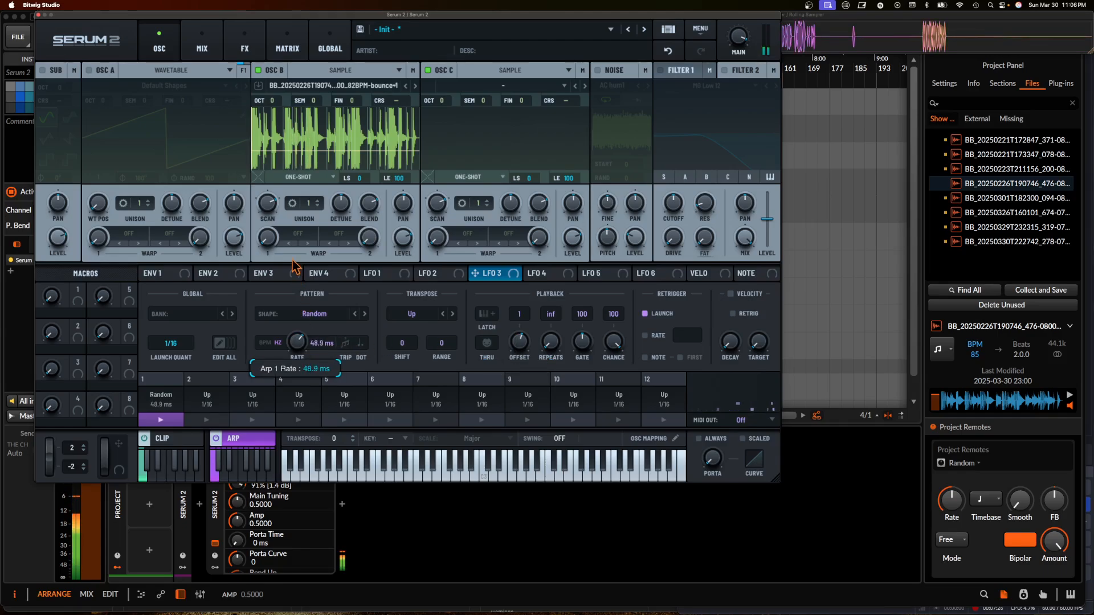
- Change the arp shape to Up, sync its rate to BPM, and try 1/4 before setting it to 1/16
{"action": "left_click", "coordinate": [314, 314]}
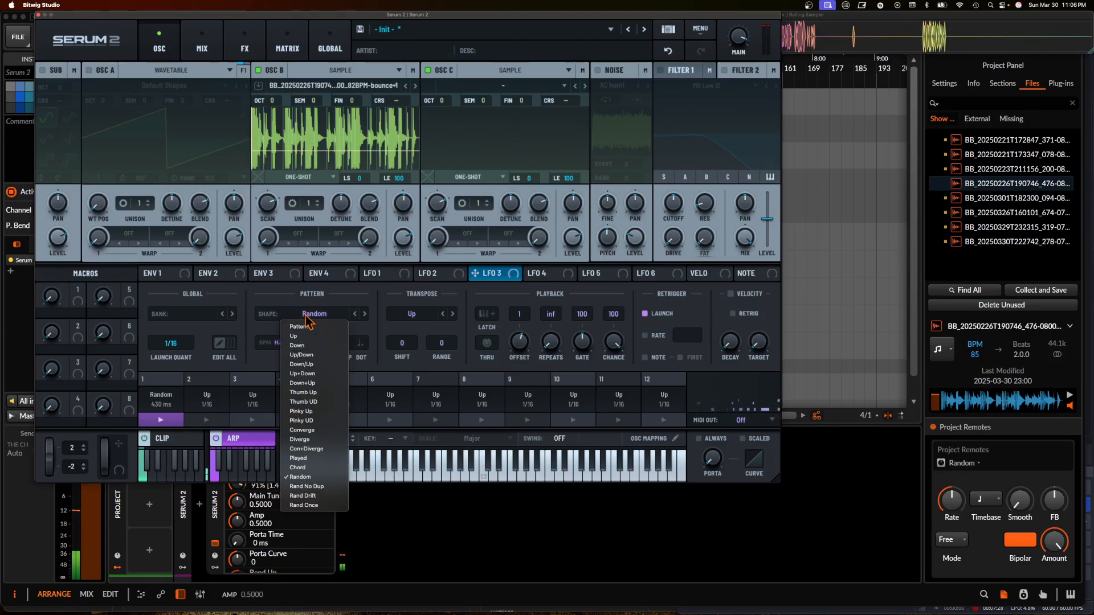
{"action": "left_click", "coordinate": [301, 335]}
{"action": "left_click_drag", "start_coordinate": [297, 340], "coordinate": [280, 284]}
{"action": "left_click", "coordinate": [264, 343]}
{"action": "left_click_drag", "start_coordinate": [297, 342], "coordinate": [294, 397]}
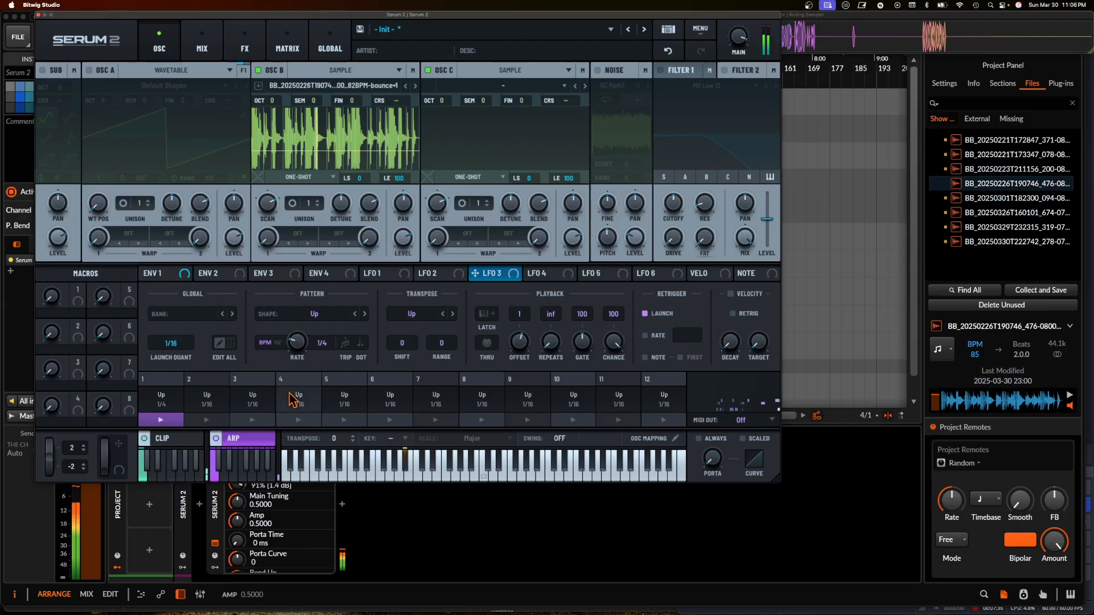
{"action": "left_click_drag", "start_coordinate": [300, 348], "coordinate": [305, 325]}
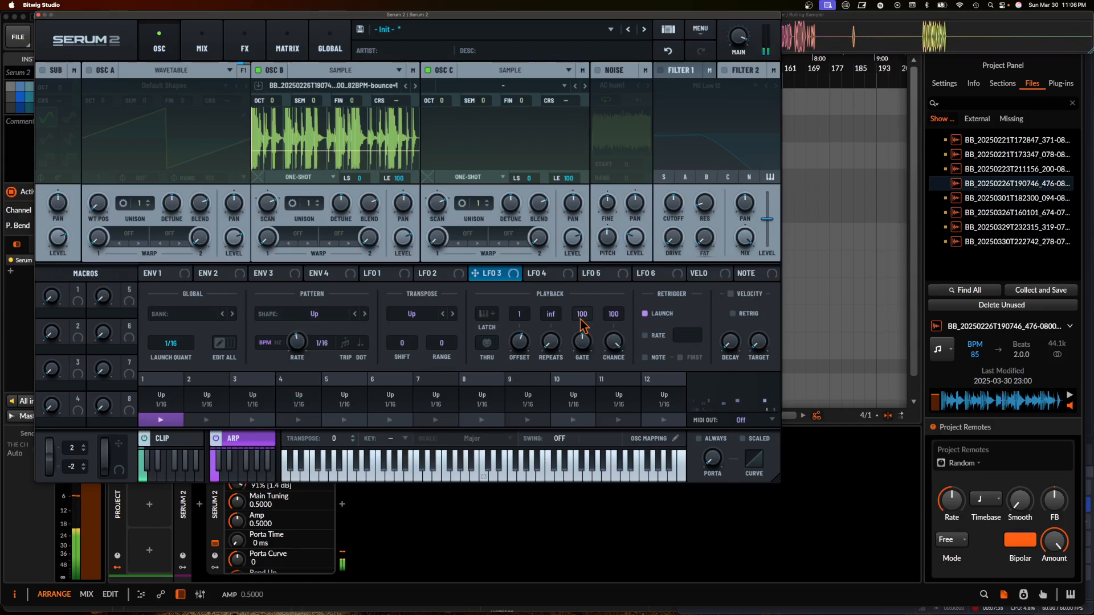
- Set the arp's Chance to 49 and Repeats to 9, and vary the rate from 1/128 to 1/2
{"action": "left_click_drag", "start_coordinate": [613, 342], "coordinate": [615, 368]}
{"action": "left_click_drag", "start_coordinate": [551, 342], "coordinate": [551, 365]}
{"action": "left_click_drag", "start_coordinate": [297, 343], "coordinate": [298, 333]}
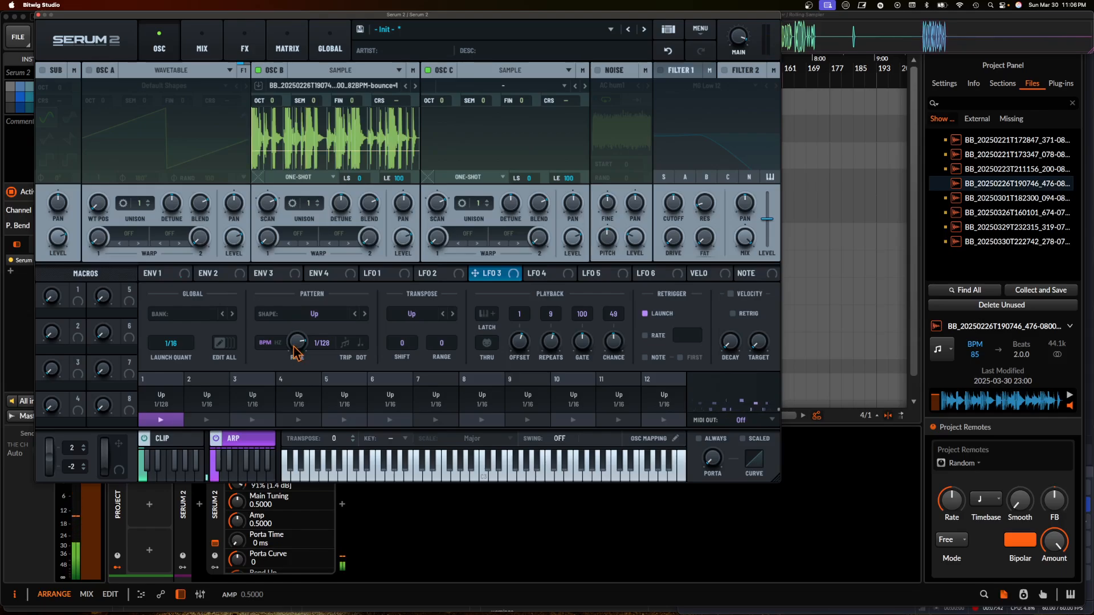
{"action": "left_click_drag", "start_coordinate": [296, 391], "coordinate": [265, 439]}
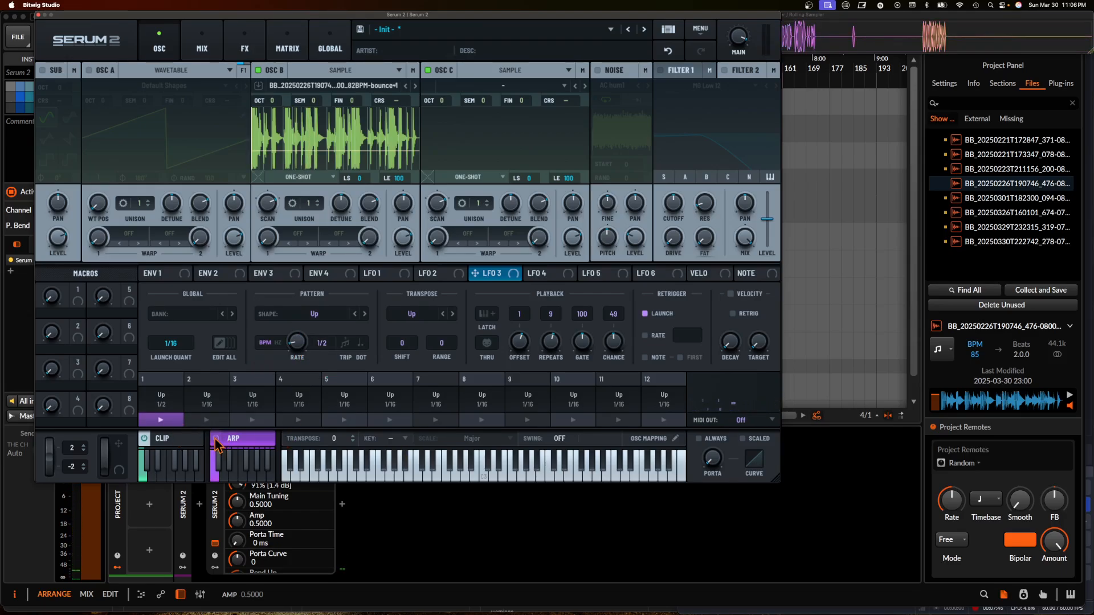
- Audition the February 21 recordings among the project files and load BB_20250221T173347_078 into Osc C as its sample
{"action": "left_click", "coordinate": [168, 444]}
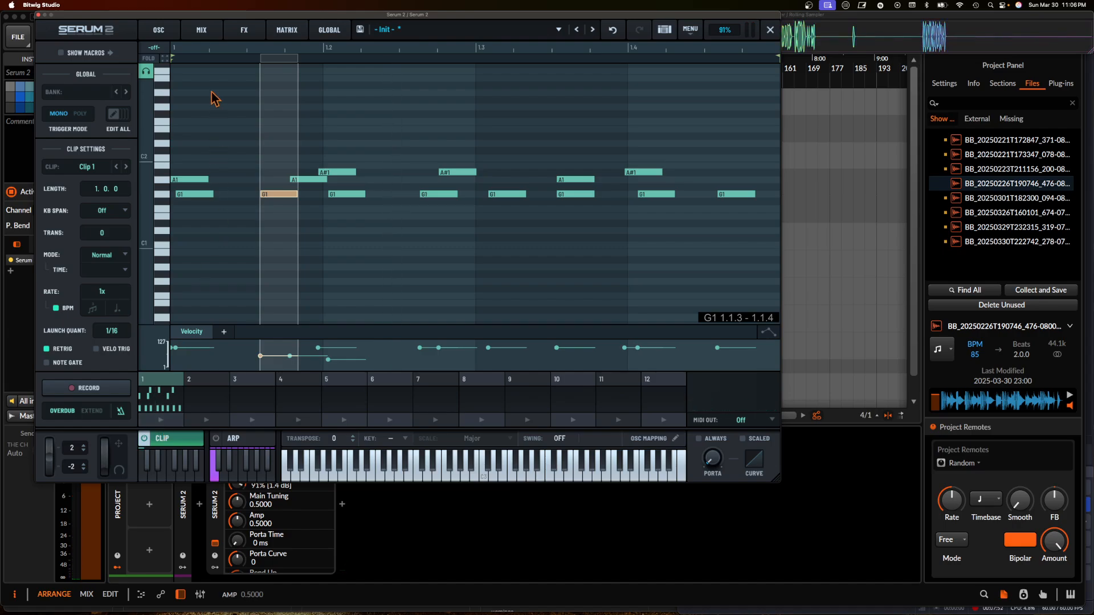
{"action": "left_click", "coordinate": [160, 32]}
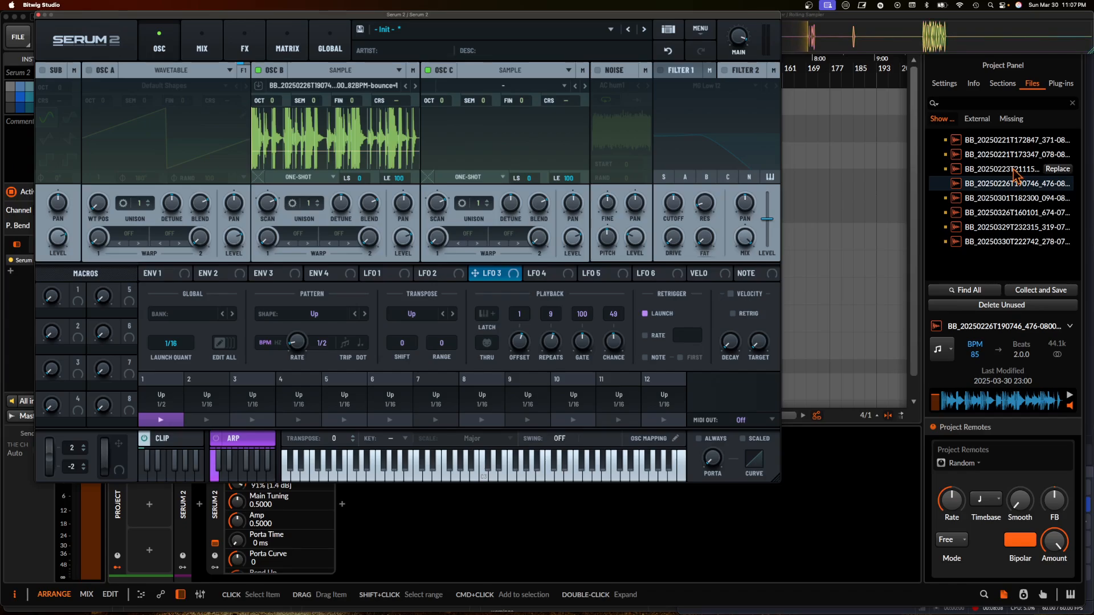
{"action": "left_click", "coordinate": [1008, 154]}
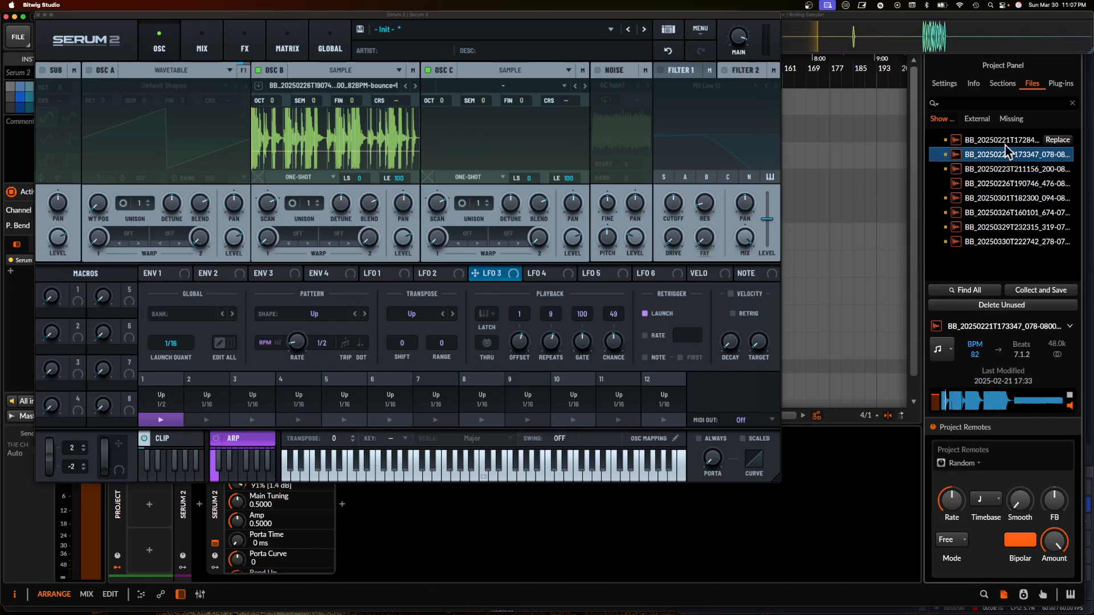
{"action": "left_click", "coordinate": [1006, 144]}
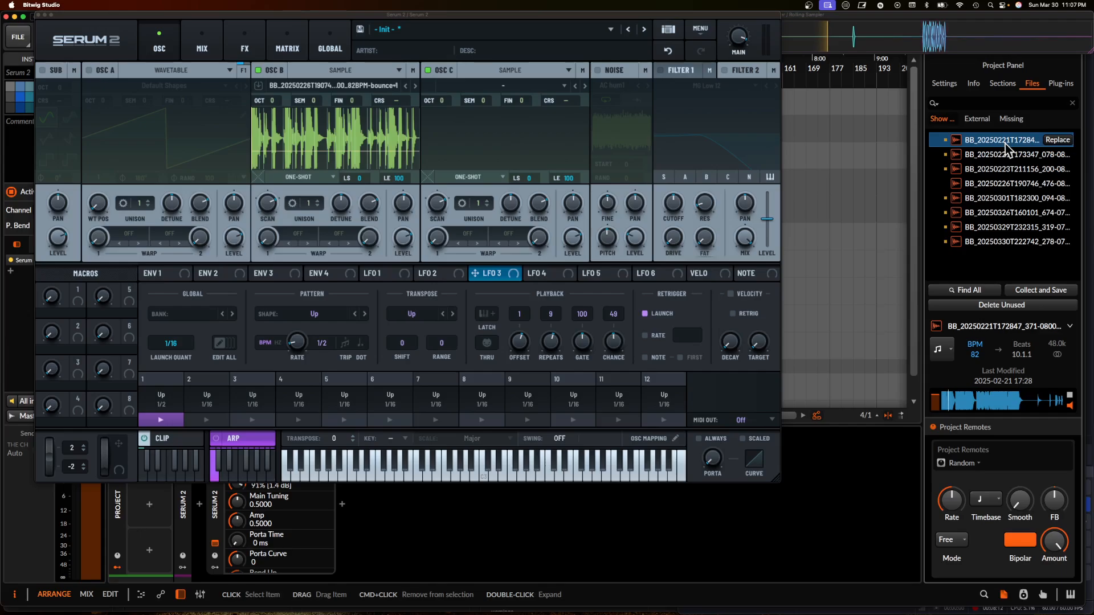
{"action": "left_click", "coordinate": [1006, 155]}
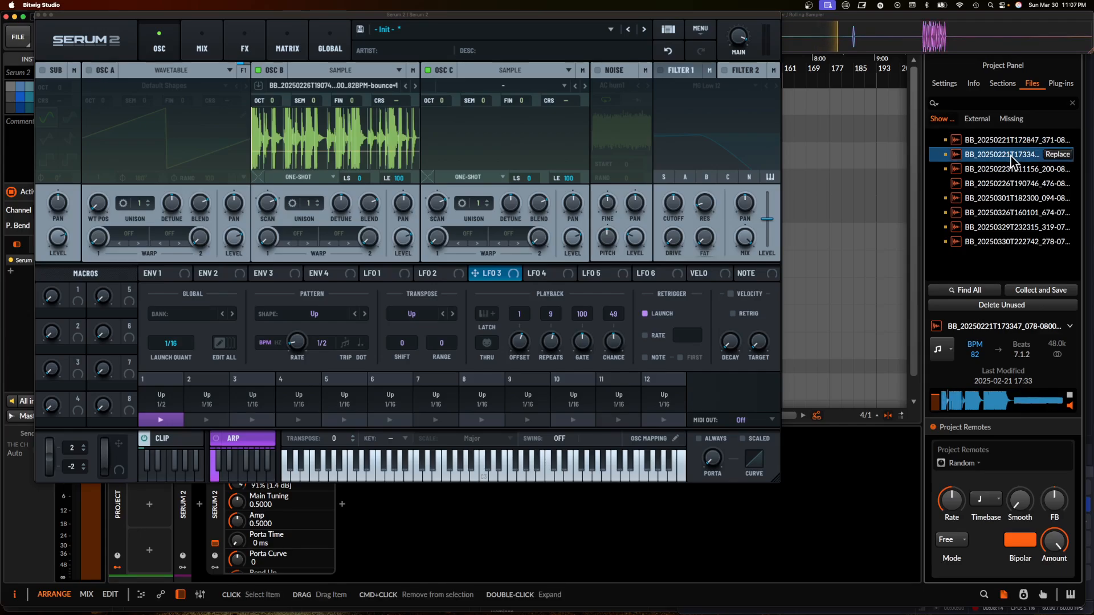
{"action": "left_click_drag", "start_coordinate": [1013, 162], "coordinate": [496, 142]}
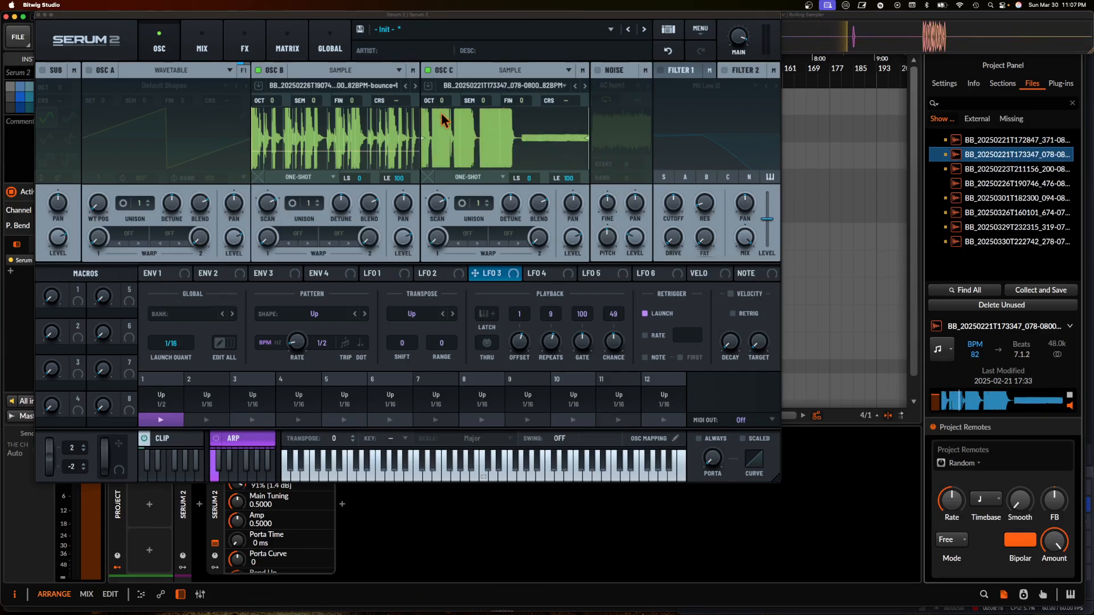
- Set Osc C's sample LS to 7, stop the file preview and slice the sample with Slice Auto
{"action": "left_click_drag", "start_coordinate": [427, 141], "coordinate": [436, 164]}
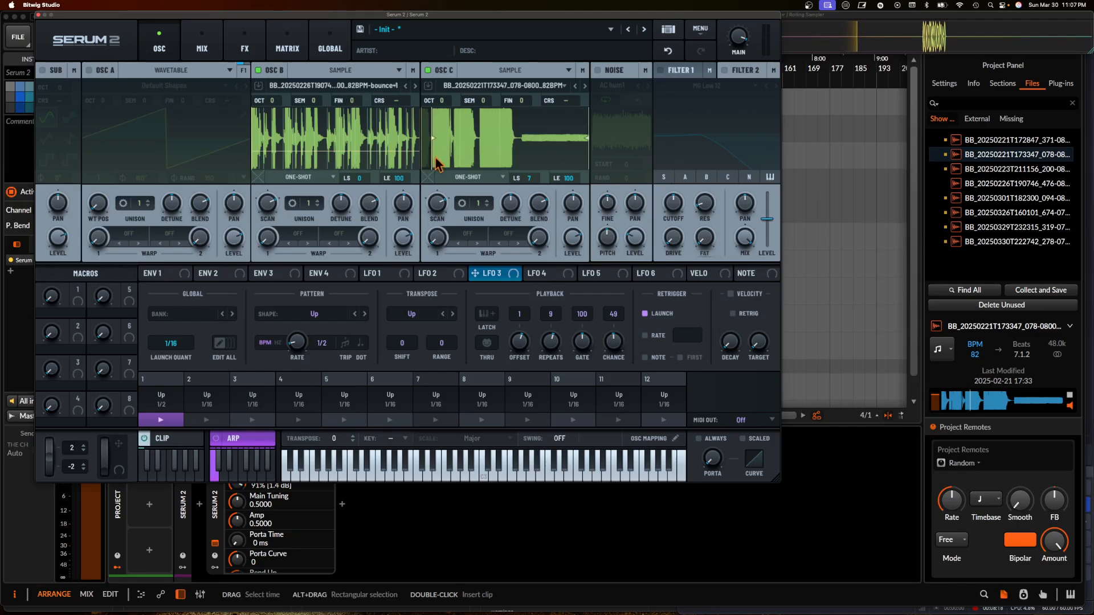
{"action": "left_click", "coordinate": [1069, 396]}
{"action": "right_click", "coordinate": [514, 133]}
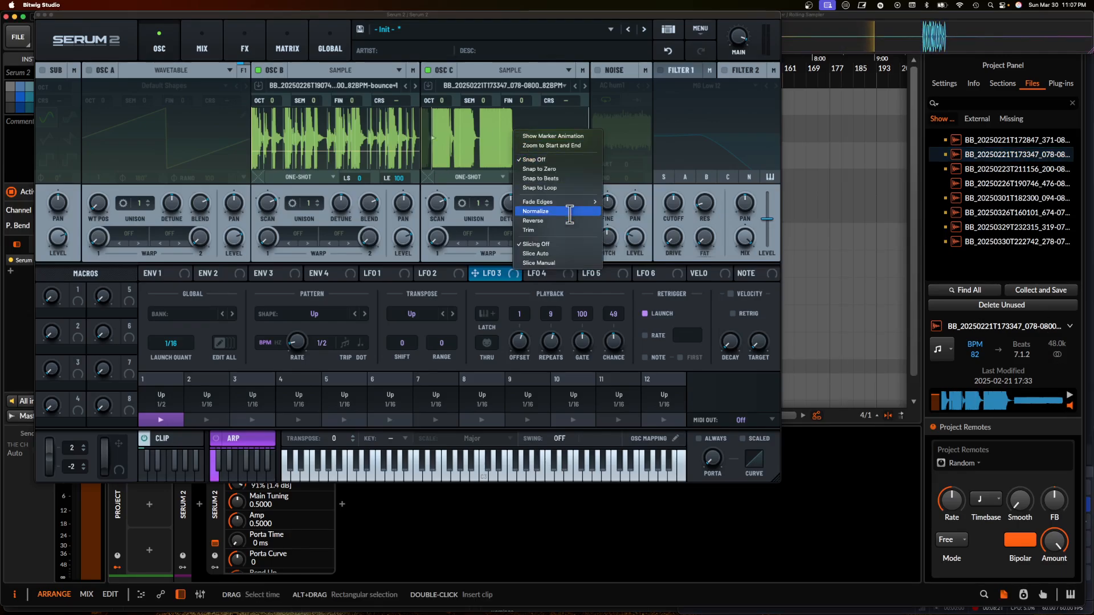
{"action": "left_click", "coordinate": [553, 253]}
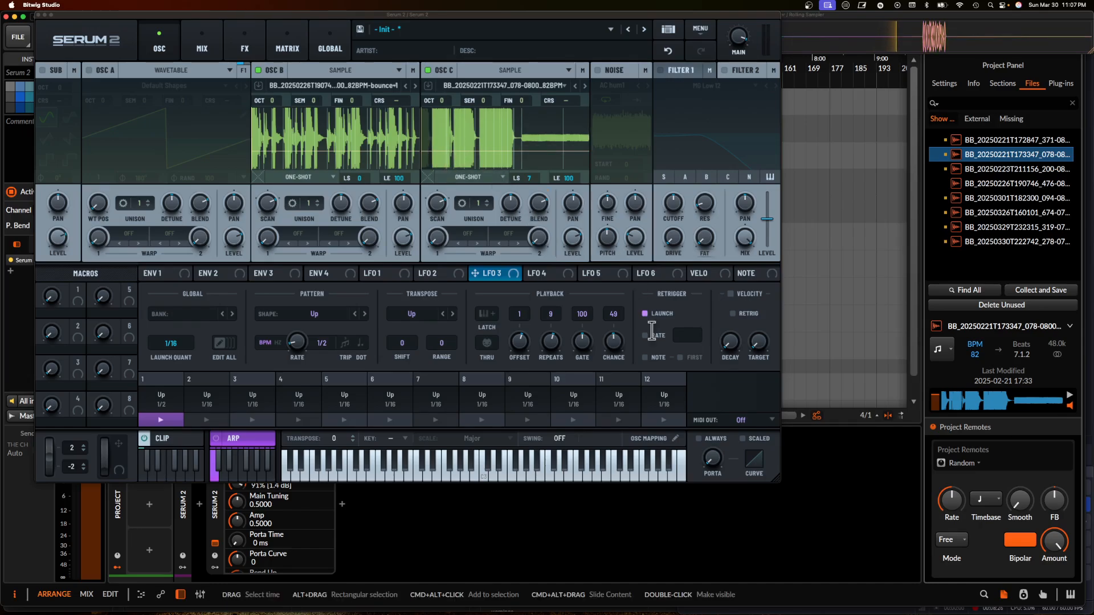
- In the oscillator key mapping, start Osc C's range at C4 and limit Osc B to the range from C1 up to C4
{"action": "left_click", "coordinate": [650, 438]}
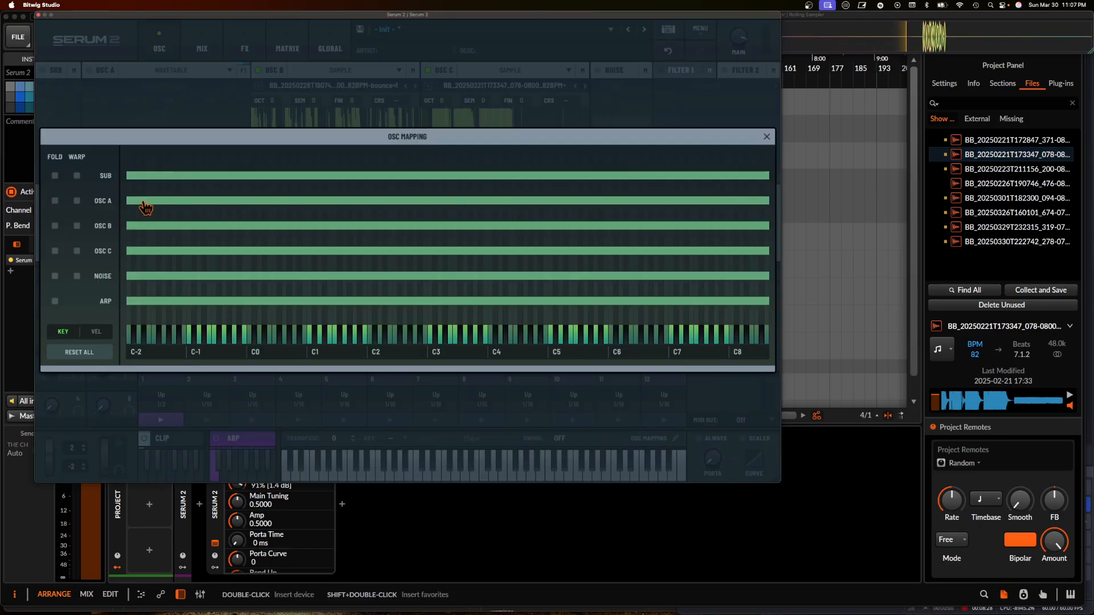
{"action": "mouse_move", "coordinate": [130, 247]}
{"action": "left_mouse_down"}
{"action": "mouse_move", "coordinate": [386, 259]}
{"action": "mouse_move", "coordinate": [489, 276]}
{"action": "left_mouse_up"}
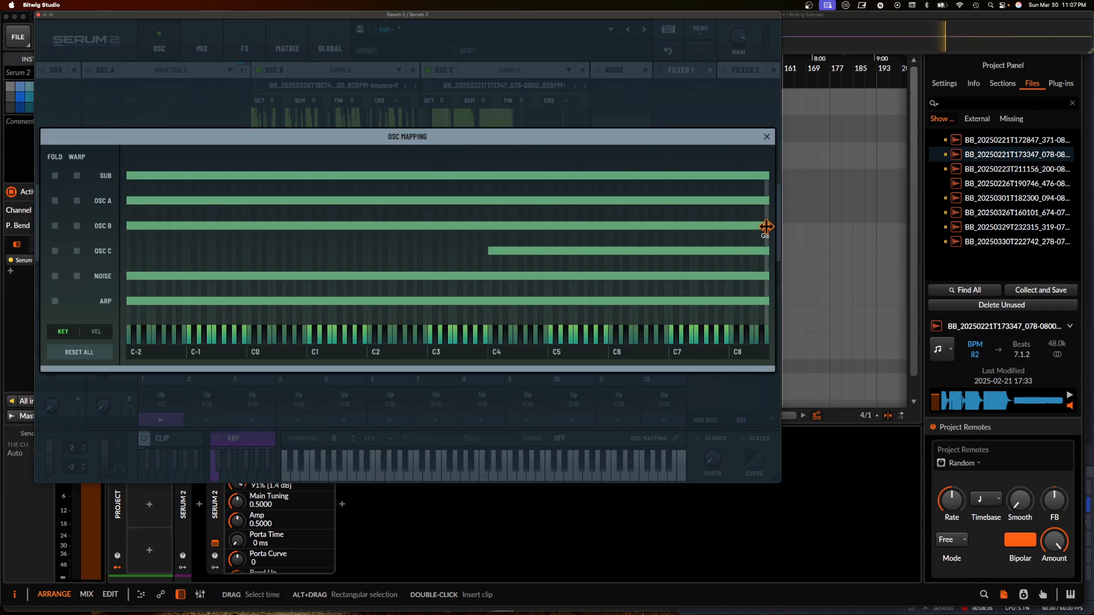
{"action": "left_click_drag", "start_coordinate": [768, 226], "coordinate": [486, 225]}
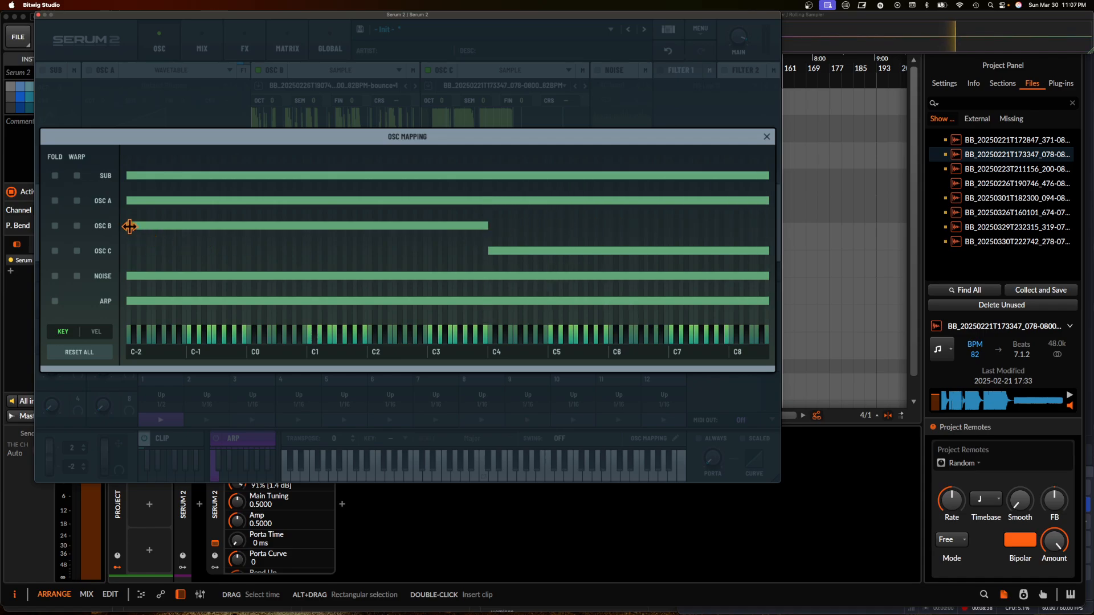
{"action": "left_click_drag", "start_coordinate": [129, 226], "coordinate": [309, 229]}
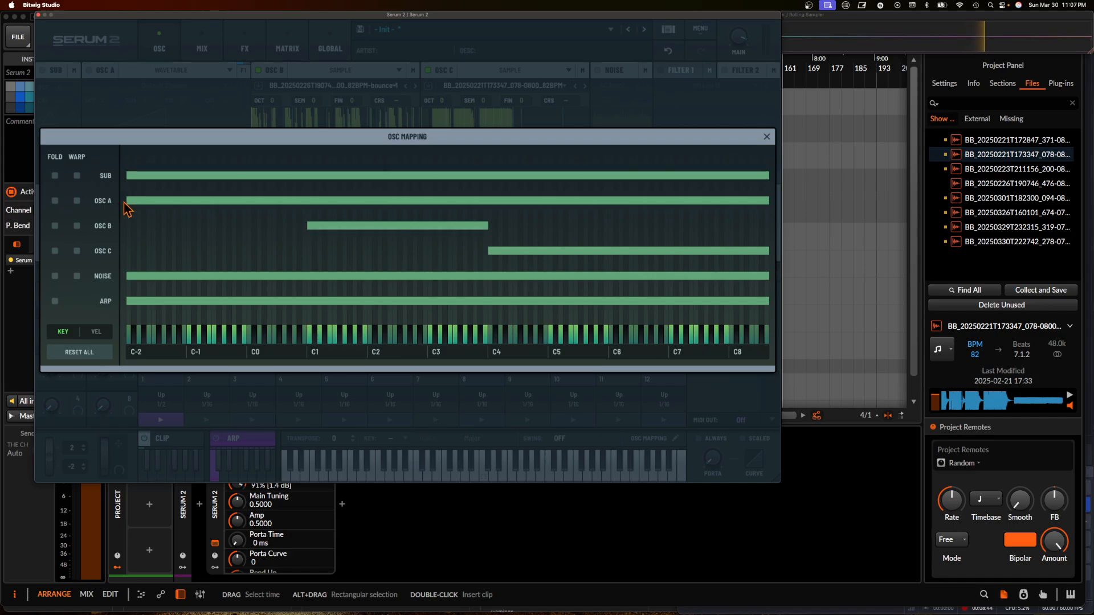
- Map Osc A to the C4 octave, Sub to the C0 octave and Osc C from C5 upward, closing the mapping
{"action": "left_click_drag", "start_coordinate": [126, 200], "coordinate": [247, 200]}
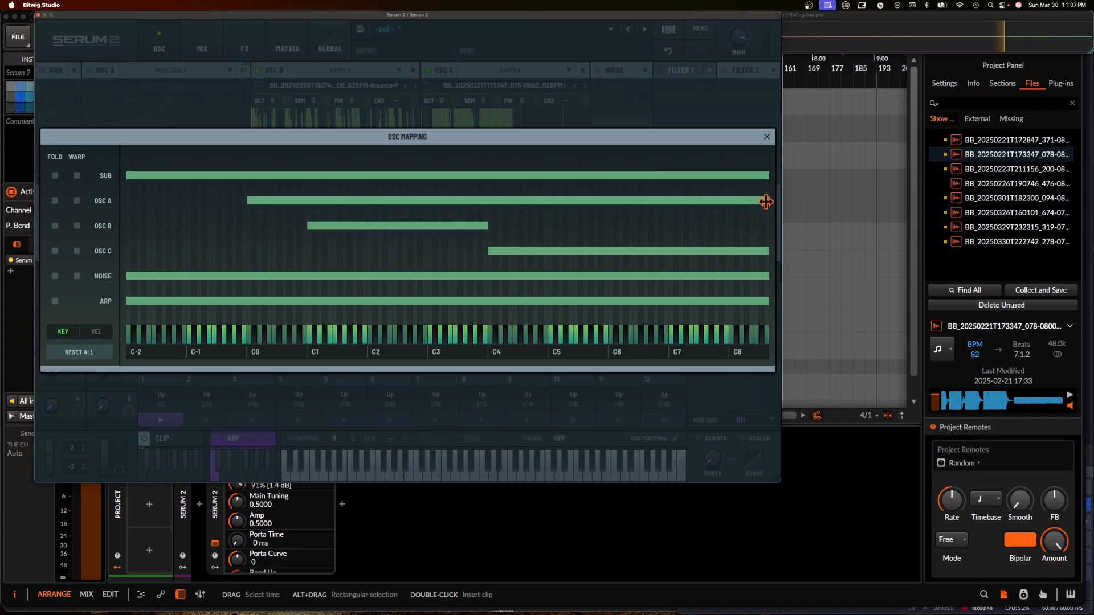
{"action": "left_click_drag", "start_coordinate": [765, 200], "coordinate": [518, 211]}
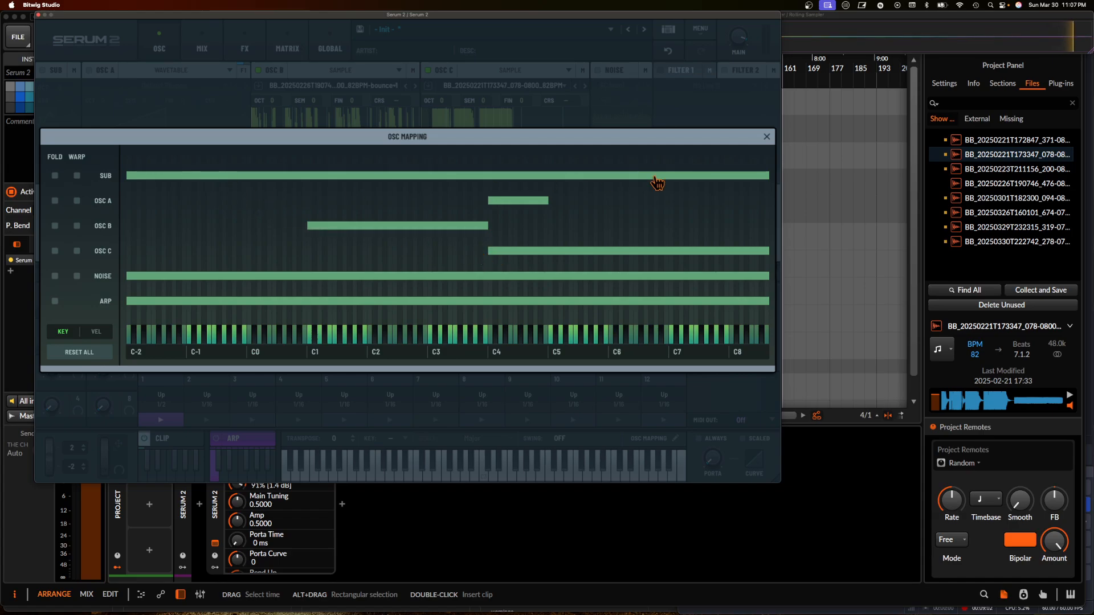
{"action": "left_click_drag", "start_coordinate": [764, 174], "coordinate": [304, 175]}
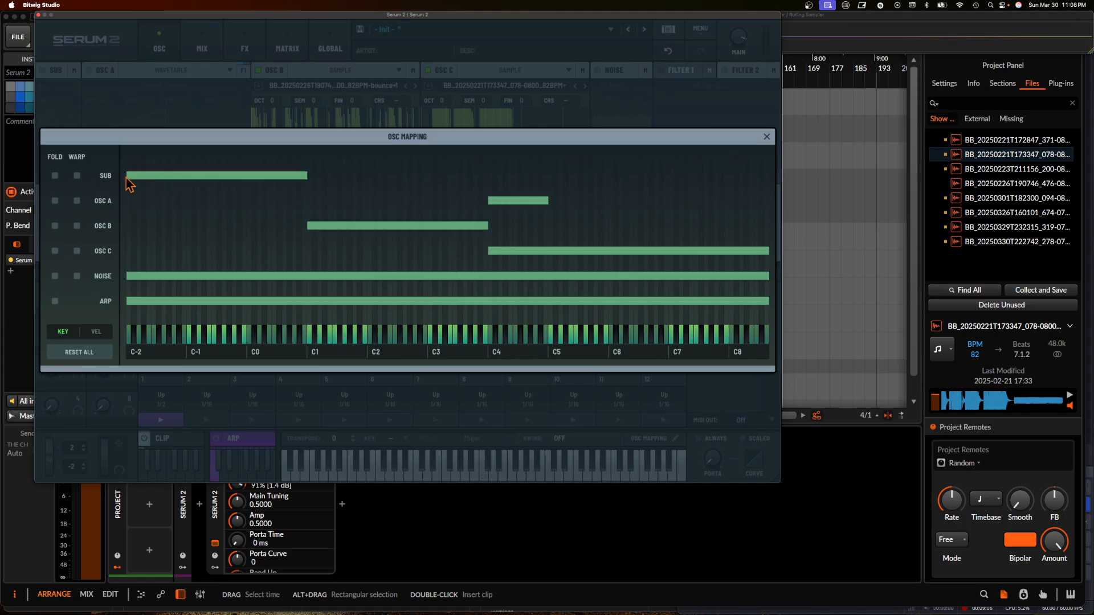
{"action": "left_click_drag", "start_coordinate": [127, 176], "coordinate": [248, 175]}
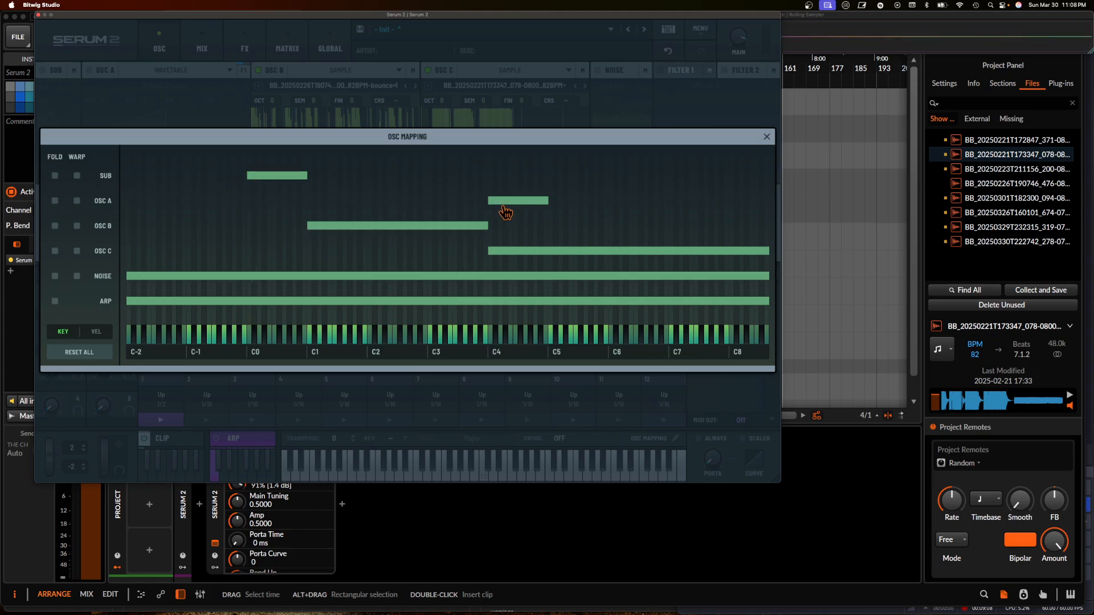
{"action": "left_click_drag", "start_coordinate": [491, 250], "coordinate": [546, 250]}
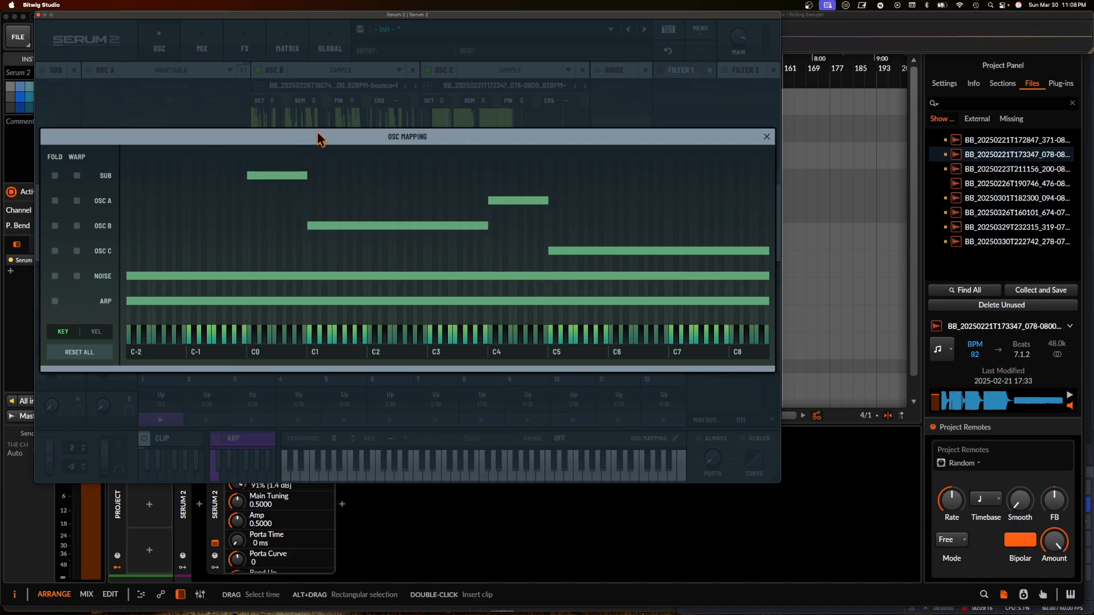
{"action": "left_click", "coordinate": [766, 138]}
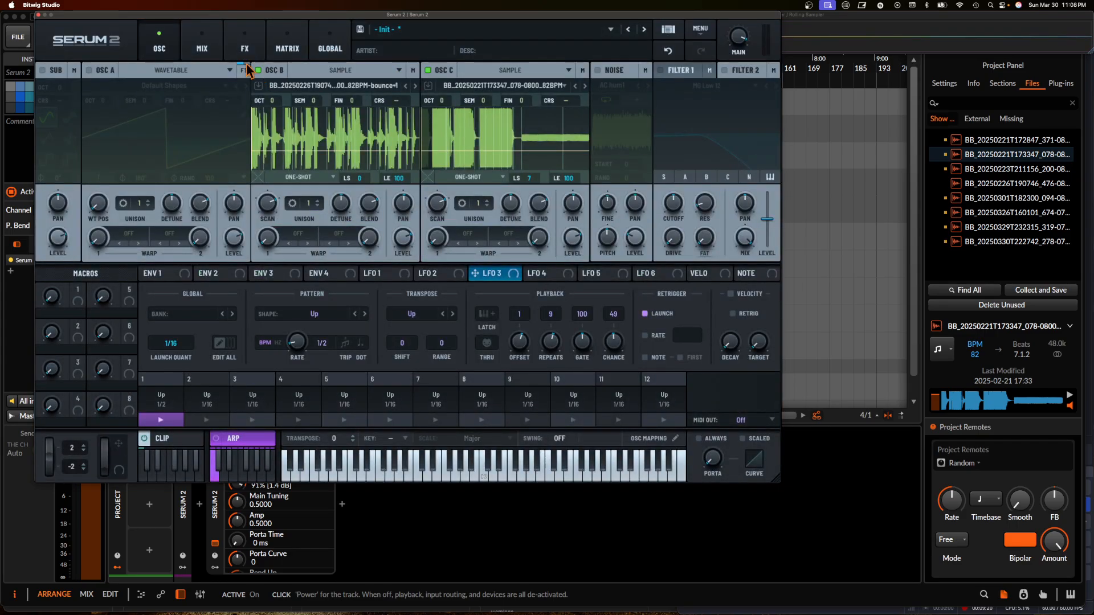
- Enable the Sub oscillator and add a D#0 note at 1.1.1 in Clip 1
{"action": "left_click", "coordinate": [43, 71]}
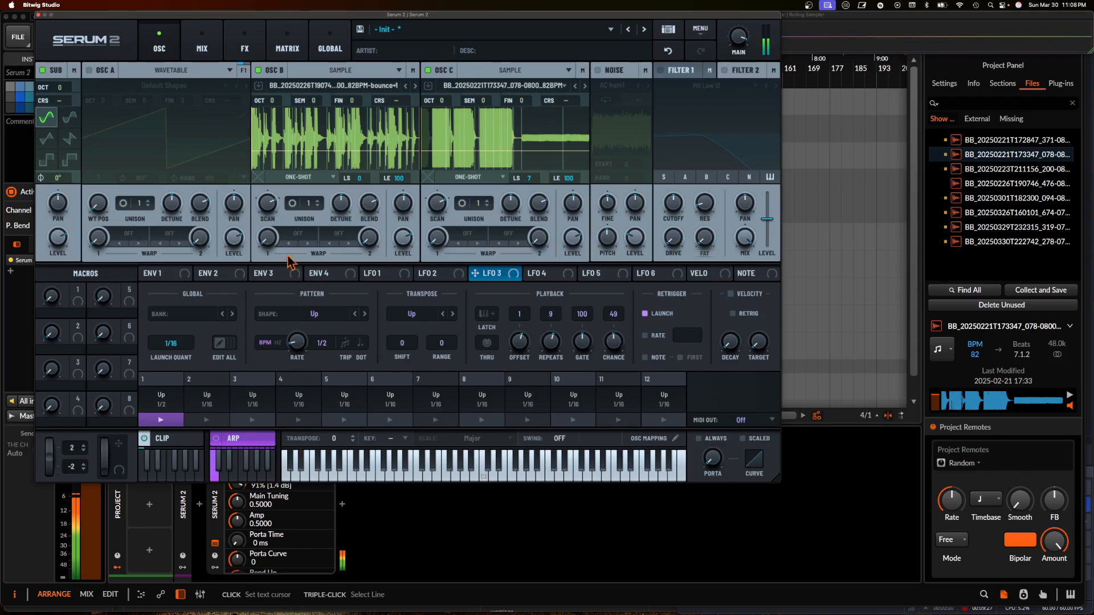
{"action": "left_click", "coordinate": [147, 439]}
{"action": "scroll", "coordinate": [195, 251], "scroll_direction": "down", "scroll_amount": 5}
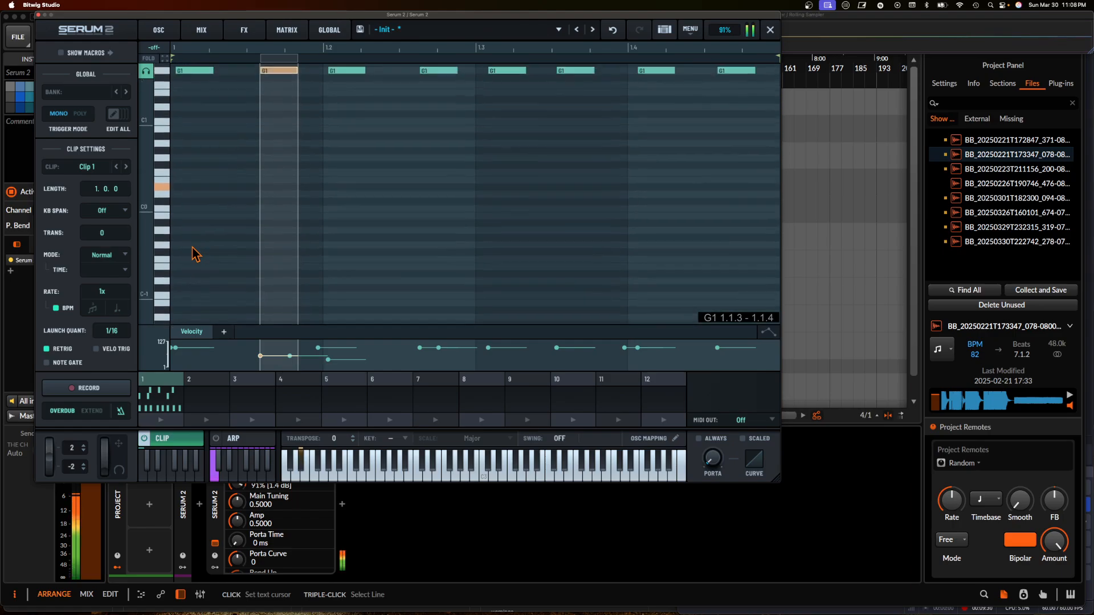
{"action": "left_click", "coordinate": [182, 191]}
{"action": "scroll", "coordinate": [185, 228], "scroll_direction": "up", "scroll_amount": 3}
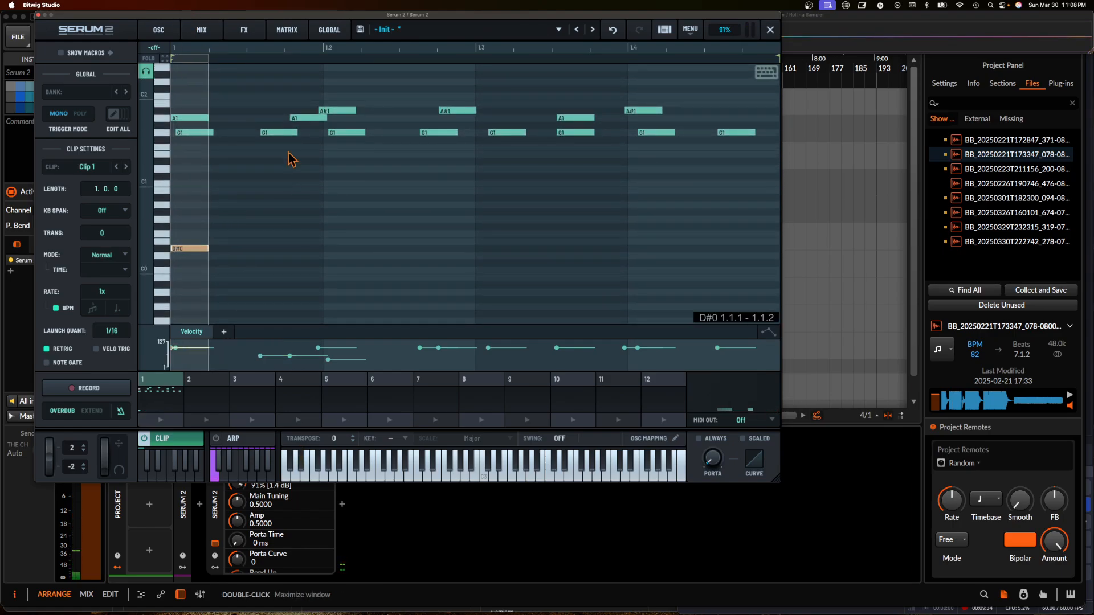
- Add D#0 notes to Clip 1 spanning 1.1.4 to 1.2.3, starting at 1.3.3, and spanning 1.4.3 to 2.1.1
{"action": "left_click", "coordinate": [293, 249]}
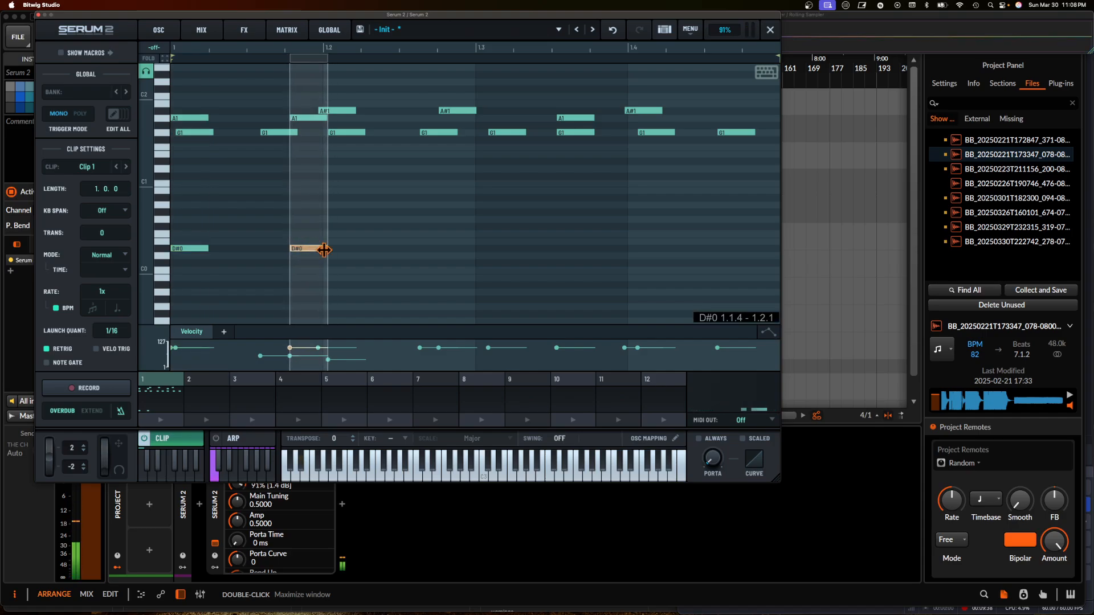
{"action": "left_click_drag", "start_coordinate": [323, 250], "coordinate": [434, 249]}
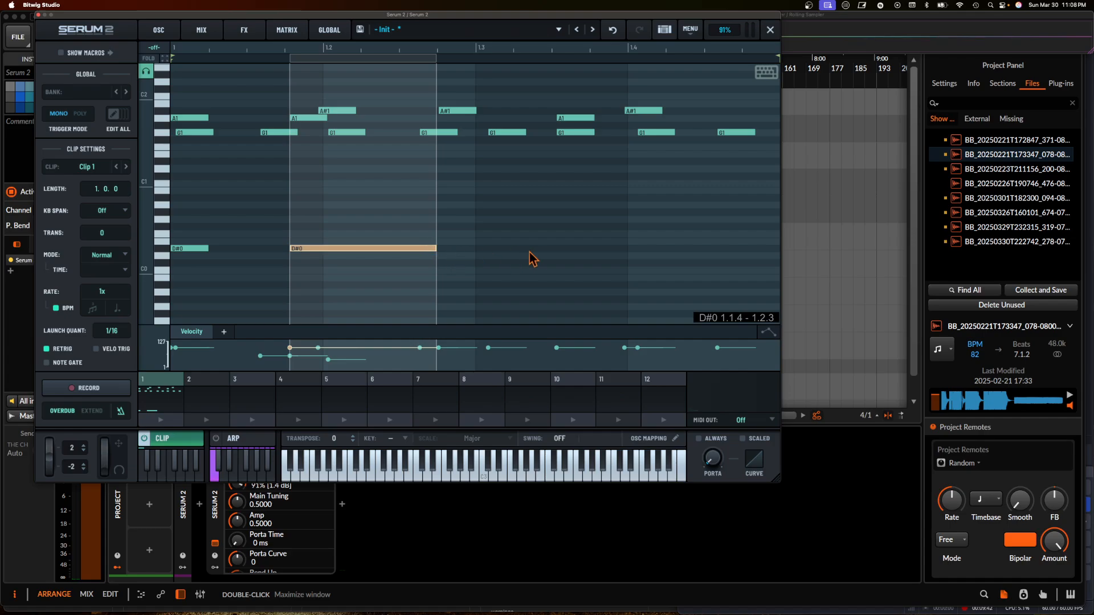
{"action": "left_click", "coordinate": [564, 249]}
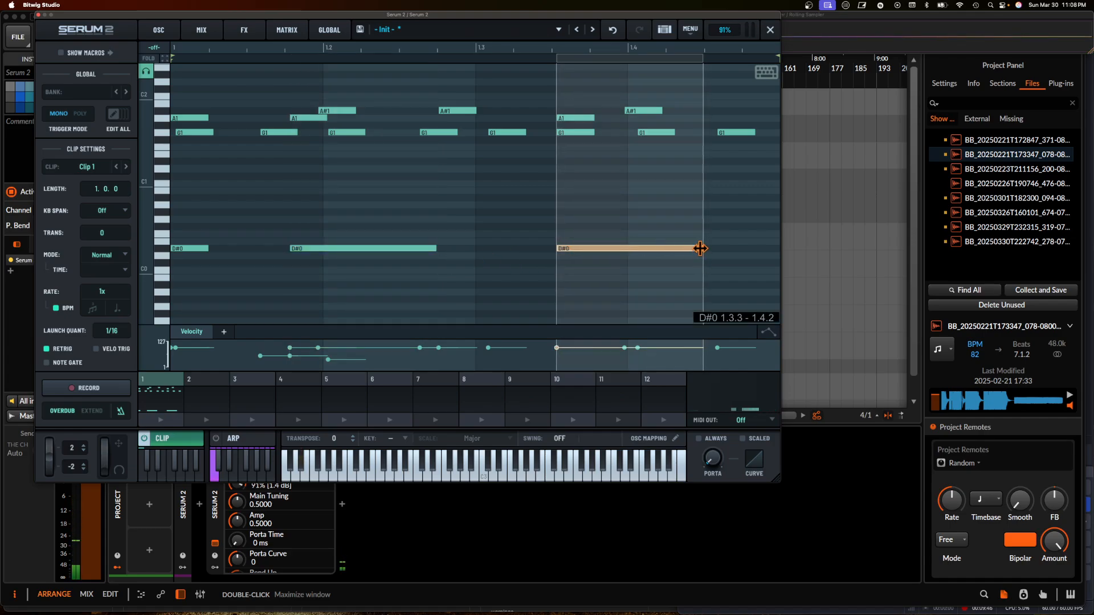
{"action": "left_click_drag", "start_coordinate": [700, 249], "coordinate": [739, 249]}
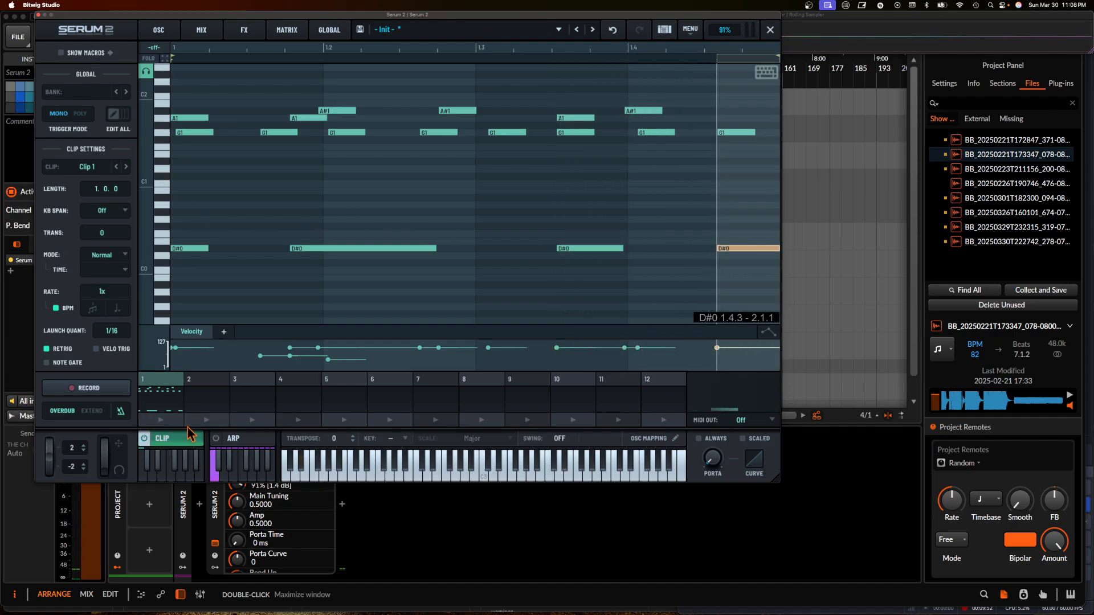
- Play Clip 1 and assign an envelope as the mod source for the Sub oscillator's level
{"action": "left_click", "coordinate": [162, 421]}
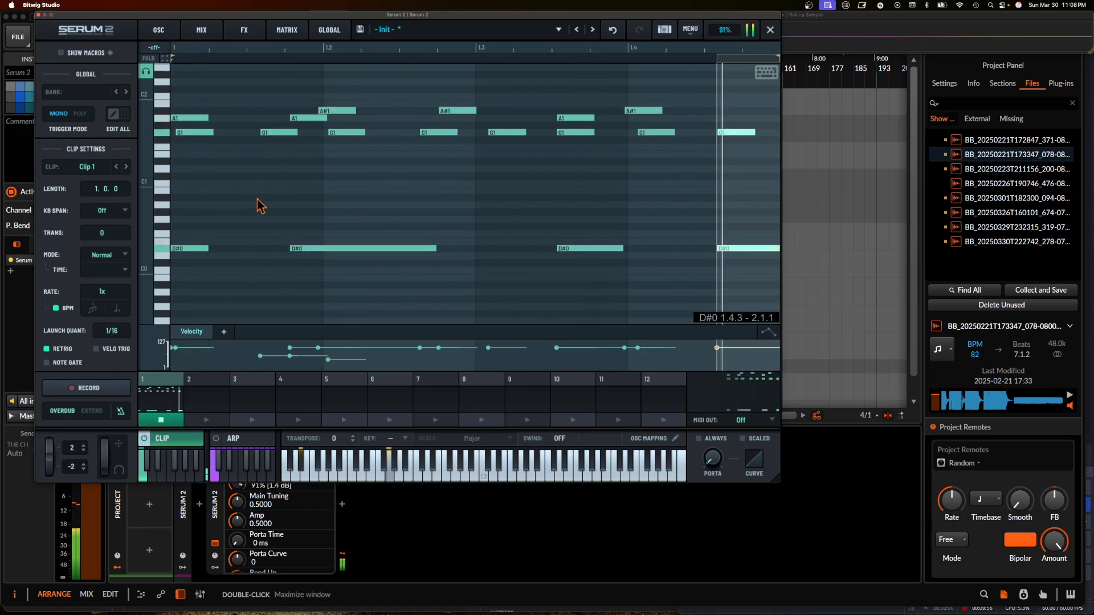
{"action": "left_click", "coordinate": [160, 41]}
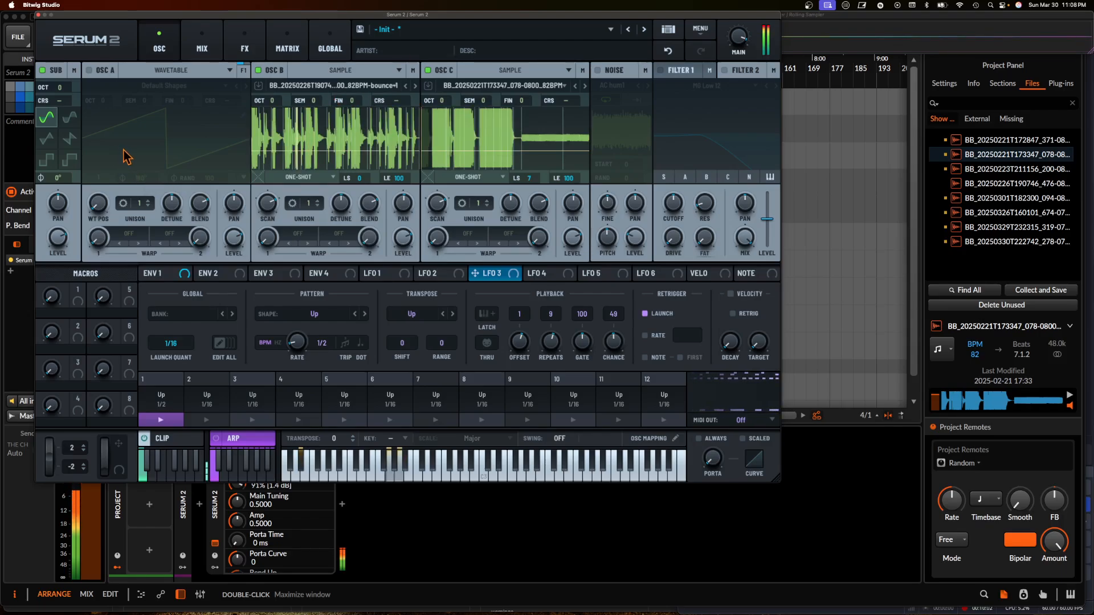
{"action": "right_click", "coordinate": [59, 236]}
{"action": "mouse_move", "coordinate": [79, 257]}
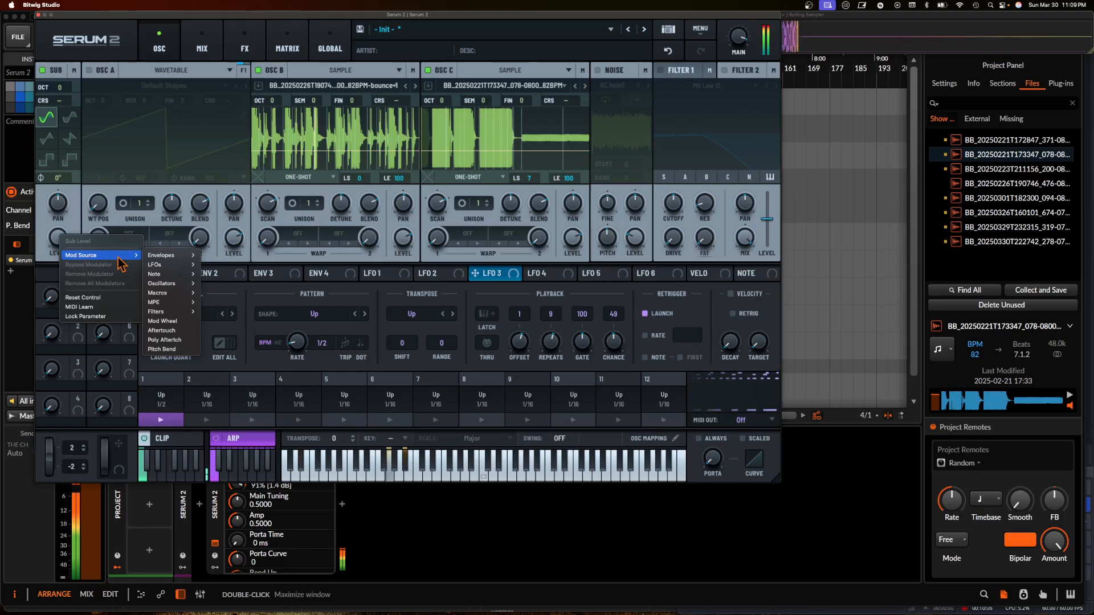
{"action": "mouse_move", "coordinate": [168, 256]}
{"action": "left_click", "coordinate": [211, 264]}
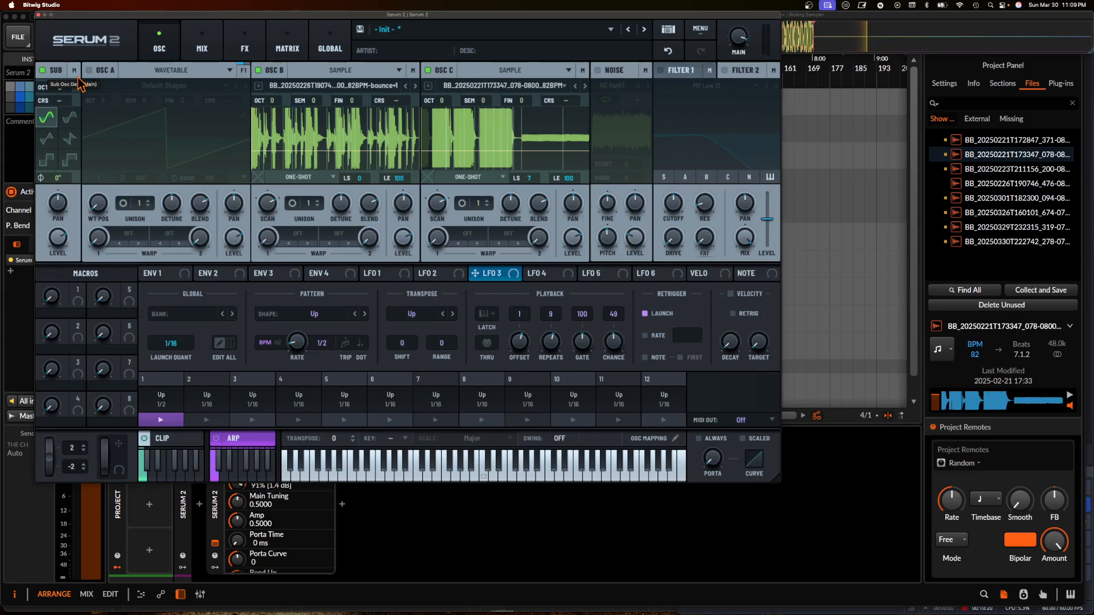
- Check the Sub oscillator's output routing and add a Distortion effect to FX Bus 1
{"action": "left_click", "coordinate": [244, 52]}
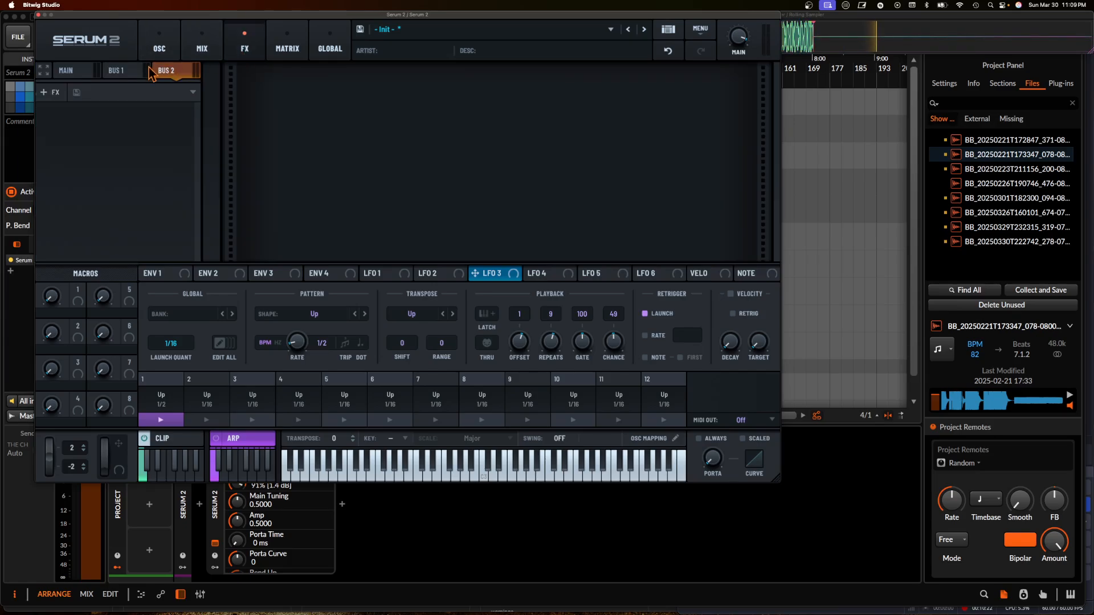
{"action": "left_click", "coordinate": [159, 48]}
{"action": "mouse_move", "coordinate": [79, 84]}
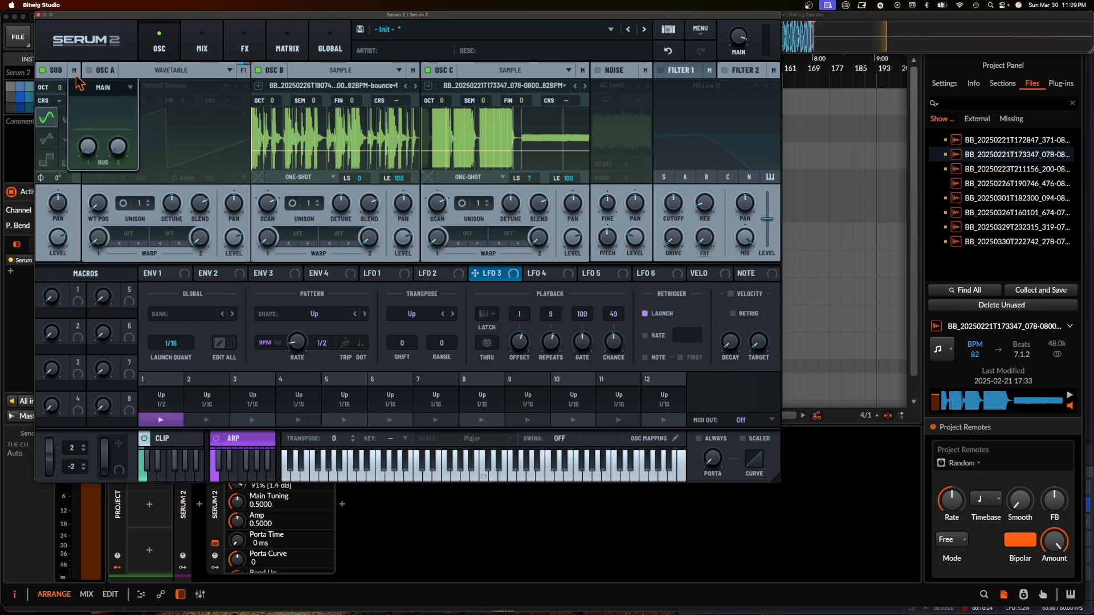
{"action": "left_click", "coordinate": [214, 50]}
{"action": "left_click", "coordinate": [244, 50]}
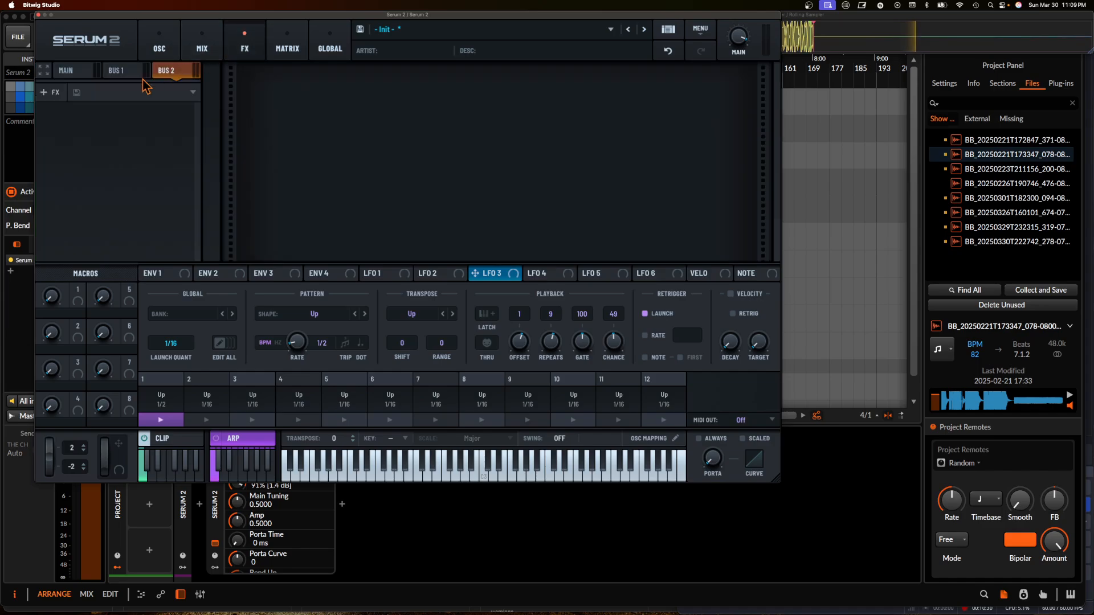
{"action": "left_click", "coordinate": [121, 71]}
{"action": "left_click", "coordinate": [52, 92]}
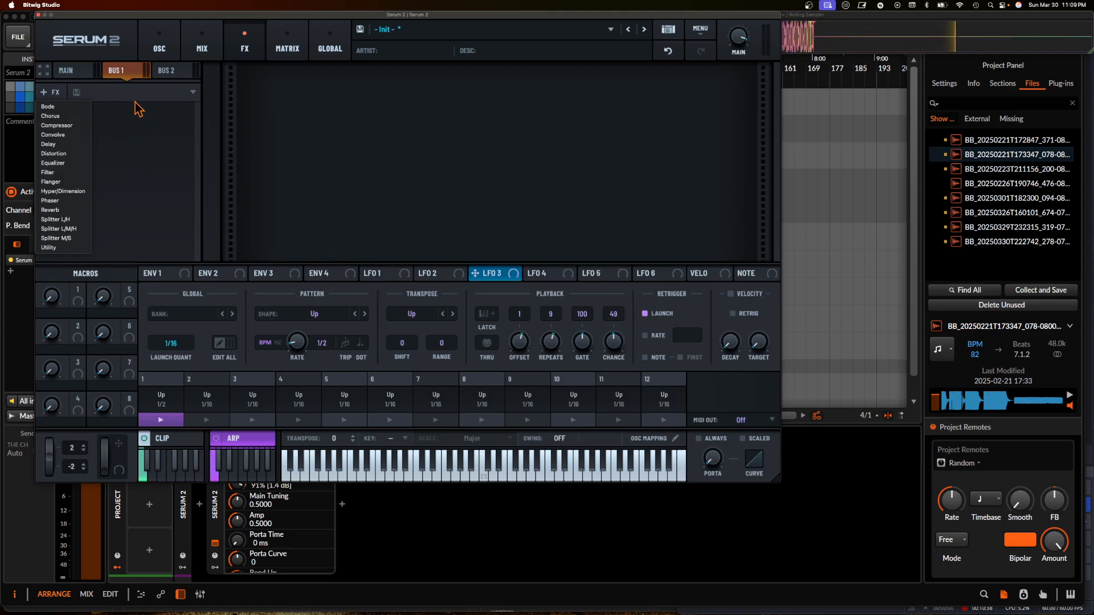
{"action": "left_click", "coordinate": [70, 154]}
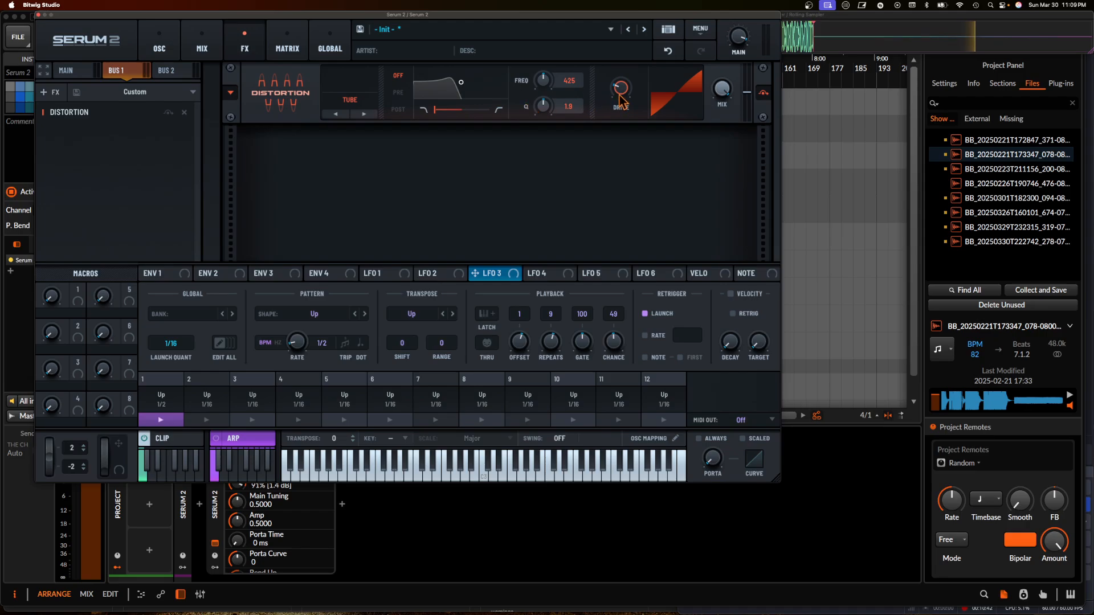
- Set the Bus 1 Distortion's drive to 63% and its filter to post with frequency 335 and Q 0.1, and start Clip 1
{"action": "left_click_drag", "start_coordinate": [621, 101], "coordinate": [624, 49]}
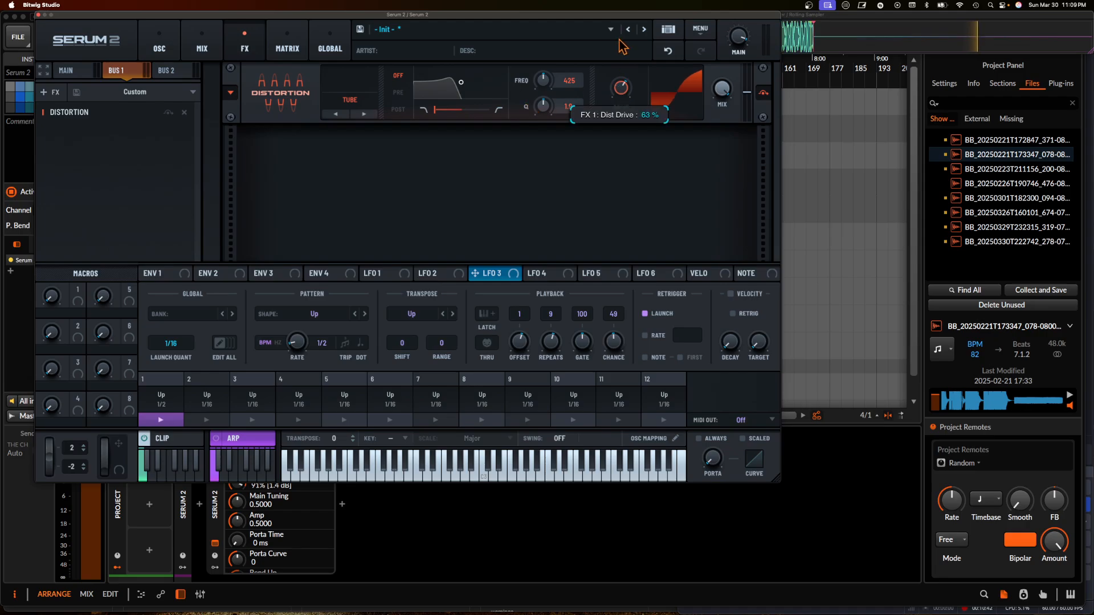
{"action": "left_click", "coordinate": [399, 92]}
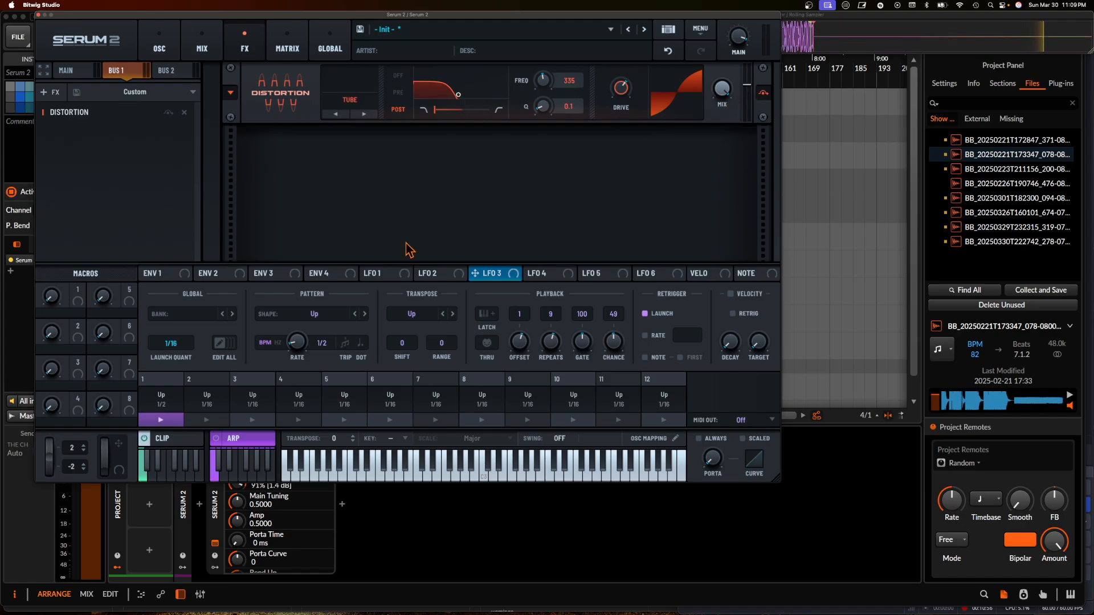
{"action": "left_click", "coordinate": [171, 438]}
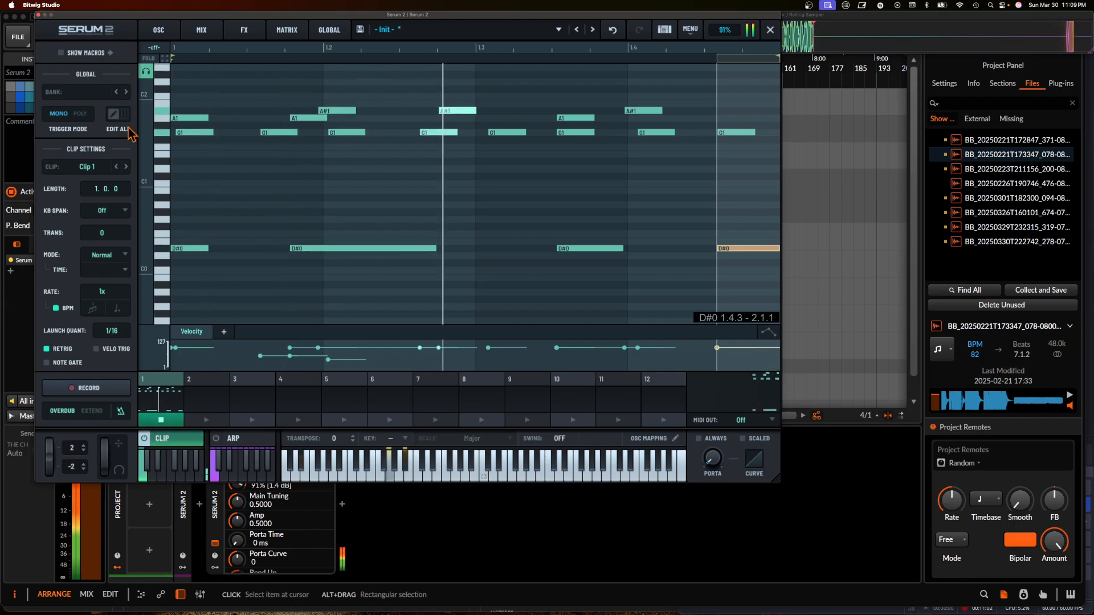
- Lower the Bus 1 Distortion's drive and set its filter frequency to 71 while Clip 1 plays
{"action": "left_click", "coordinate": [158, 32]}
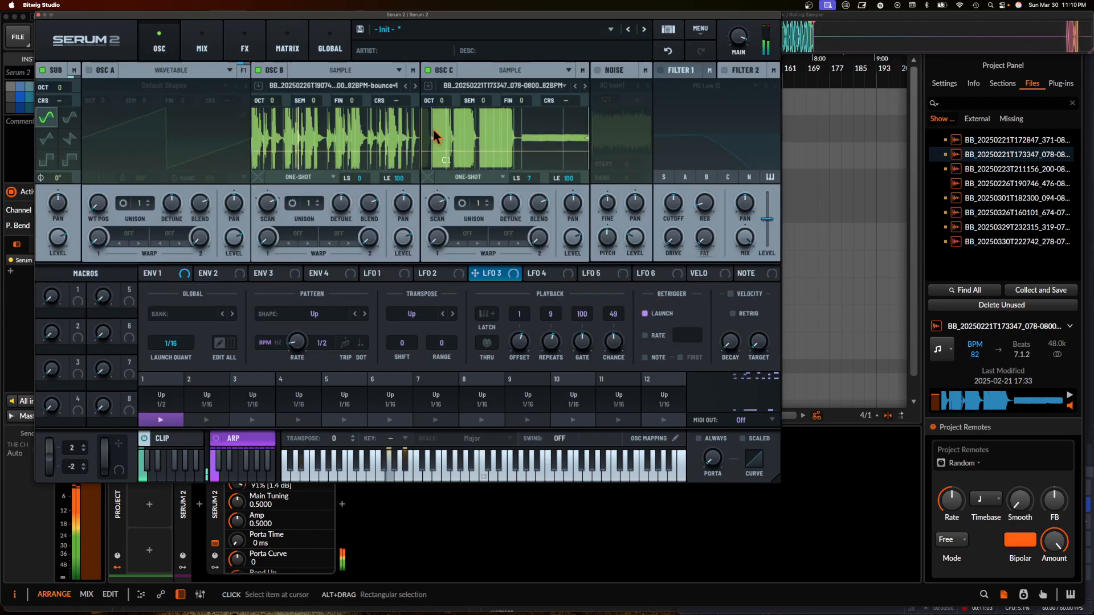
{"action": "left_click", "coordinate": [245, 50]}
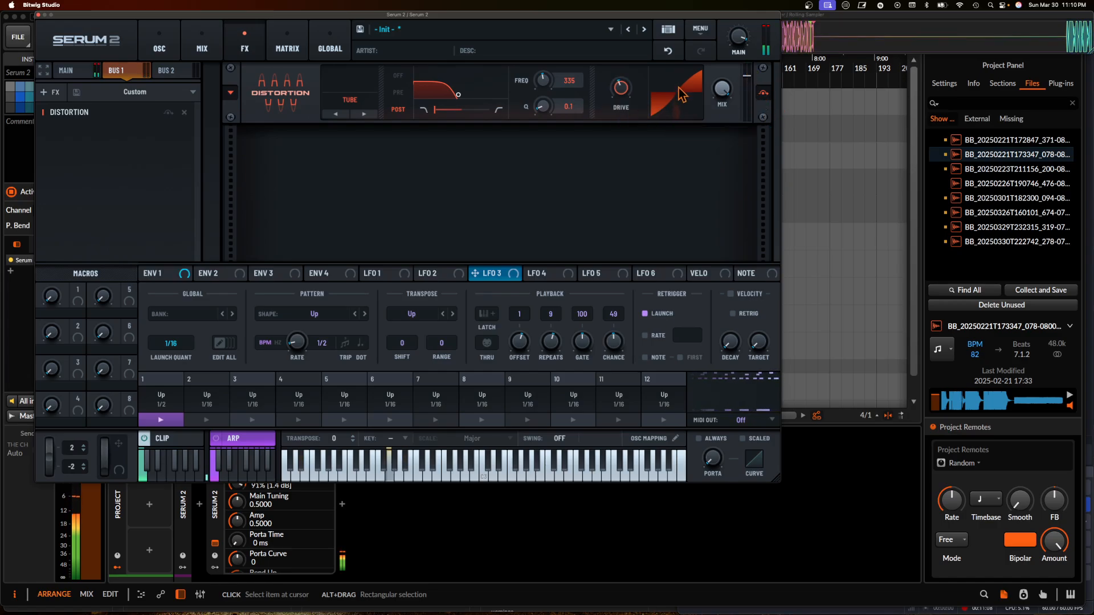
{"action": "left_click_drag", "start_coordinate": [621, 90], "coordinate": [623, 119]}
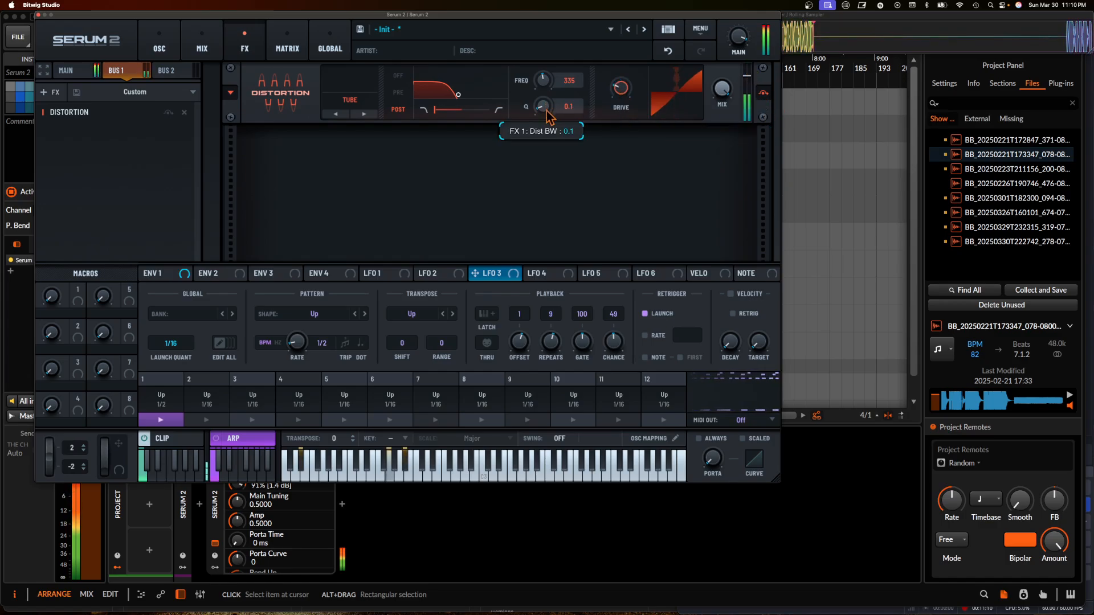
{"action": "left_click_drag", "start_coordinate": [544, 81], "coordinate": [547, 116]}
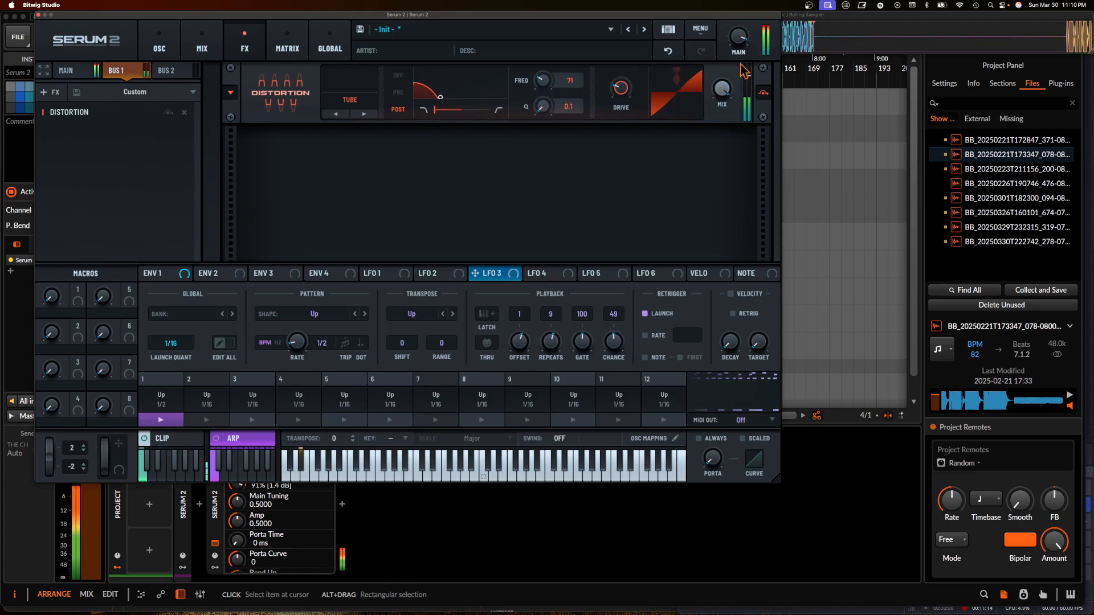
{"action": "mouse_move", "coordinate": [745, 83]}
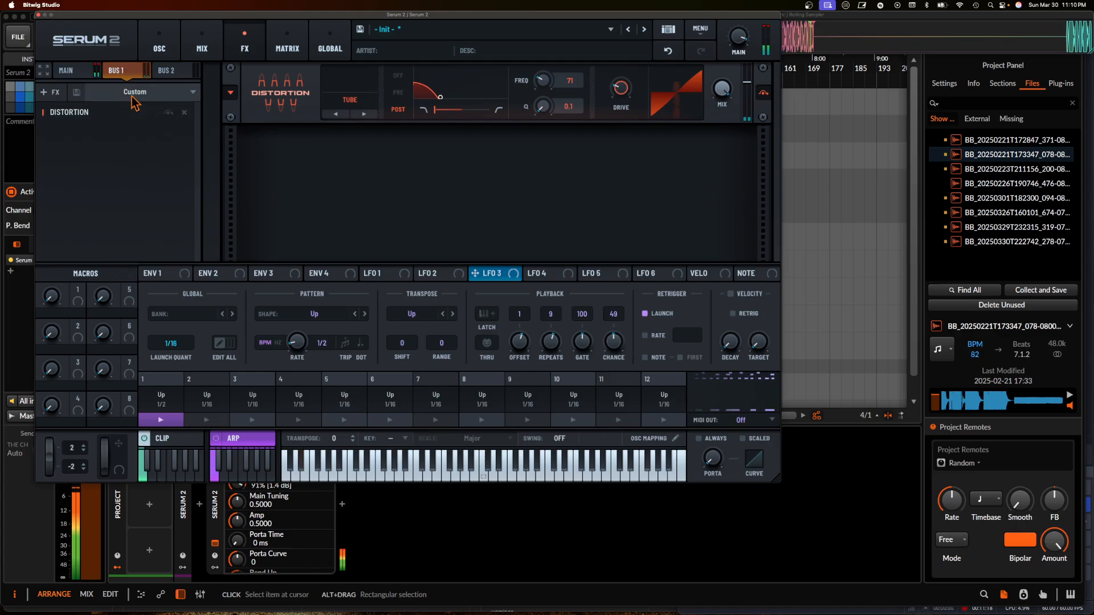
- Stop Clip 1's playback and return to the oscillator view
{"action": "left_click", "coordinate": [157, 49]}
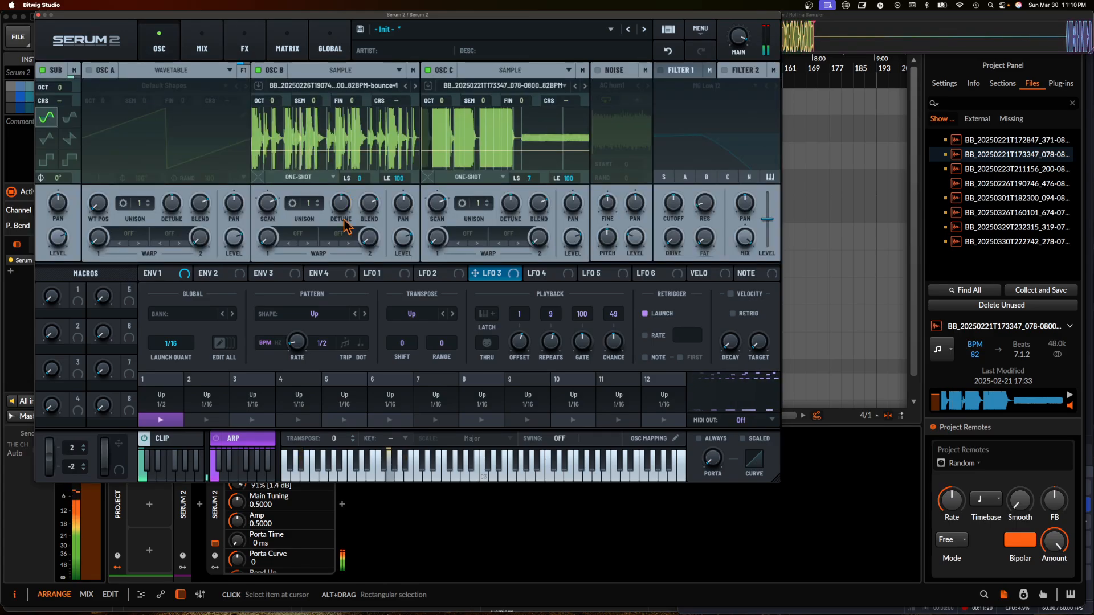
{"action": "left_click", "coordinate": [179, 440]}
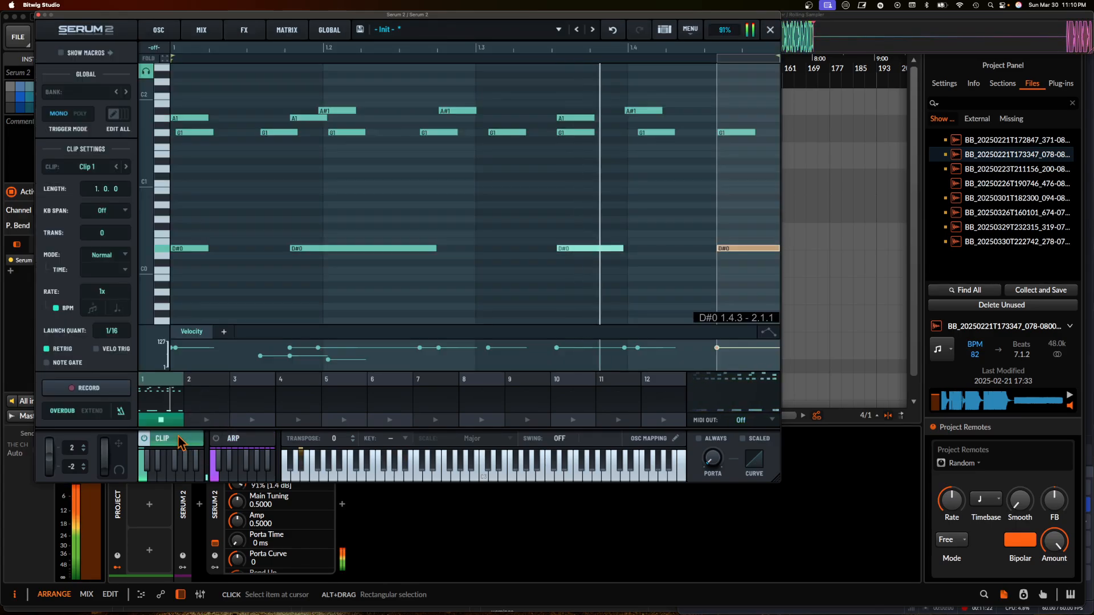
{"action": "left_click", "coordinate": [164, 32]}
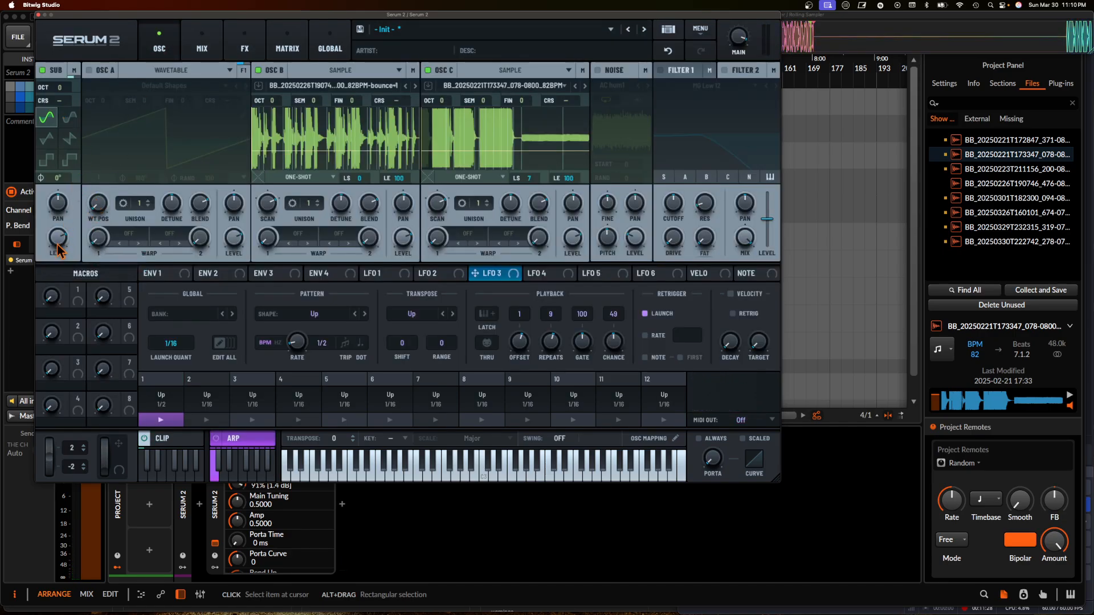
- Shape Env 4 with 554 ms hold, 1.47 s decay and 0% sustain, and assign it to the Sub level, lowered to 0%
{"action": "left_click", "coordinate": [444, 275]}
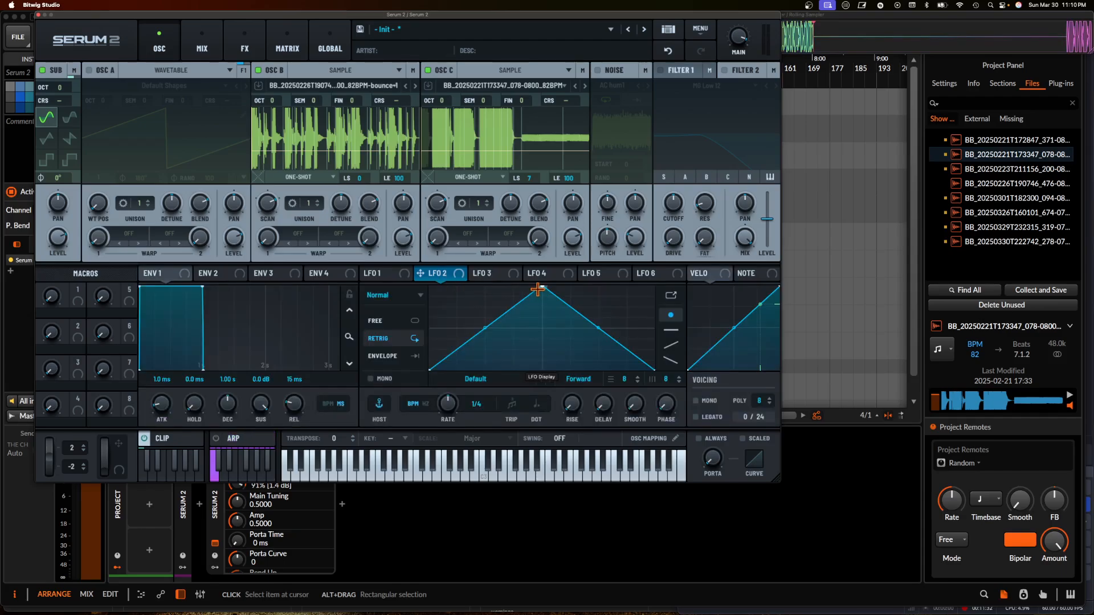
{"action": "left_click", "coordinate": [327, 276]}
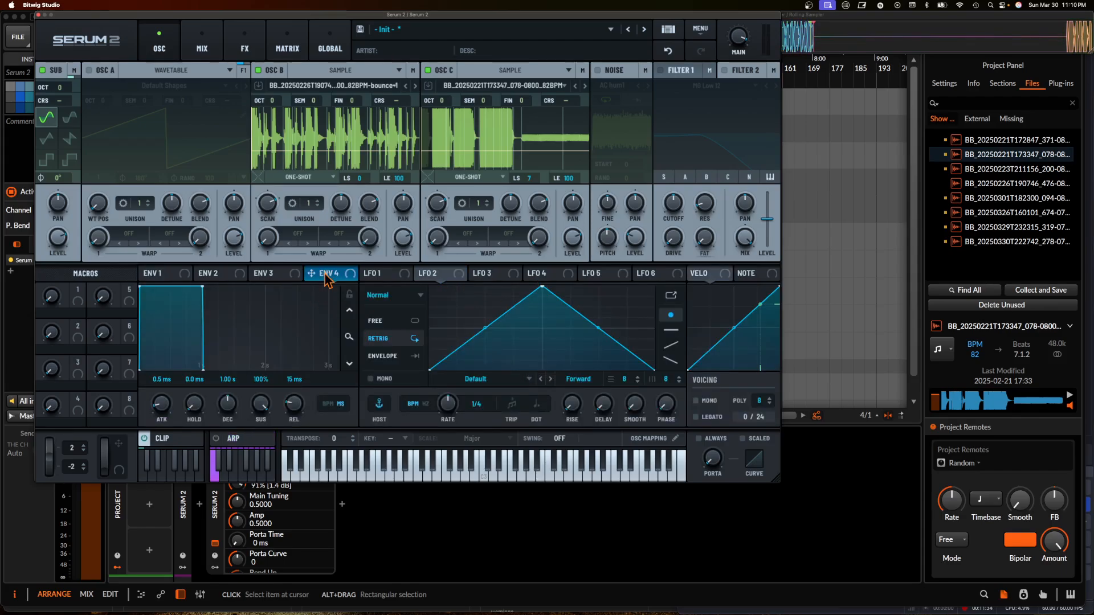
{"action": "left_click_drag", "start_coordinate": [195, 406], "coordinate": [248, 513]}
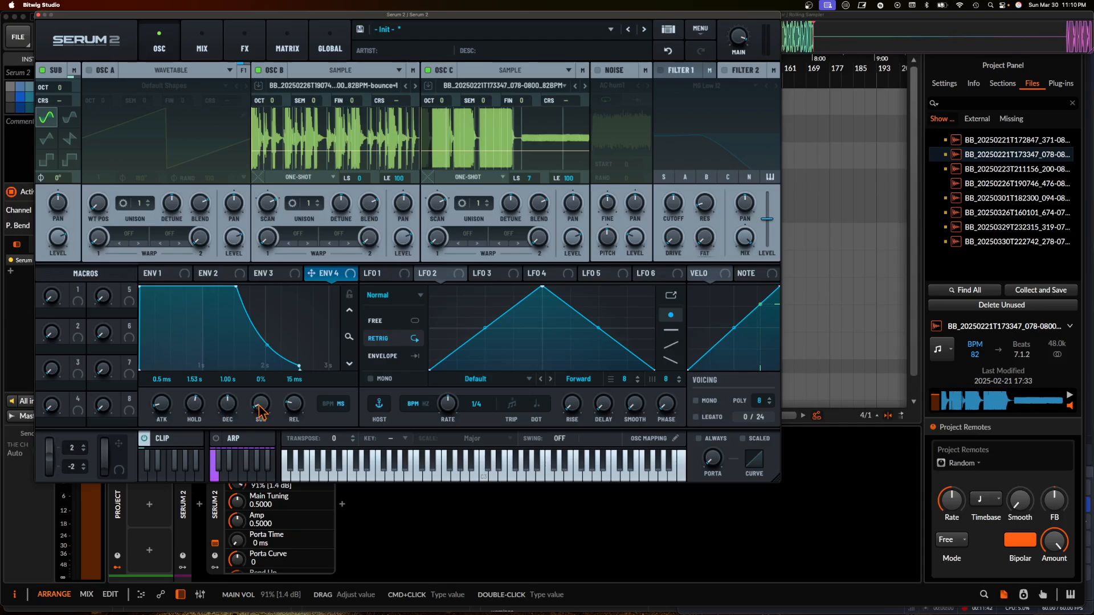
{"action": "left_click_drag", "start_coordinate": [194, 410], "coordinate": [222, 406]}
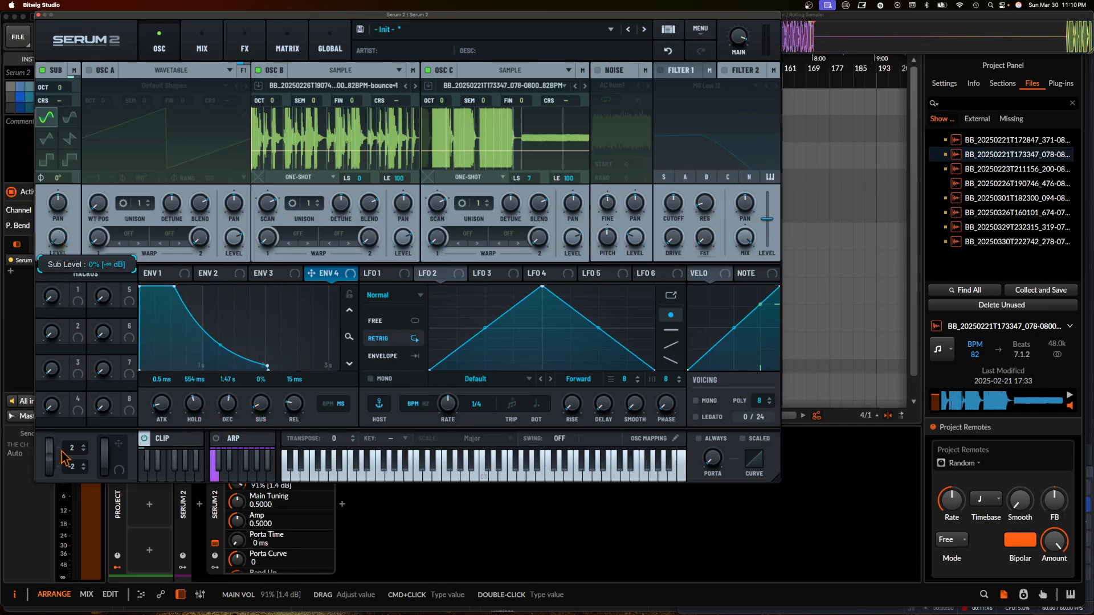
{"action": "left_click_drag", "start_coordinate": [311, 274], "coordinate": [50, 244]}
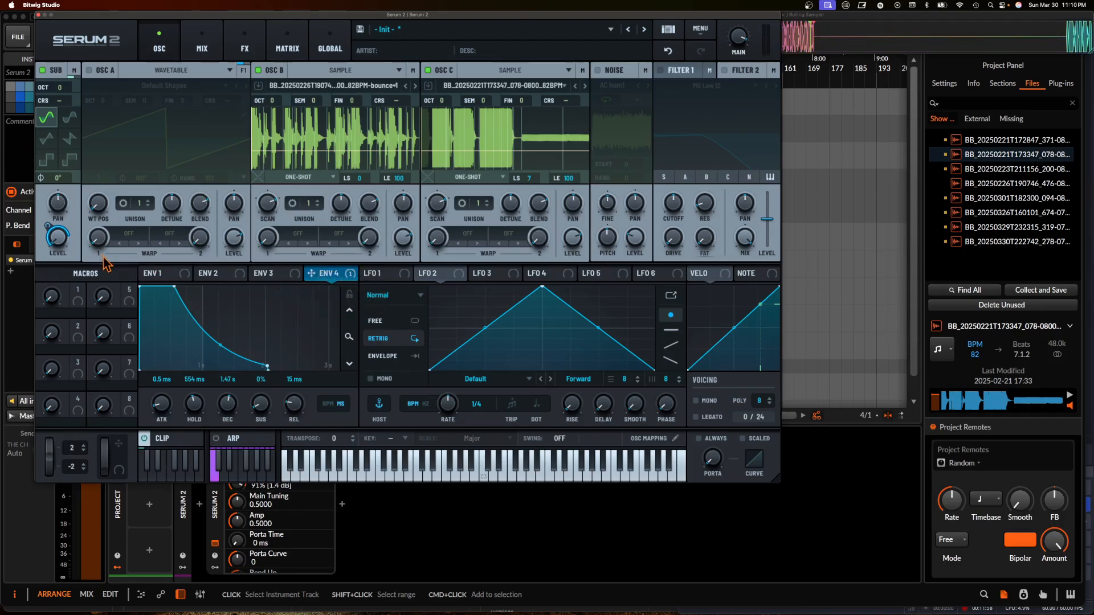
- Shorten Env 4's hold to 322 ms while Clip 1 plays, then stop the clip
{"action": "left_click", "coordinate": [165, 439]}
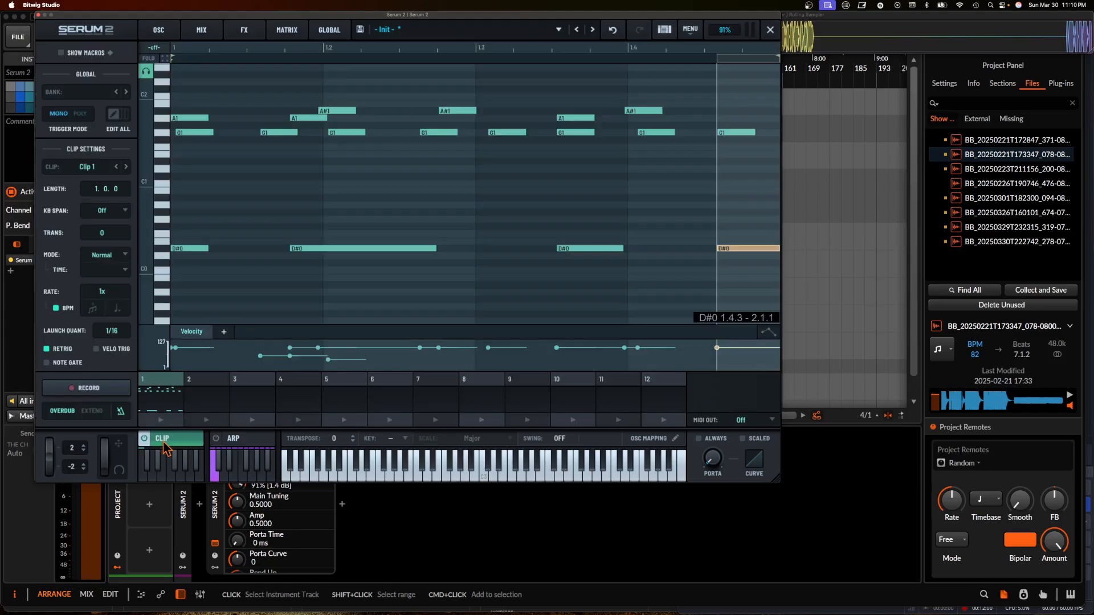
{"action": "left_click", "coordinate": [159, 29]}
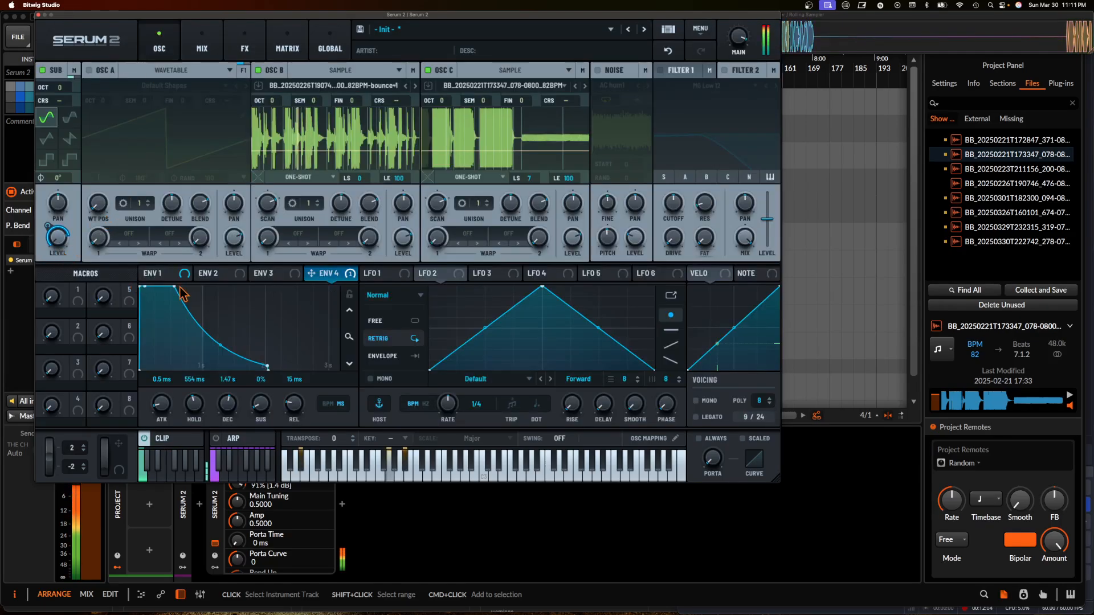
{"action": "left_click_drag", "start_coordinate": [175, 287], "coordinate": [160, 286]}
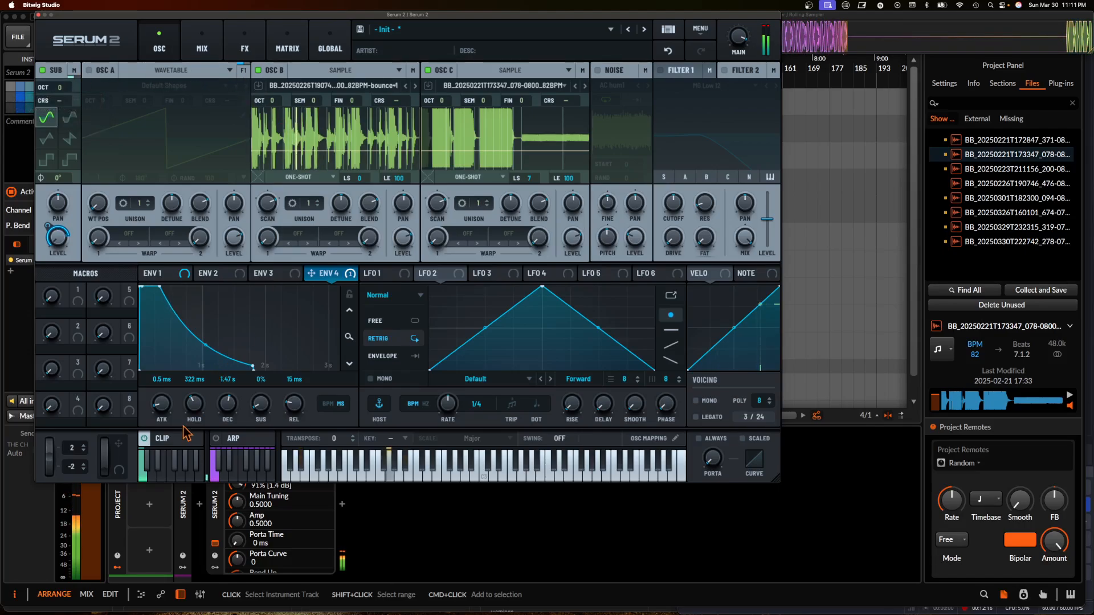
{"action": "left_click", "coordinate": [162, 439]}
{"action": "left_click", "coordinate": [156, 33]}
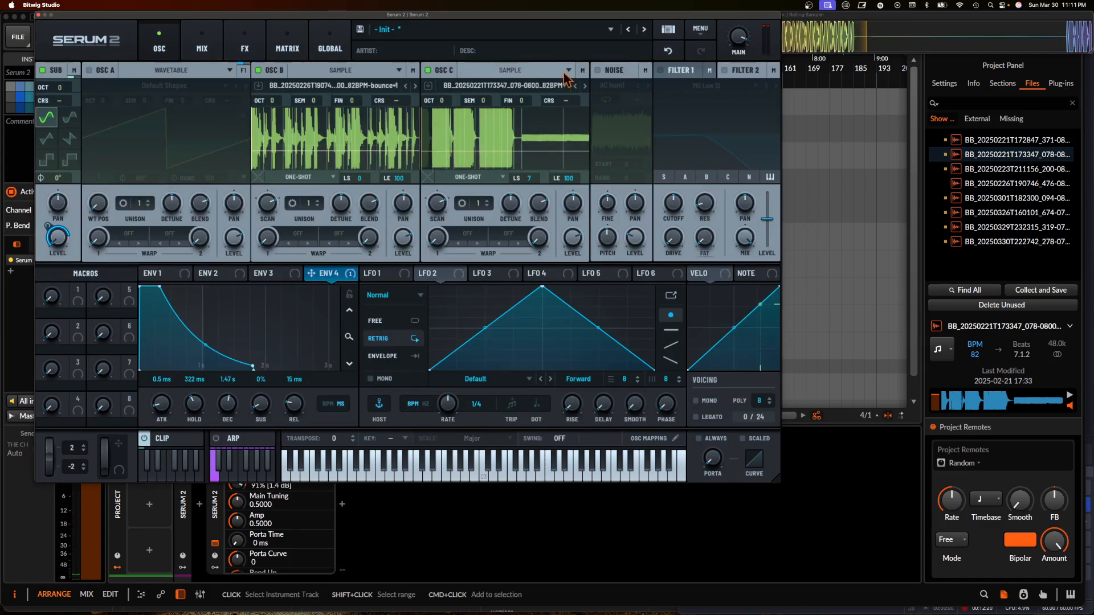
- Audition the keys from C3 up to around C5 in the Clip 1 note editor
{"action": "left_click", "coordinate": [162, 440]}
{"action": "scroll", "coordinate": [223, 236], "scroll_direction": "up", "scroll_amount": 10}
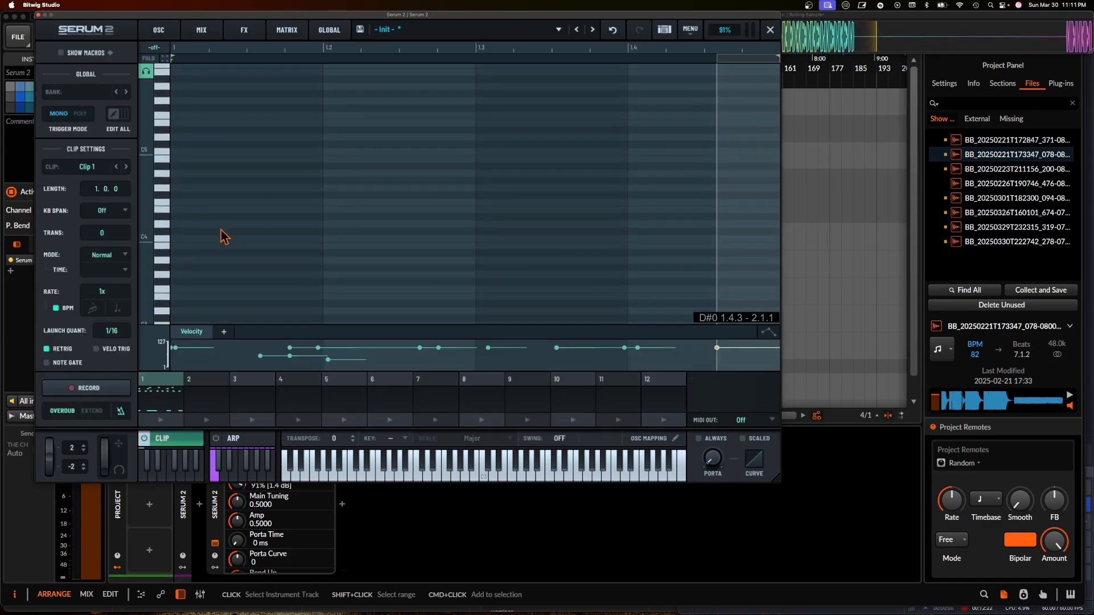
{"action": "left_click", "coordinate": [165, 245]}
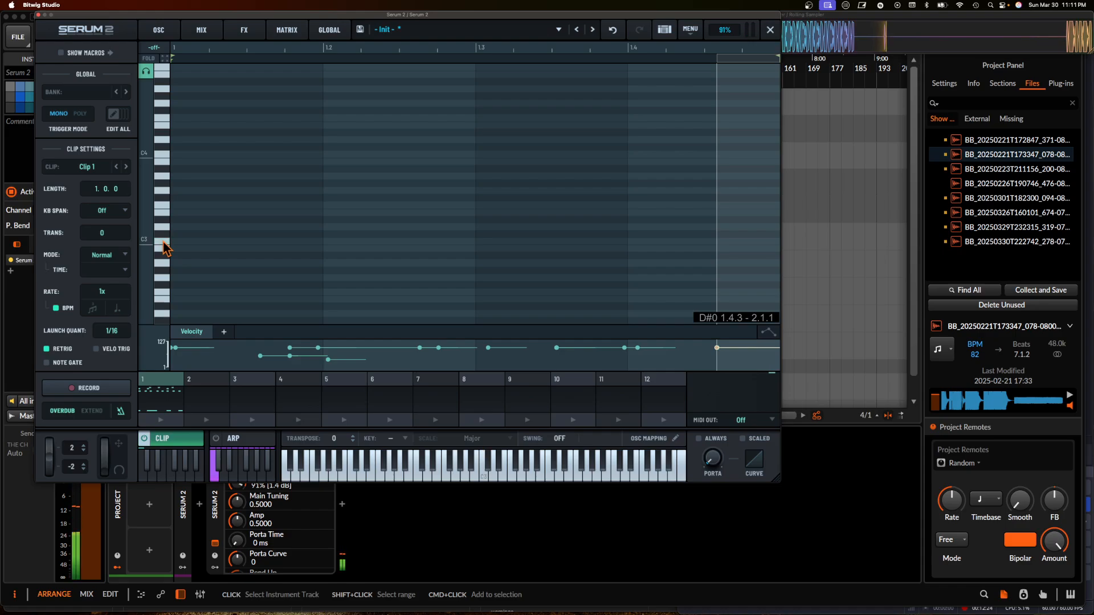
{"action": "left_click_drag", "start_coordinate": [165, 242], "coordinate": [161, 123]}
{"action": "scroll", "coordinate": [160, 154], "scroll_direction": "up", "scroll_amount": 3}
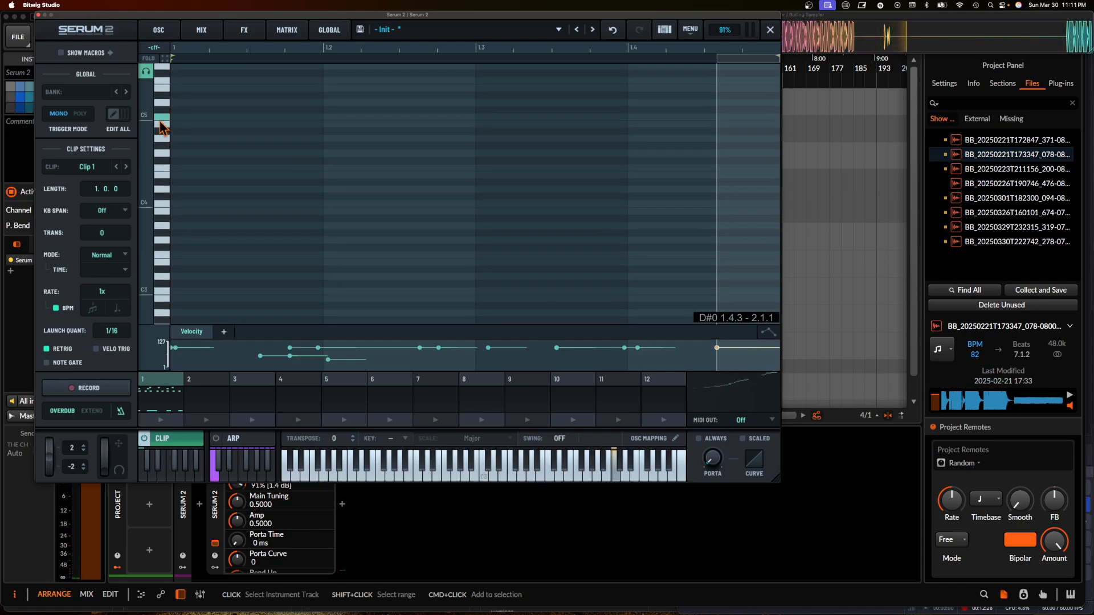
- Set the root note of oscillator C's sample slices to C5
{"action": "left_click", "coordinate": [158, 31]}
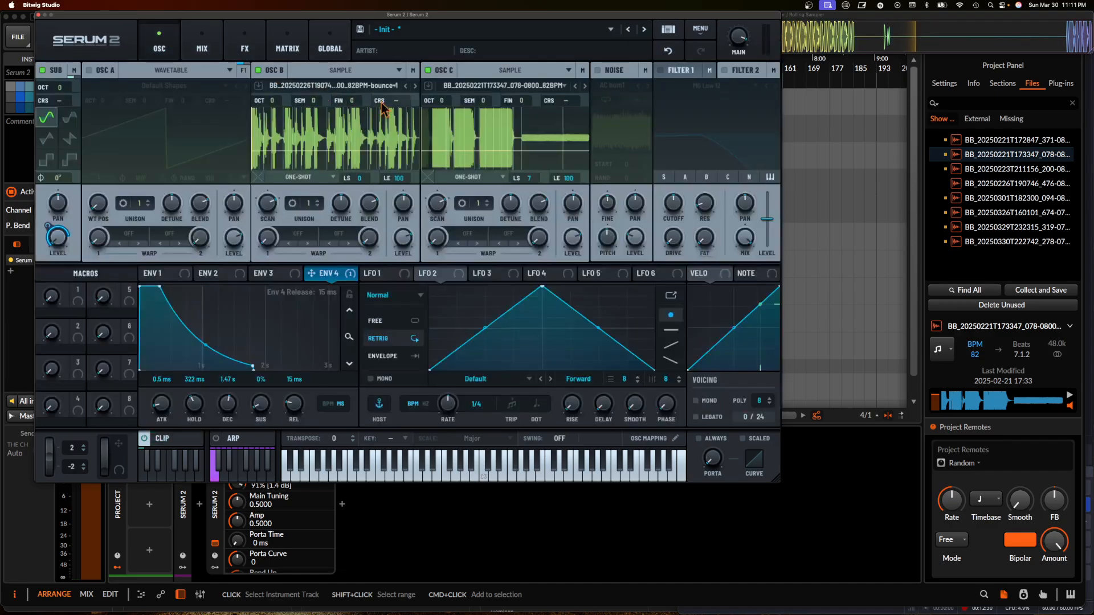
{"action": "right_click", "coordinate": [477, 145]}
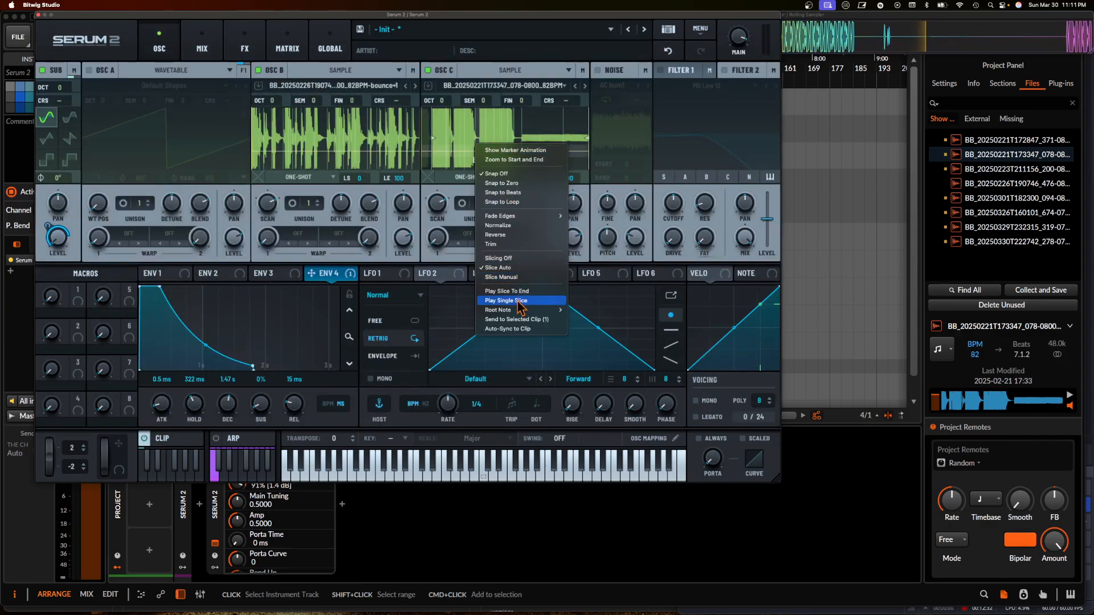
{"action": "mouse_move", "coordinate": [542, 310]}
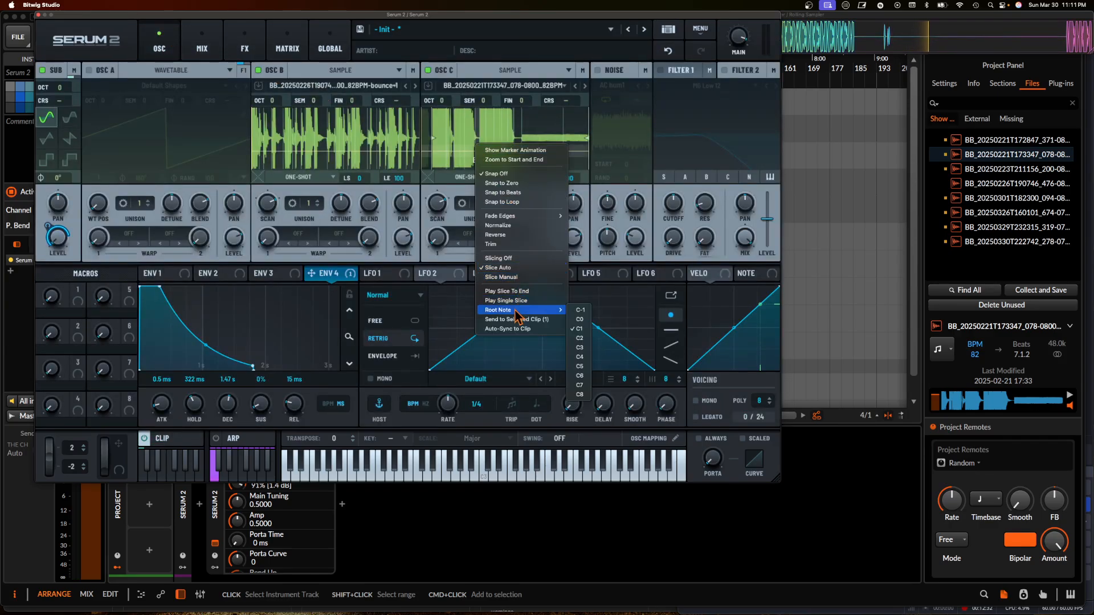
{"action": "left_click", "coordinate": [580, 367]}
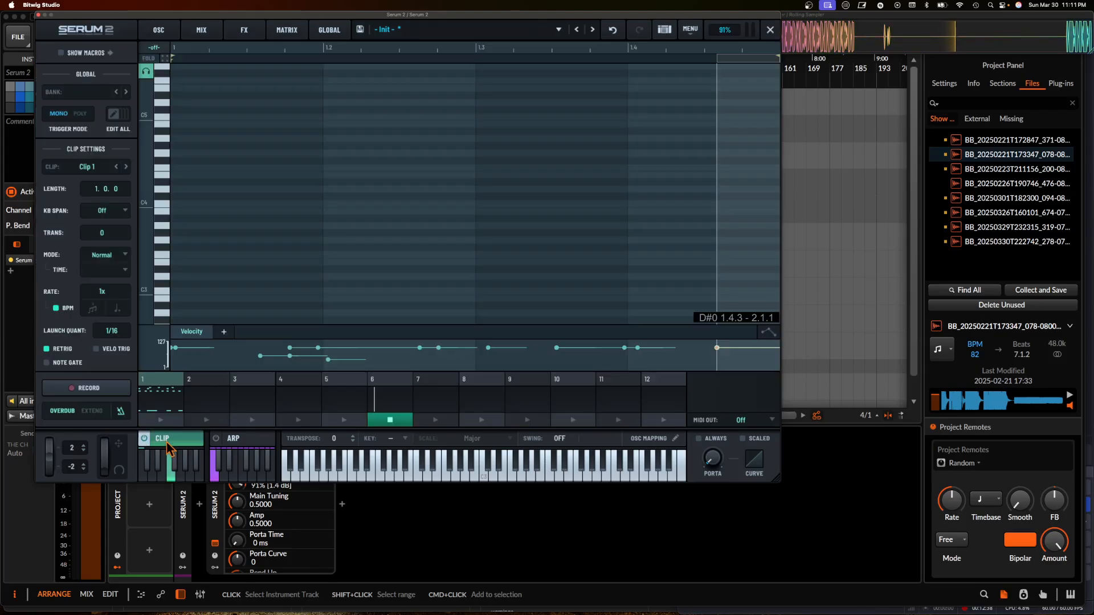
- Add a C5 note near Clip 1's start, a C#5 note spanning 1.2.1 to 1.2.4 and a D#5 note spanning 1.4.3 to 2.1.2
{"action": "left_click", "coordinate": [158, 446]}
{"action": "scroll", "coordinate": [238, 118], "scroll_direction": "up", "scroll_amount": 2}
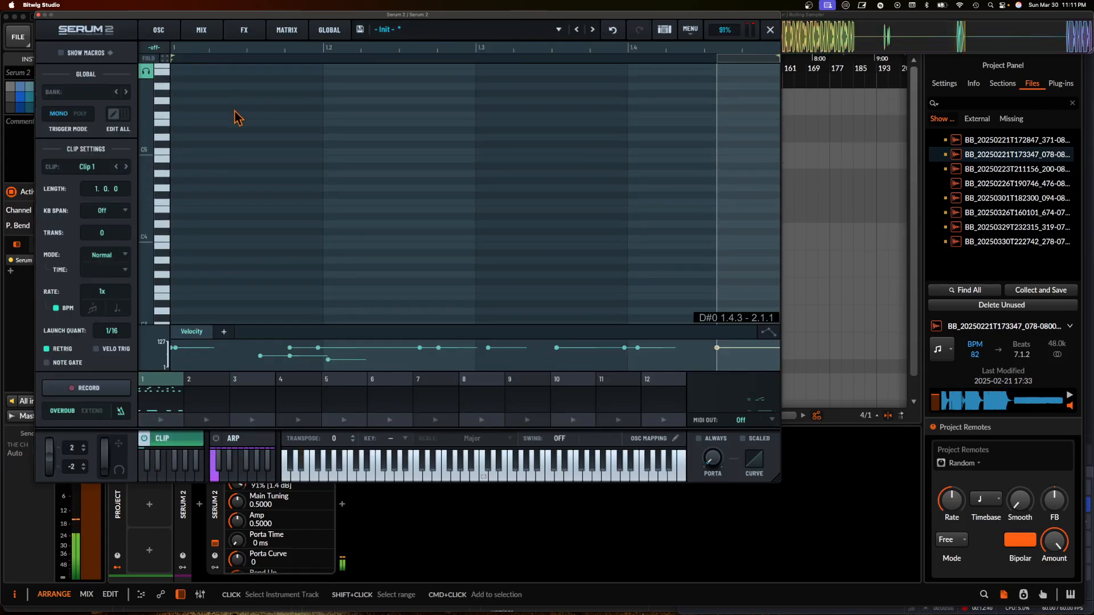
{"action": "left_click", "coordinate": [163, 153]}
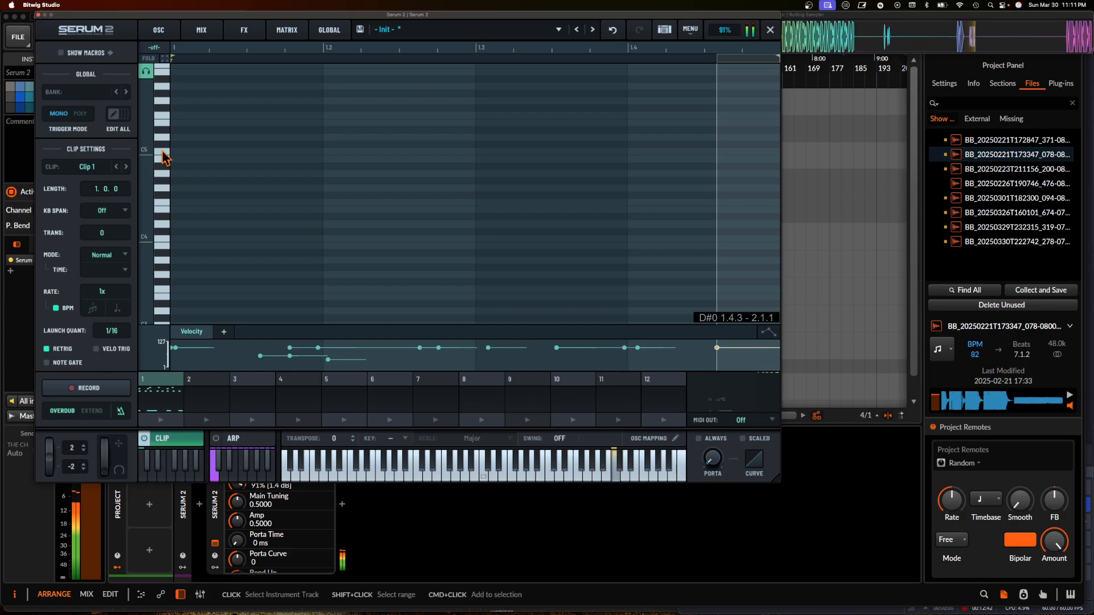
{"action": "left_click", "coordinate": [188, 152]}
{"action": "left_click", "coordinate": [314, 151]}
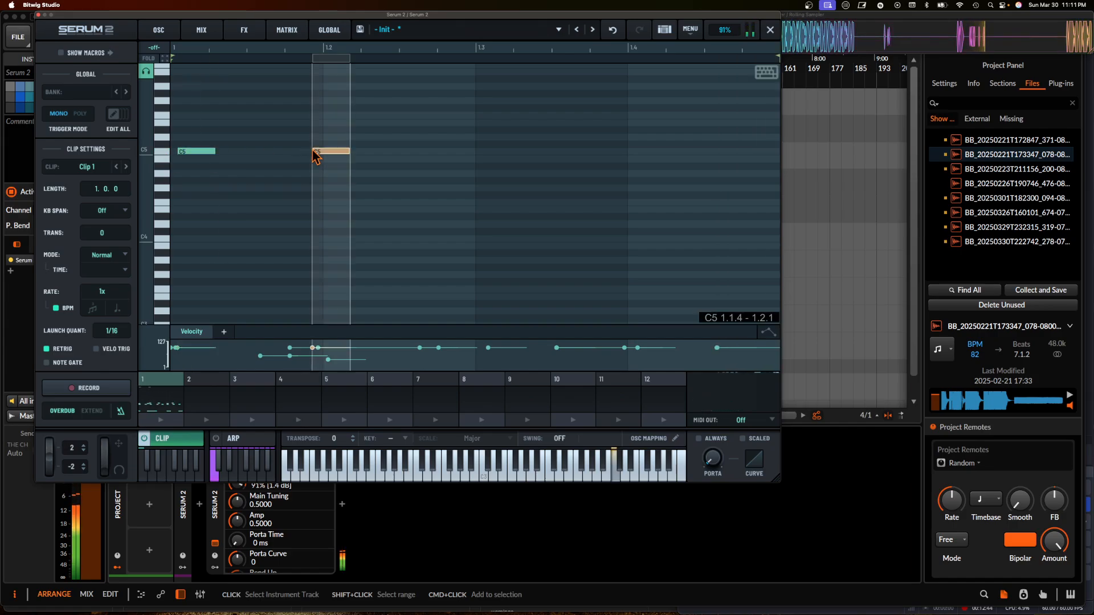
{"action": "left_click_drag", "start_coordinate": [324, 151], "coordinate": [430, 143]}
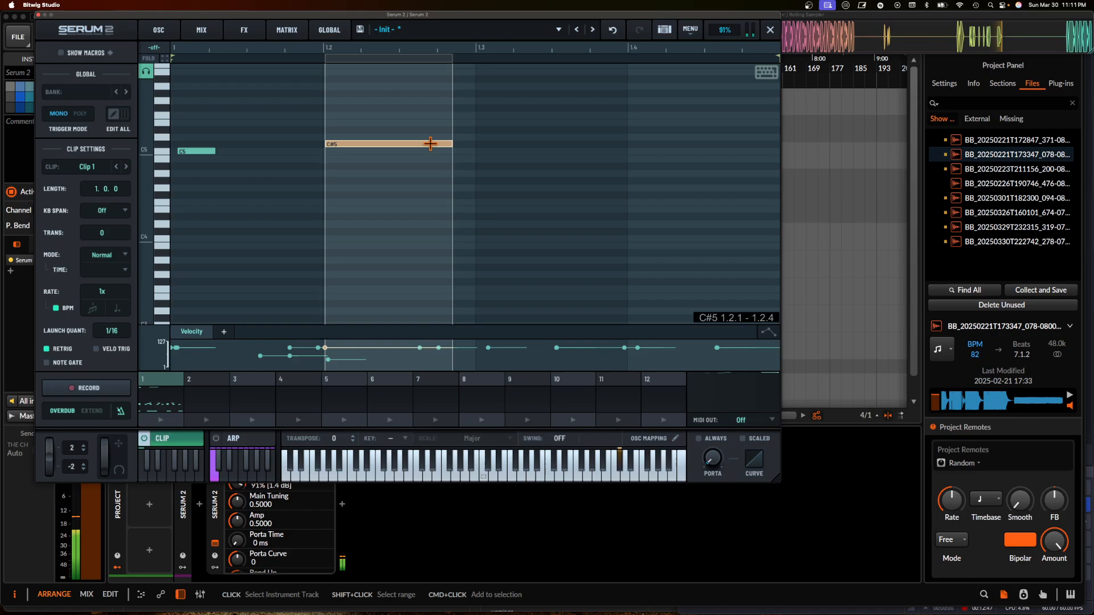
{"action": "double_click", "coordinate": [484, 147]}
{"action": "left_click_drag", "start_coordinate": [510, 144], "coordinate": [740, 130]}
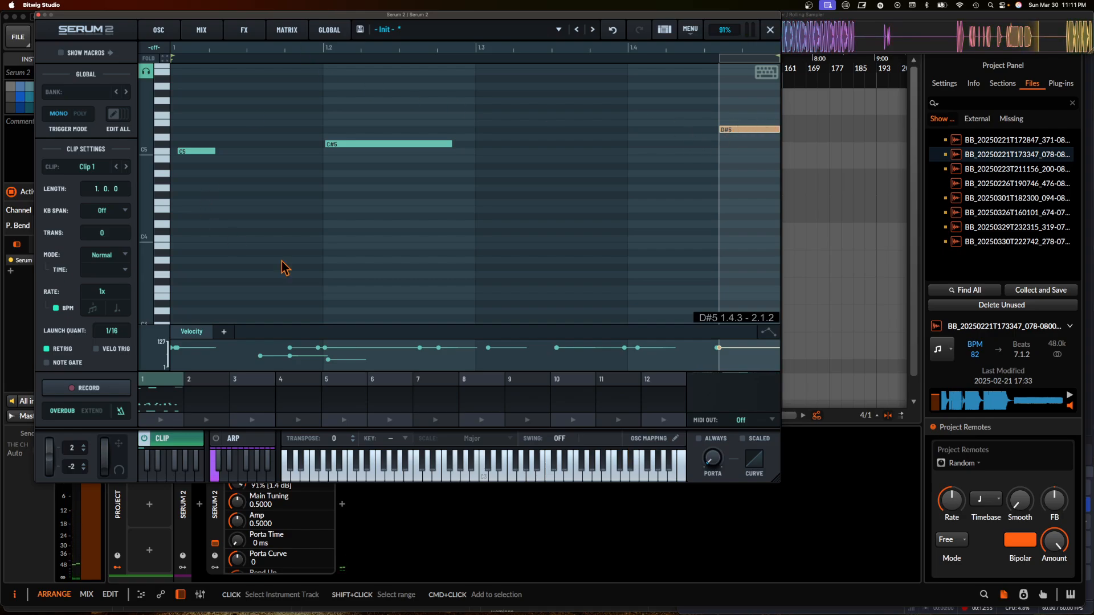
- Play Clip 1 while moving the D#5 note to F5 at 1.3.1 to 1.4.1 and the C#5 note up to G5
{"action": "left_click", "coordinate": [162, 421]}
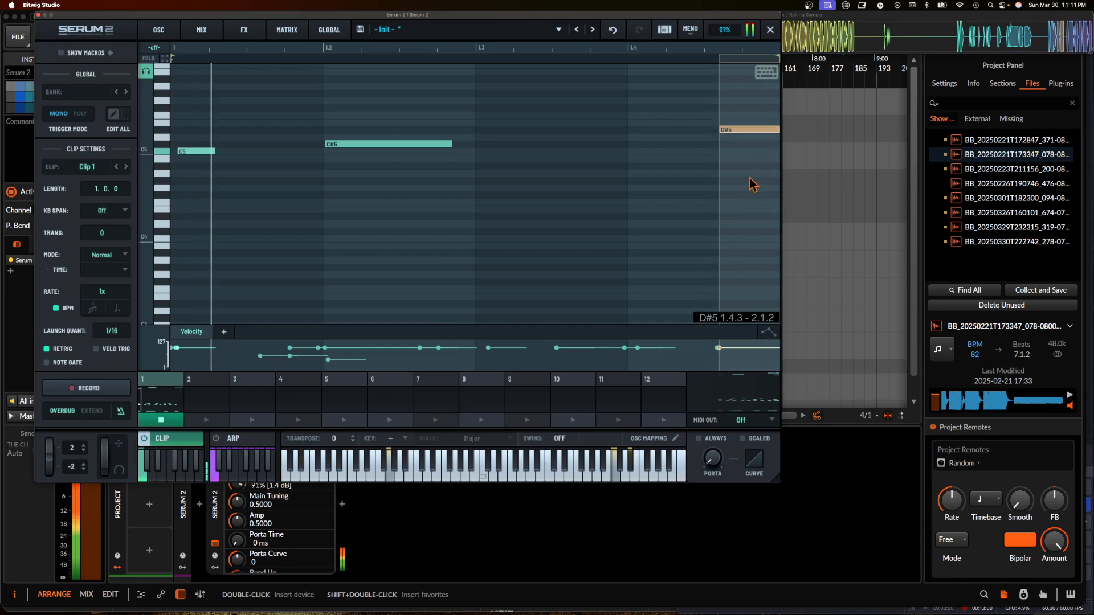
{"action": "left_click_drag", "start_coordinate": [741, 131], "coordinate": [543, 115]}
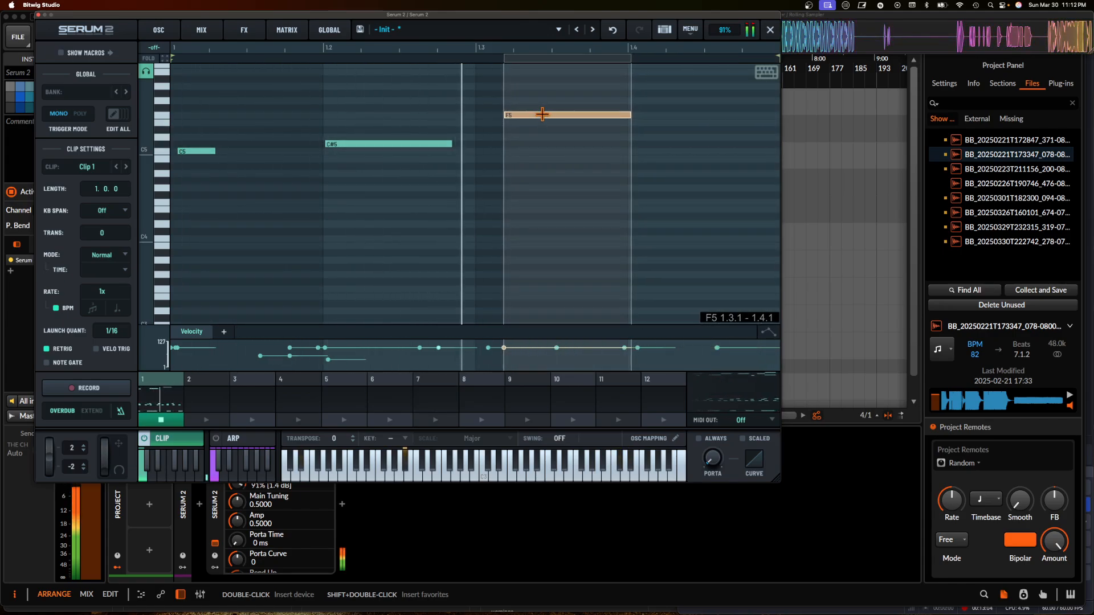
{"action": "left_click_drag", "start_coordinate": [410, 142], "coordinate": [408, 100]}
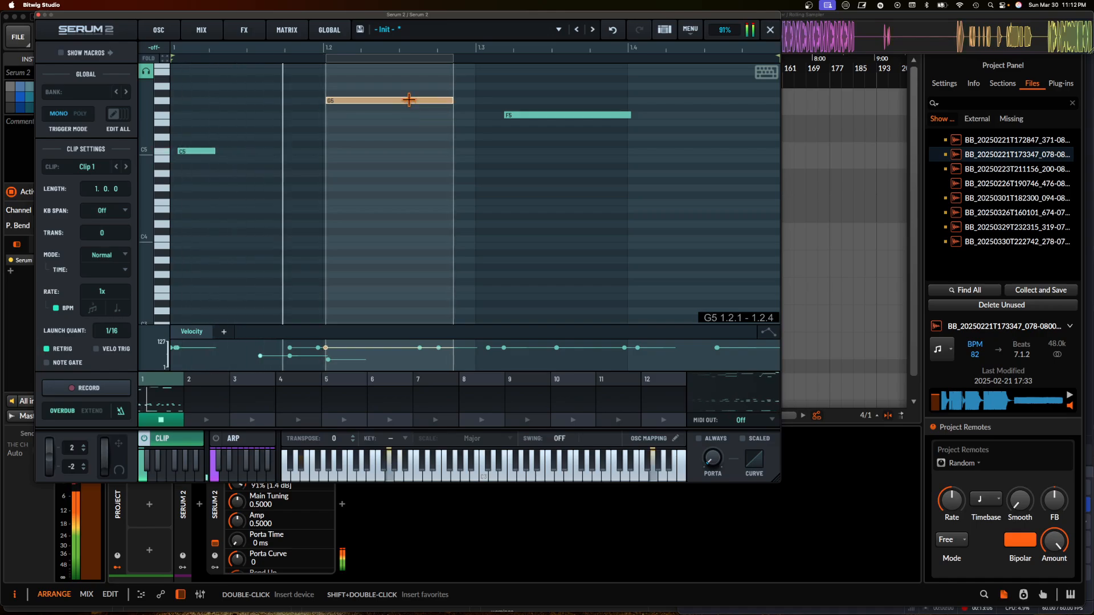
- Rearrange Clip 1's high notes as C#5 at 1.1.1–1.1.2, F5 at 1.2.3–1.2.4, G#5 at 1.3.3–1.4.1 and C#5 at 1.3.4–1.4.3
{"action": "left_click_drag", "start_coordinate": [197, 151], "coordinate": [199, 144]}
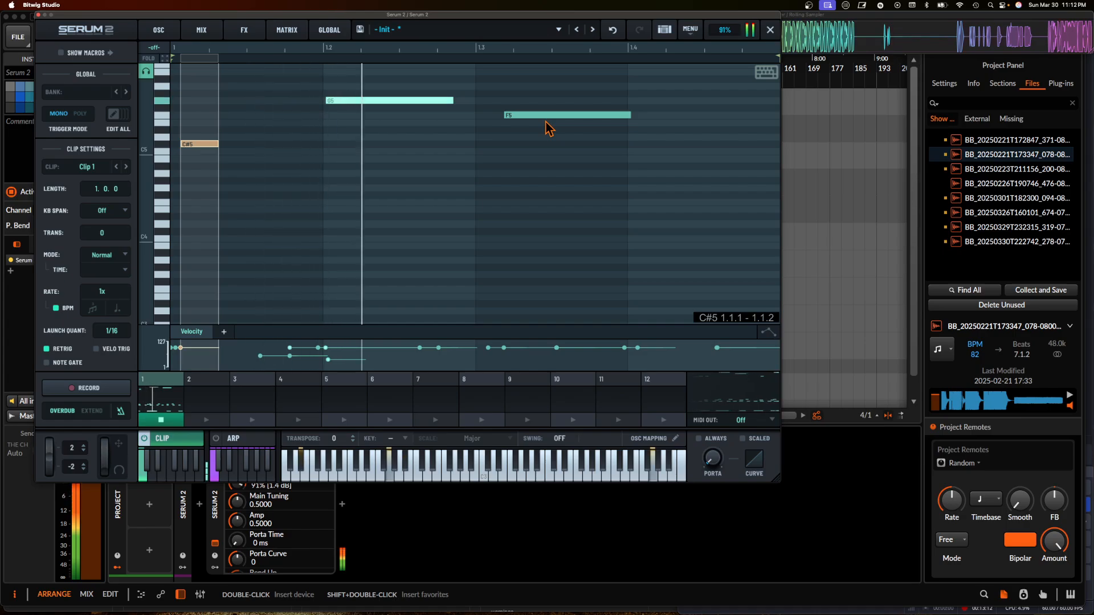
{"action": "left_click_drag", "start_coordinate": [516, 115], "coordinate": [565, 116]}
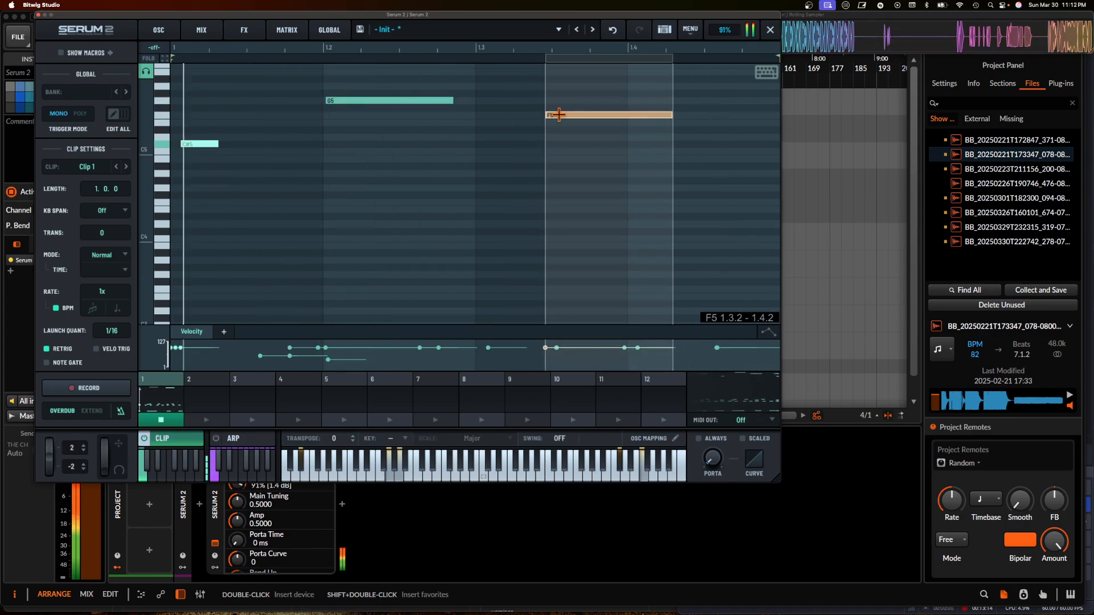
{"action": "left_click_drag", "start_coordinate": [683, 116], "coordinate": [652, 141]}
{"action": "double_click", "coordinate": [659, 142]}
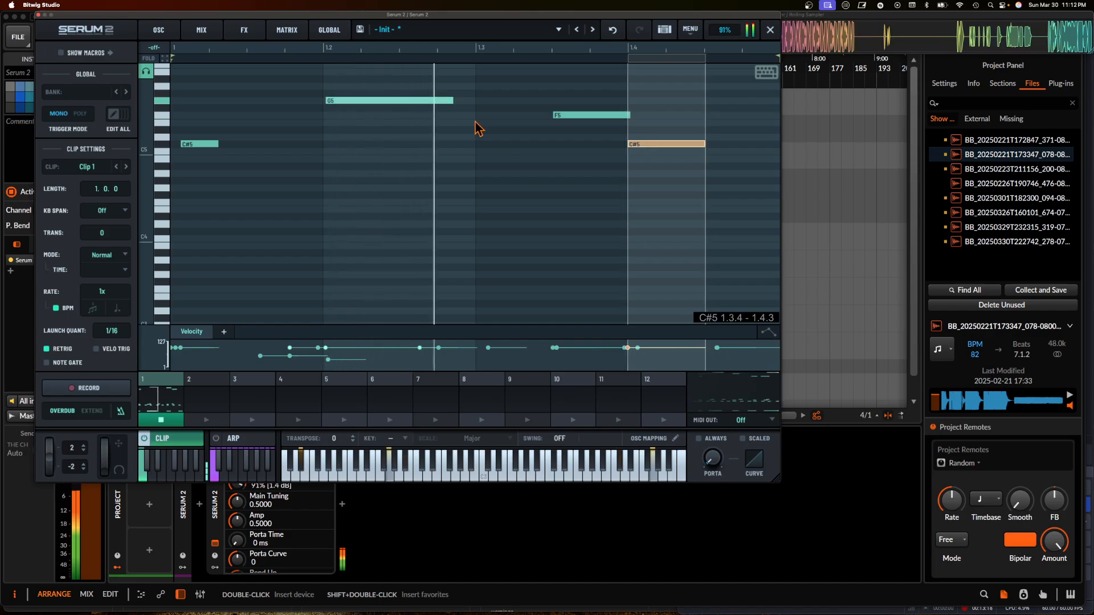
{"action": "left_click_drag", "start_coordinate": [452, 101], "coordinate": [432, 114]}
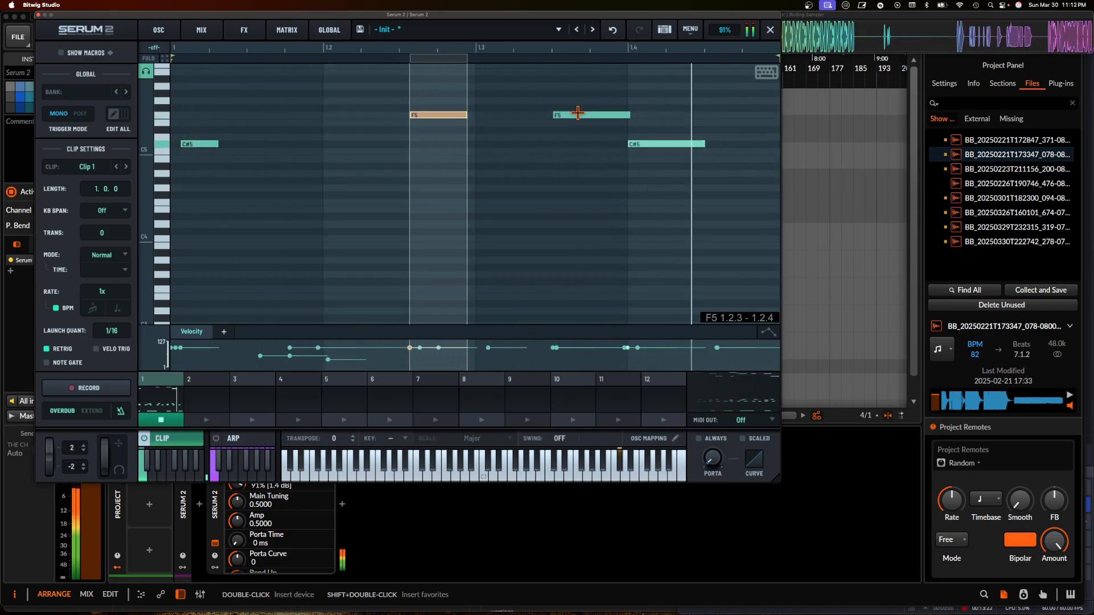
{"action": "left_click_drag", "start_coordinate": [579, 115], "coordinate": [578, 99]}
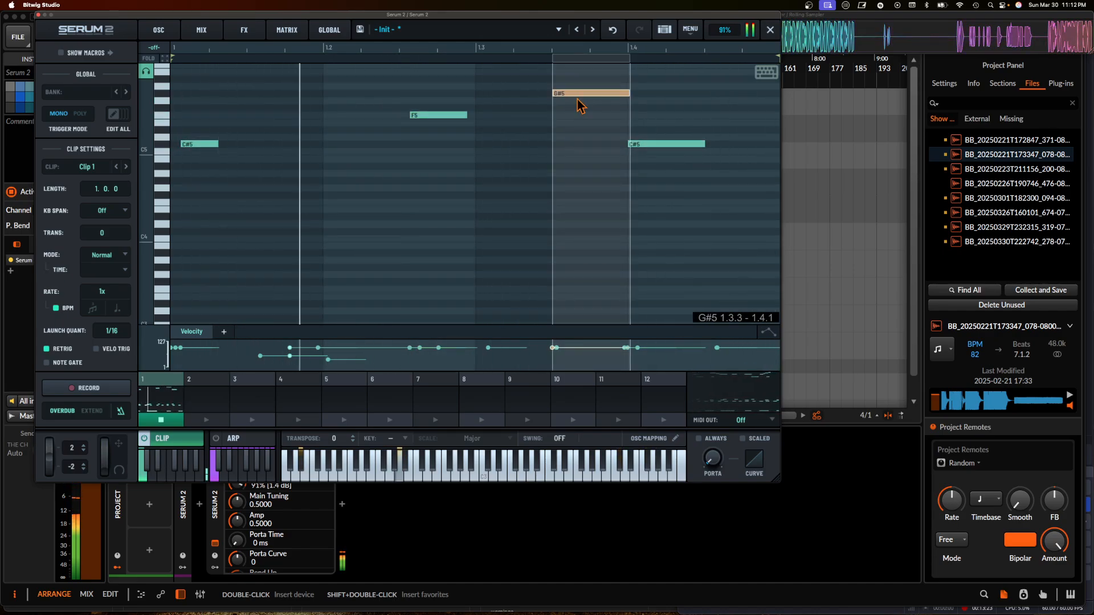
- Set oscillator C's semitone tuning to +5
{"action": "left_click", "coordinate": [165, 34]}
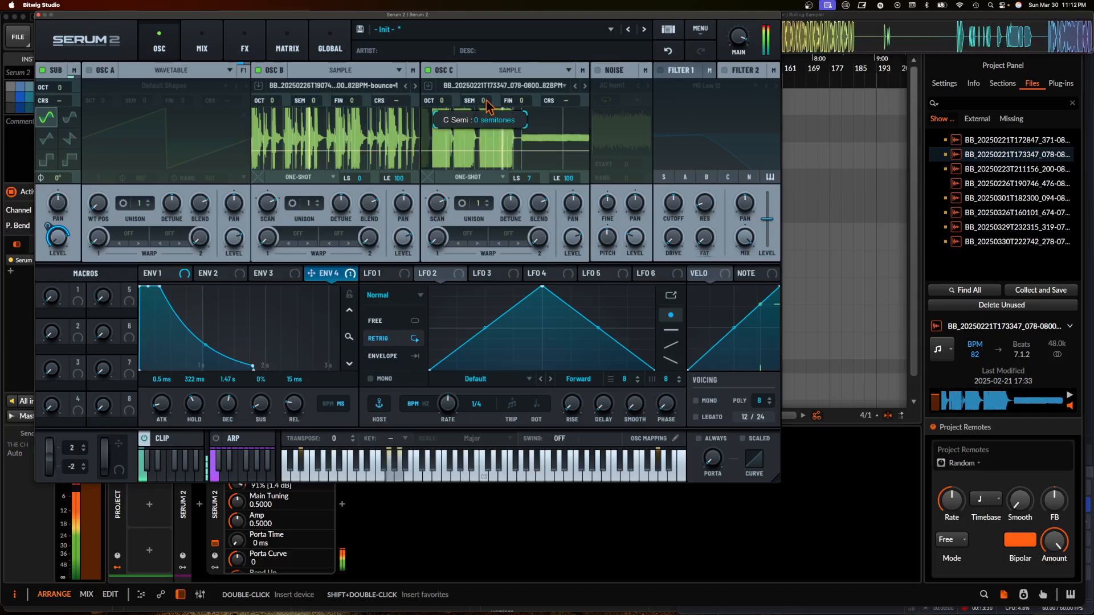
{"action": "scroll", "coordinate": [487, 99], "scroll_direction": "up", "scroll_amount": 1}
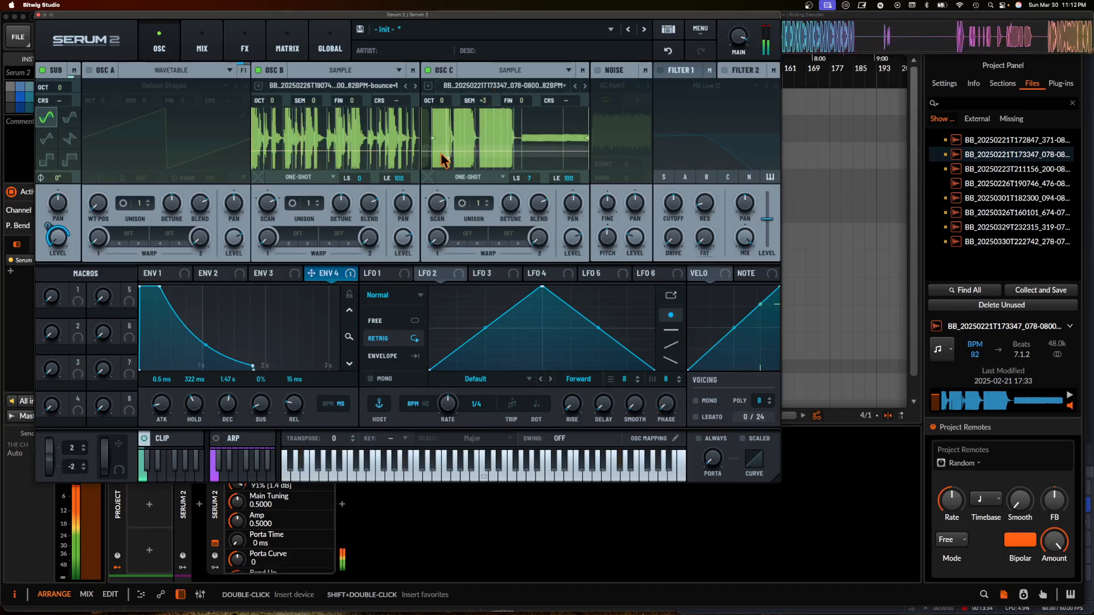
{"action": "left_click_drag", "start_coordinate": [486, 108], "coordinate": [488, 88]}
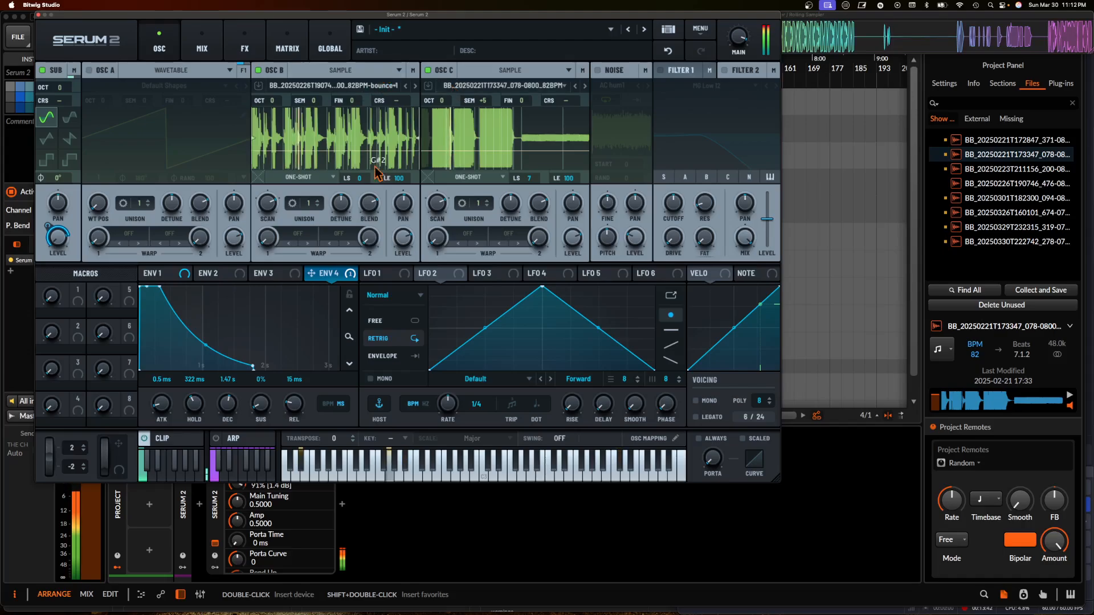
- Stop Clip 1 in the note editor and audition its high C#5, F5 and G#5 notes one by one
{"action": "left_click", "coordinate": [165, 439]}
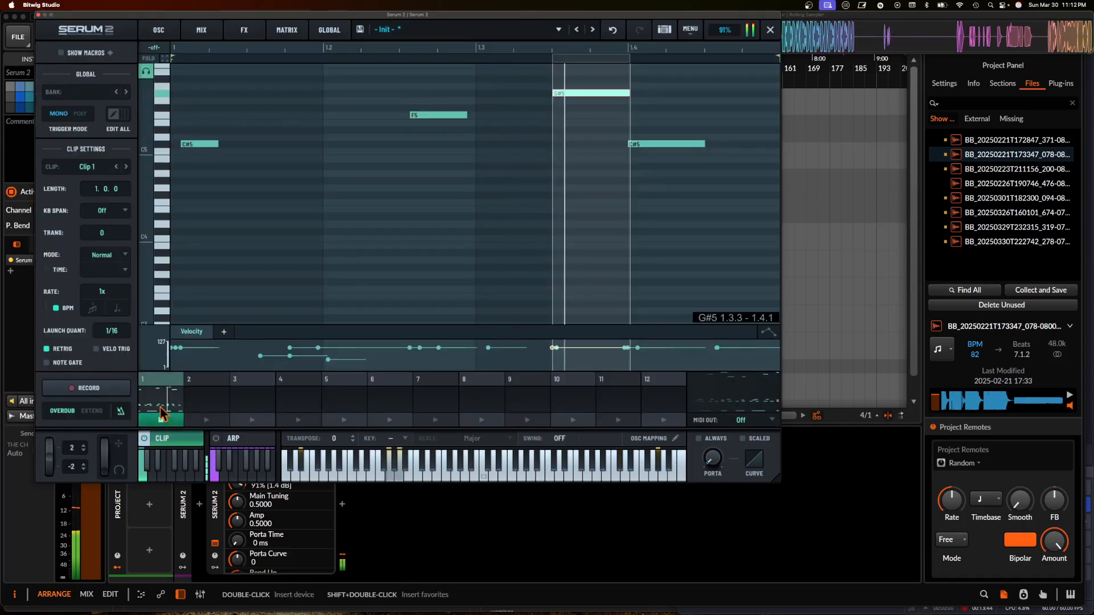
{"action": "left_click", "coordinate": [676, 143]}
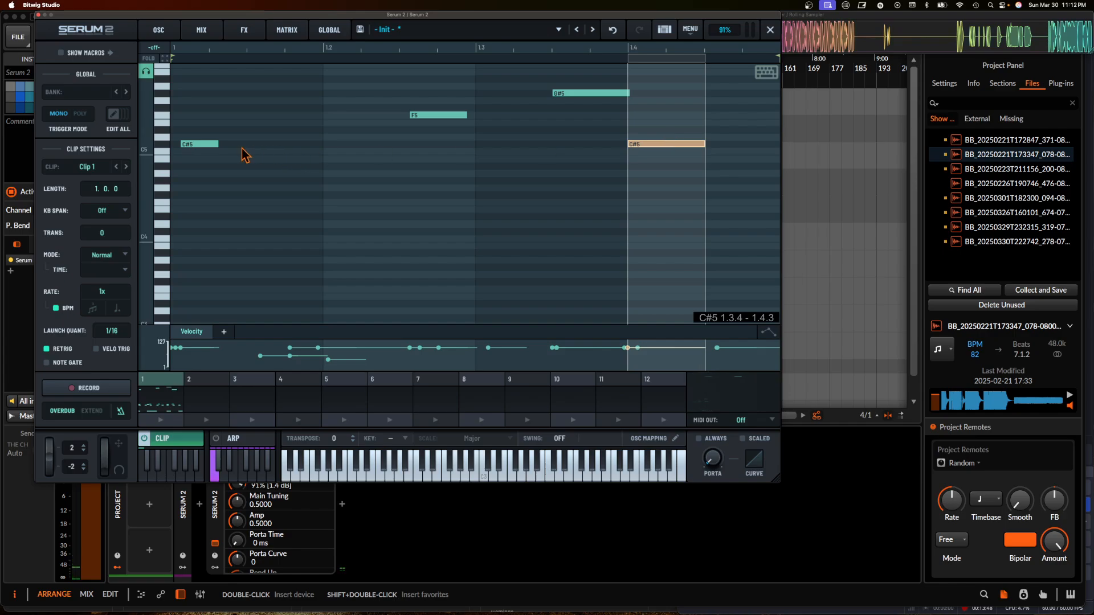
{"action": "left_click", "coordinate": [202, 143]}
{"action": "left_click", "coordinate": [445, 115]}
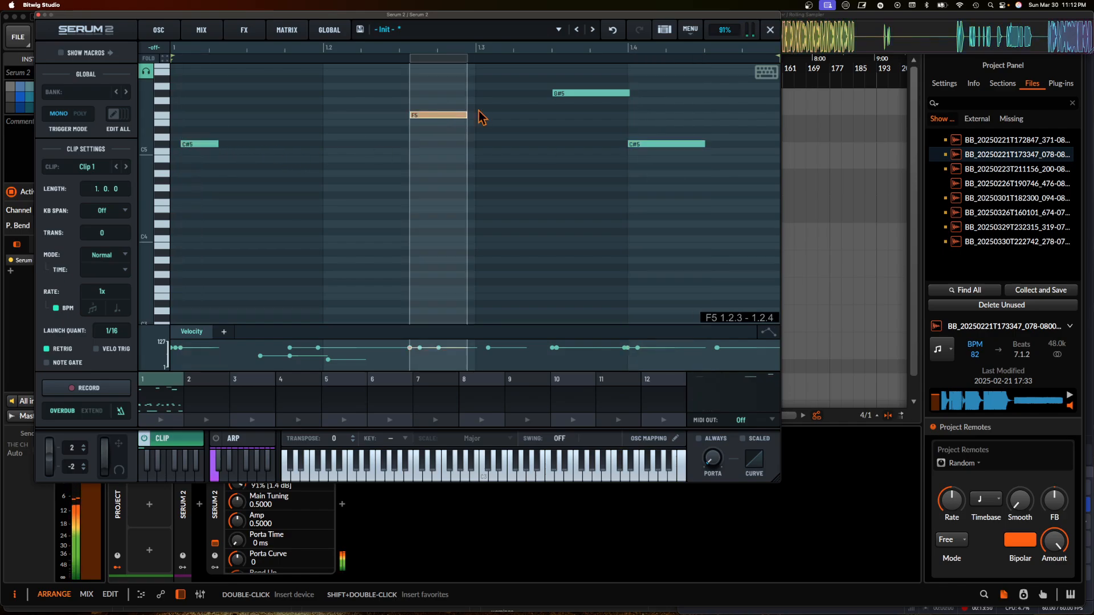
{"action": "left_click", "coordinate": [584, 92]}
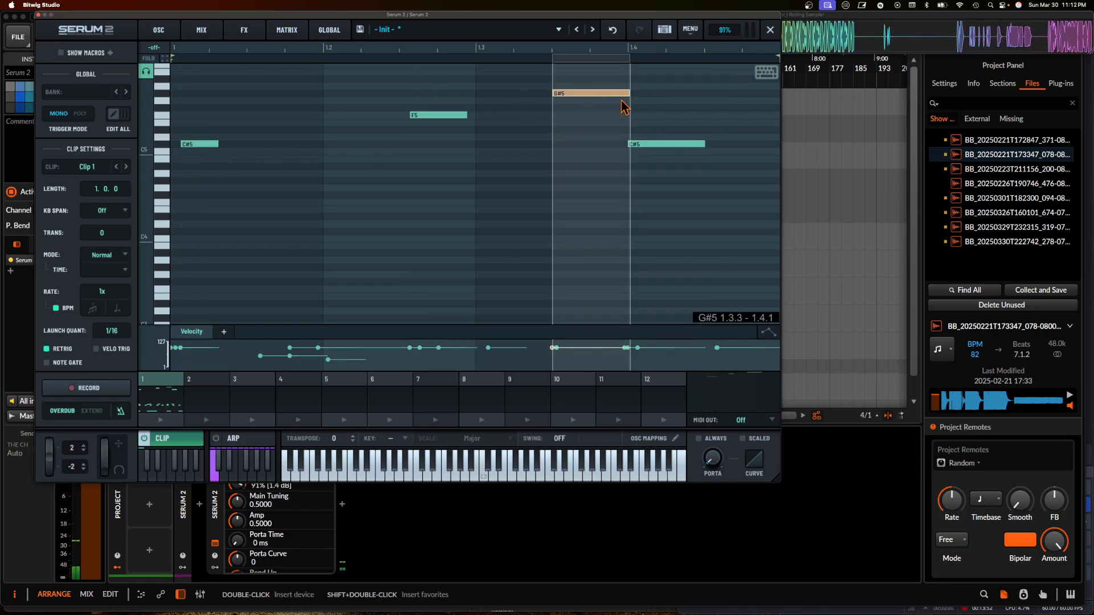
{"action": "left_click", "coordinate": [654, 142]}
- Delete Clip 1's last C#5 note and the F5 note, and move the G#5 note to 1.4.2–1.4.4
{"action": "double_click", "coordinate": [654, 144]}
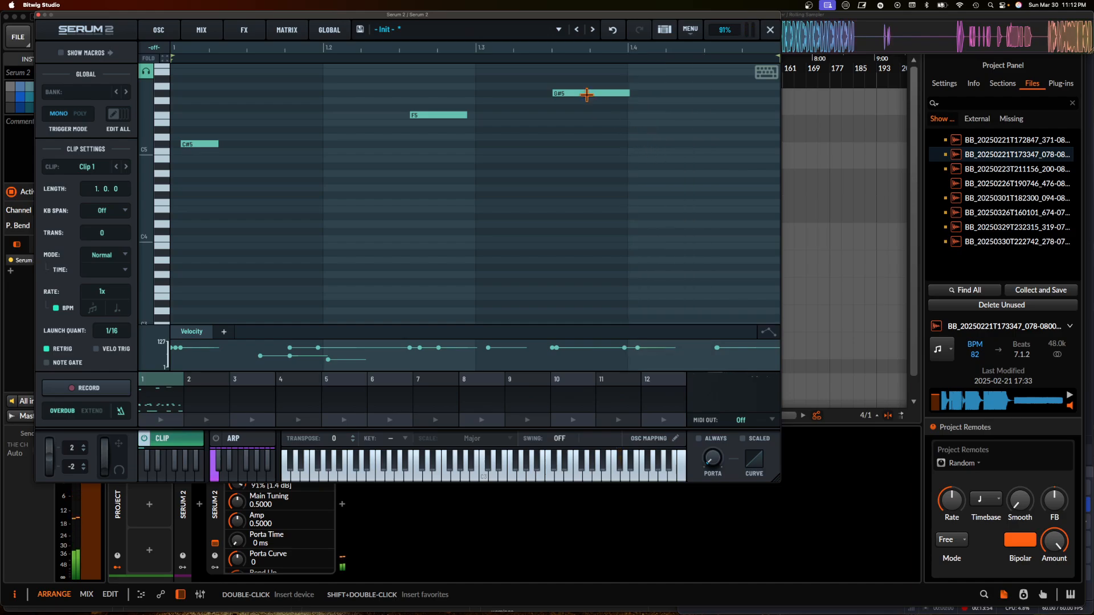
{"action": "left_click_drag", "start_coordinate": [587, 93], "coordinate": [725, 94]}
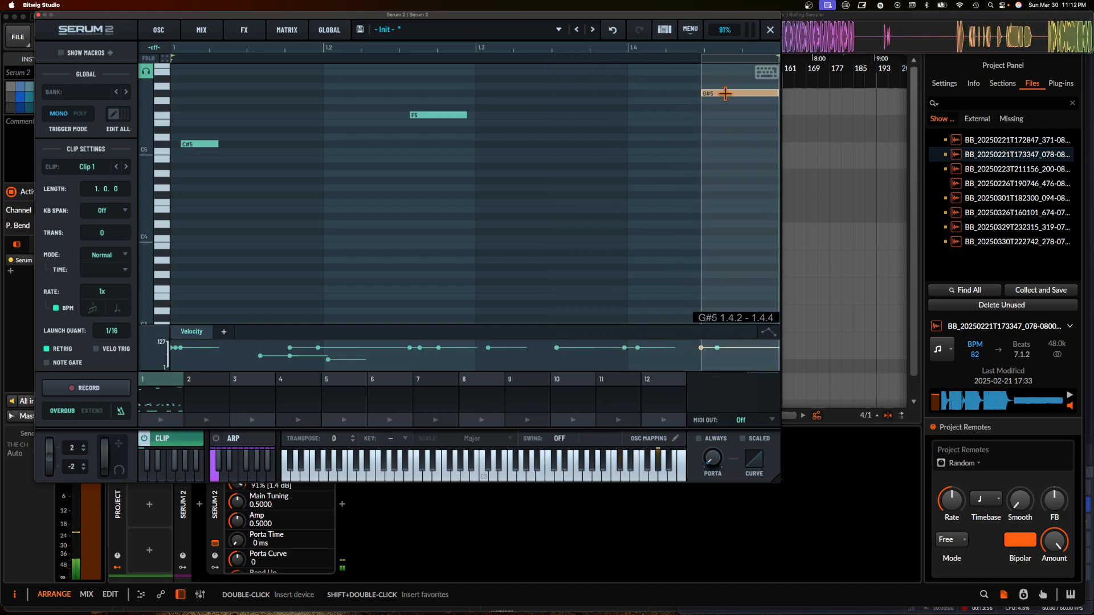
{"action": "double_click", "coordinate": [417, 117]}
- Add four short, evenly spaced C6 notes to Clip 1 between 1.2.1 and 1.3.1
{"action": "scroll", "coordinate": [345, 114], "scroll_direction": "up", "scroll_amount": 2}
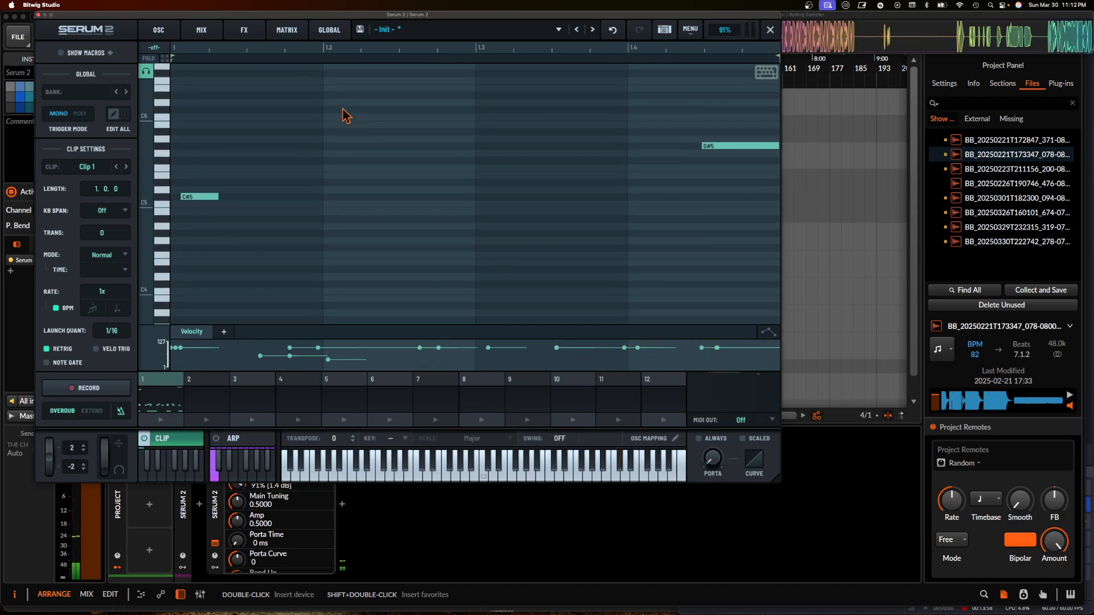
{"action": "double_click", "coordinate": [332, 118]}
{"action": "left_click_drag", "start_coordinate": [345, 115], "coordinate": [357, 117]}
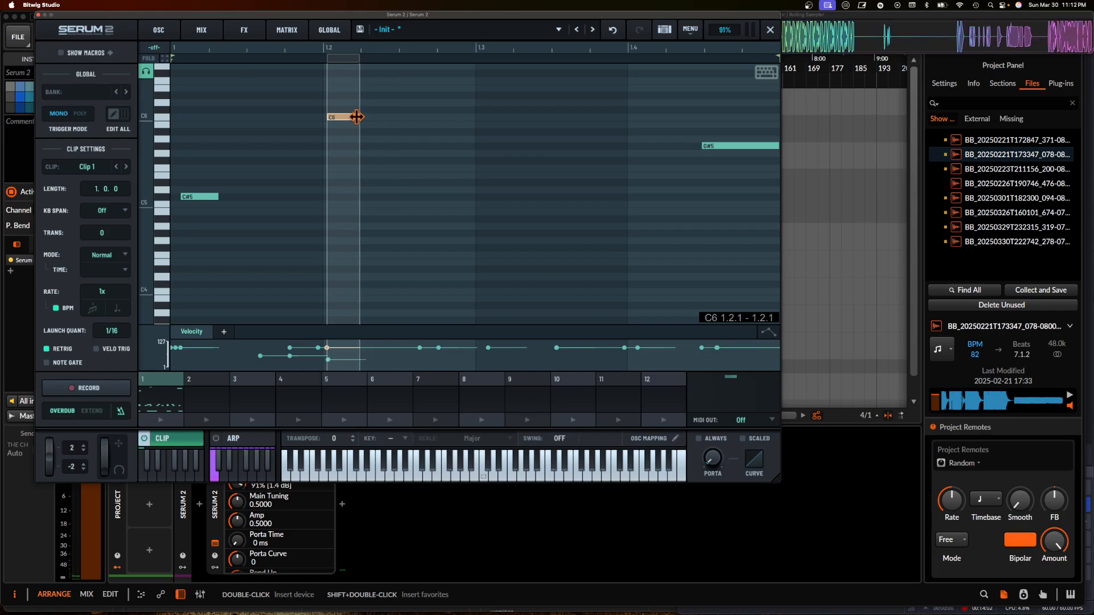
{"action": "double_click", "coordinate": [365, 118]}
{"action": "double_click", "coordinate": [409, 117]}
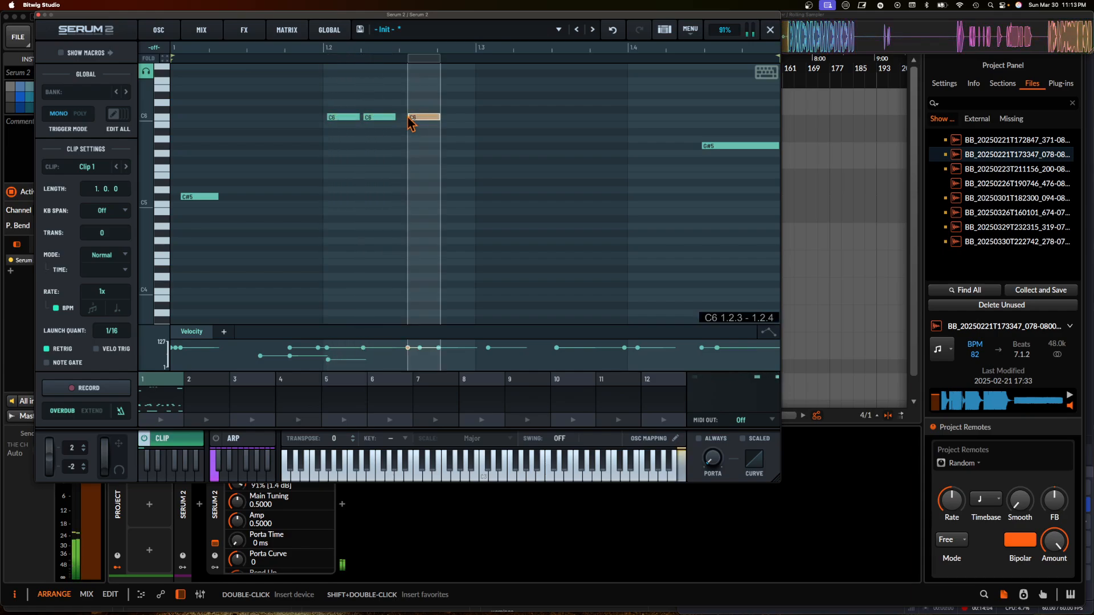
{"action": "left_click_drag", "start_coordinate": [418, 115], "coordinate": [442, 116]}
{"action": "double_click", "coordinate": [449, 116]}
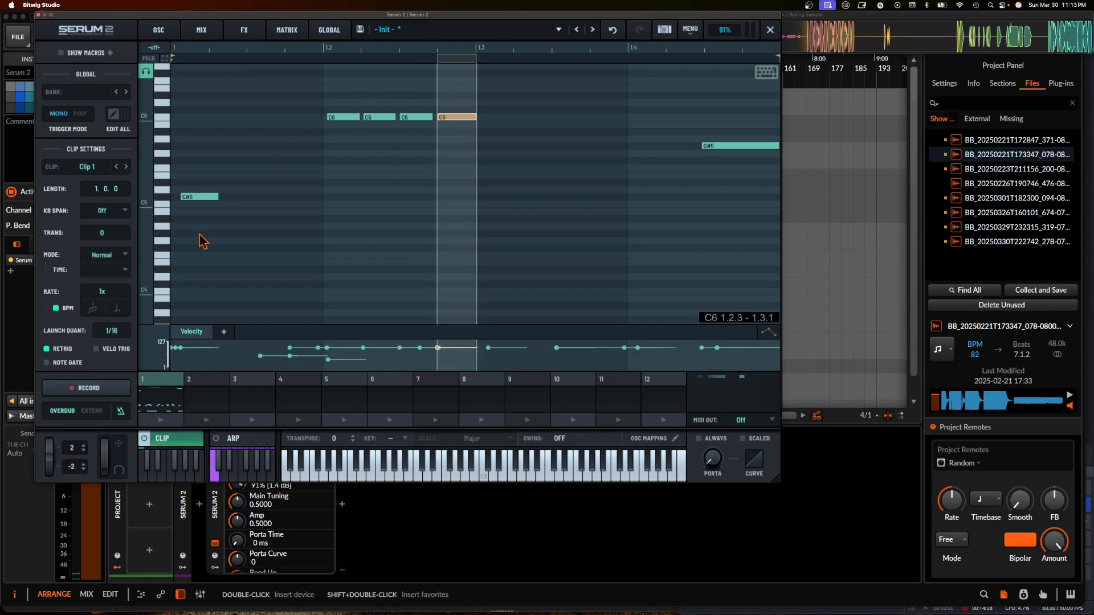
- Raise Clip 1's first C#5 note to C#6, and shorten the last C6 note to end at 1.2.4 while playing the clip
{"action": "left_click_drag", "start_coordinate": [191, 197], "coordinate": [192, 110]}
{"action": "left_click", "coordinate": [160, 421]}
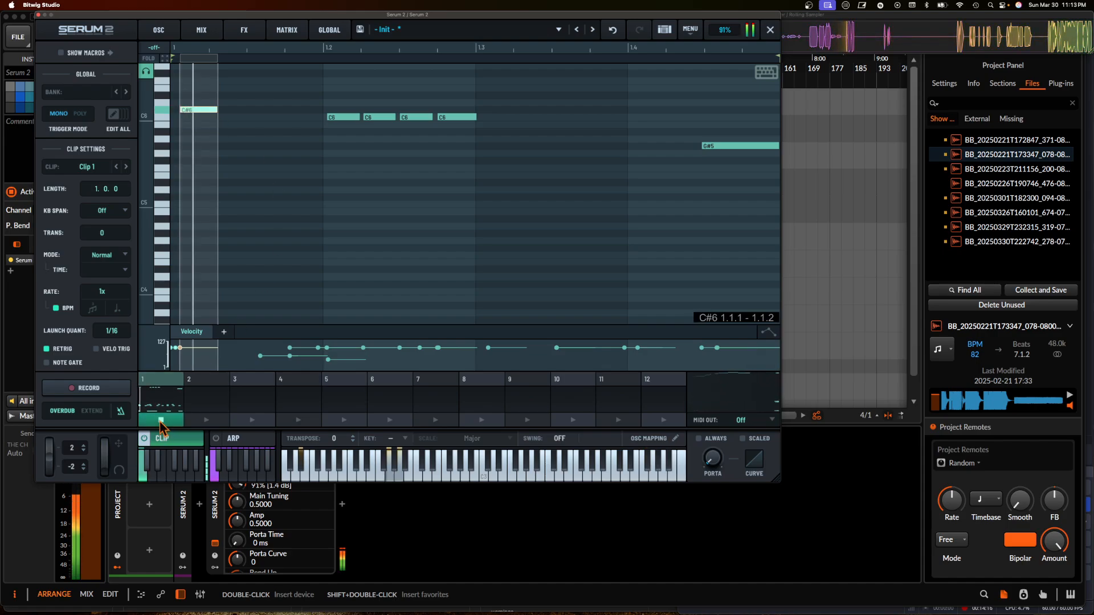
{"action": "left_click", "coordinate": [476, 118]}
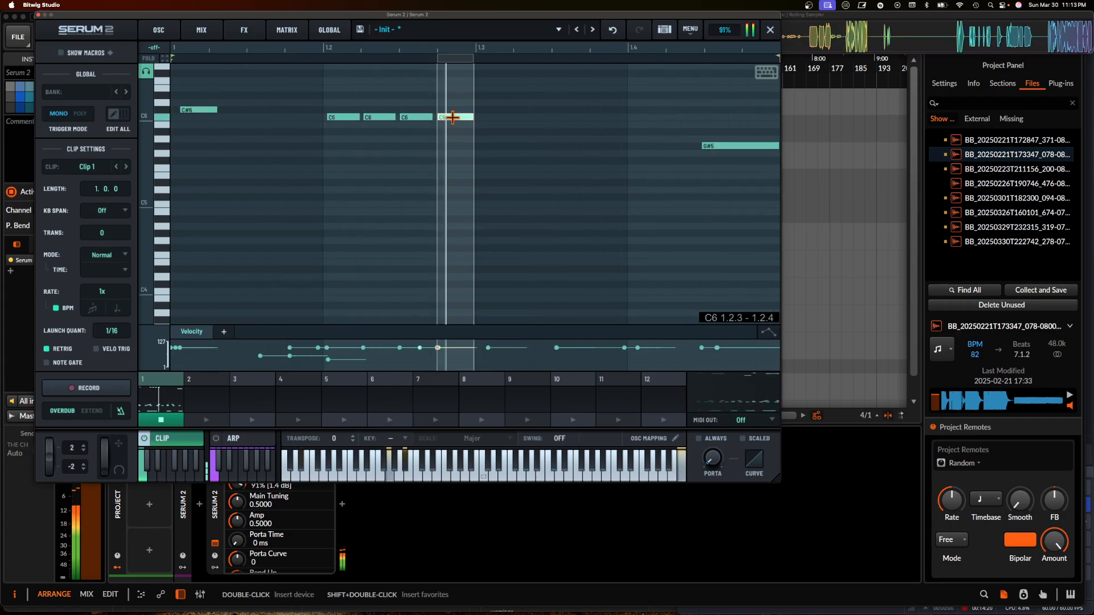
- Space the last three C6 notes further apart, and move the final one down to G5 at 1.3.2–1.3.3
{"action": "left_click", "coordinate": [379, 116], "text": "shift"}
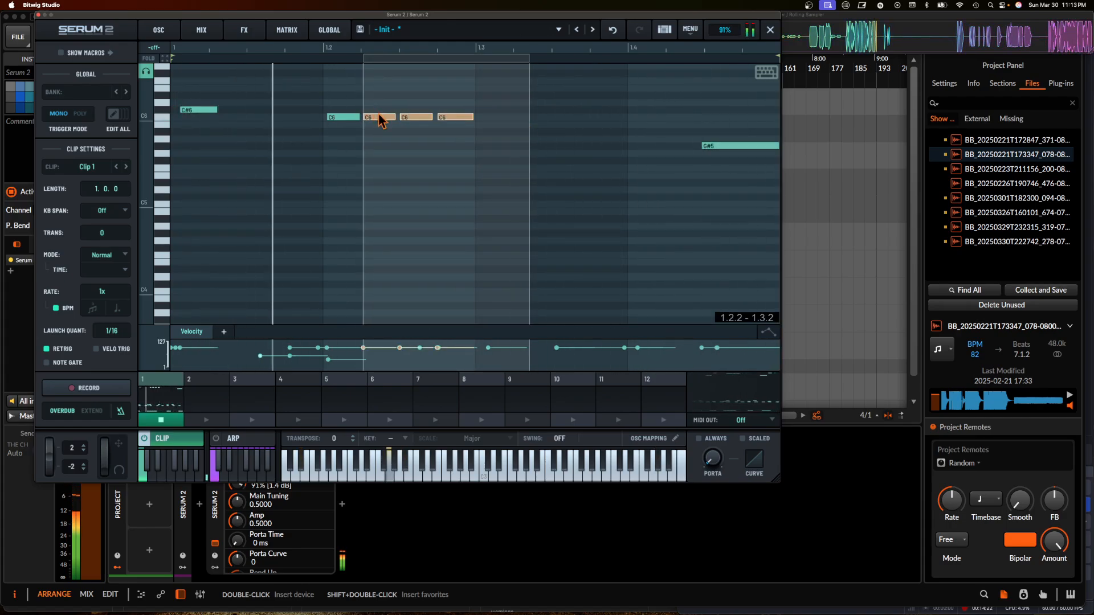
{"action": "left_click_drag", "start_coordinate": [378, 117], "coordinate": [568, 110]}
{"action": "left_click", "coordinate": [450, 104]}
{"action": "left_click", "coordinate": [527, 115]}
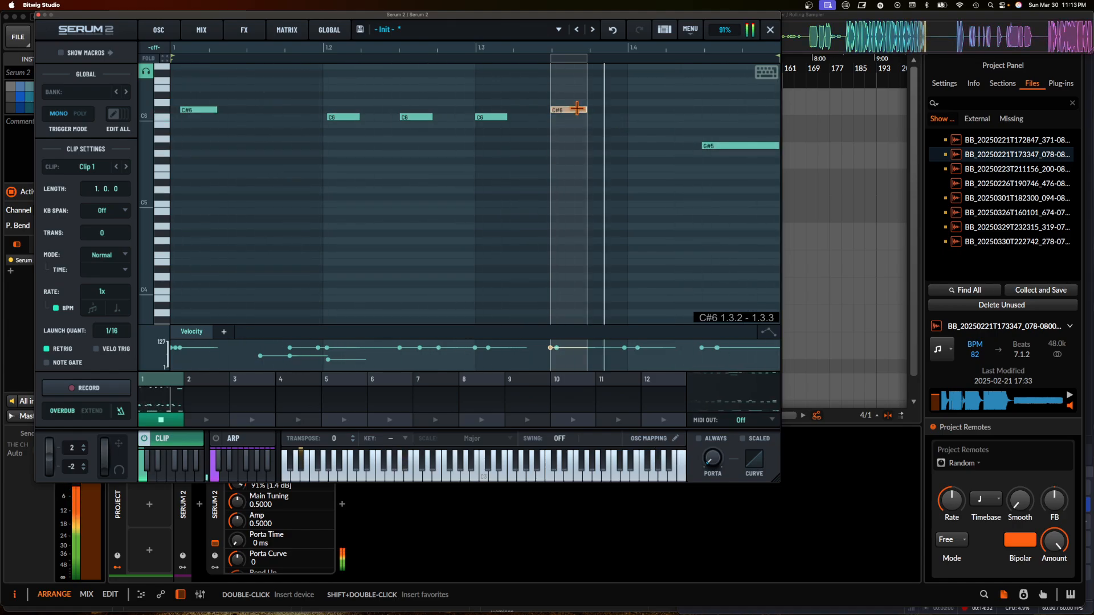
{"action": "left_click_drag", "start_coordinate": [576, 109], "coordinate": [576, 102]}
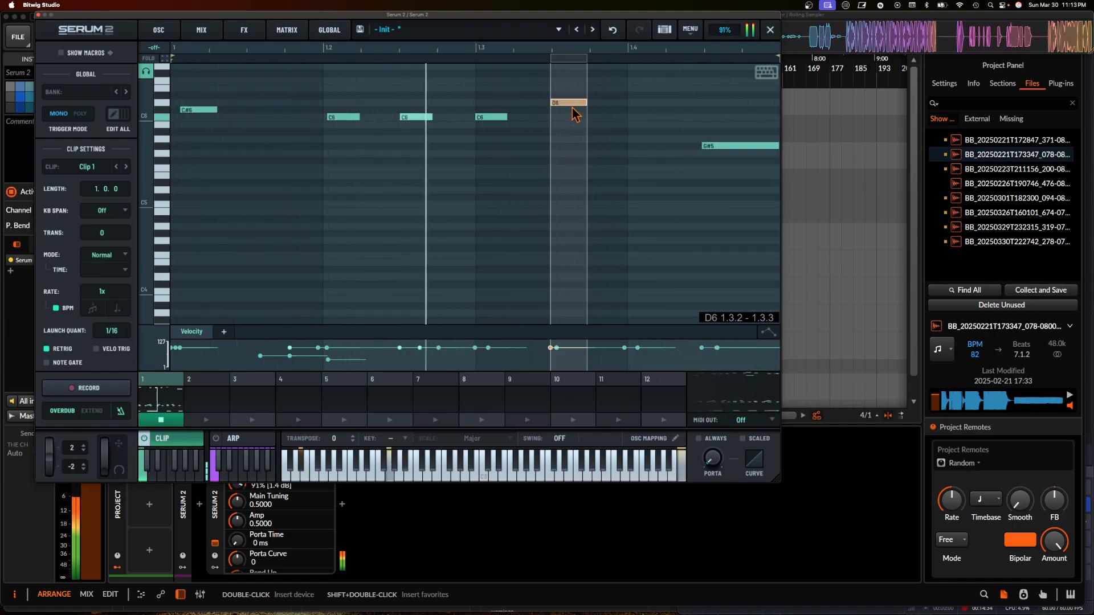
{"action": "left_click_drag", "start_coordinate": [571, 103], "coordinate": [569, 154]}
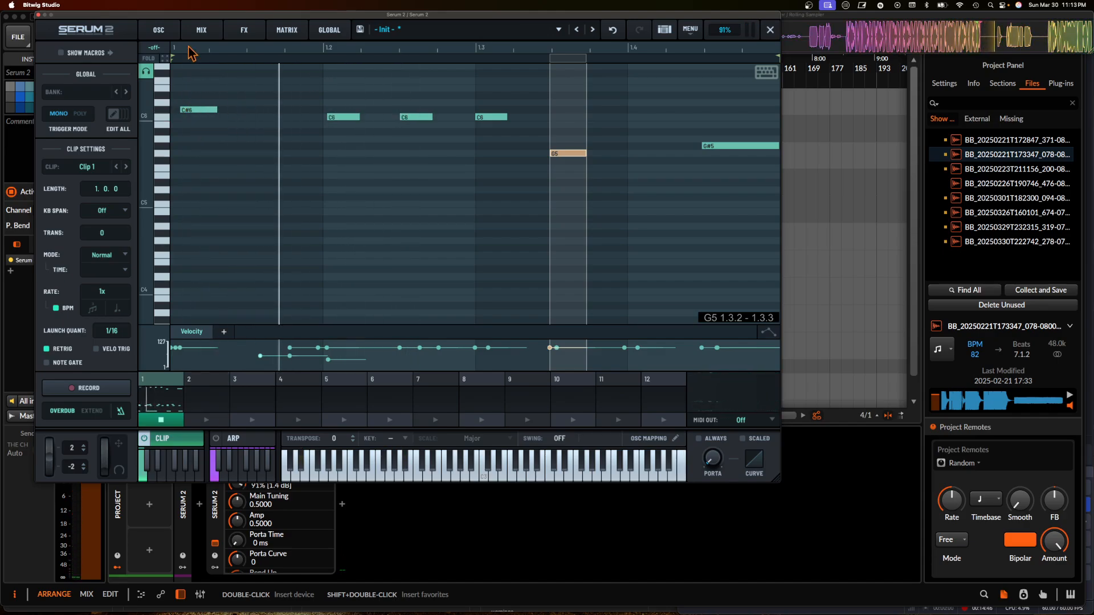
- Turn off oscillator B in the oscillator view
{"action": "left_click", "coordinate": [158, 30]}
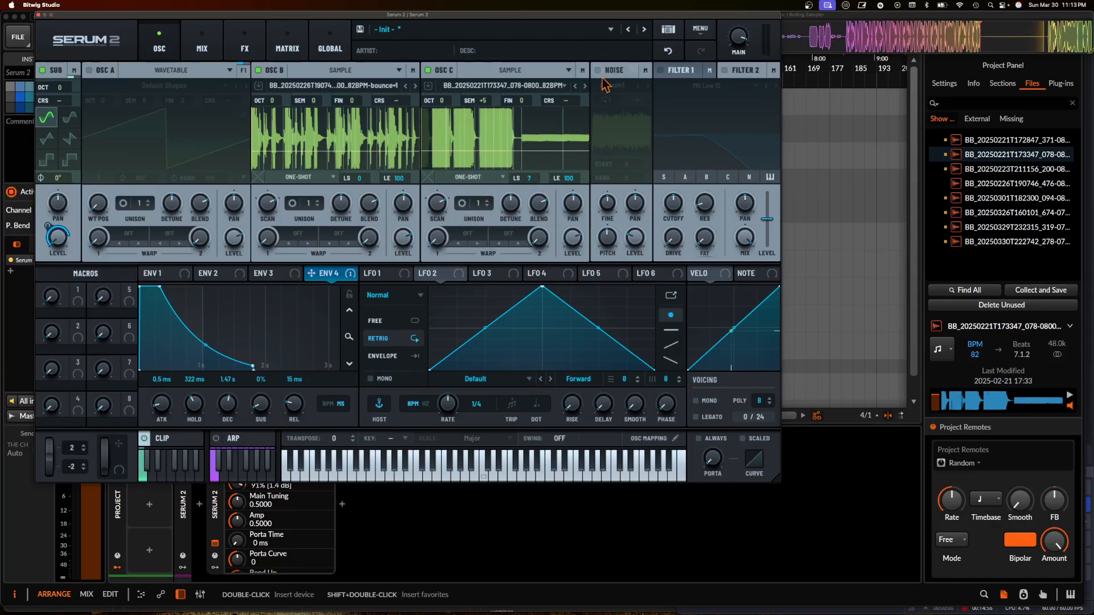
{"action": "left_click", "coordinate": [257, 71]}
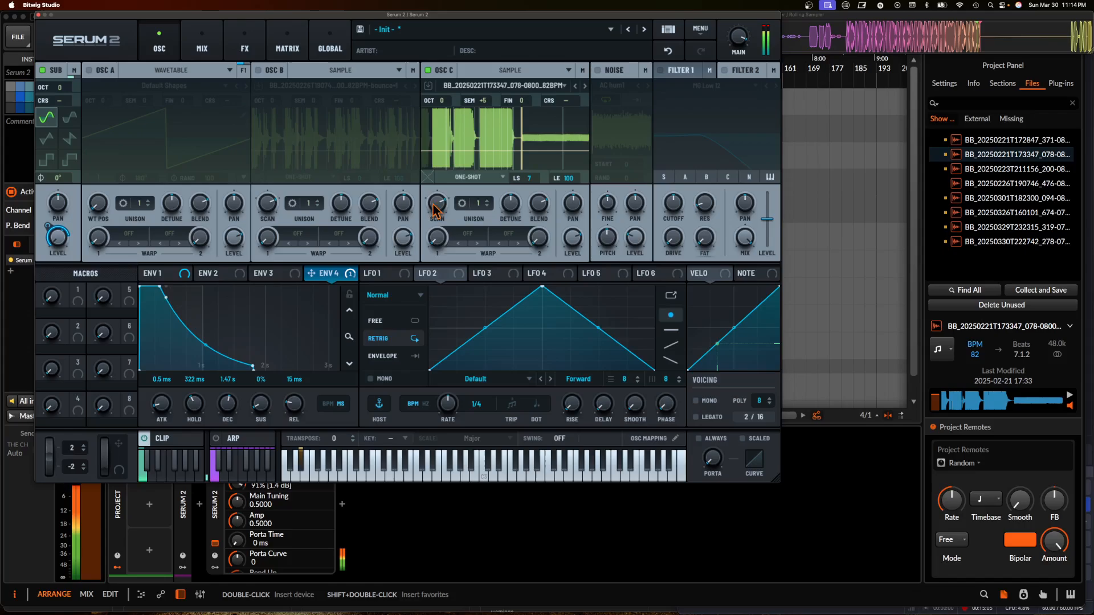
{"action": "left_click", "coordinate": [466, 234]}
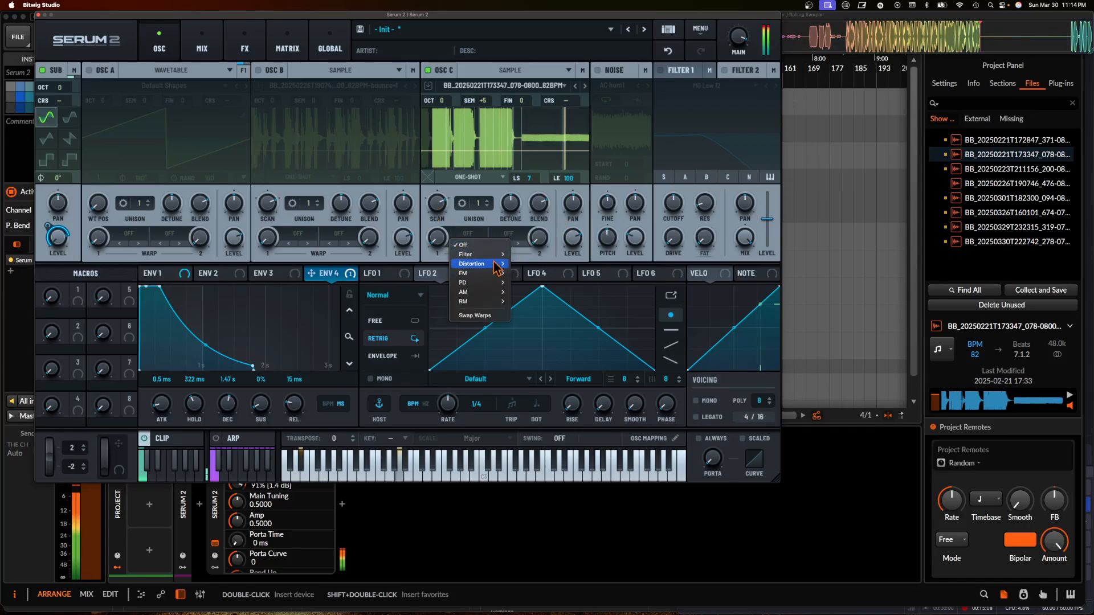
{"action": "mouse_move", "coordinate": [495, 273]}
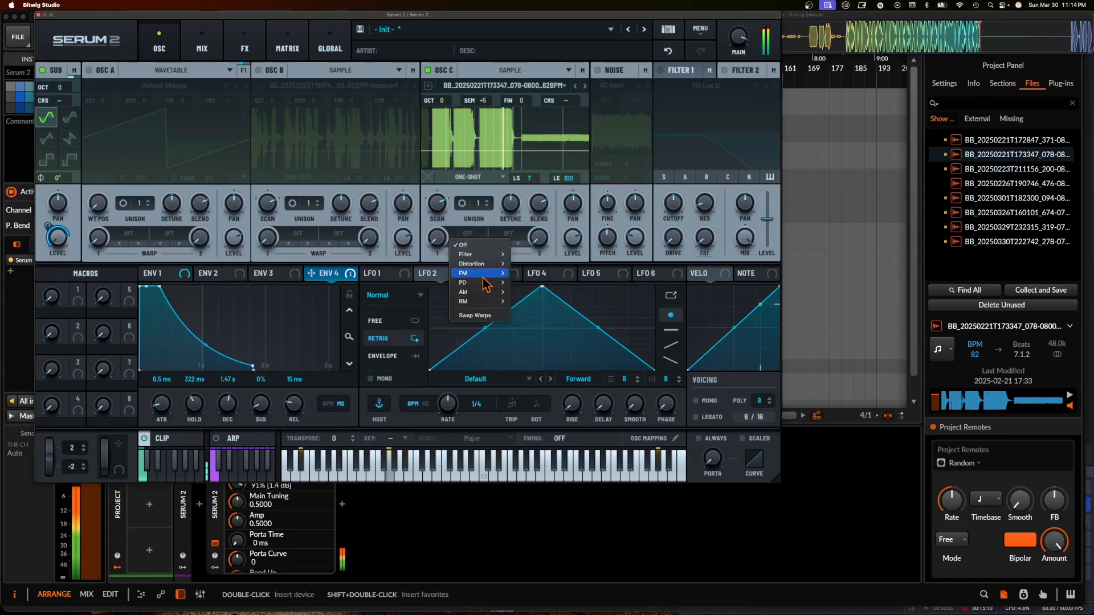
{"action": "mouse_move", "coordinate": [505, 302]}
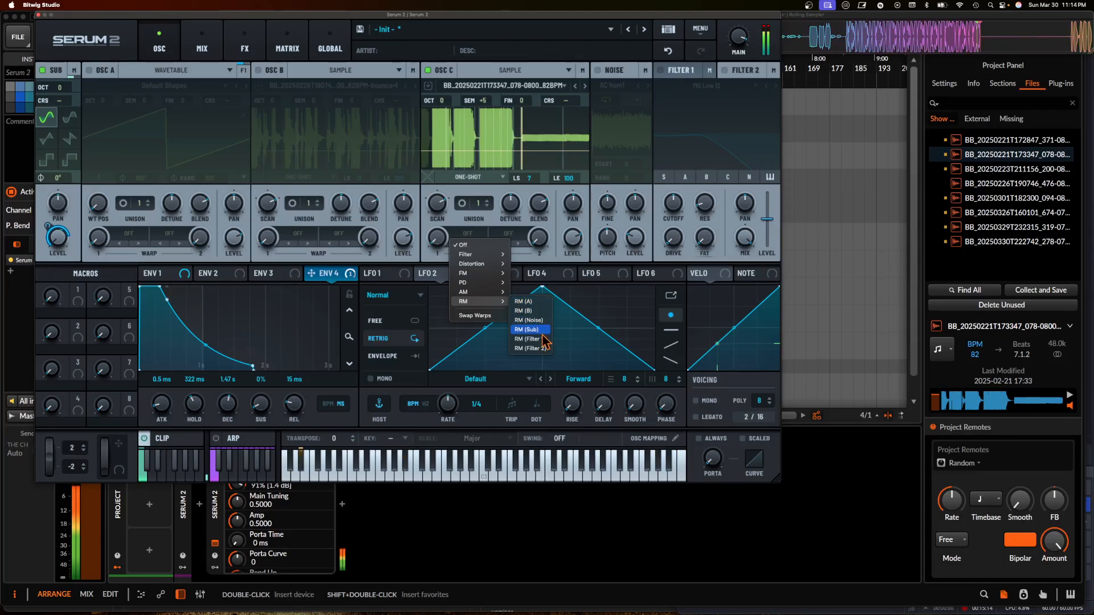
{"action": "left_click", "coordinate": [433, 229]}
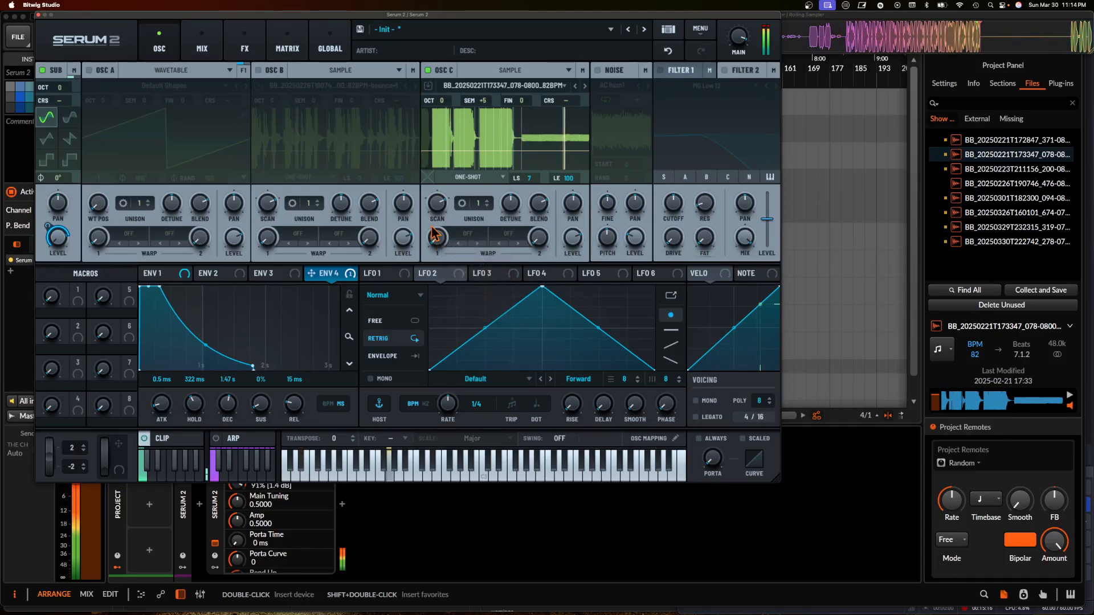
- Assign OSC C as the modulation source of oscillator C's scan rate, and adjust that oscillator's scan rate and level
{"action": "right_click", "coordinate": [436, 217]}
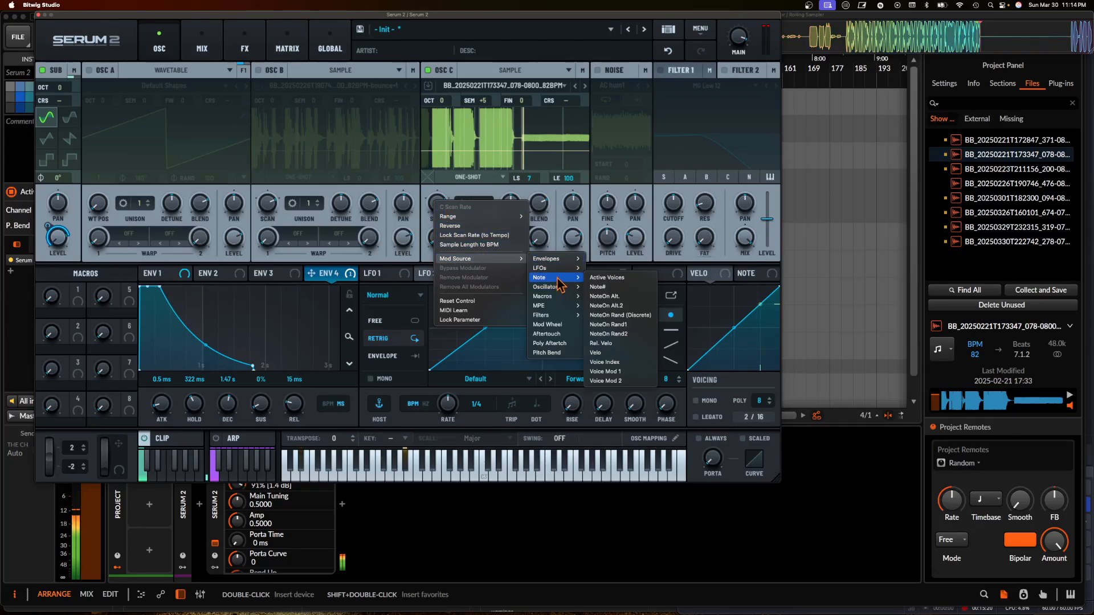
{"action": "mouse_move", "coordinate": [557, 280]}
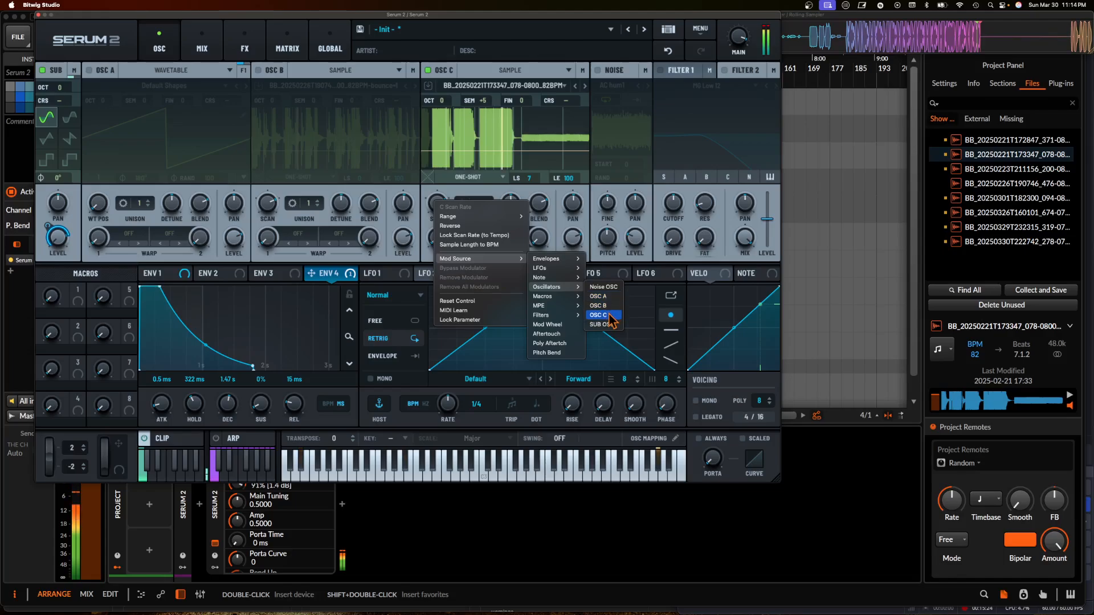
{"action": "left_click", "coordinate": [608, 315]}
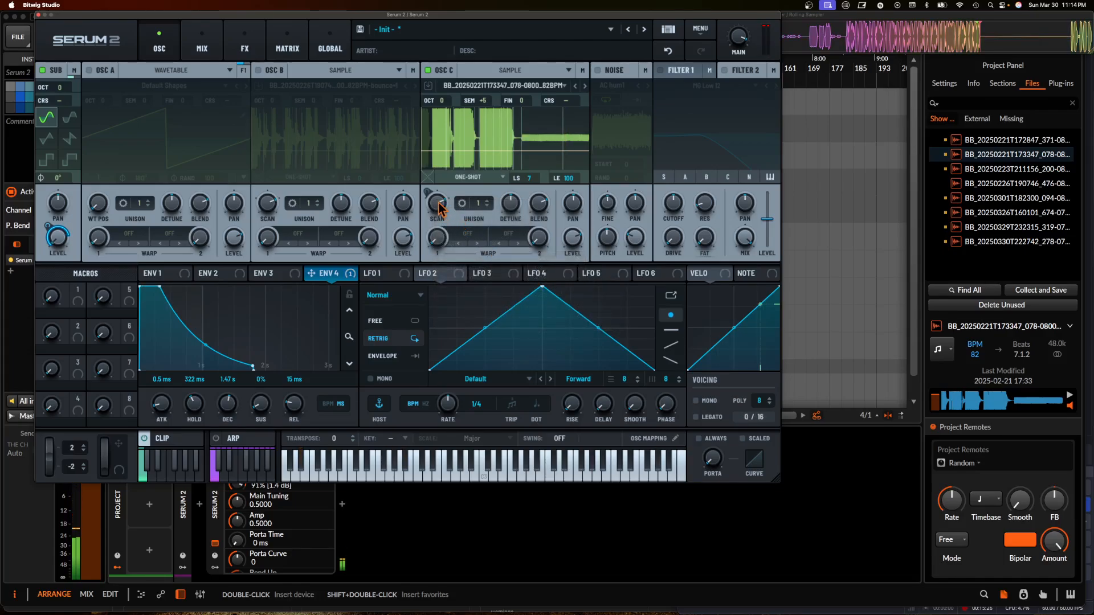
{"action": "left_click_drag", "start_coordinate": [441, 209], "coordinate": [440, 224]}
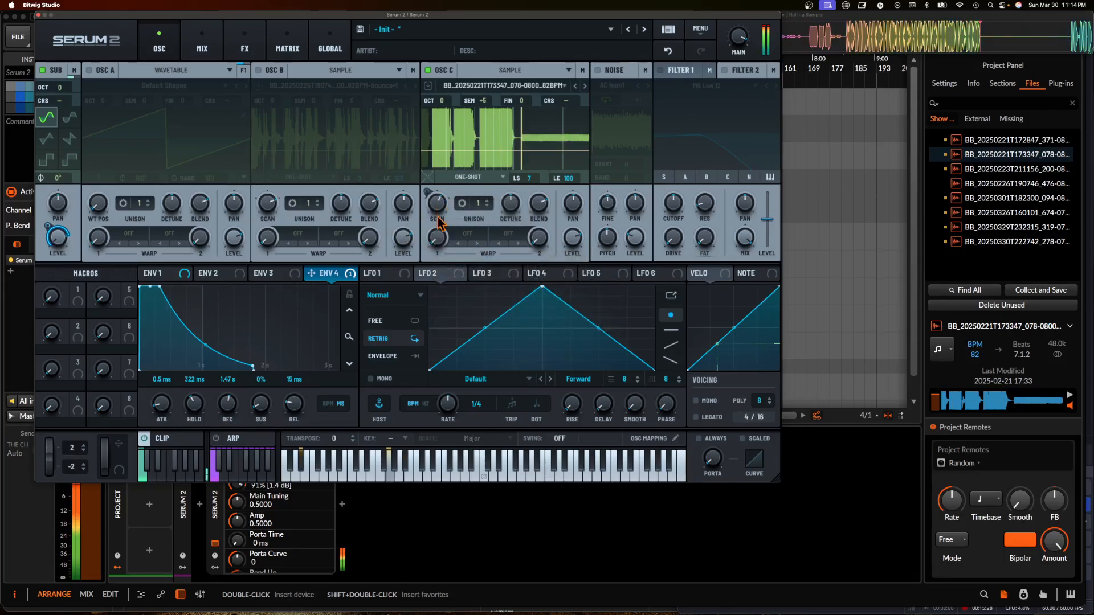
{"action": "left_click_drag", "start_coordinate": [569, 239], "coordinate": [567, 243]}
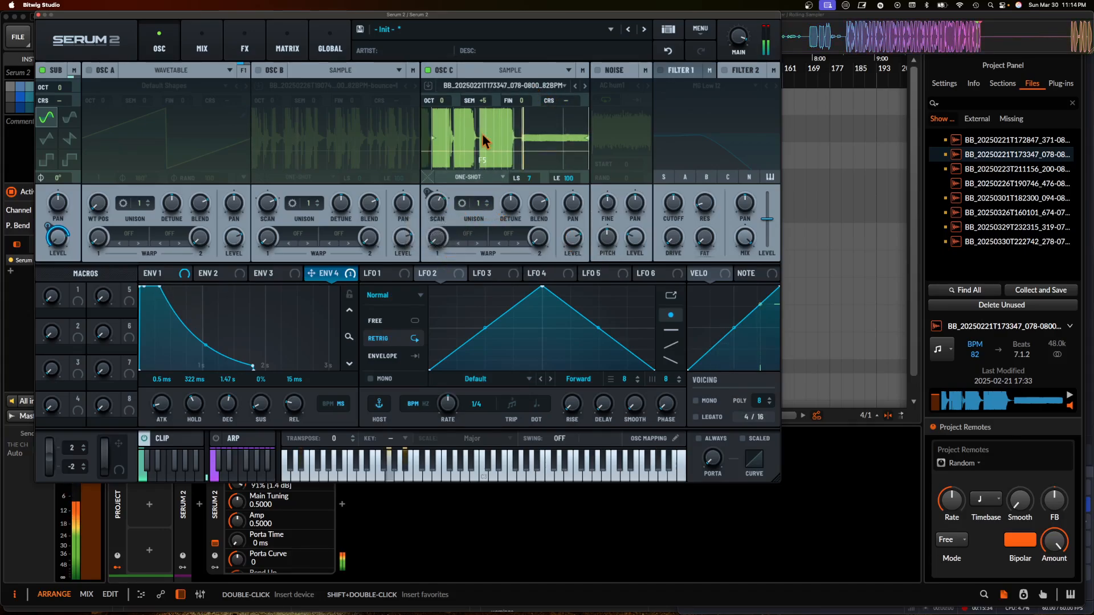
- Switch oscillator C from Sample to Spectral mode
{"action": "left_click", "coordinate": [510, 69]}
{"action": "left_click", "coordinate": [487, 129]}
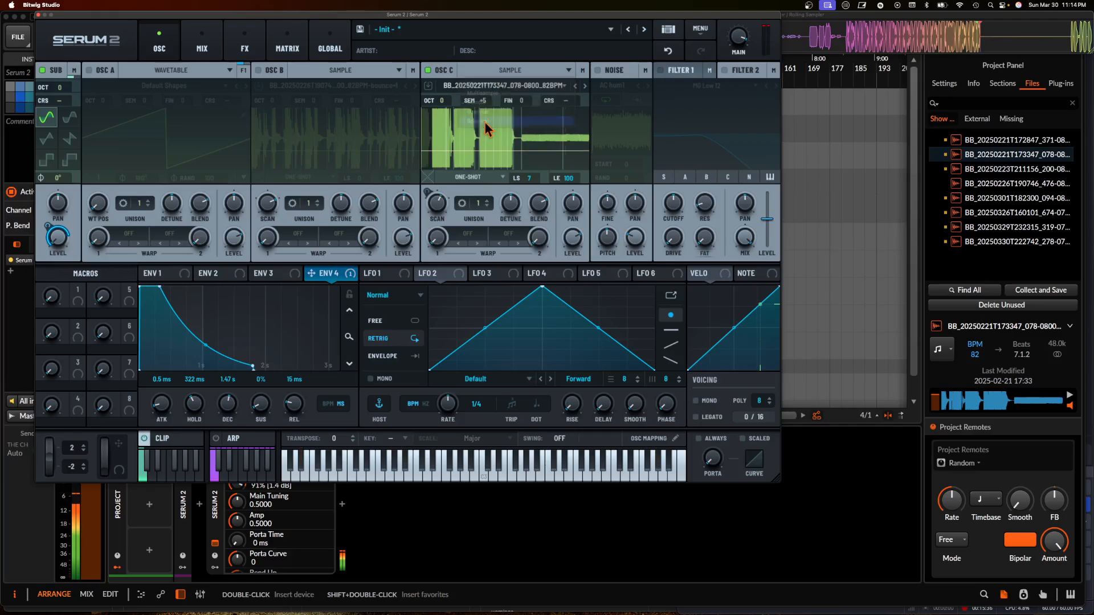
{"action": "mouse_move", "coordinate": [437, 211]}
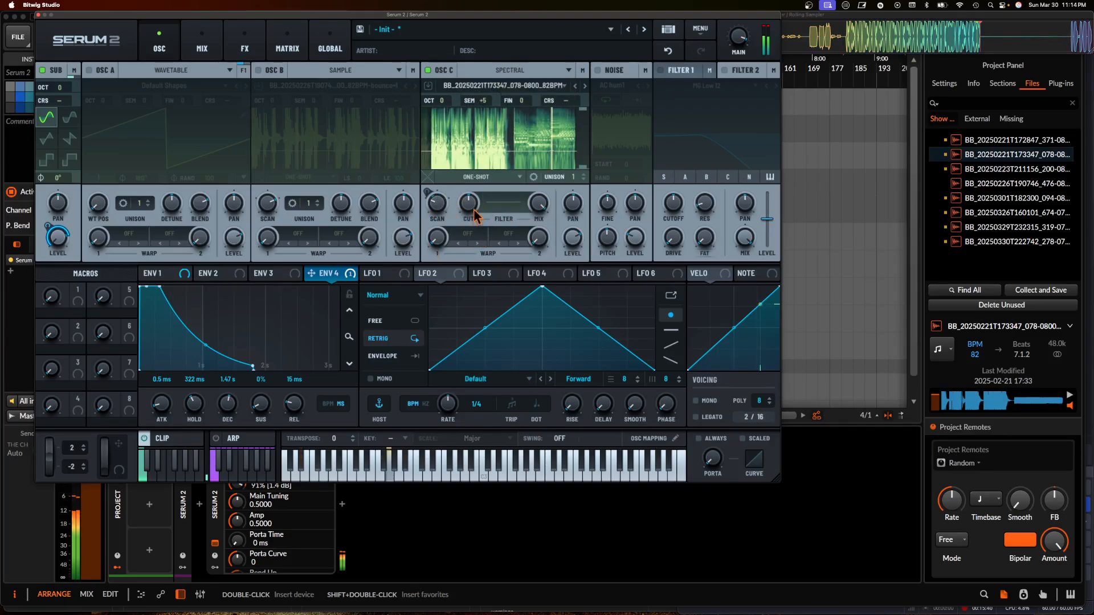
- Reshape oscillator C's spectral filter curve with a zigzag of three dips and intervening peaks around its middle
{"action": "left_click", "coordinate": [499, 206]}
{"action": "left_click", "coordinate": [500, 206]}
{"action": "left_click", "coordinate": [499, 206]}
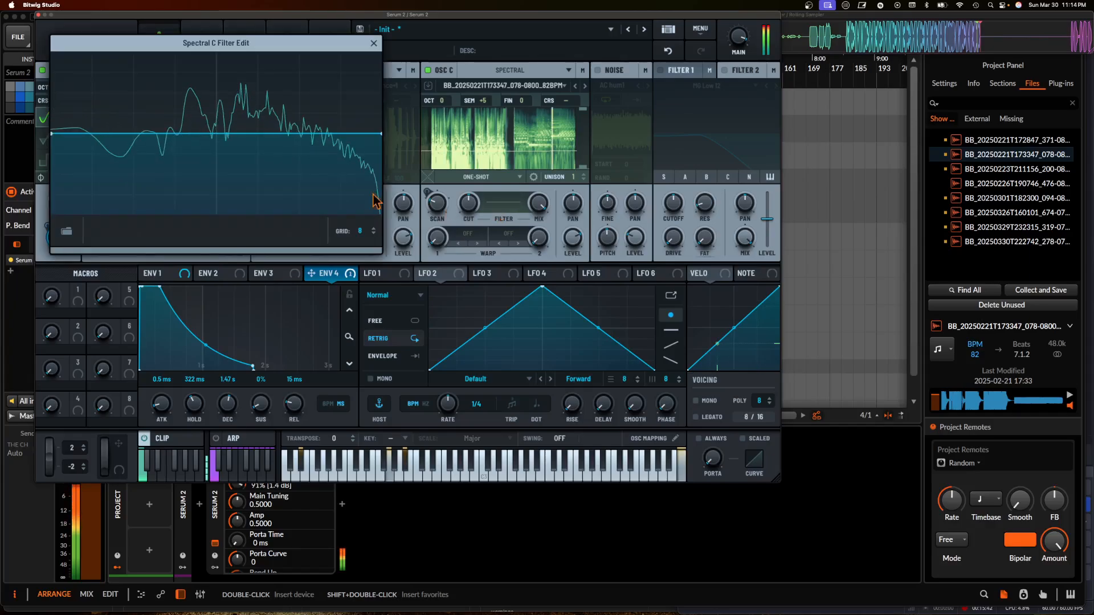
{"action": "left_click_drag", "start_coordinate": [205, 132], "coordinate": [202, 182]}
{"action": "double_click", "coordinate": [202, 135]}
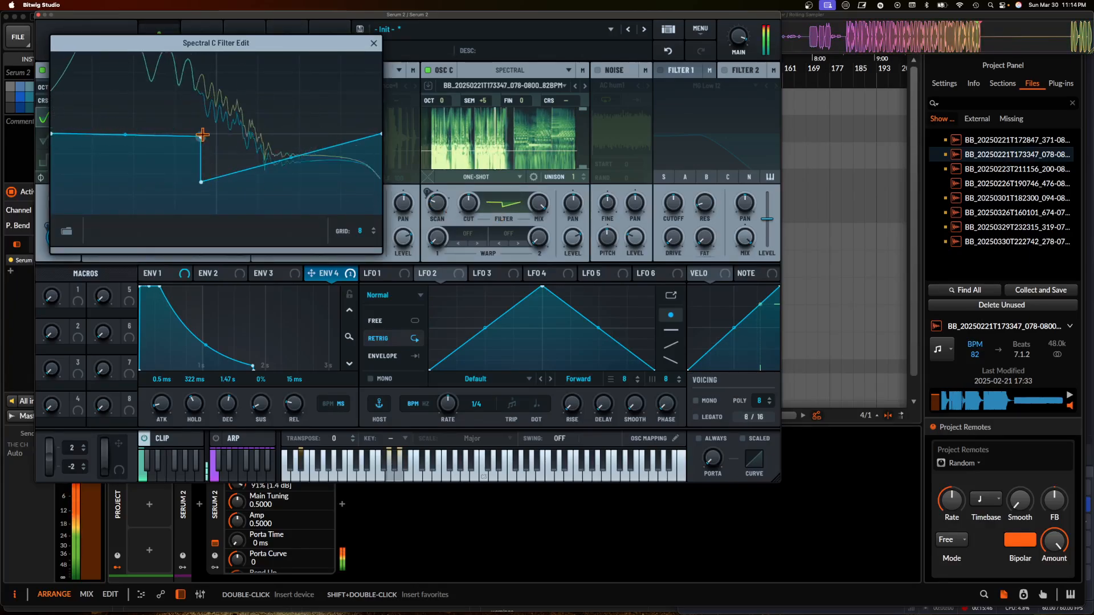
{"action": "left_click_drag", "start_coordinate": [202, 135], "coordinate": [182, 121]}
{"action": "double_click", "coordinate": [217, 131]}
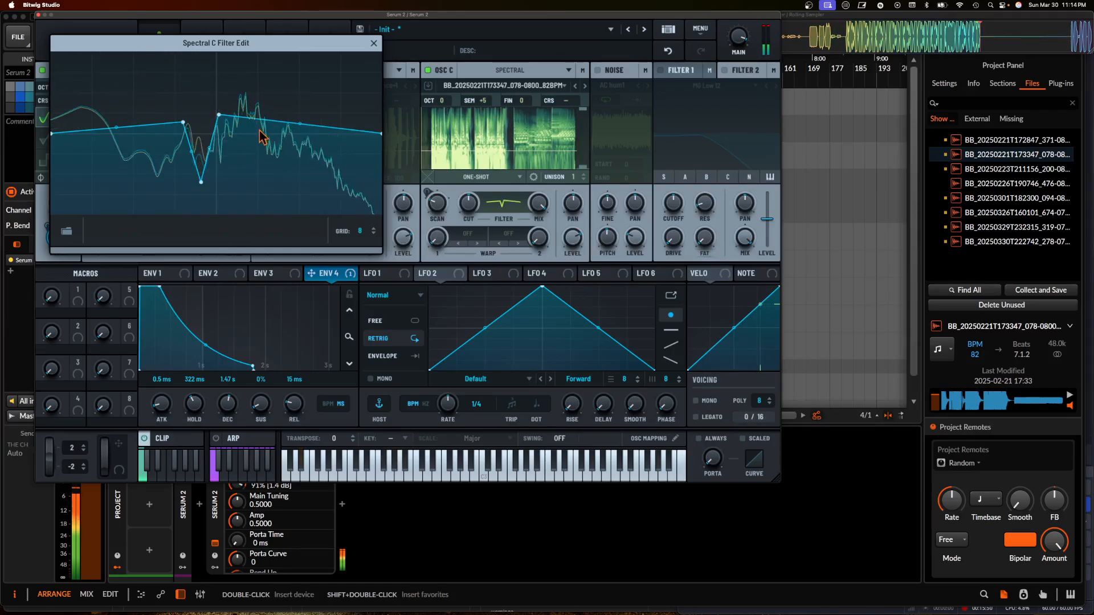
{"action": "left_click_drag", "start_coordinate": [256, 122], "coordinate": [233, 174]}
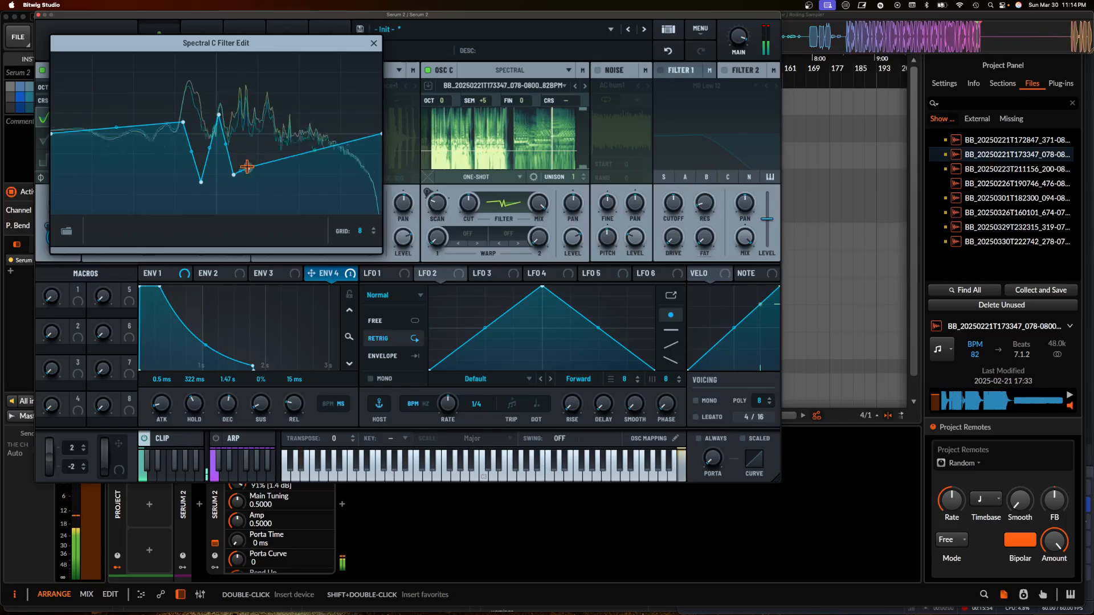
{"action": "left_click_drag", "start_coordinate": [248, 168], "coordinate": [284, 122]}
- Add a dip in the lower range of oscillator C's spectral filter curve, close the curve editor, and sweep the filter cutoff
{"action": "left_click_drag", "start_coordinate": [114, 127], "coordinate": [116, 154]}
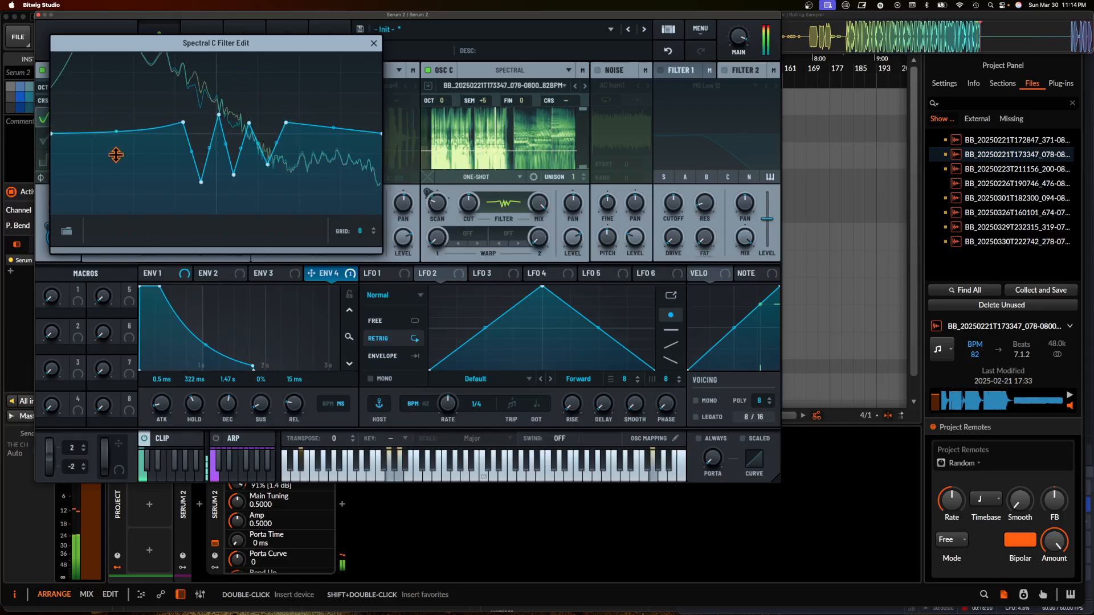
{"action": "double_click", "coordinate": [122, 166]}
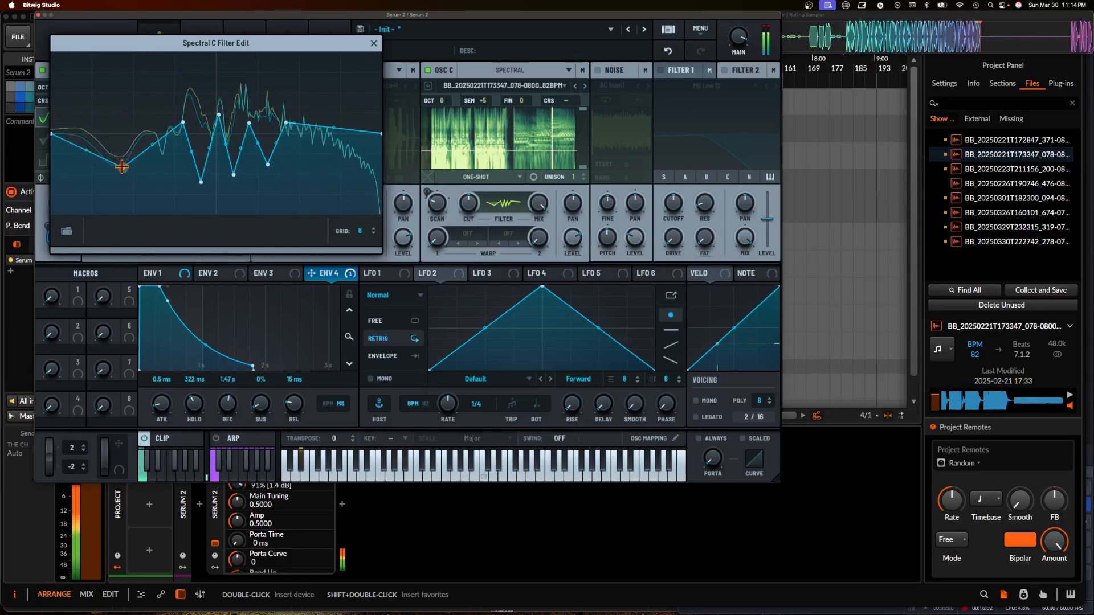
{"action": "double_click", "coordinate": [122, 165]}
{"action": "double_click", "coordinate": [135, 169]}
{"action": "left_click_drag", "start_coordinate": [135, 169], "coordinate": [160, 176]}
{"action": "left_click", "coordinate": [374, 44]}
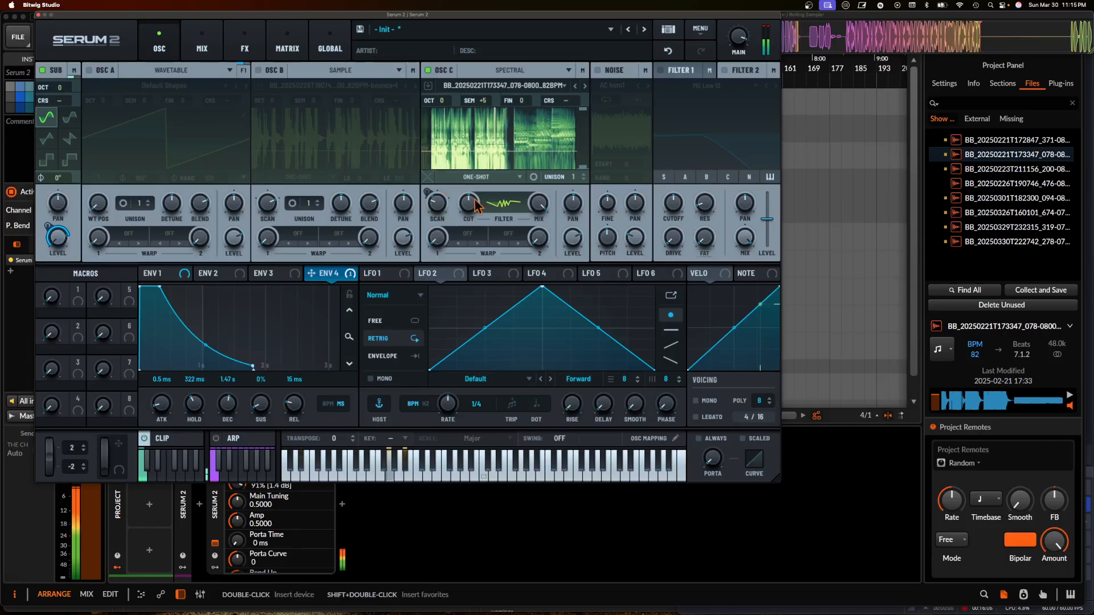
{"action": "left_click_drag", "start_coordinate": [469, 202], "coordinate": [424, 186]}
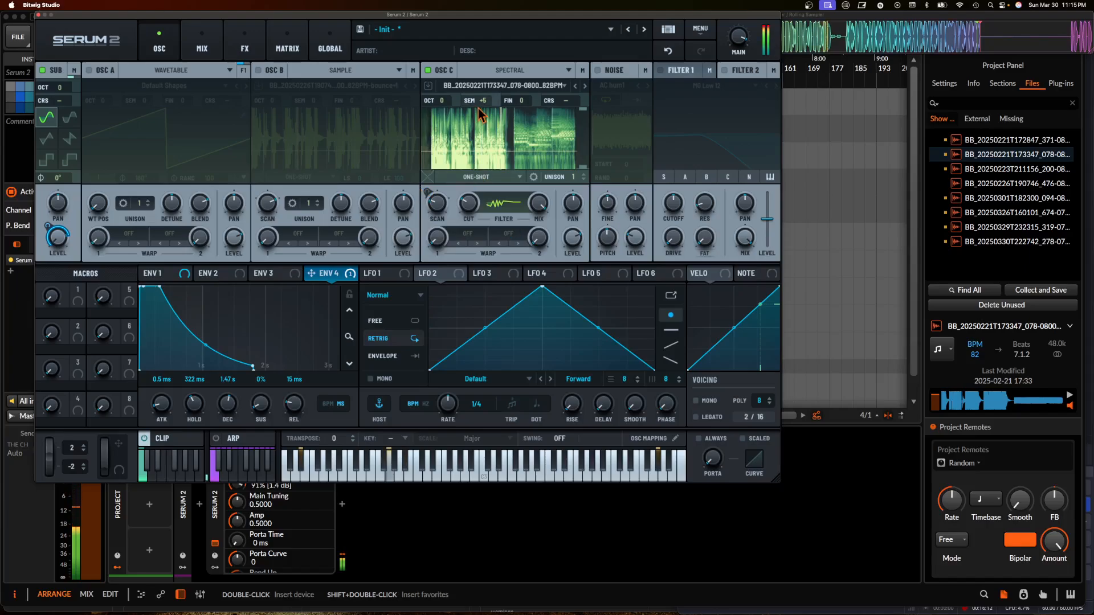
- Try the Voc (Sub) spectral mode as oscillator C's first warp
{"action": "left_click", "coordinate": [482, 246]}
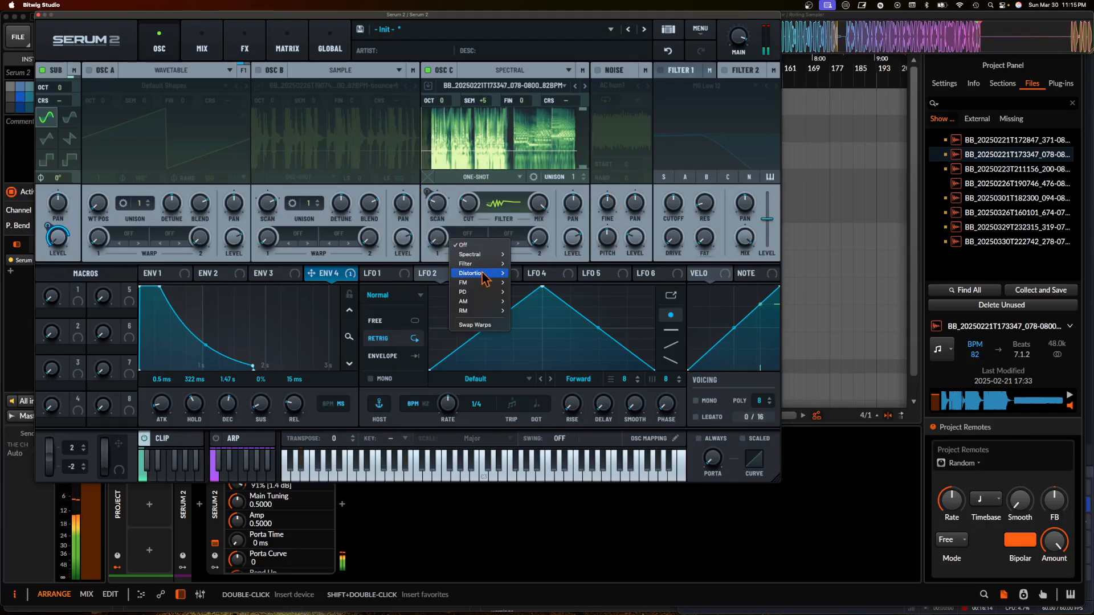
{"action": "mouse_move", "coordinate": [478, 254]}
{"action": "mouse_move", "coordinate": [547, 461]}
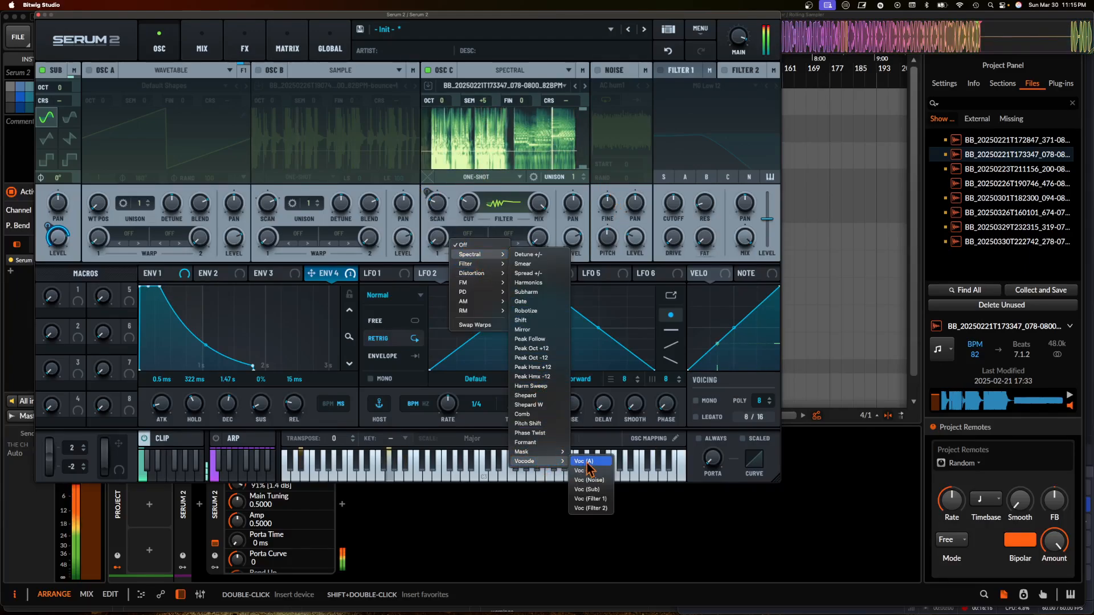
{"action": "left_click", "coordinate": [593, 490]}
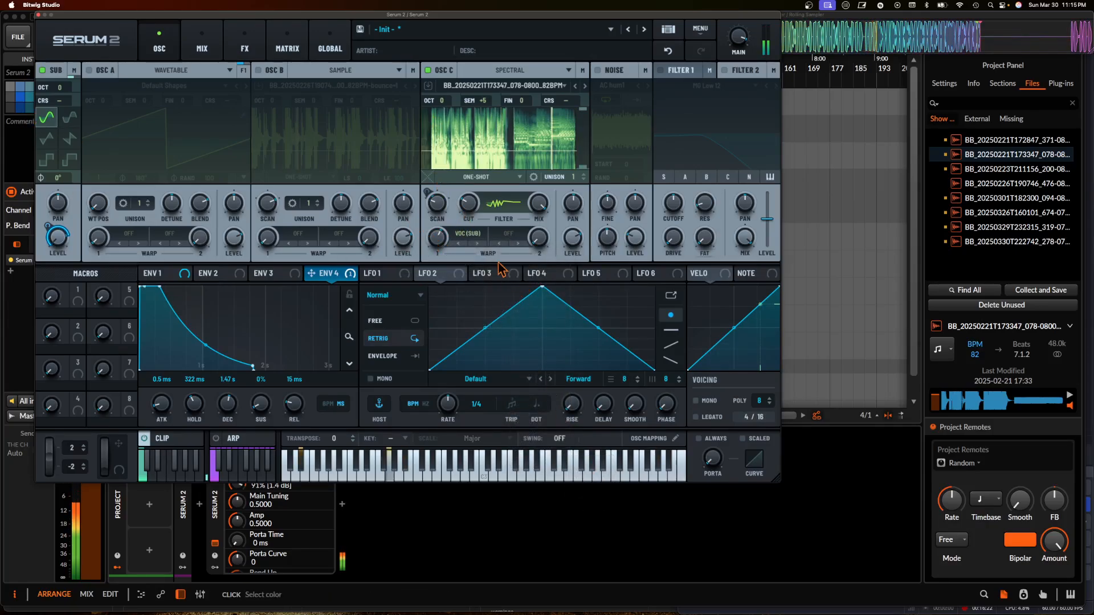
- Try the Mask (Sub) spectral mode as oscillator C's first warp and adjust its amount
{"action": "left_click", "coordinate": [468, 234]}
{"action": "mouse_move", "coordinate": [479, 254]}
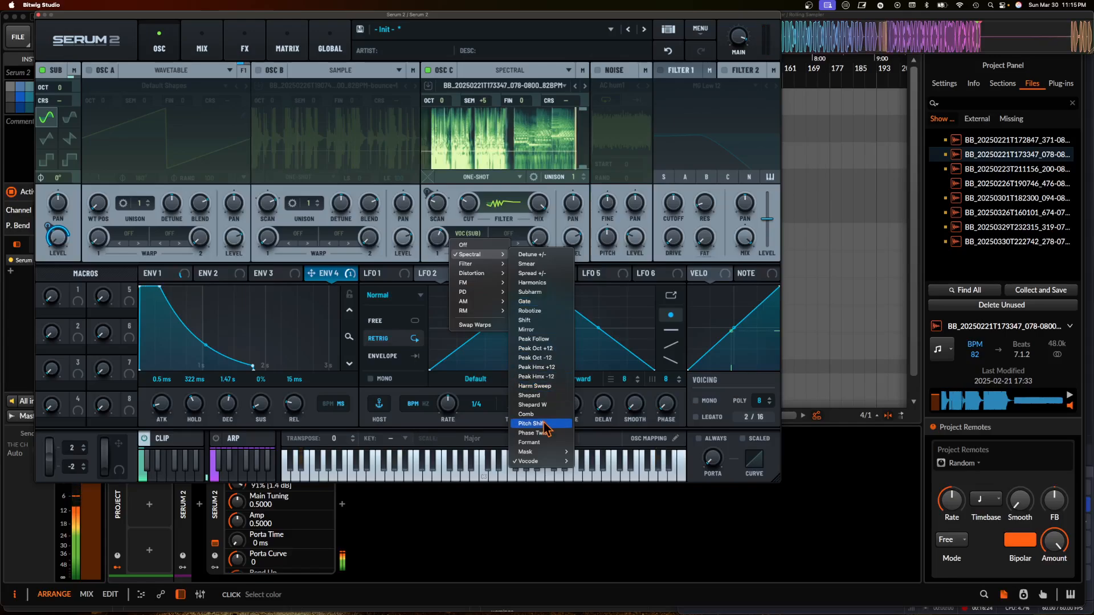
{"action": "mouse_move", "coordinate": [536, 451]}
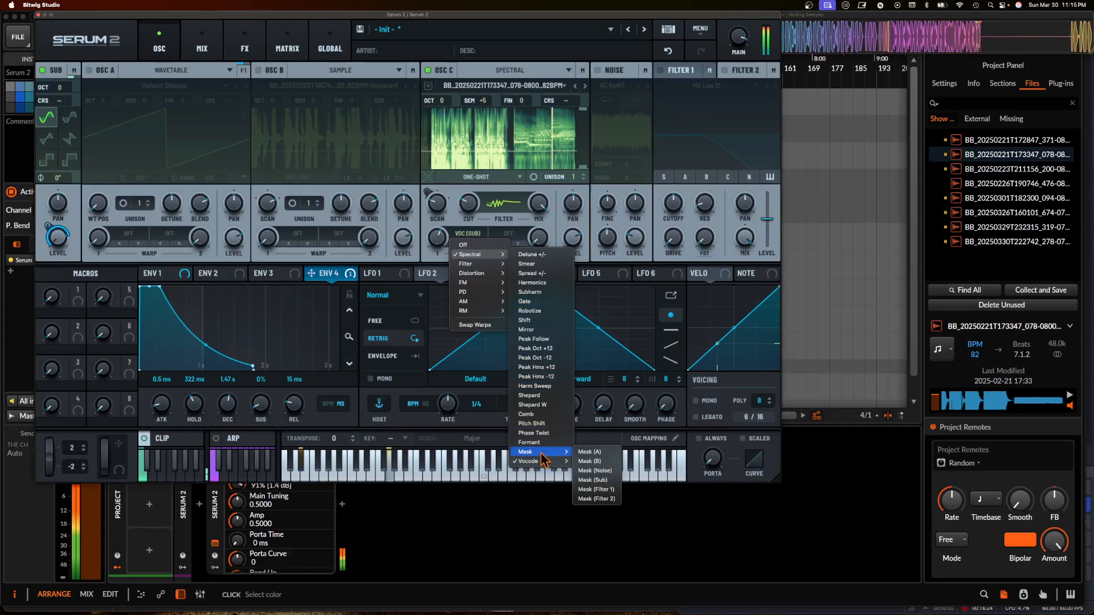
{"action": "left_click", "coordinate": [593, 480]}
{"action": "left_click_drag", "start_coordinate": [441, 227], "coordinate": [435, 208]}
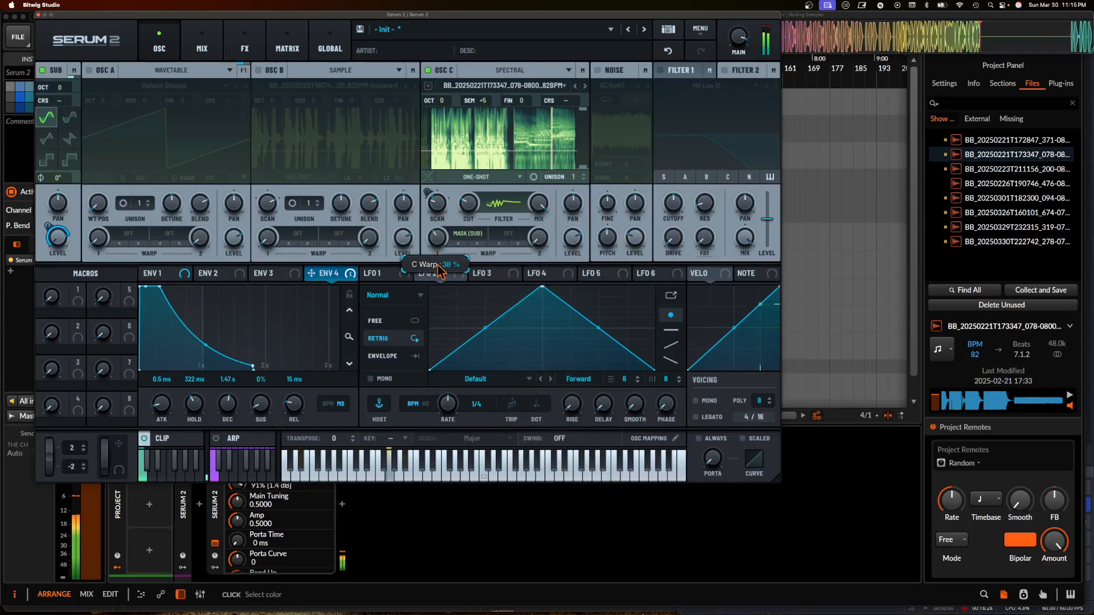
- Try the Harmonics spectral mode as oscillator C's first warp and adjust its amount
{"action": "left_click", "coordinate": [466, 233]}
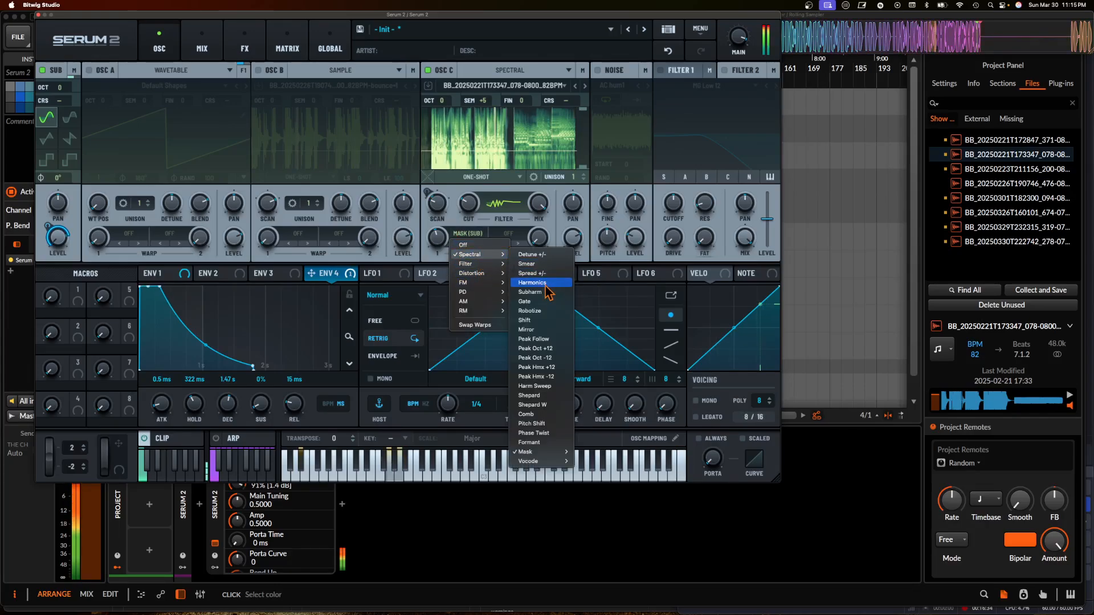
{"action": "left_click", "coordinate": [549, 292]}
{"action": "left_click_drag", "start_coordinate": [438, 254], "coordinate": [433, 261]}
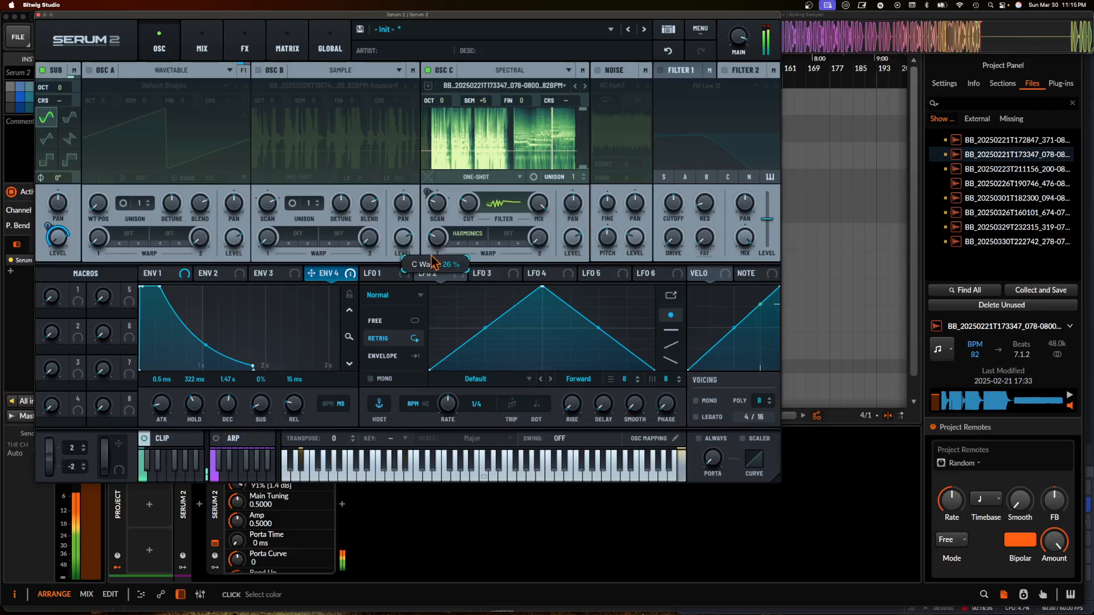
- Set oscillator C's first warp to Spread +/- and raise the small slider beneath it
{"action": "left_click", "coordinate": [456, 244]}
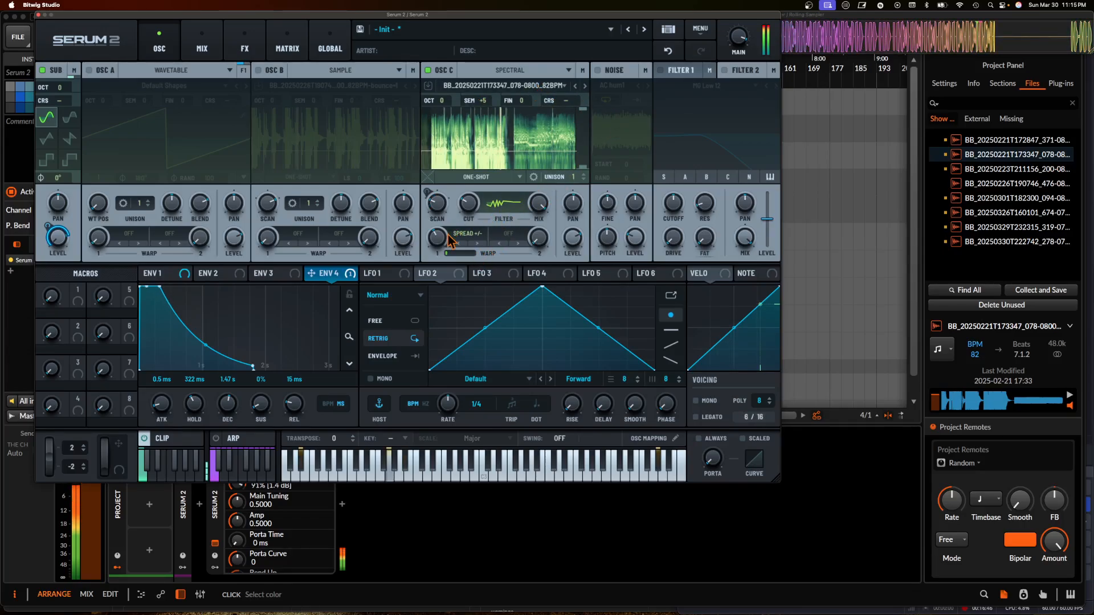
{"action": "left_click_drag", "start_coordinate": [455, 253], "coordinate": [458, 253]}
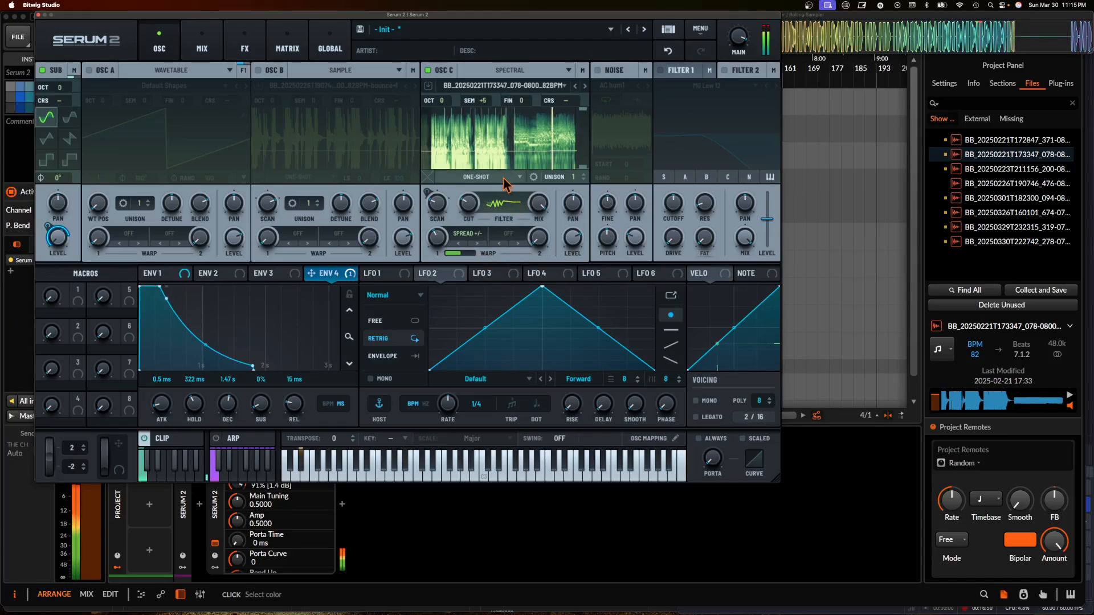
{"action": "left_click", "coordinate": [584, 175]}
{"action": "left_click", "coordinate": [583, 179]}
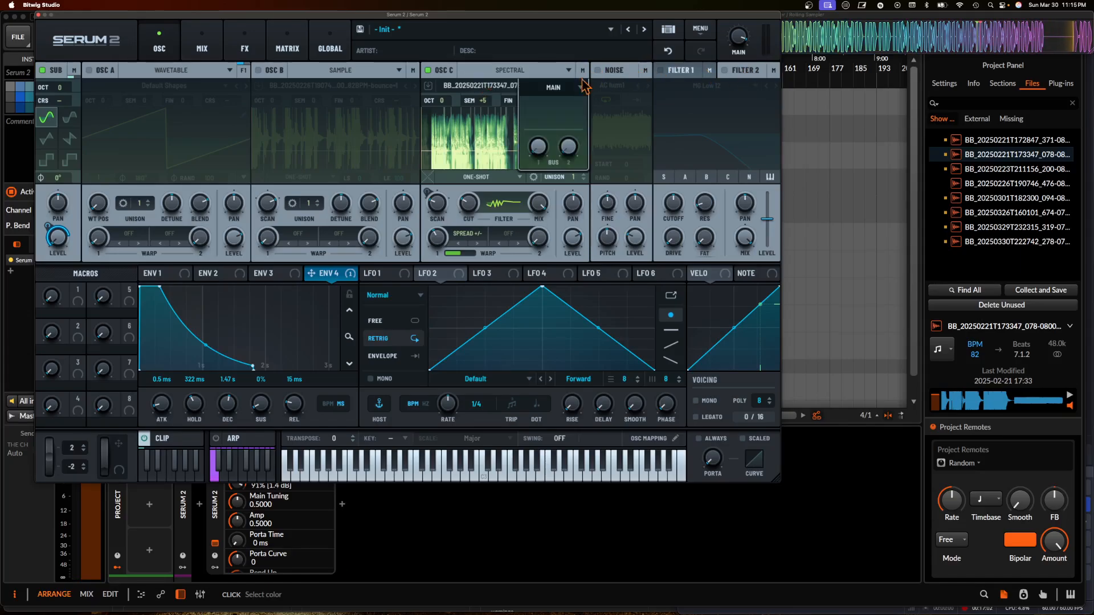
- Route oscillator C to the filters with the balance fully on Filter 2, and turn on Filter 2
{"action": "left_click", "coordinate": [581, 87]}
{"action": "left_click", "coordinate": [556, 106]}
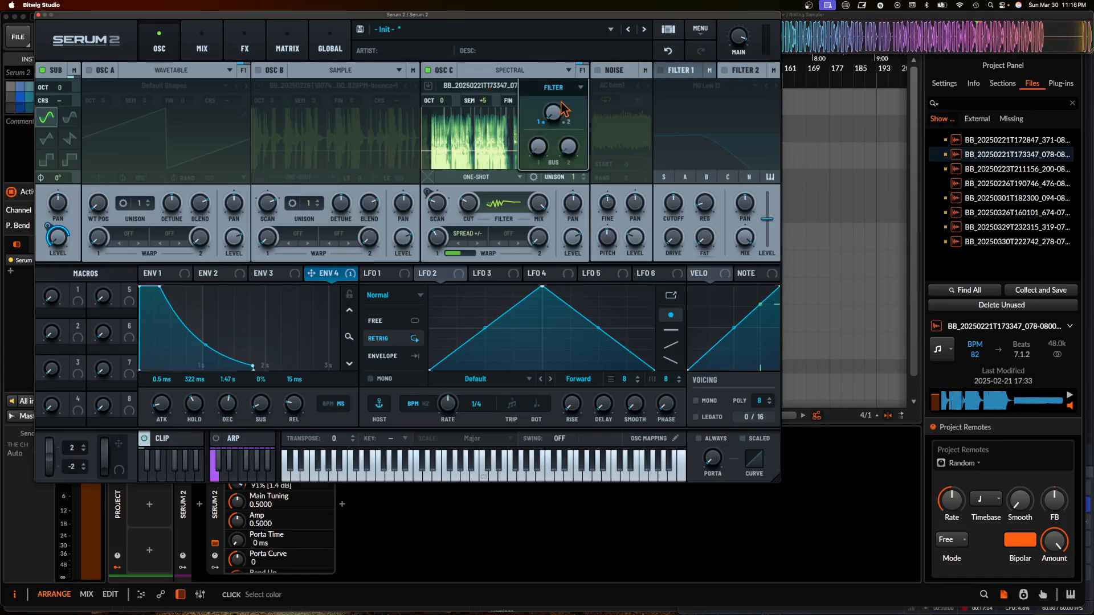
{"action": "left_click_drag", "start_coordinate": [563, 121], "coordinate": [627, 100]}
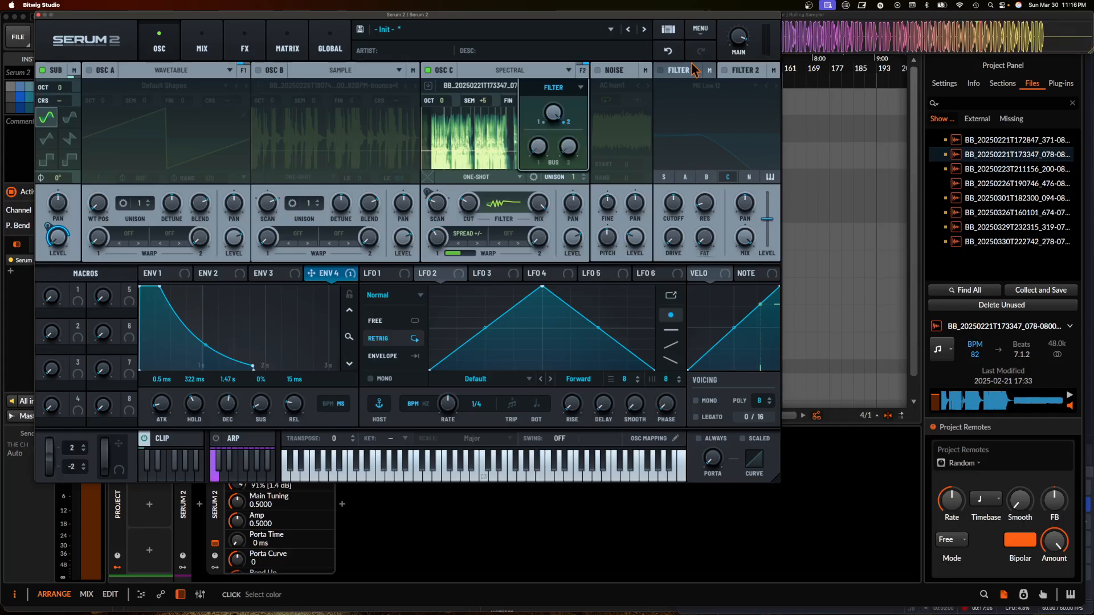
{"action": "left_click", "coordinate": [724, 71]}
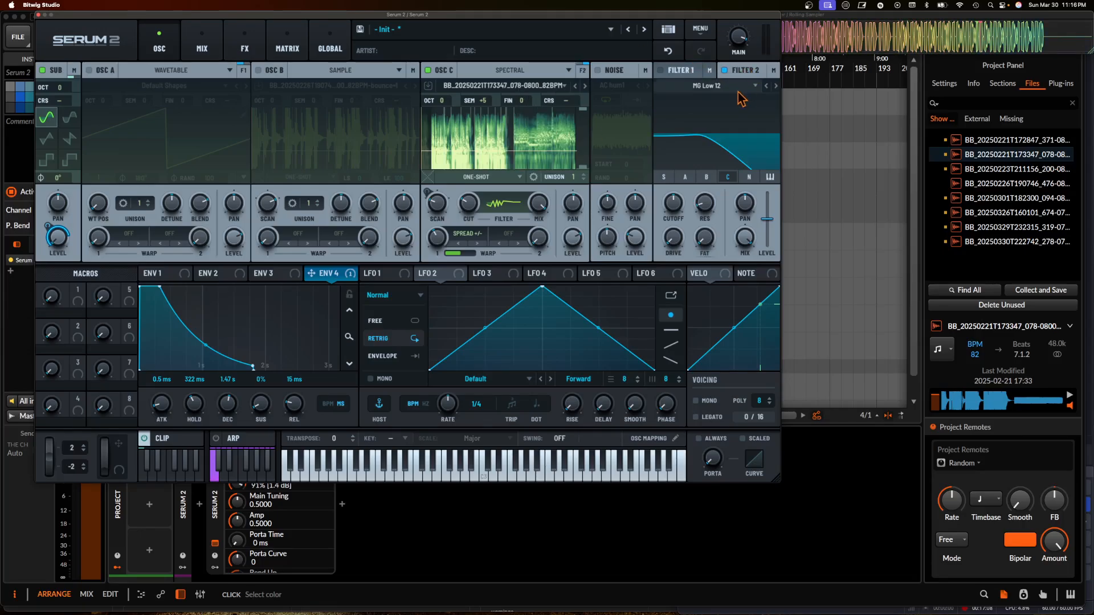
{"action": "left_click", "coordinate": [773, 71]}
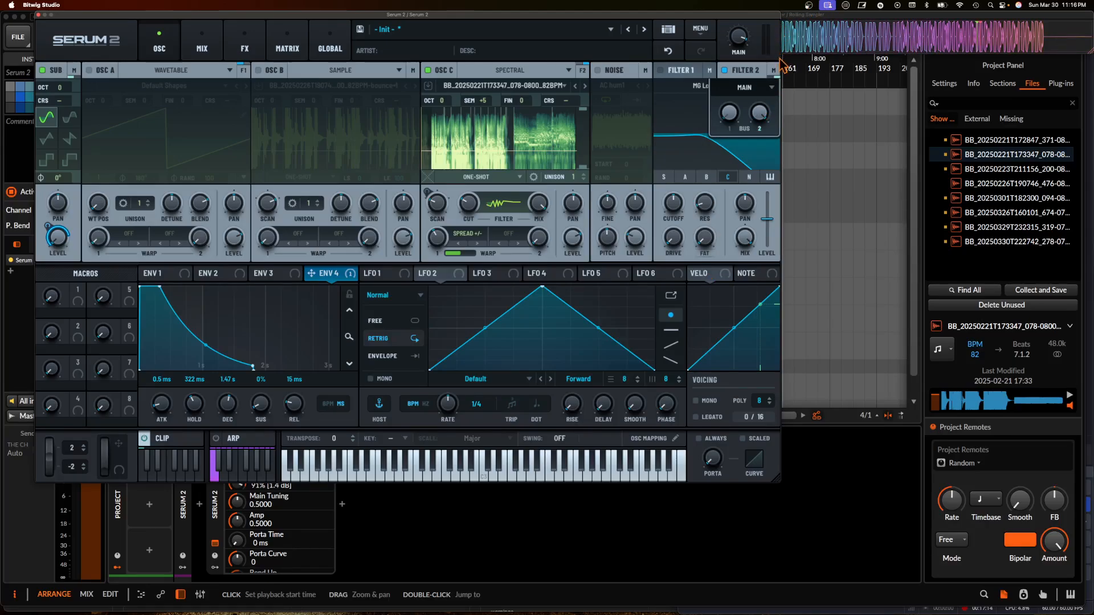
- Change Filter 2's type to PZ SVF from the S2 filters
{"action": "left_click", "coordinate": [700, 112]}
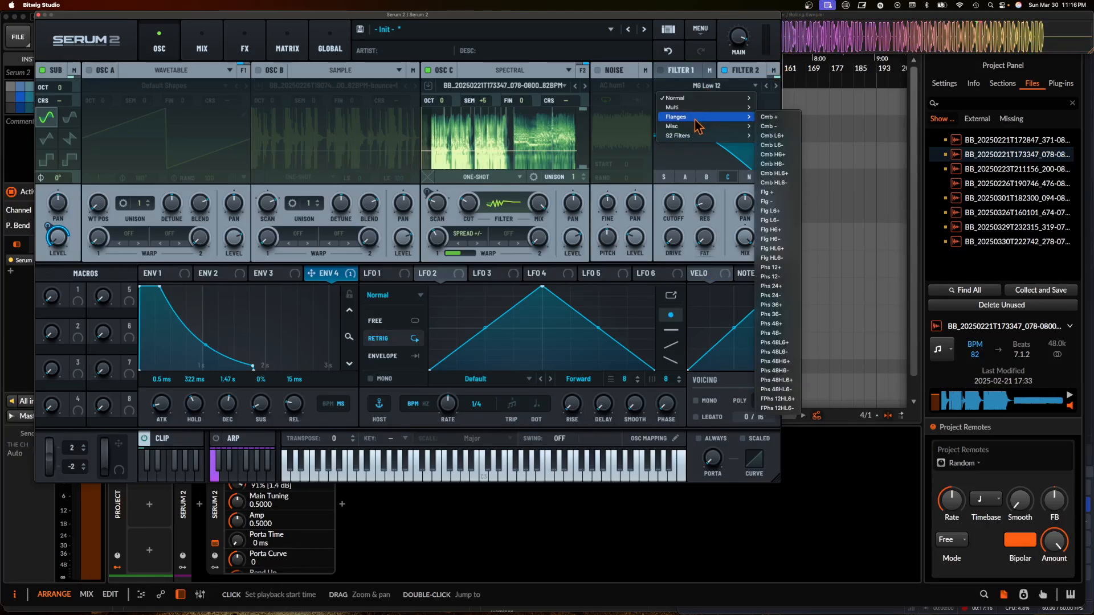
{"action": "mouse_move", "coordinate": [741, 135]}
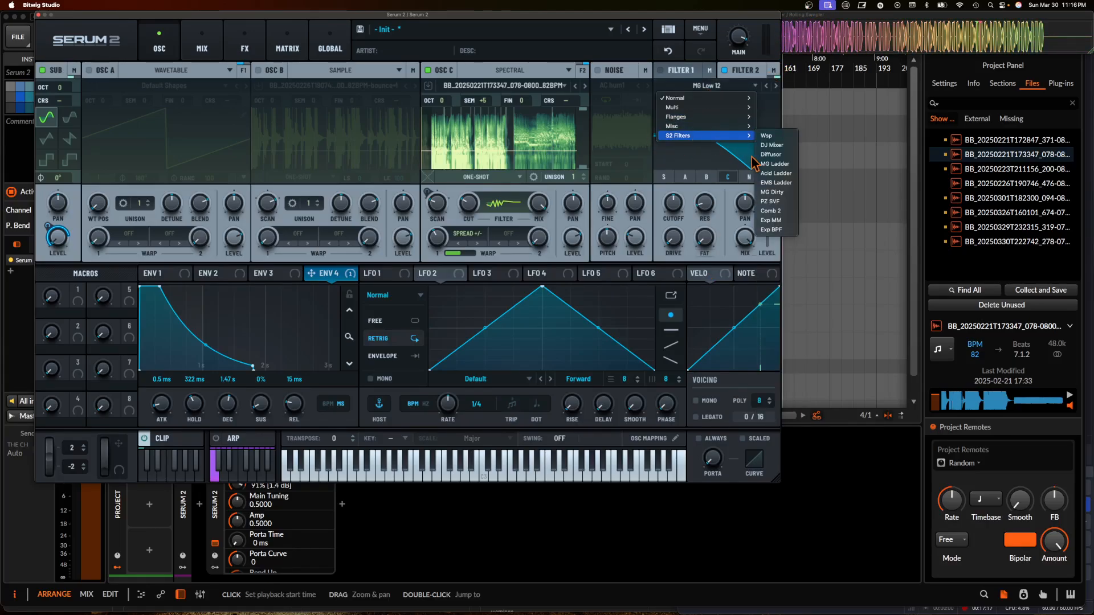
{"action": "left_click", "coordinate": [770, 201]}
- Shape Filter 2's curve by boosting bands 3, 4 and 6 and cutting bands 2 and 5, and lower its cutoff
{"action": "left_click", "coordinate": [660, 85]}
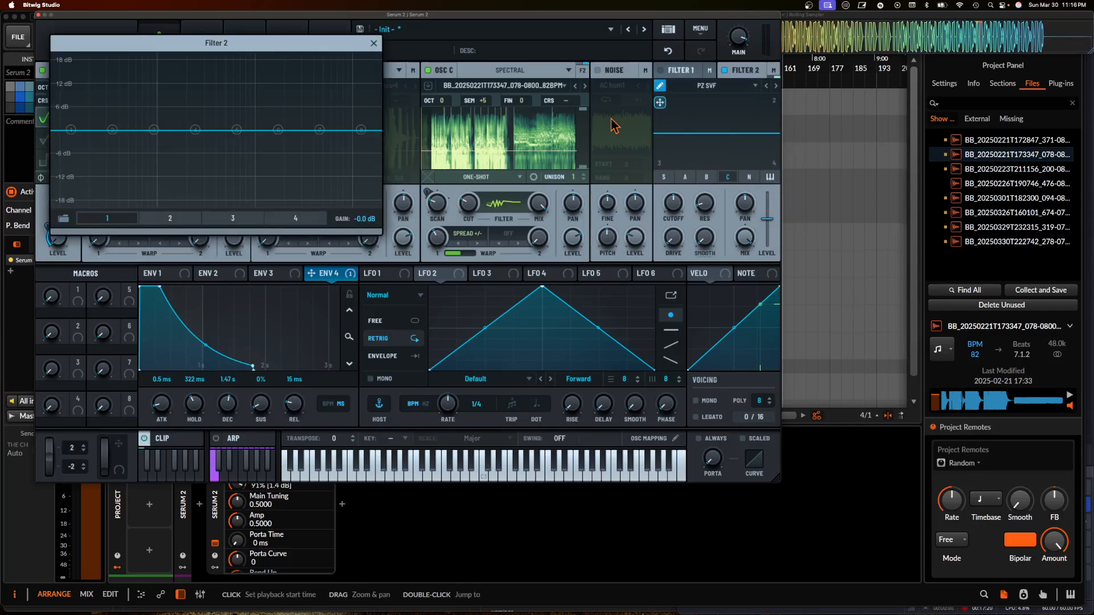
{"action": "left_click_drag", "start_coordinate": [236, 131], "coordinate": [235, 167]}
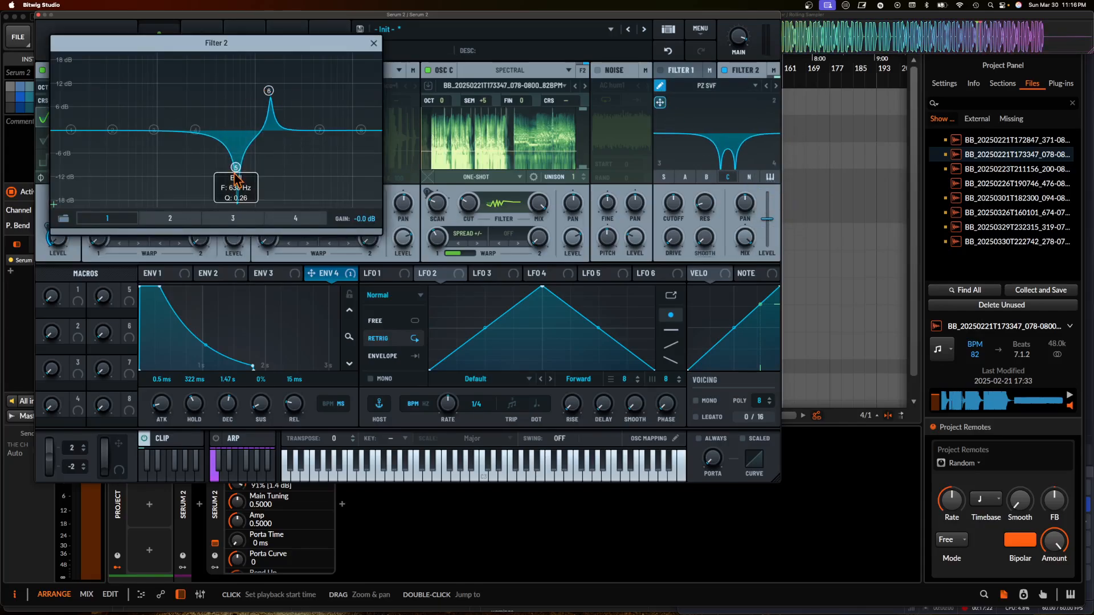
{"action": "mouse_move", "coordinate": [195, 131]}
{"action": "left_mouse_down"}
{"action": "mouse_move", "coordinate": [195, 105]}
{"action": "mouse_move", "coordinate": [154, 93]}
{"action": "left_mouse_up"}
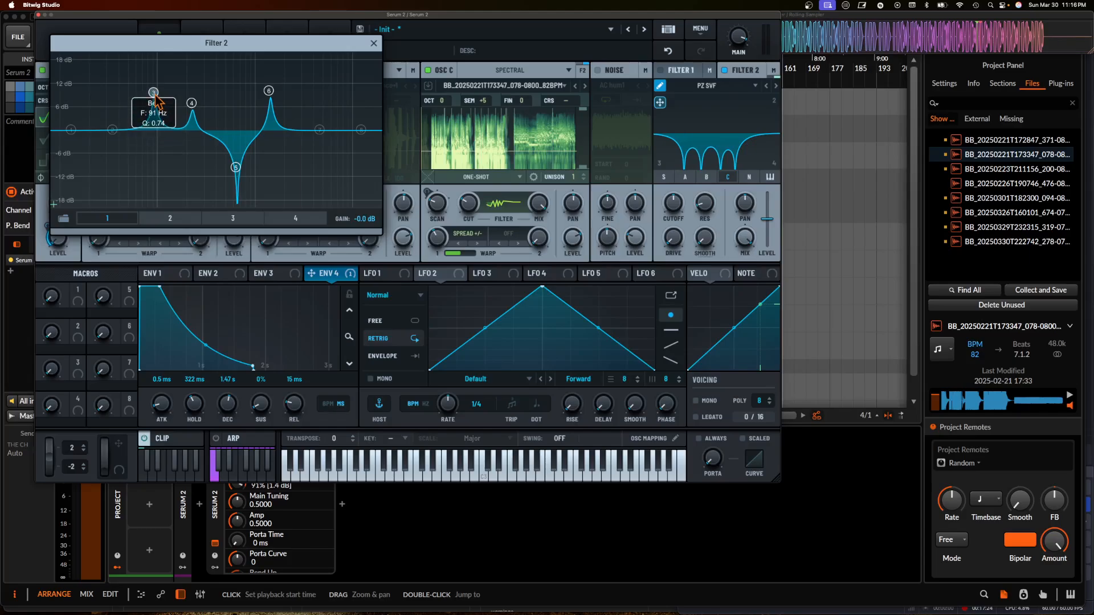
{"action": "left_click_drag", "start_coordinate": [112, 131], "coordinate": [174, 163]}
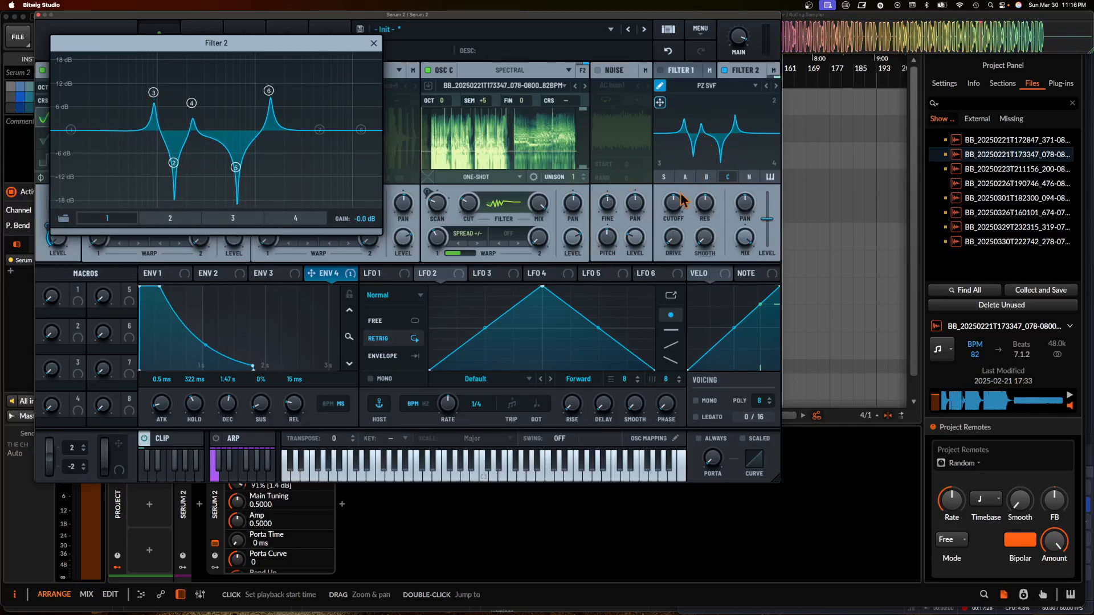
{"action": "left_click_drag", "start_coordinate": [673, 202], "coordinate": [671, 225]}
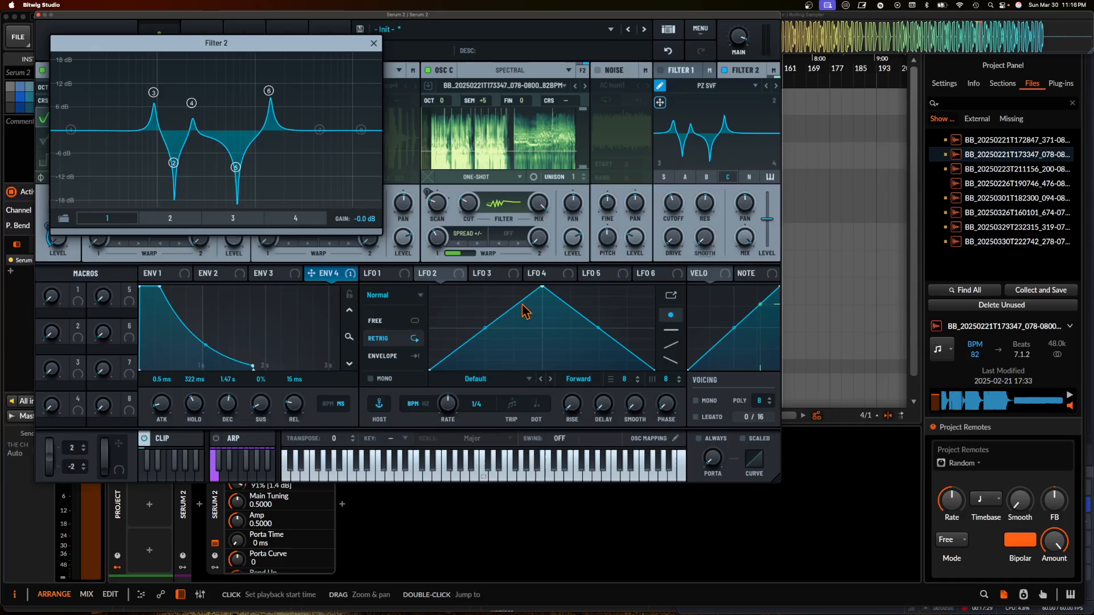
- Set LFO 4 to S&H, assign it to Filter 2's cutoff, and switch it to Retrig
{"action": "left_click", "coordinate": [540, 281]}
{"action": "left_click", "coordinate": [419, 296]}
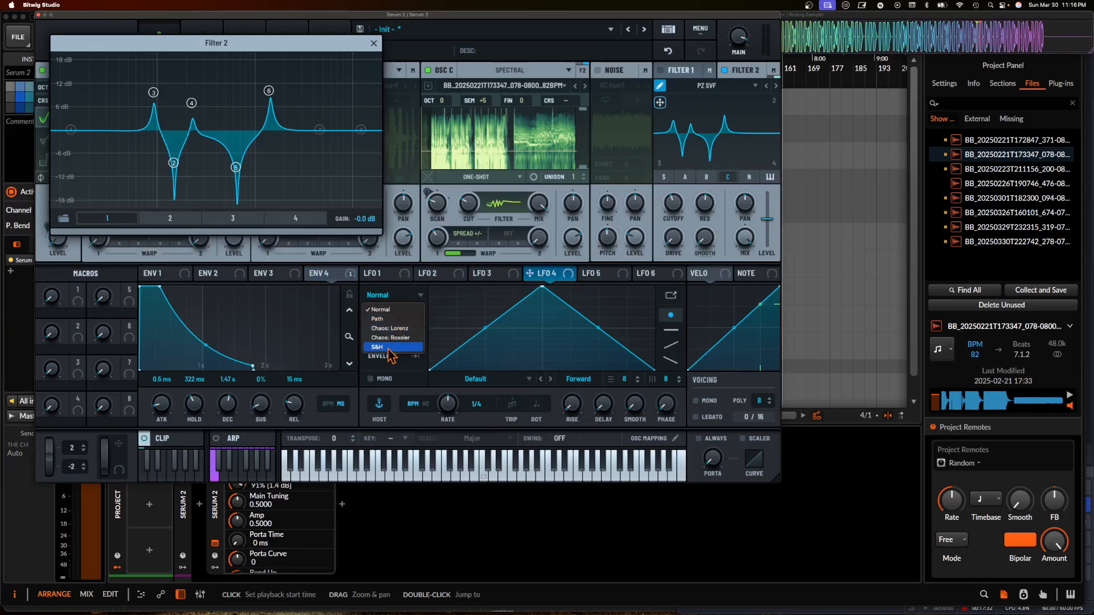
{"action": "left_click", "coordinate": [387, 350]}
{"action": "mouse_move", "coordinate": [530, 274]}
{"action": "left_mouse_down"}
{"action": "mouse_move", "coordinate": [693, 282]}
{"action": "mouse_move", "coordinate": [667, 196]}
{"action": "left_mouse_up"}
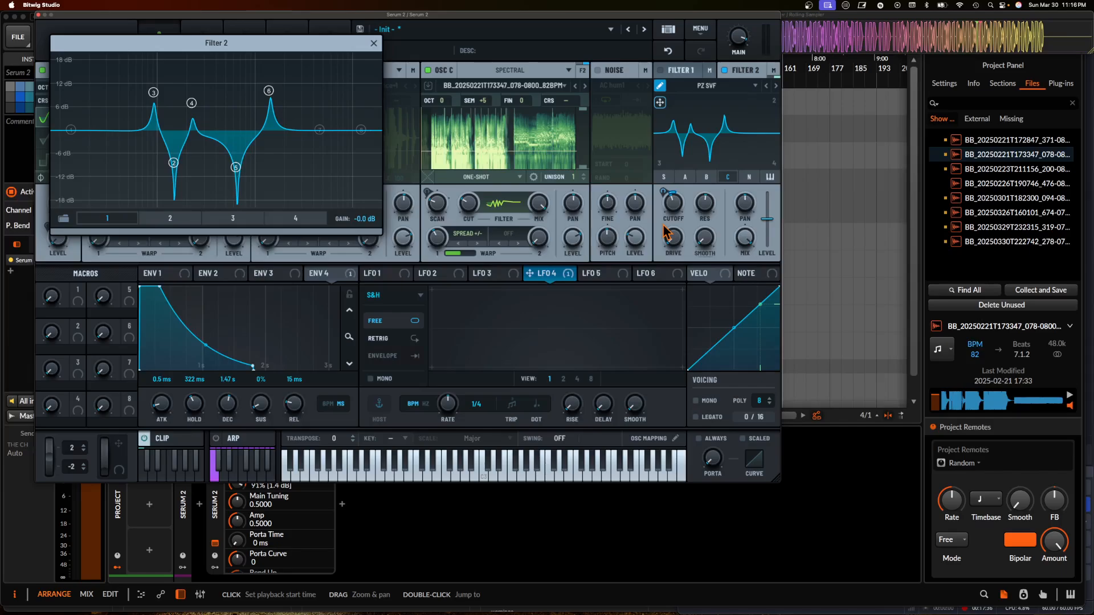
{"action": "left_click", "coordinate": [402, 342]}
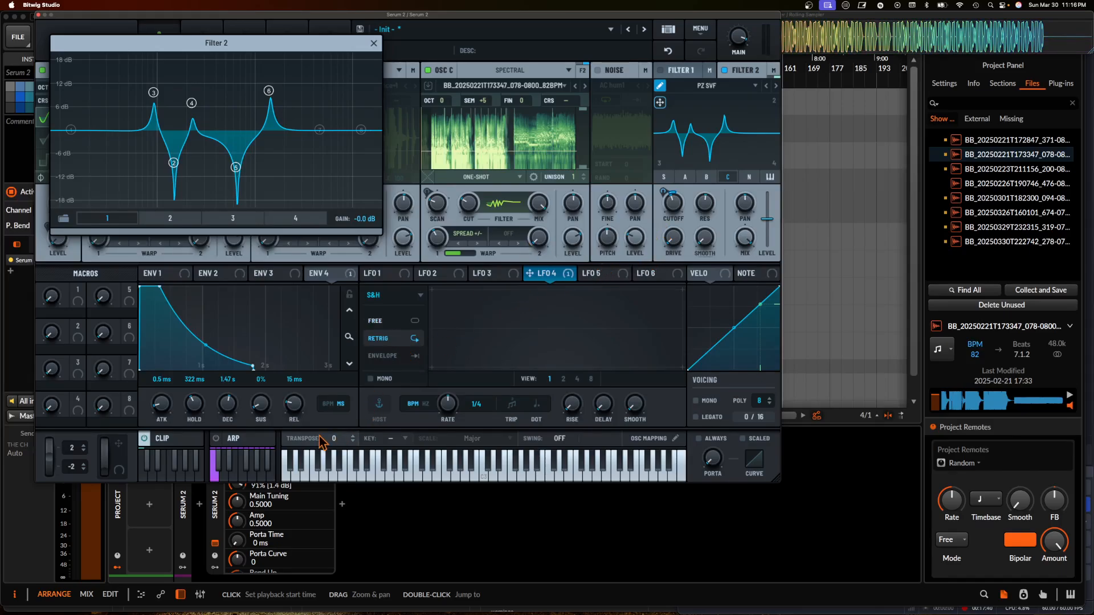
- Start clip playback to hear the modulated Filter 2, and close its curve editor
{"action": "left_click", "coordinate": [143, 479]}
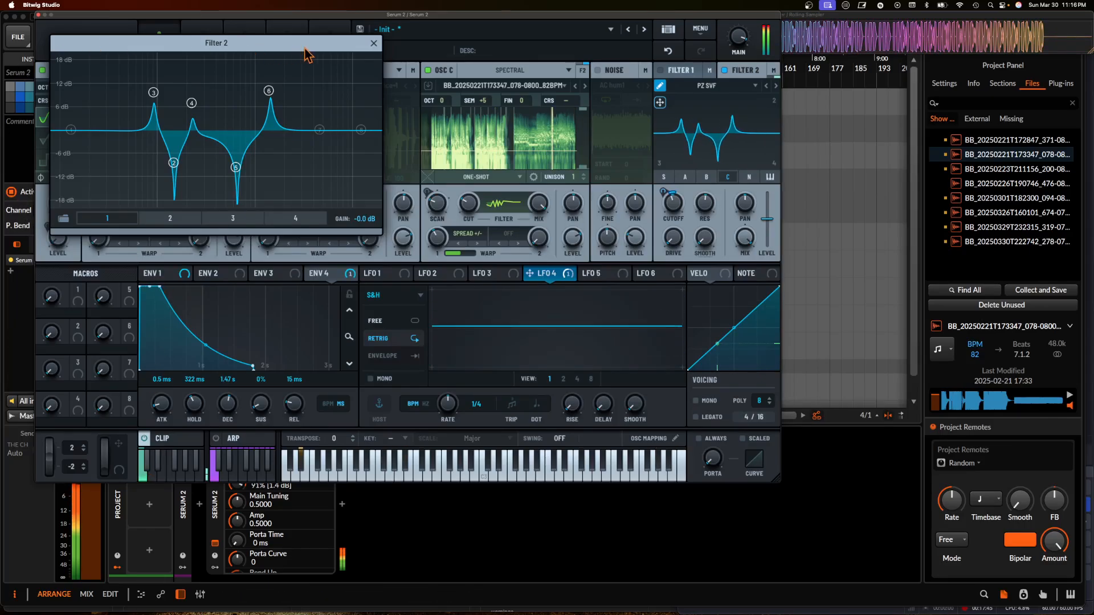
{"action": "left_click", "coordinate": [374, 43]}
{"action": "left_click", "coordinate": [244, 46]}
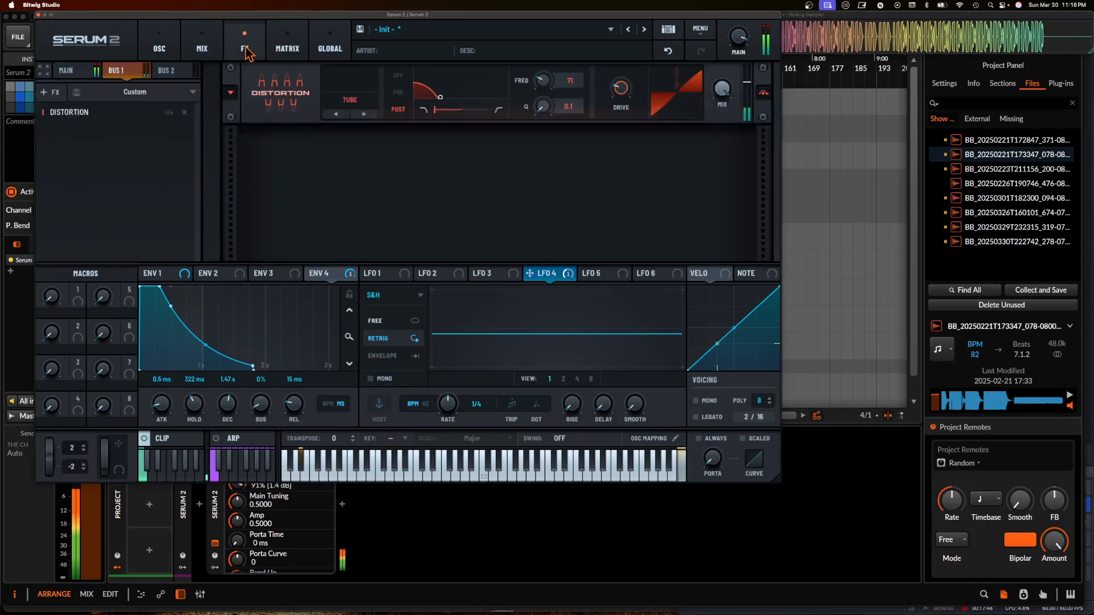
{"action": "left_click", "coordinate": [166, 71]}
{"action": "left_click", "coordinate": [146, 93]}
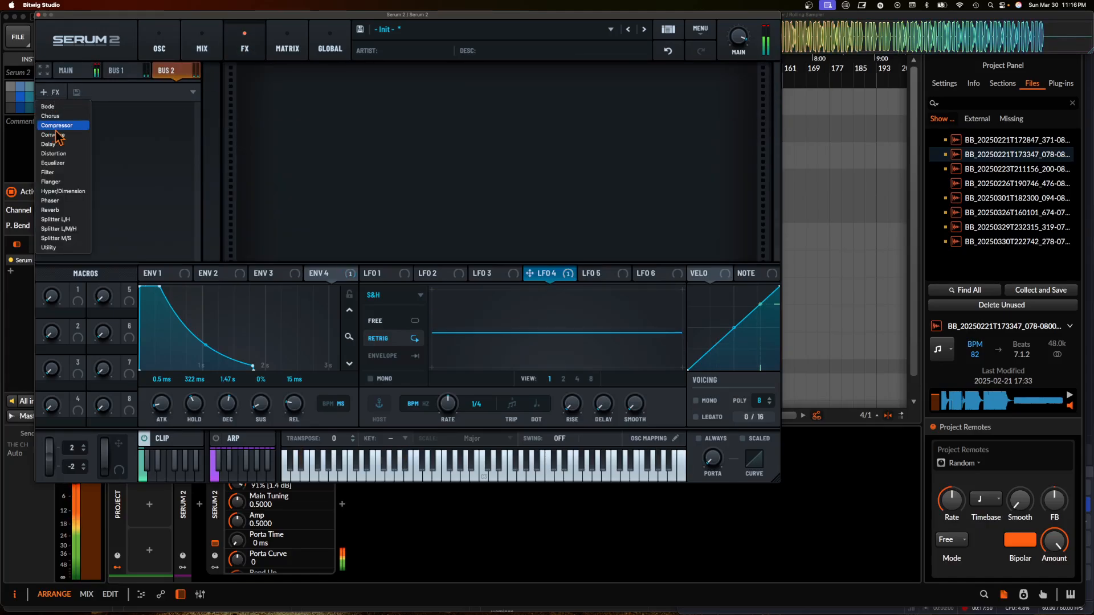
{"action": "left_click", "coordinate": [122, 139]}
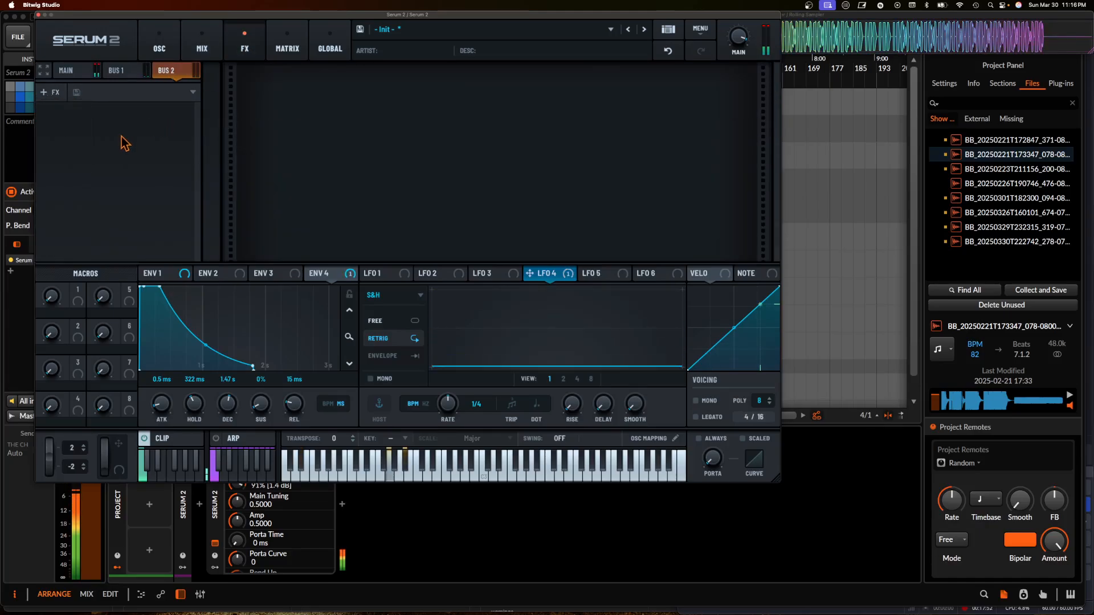
{"action": "left_click", "coordinate": [162, 48]}
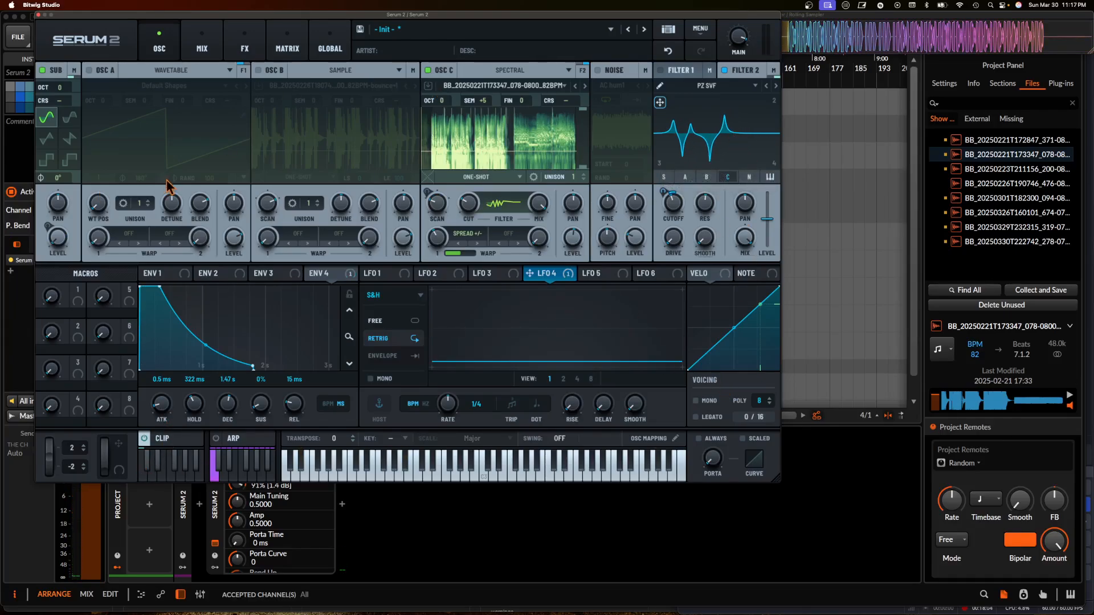
- Turn oscillator B back on and play the clip to hear the sub and both sliced oscillators together
{"action": "left_click", "coordinate": [259, 70]}
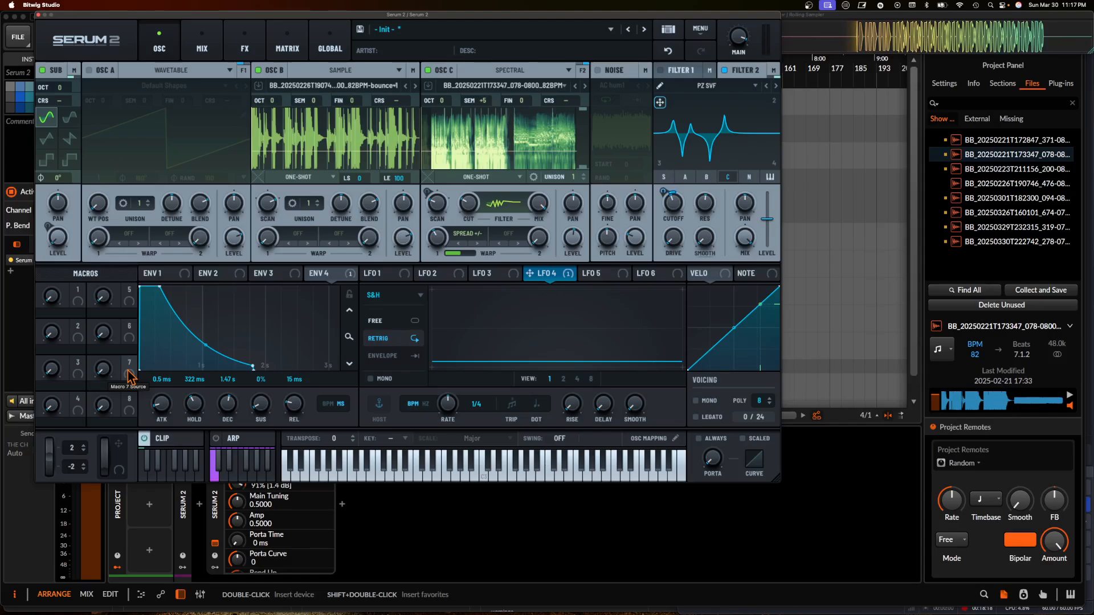
{"action": "left_click", "coordinate": [146, 480]}
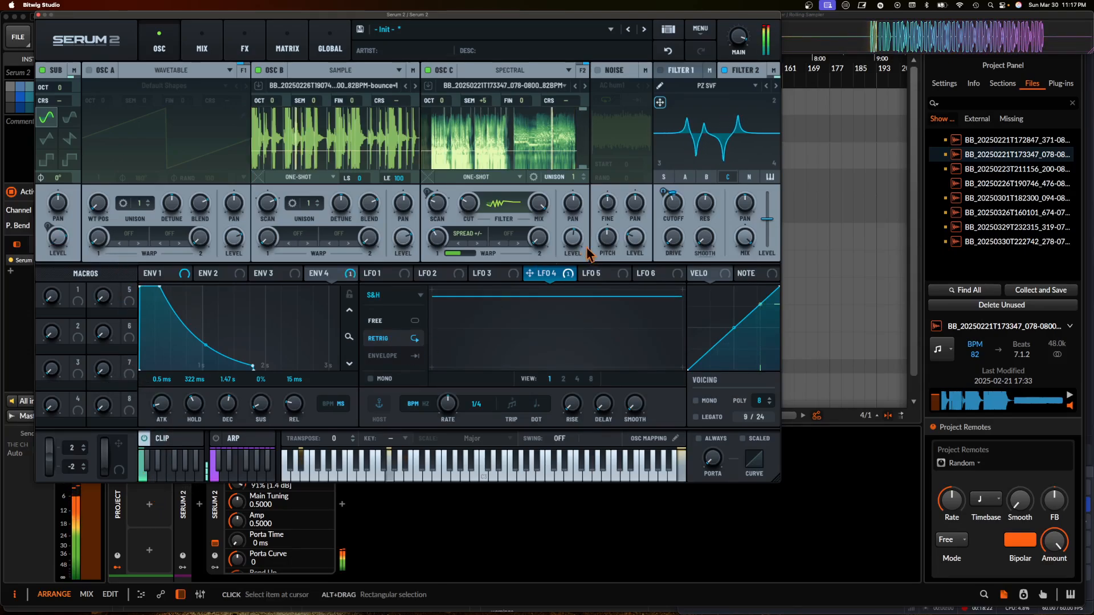
{"action": "mouse_move", "coordinate": [577, 260]}
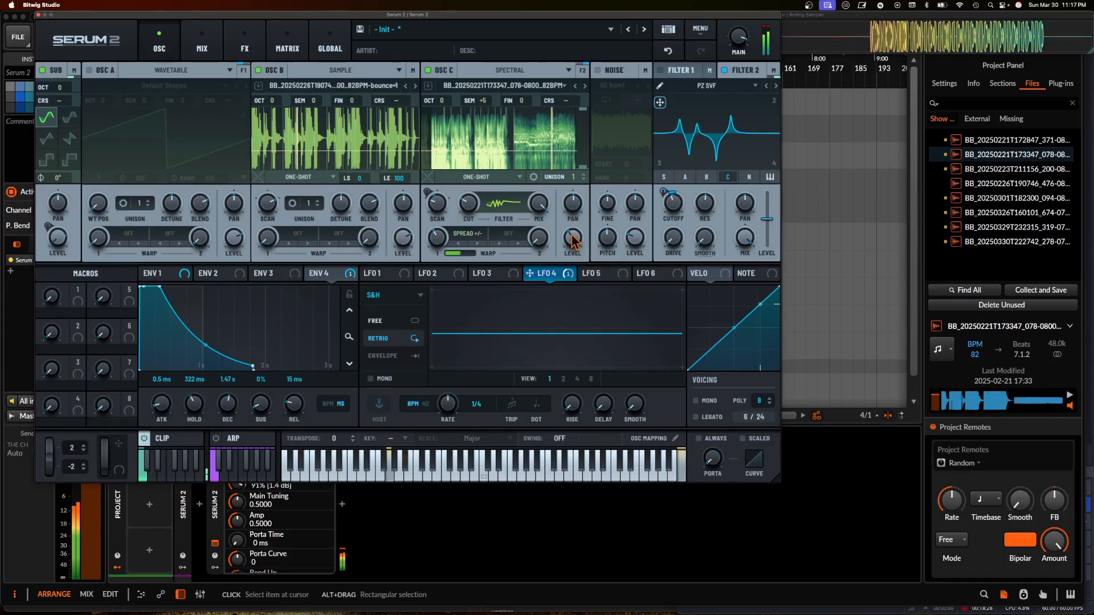
- Raise the G5 note at 1.3.2 in the clip to C6
{"action": "left_click", "coordinate": [196, 437]}
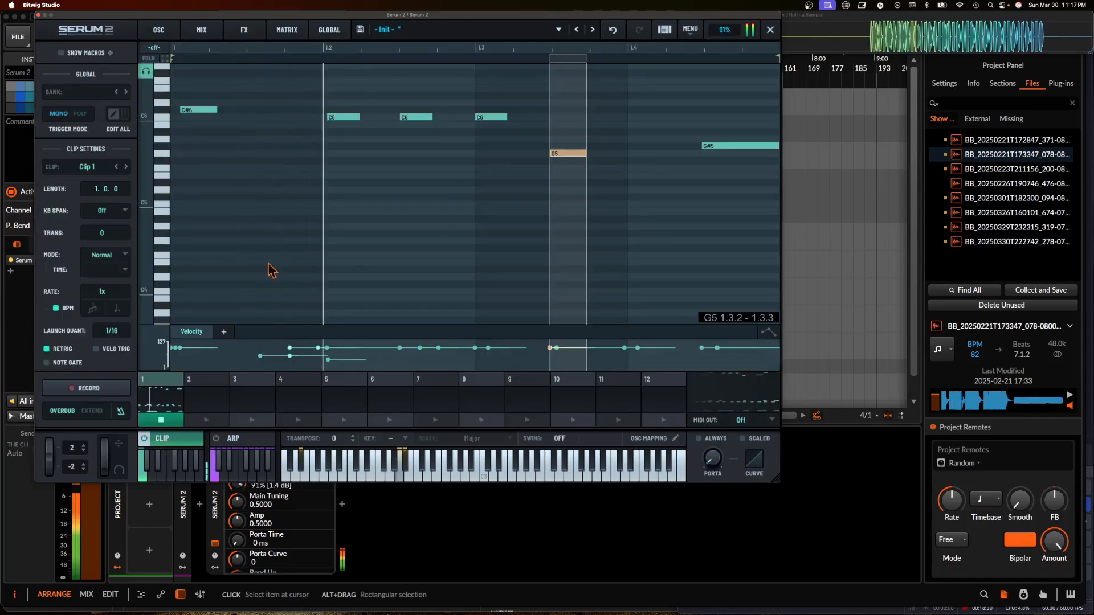
{"action": "scroll", "coordinate": [390, 192], "scroll_direction": "up", "scroll_amount": 3}
{"action": "scroll", "coordinate": [391, 192], "scroll_direction": "down", "scroll_amount": 2}
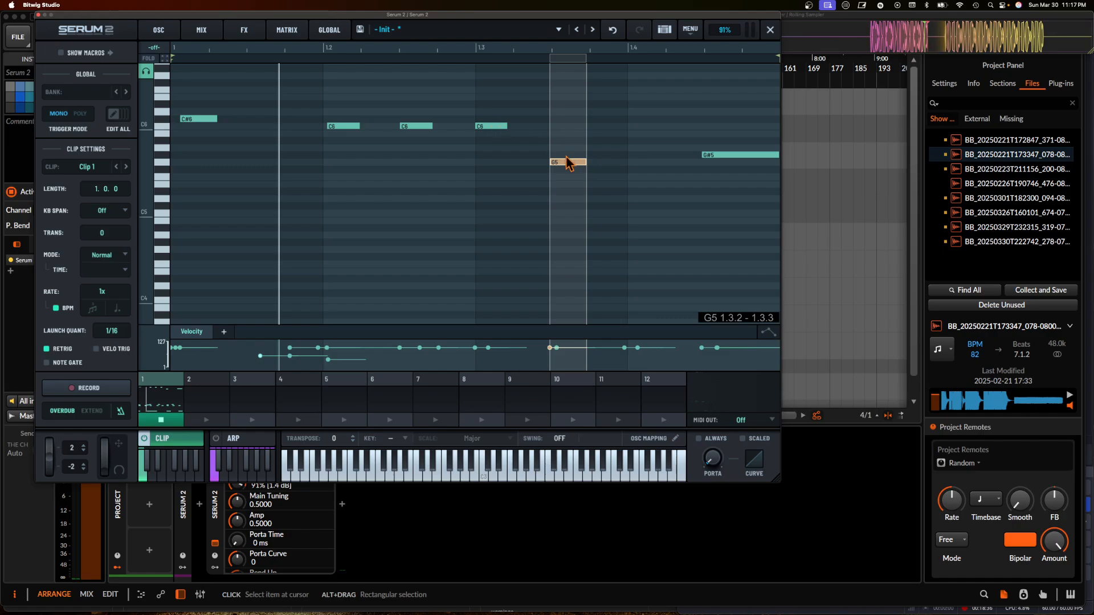
{"action": "left_click_drag", "start_coordinate": [567, 160], "coordinate": [563, 127]}
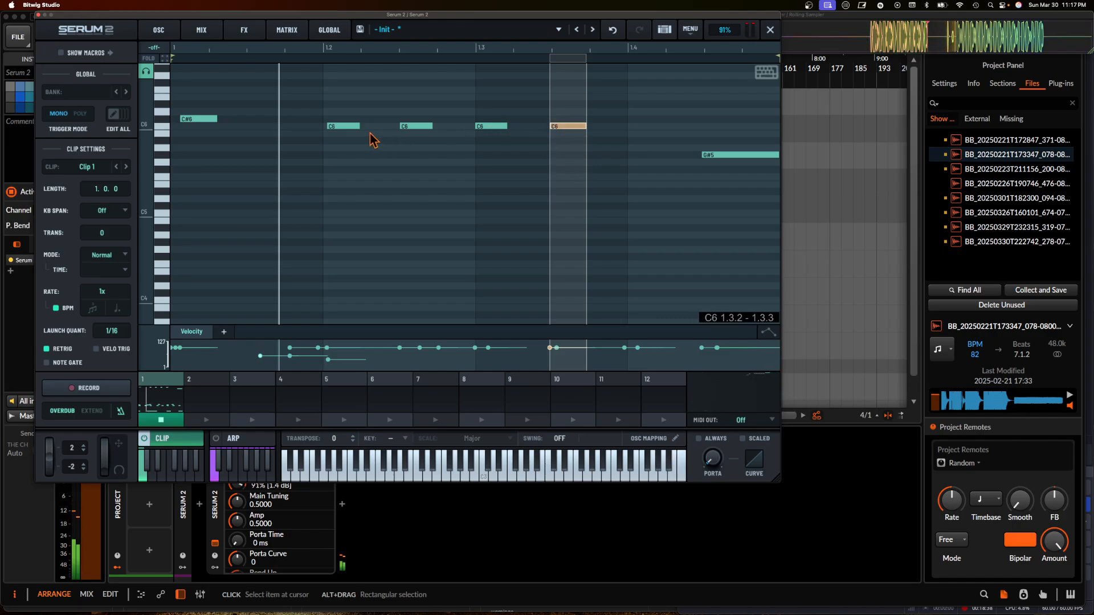
- Add two copies of the C6 note from 1.3.2 around beat 1.4, with the last one starting just after 1.4.1
{"action": "left_click", "coordinate": [346, 125]}
{"action": "left_click", "coordinate": [402, 126]}
{"action": "left_click", "coordinate": [533, 130]}
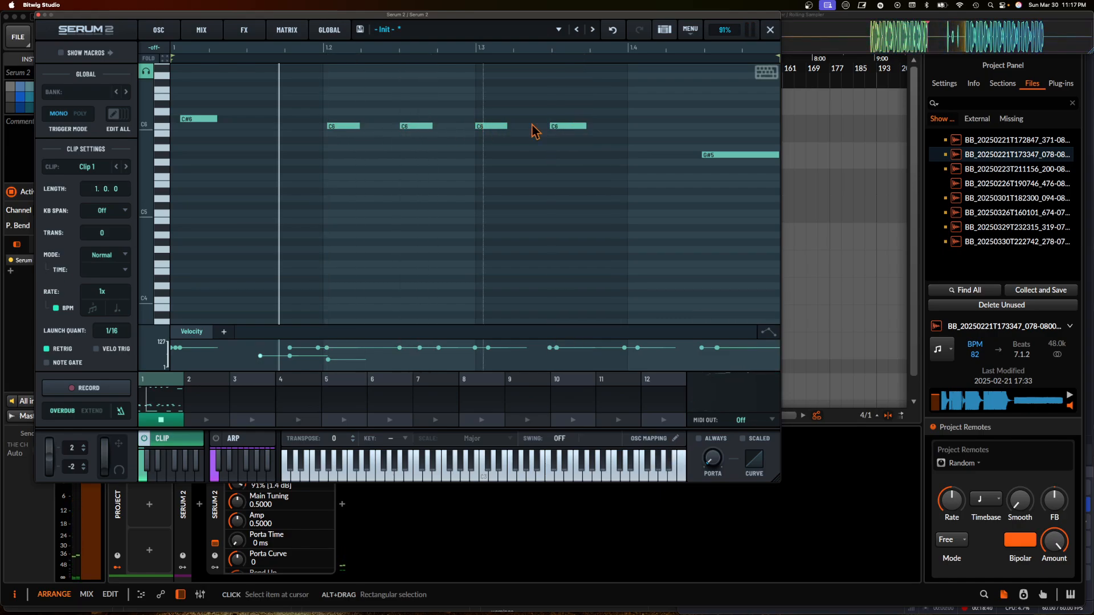
{"action": "left_click", "coordinate": [566, 127]}
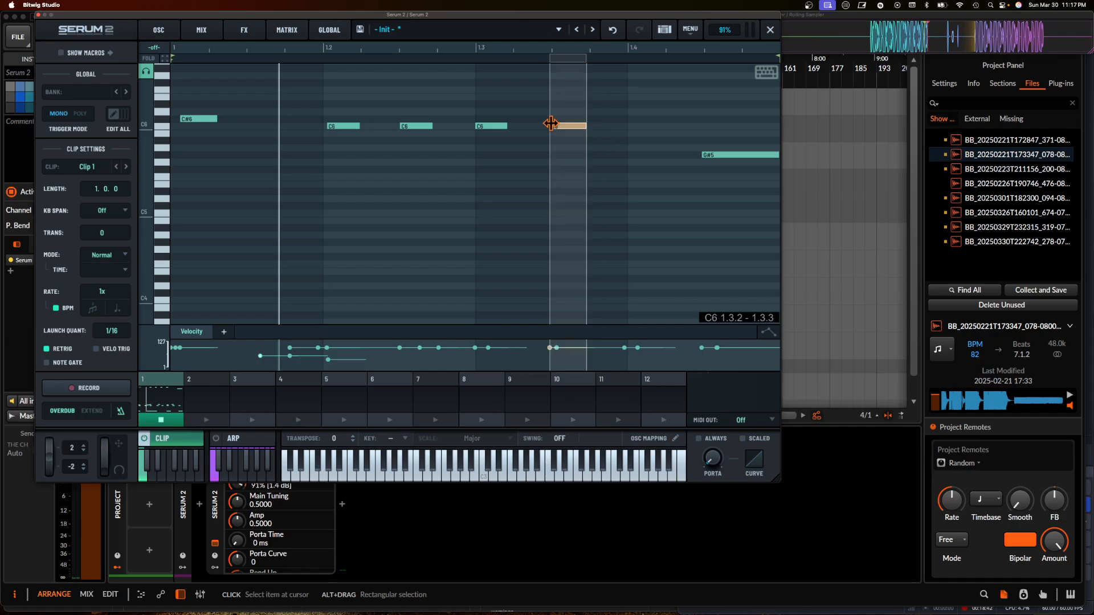
{"action": "left_click_drag", "start_coordinate": [566, 125], "coordinate": [642, 127]}
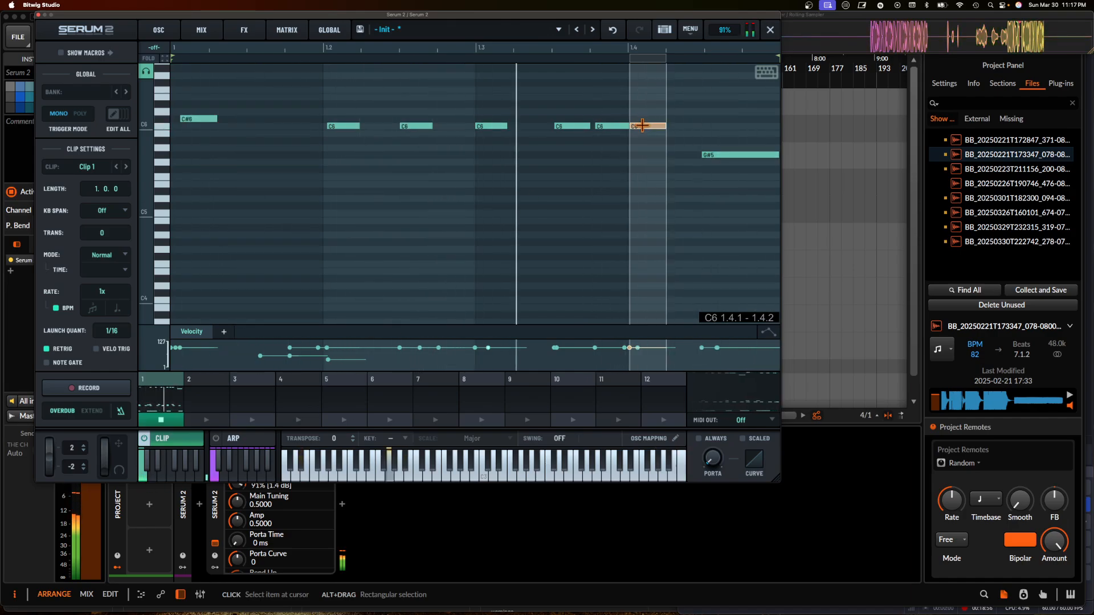
{"action": "left_click_drag", "start_coordinate": [642, 125], "coordinate": [655, 125]}
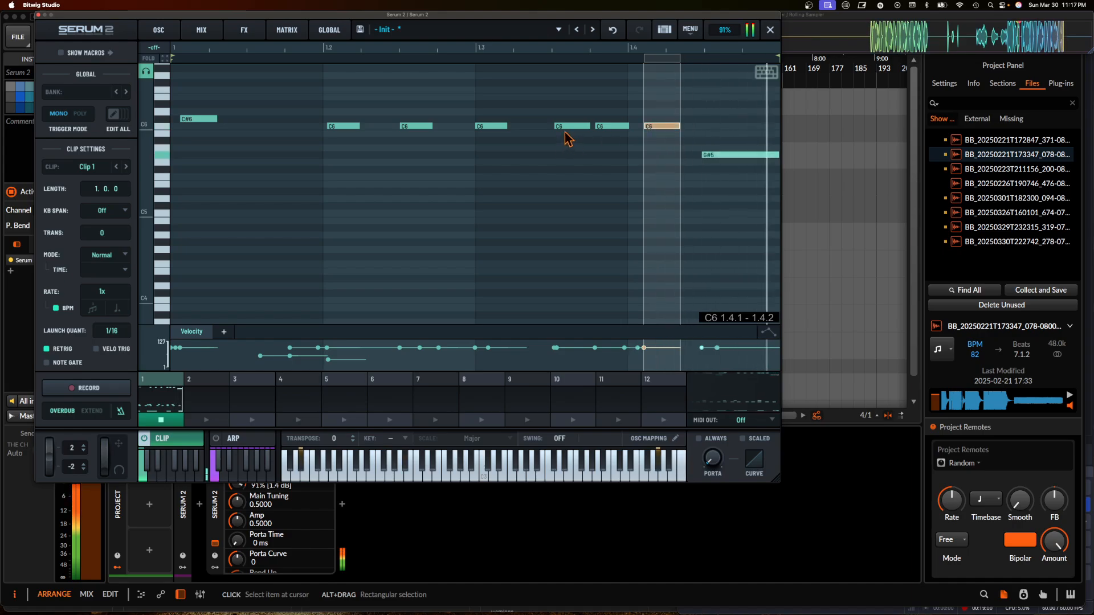
- Shift the two C6 notes just before beat 1.4 earlier, to about 1.3.2 and 1.3.3, and close the clip editor
{"action": "left_click_drag", "start_coordinate": [656, 124], "coordinate": [524, 125]}
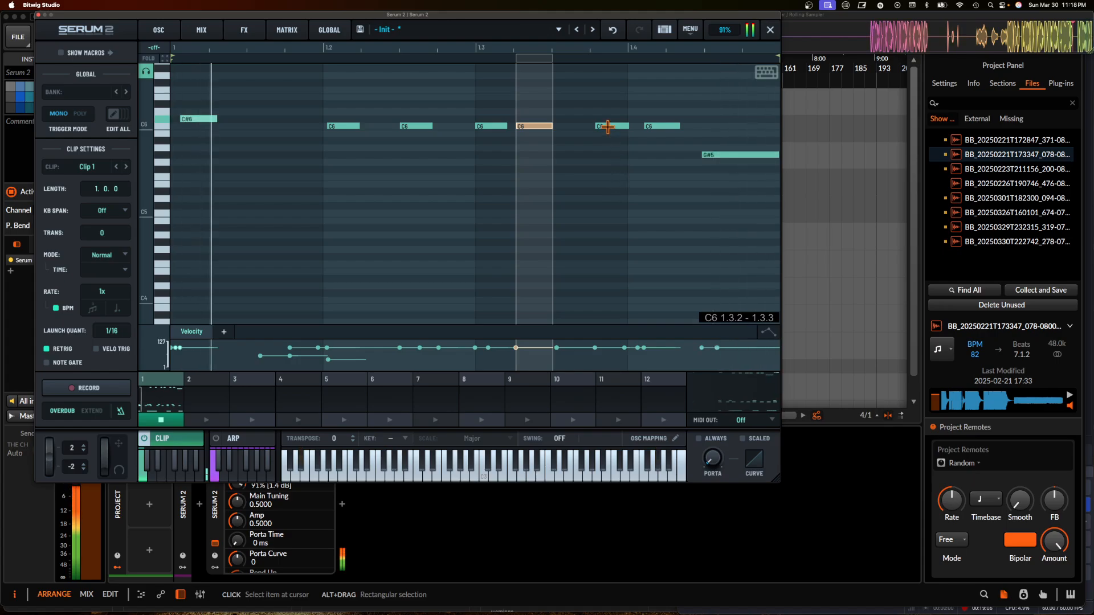
{"action": "left_click_drag", "start_coordinate": [608, 126], "coordinate": [575, 126]}
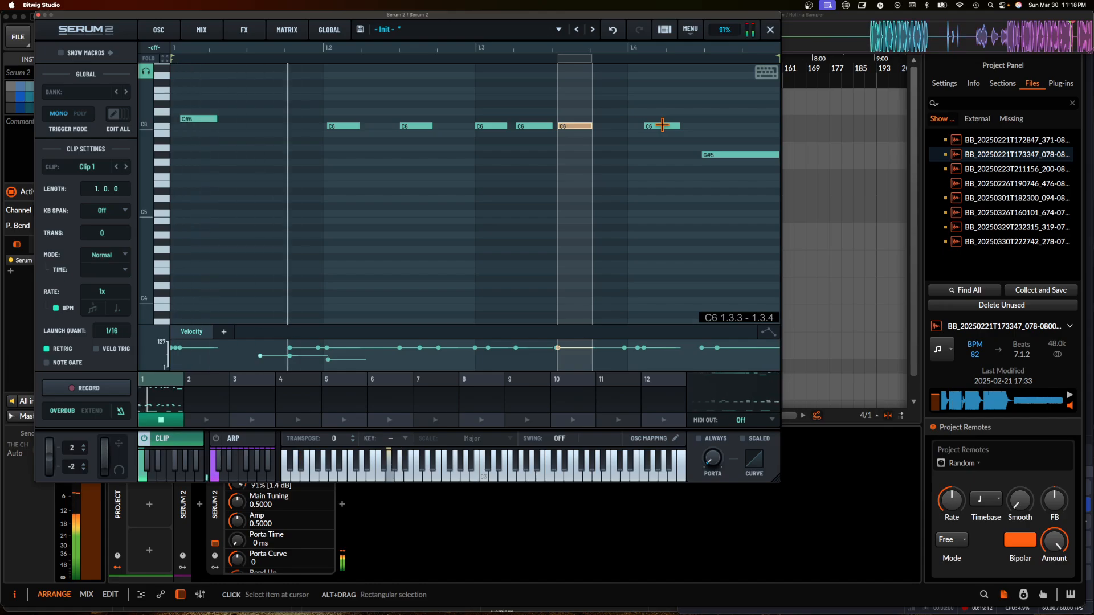
{"action": "left_click", "coordinate": [770, 30]}
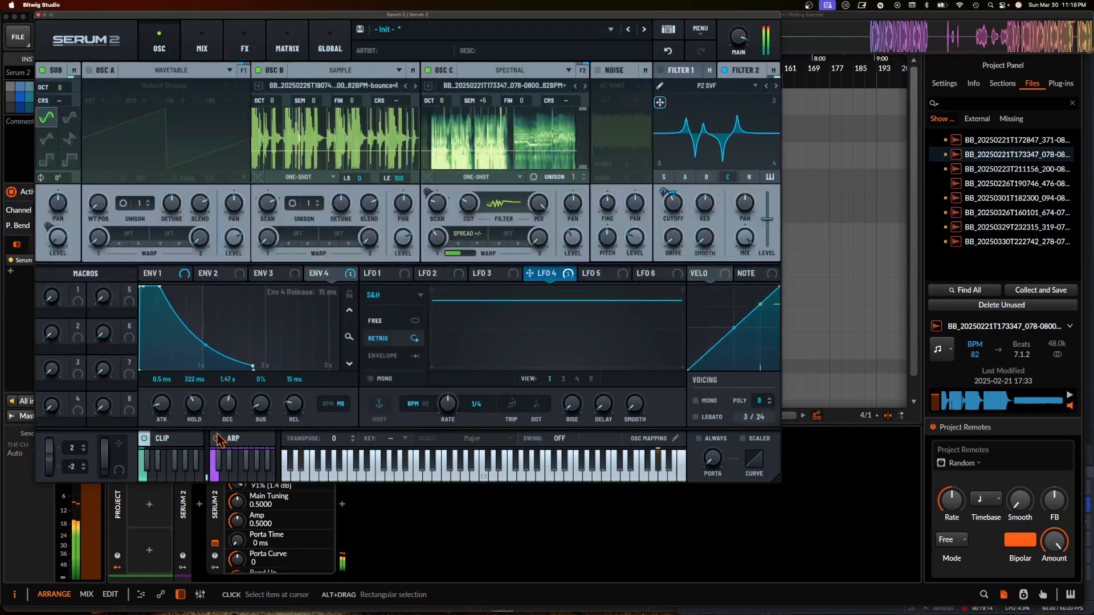
- Stop the playing clip and return to the oscillators
{"action": "left_click", "coordinate": [161, 437]}
{"action": "left_click", "coordinate": [160, 422]}
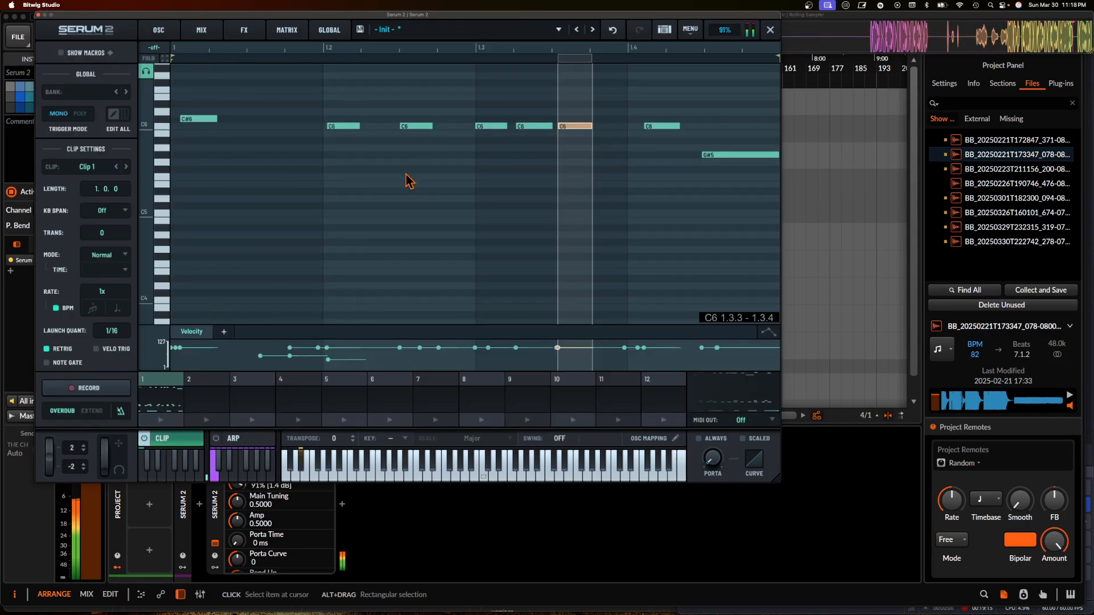
{"action": "left_click", "coordinate": [155, 27]}
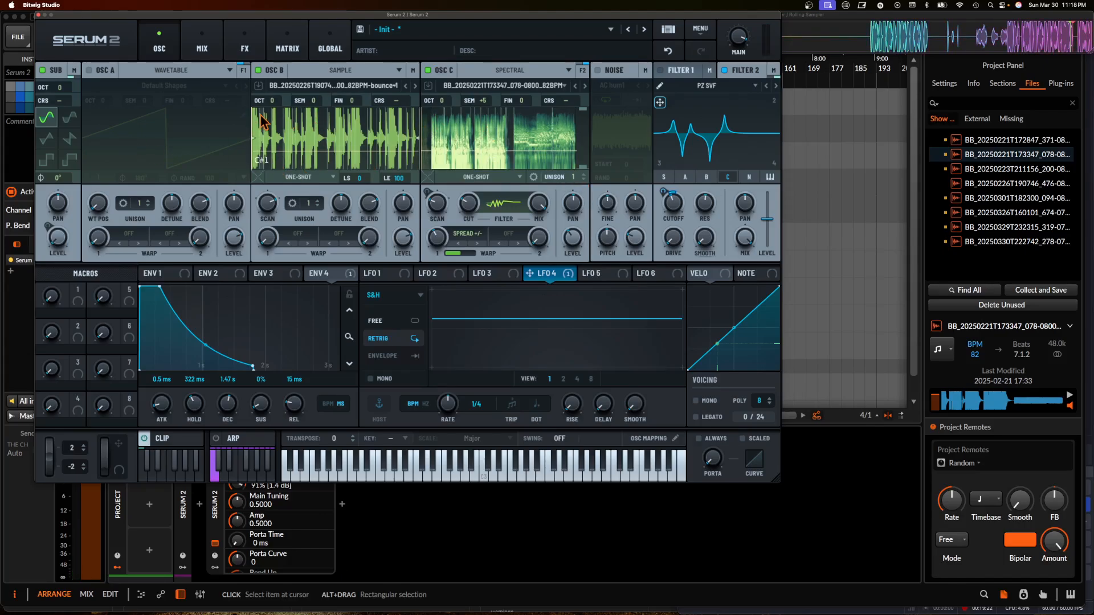
{"action": "left_click", "coordinate": [41, 70]}
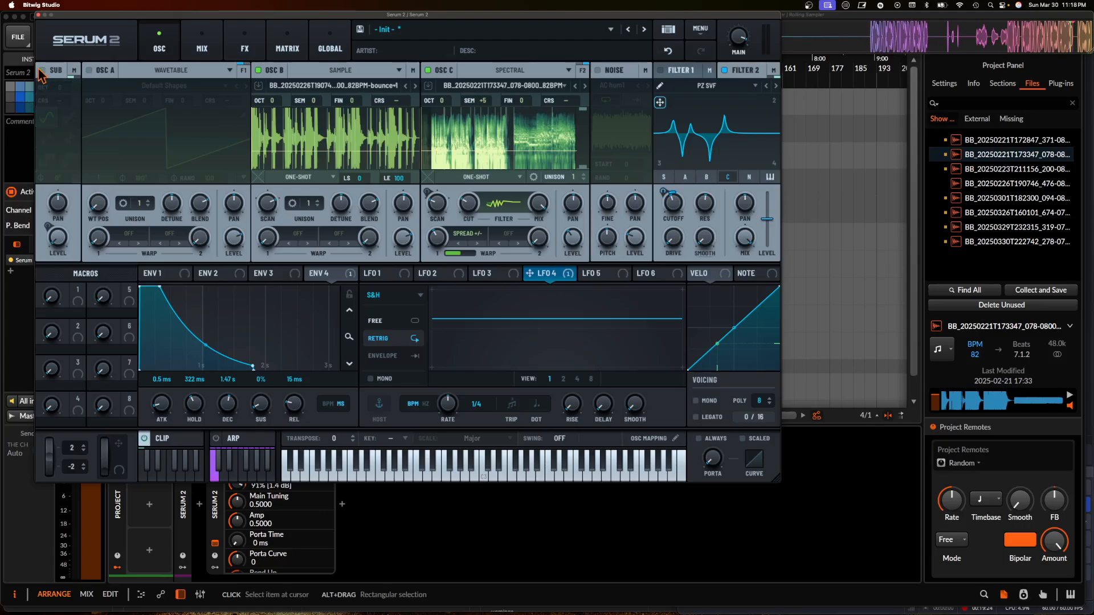
{"action": "left_click", "coordinate": [89, 71]}
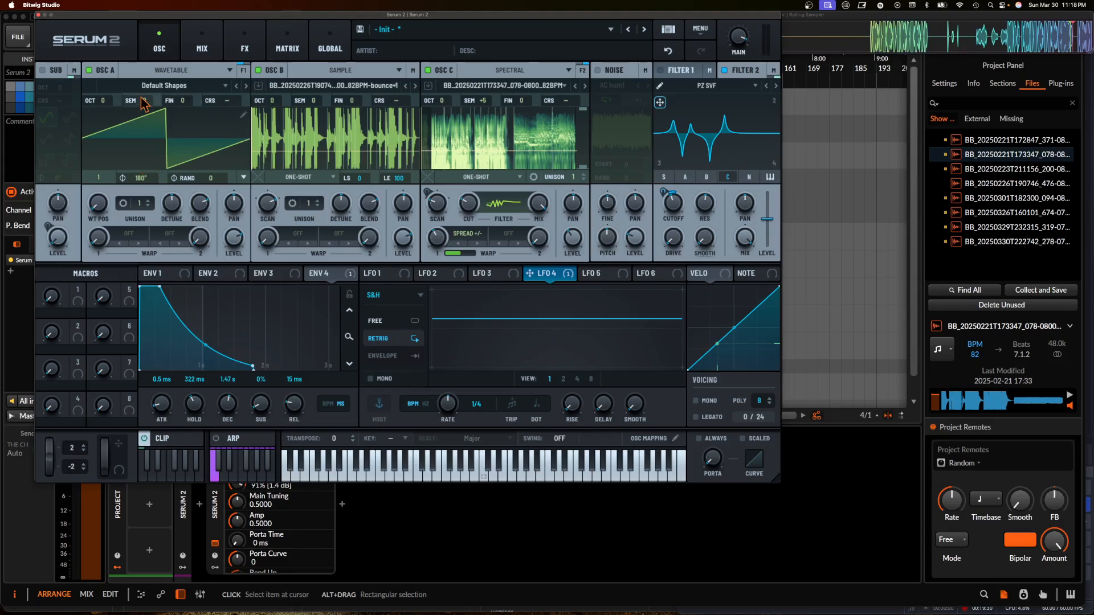
{"action": "left_click", "coordinate": [160, 73]}
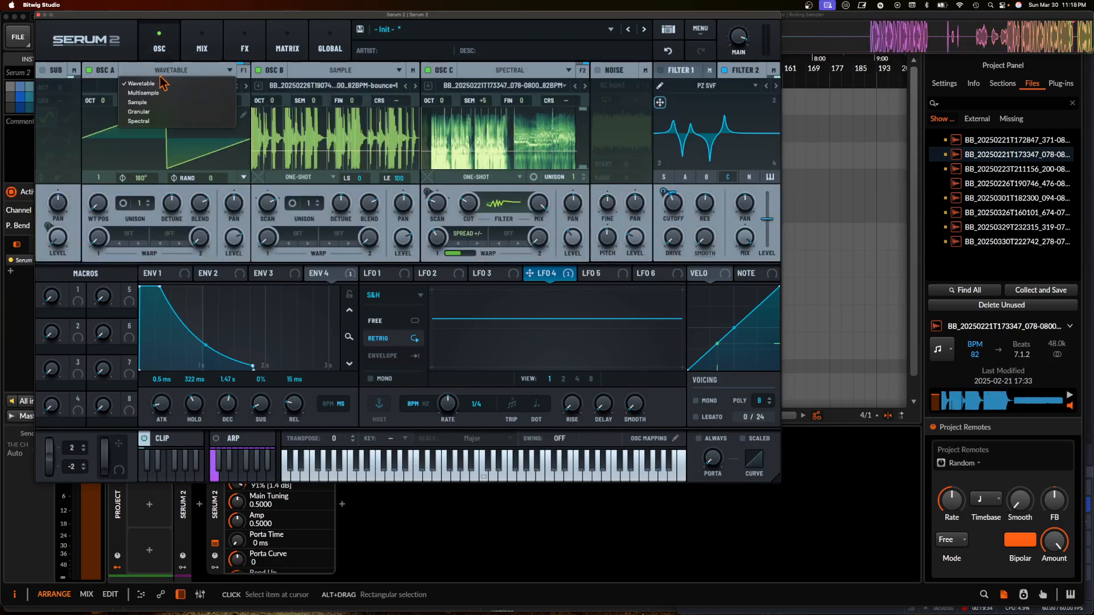
{"action": "left_click", "coordinate": [143, 121]}
{"action": "left_click_drag", "start_coordinate": [42, 41], "coordinate": [31, 102]}
{"action": "left_click_drag", "start_coordinate": [116, 119], "coordinate": [116, 121]}
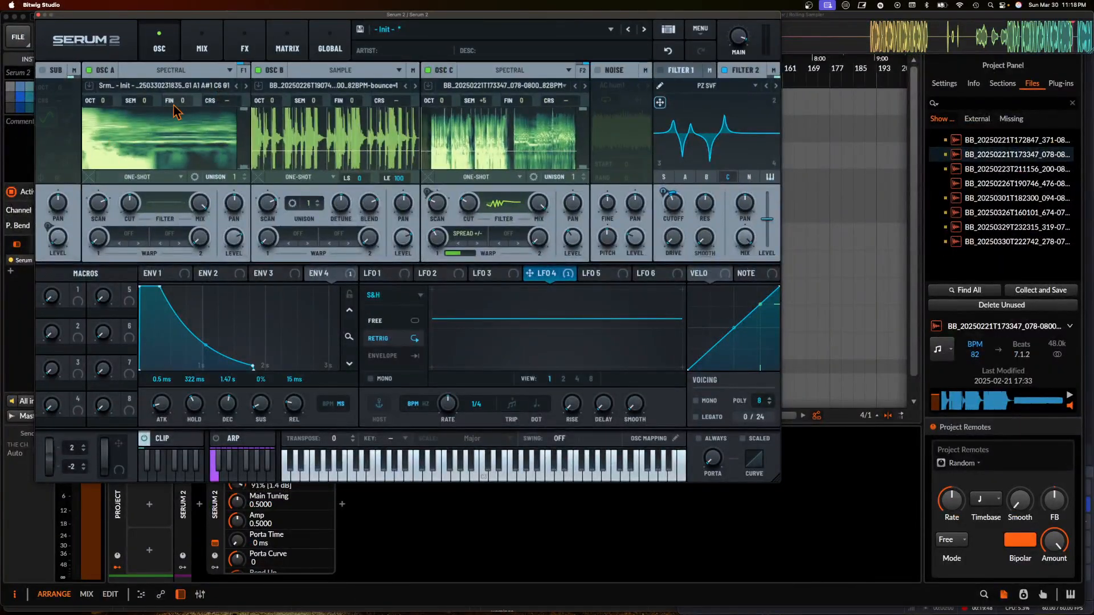
- Turn off oscillators B and C, and check oscillator A's key range in the oscillator mapping
{"action": "left_click", "coordinate": [258, 70]}
{"action": "left_click", "coordinate": [428, 70]}
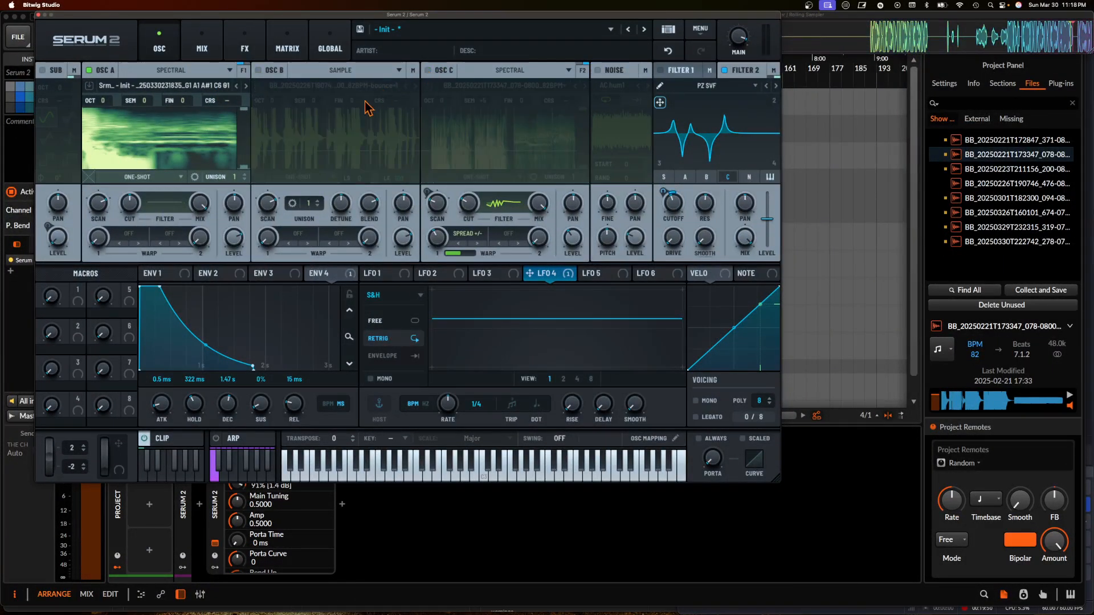
{"action": "left_click", "coordinate": [650, 439]}
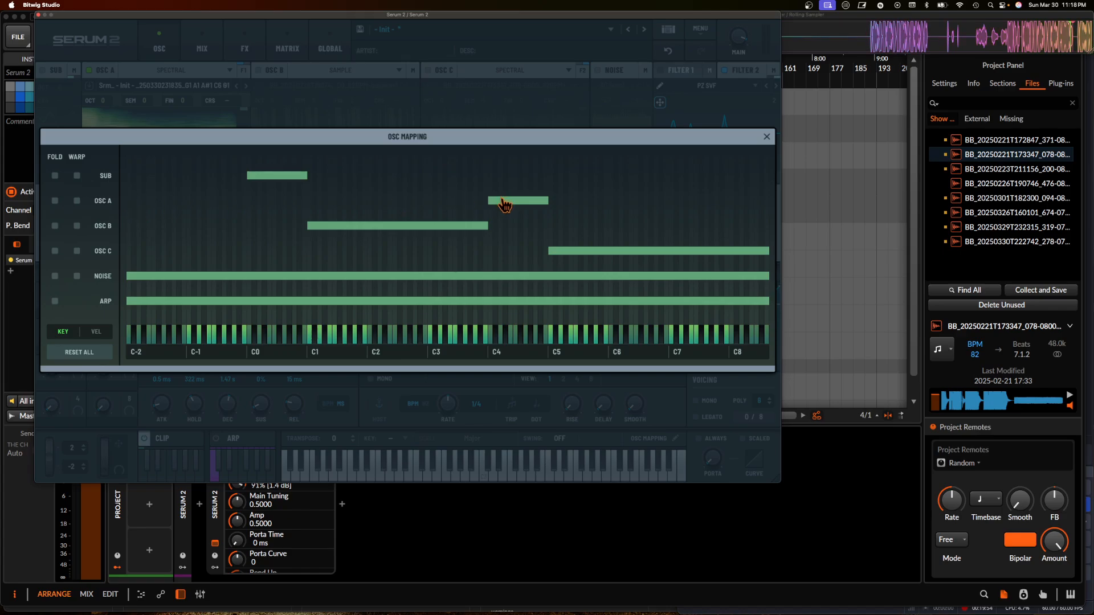
{"action": "left_click", "coordinate": [199, 114]}
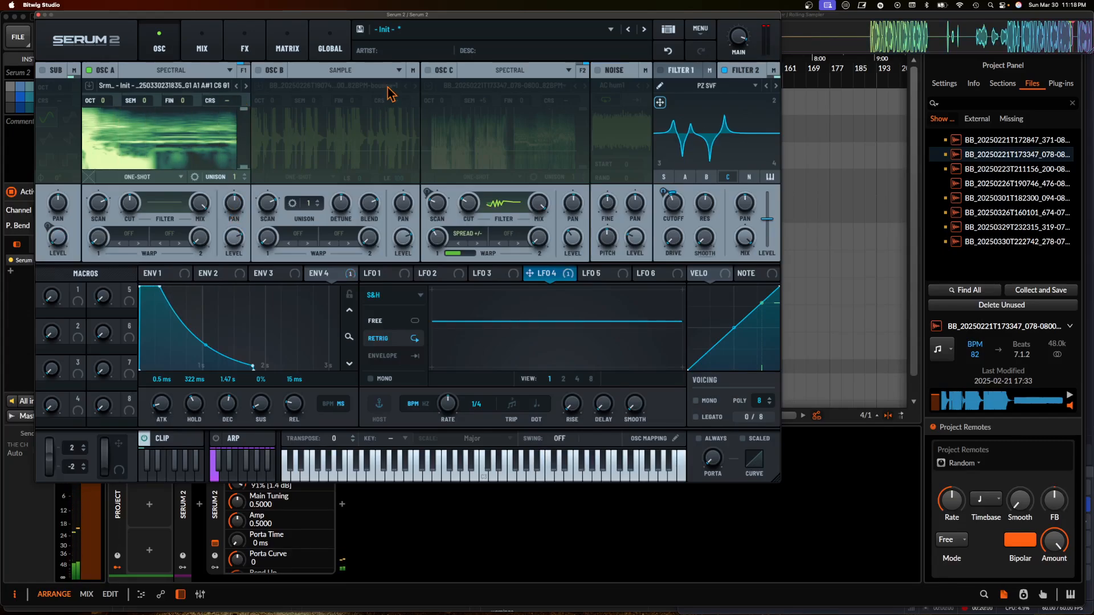
- Lower oscillator A's level to about 36% and adjust its scan rate
{"action": "left_click_drag", "start_coordinate": [242, 235], "coordinate": [240, 241]}
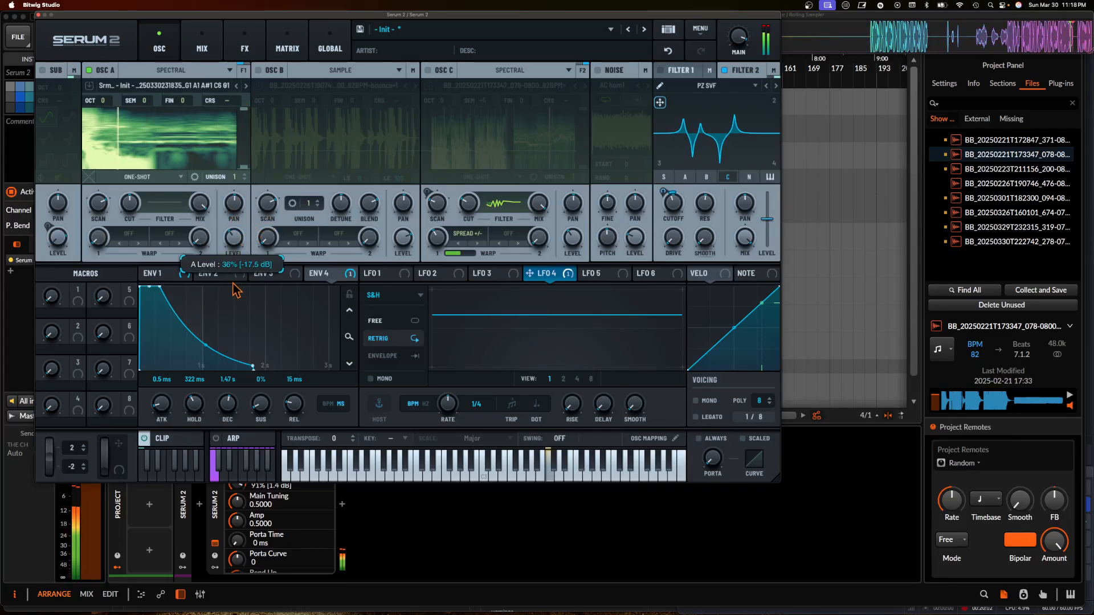
{"action": "mouse_move", "coordinate": [104, 212]}
{"action": "mouse_move", "coordinate": [102, 206]}
{"action": "left_mouse_down"}
{"action": "mouse_move", "coordinate": [100, 272]}
{"action": "mouse_move", "coordinate": [93, 200]}
{"action": "left_mouse_up"}
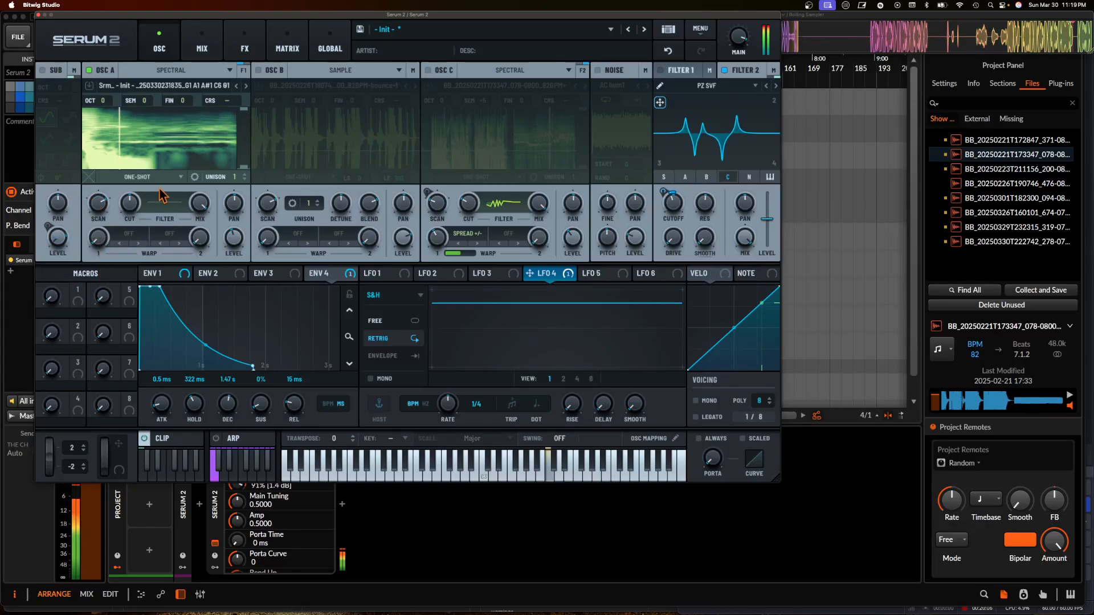
- Try oscillator A in Granular mode with the resampled recording and look through its sample options
{"action": "left_click", "coordinate": [168, 70]}
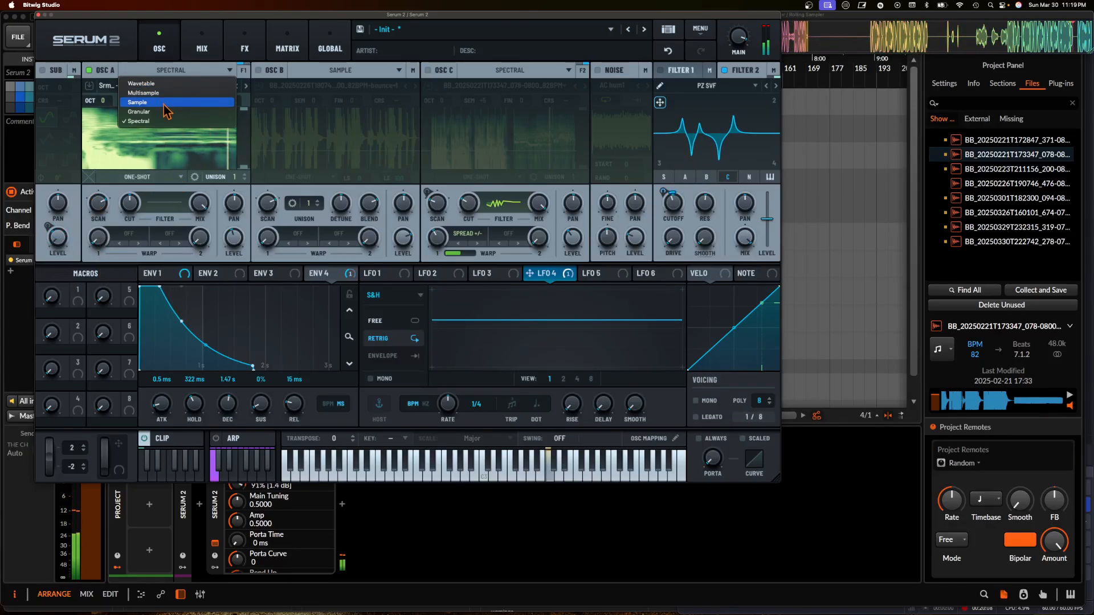
{"action": "left_click", "coordinate": [159, 109]}
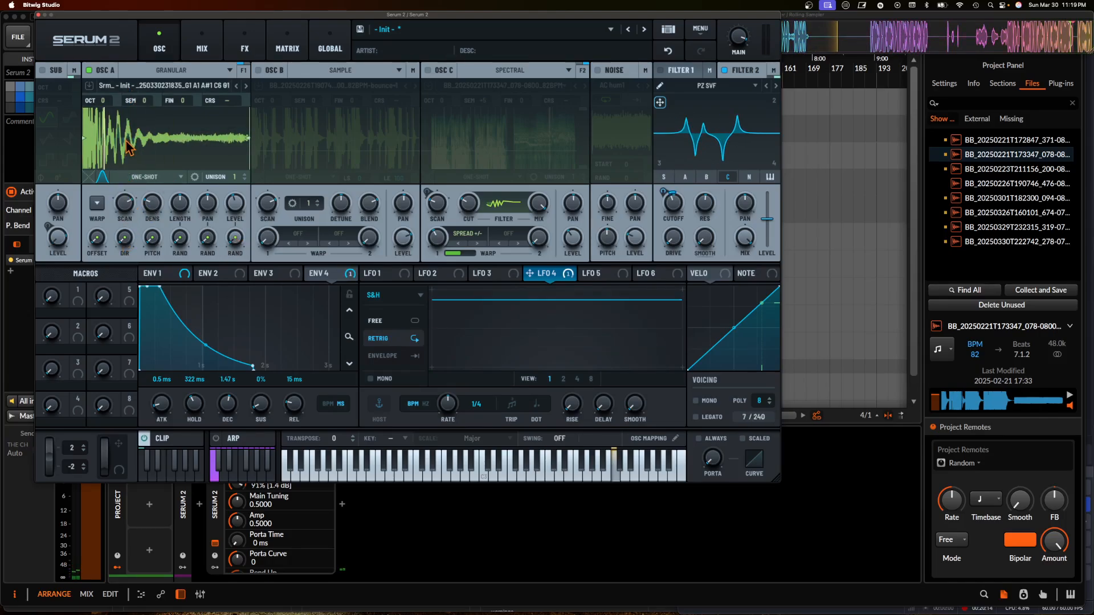
{"action": "left_click", "coordinate": [127, 86]}
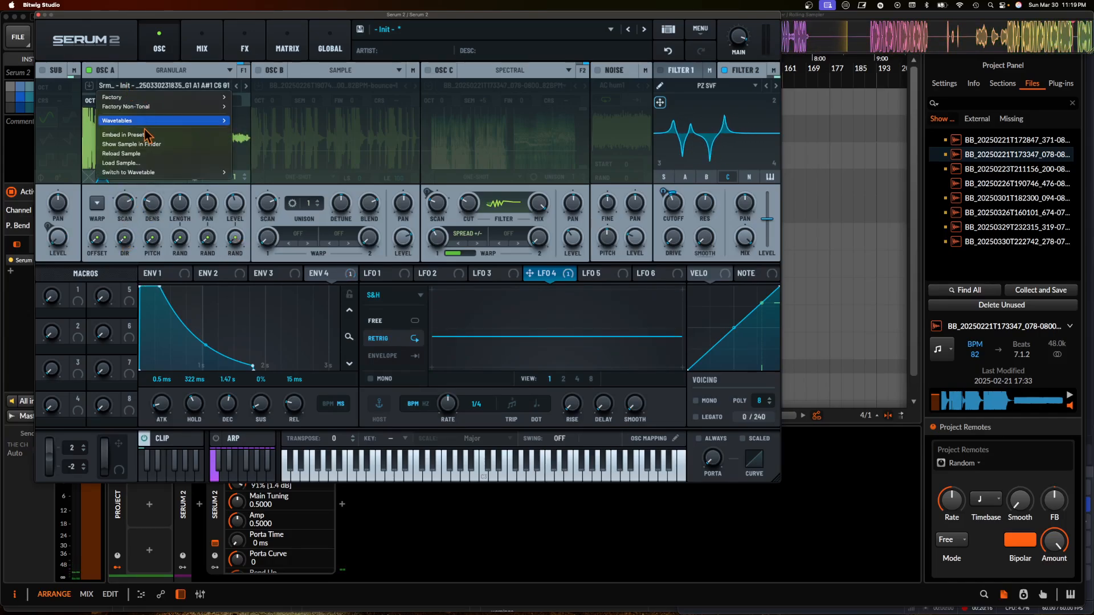
{"action": "left_click", "coordinate": [154, 71]}
- Try oscillator A in Sample mode, adjusting its scan rate and setting the sample playback to forward loop
{"action": "left_click", "coordinate": [154, 70]}
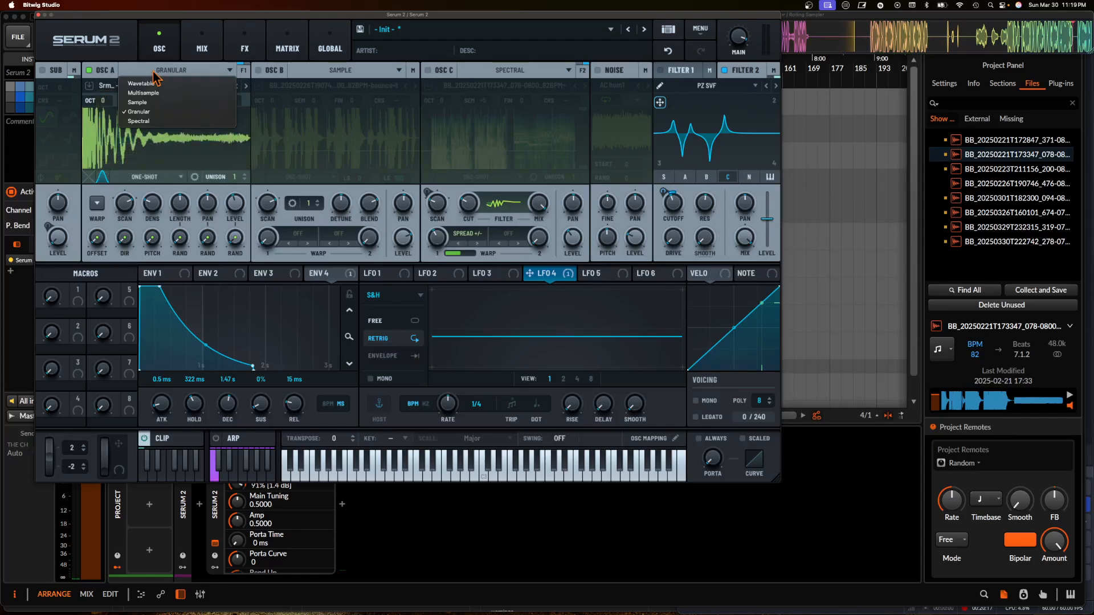
{"action": "left_click", "coordinate": [137, 102]}
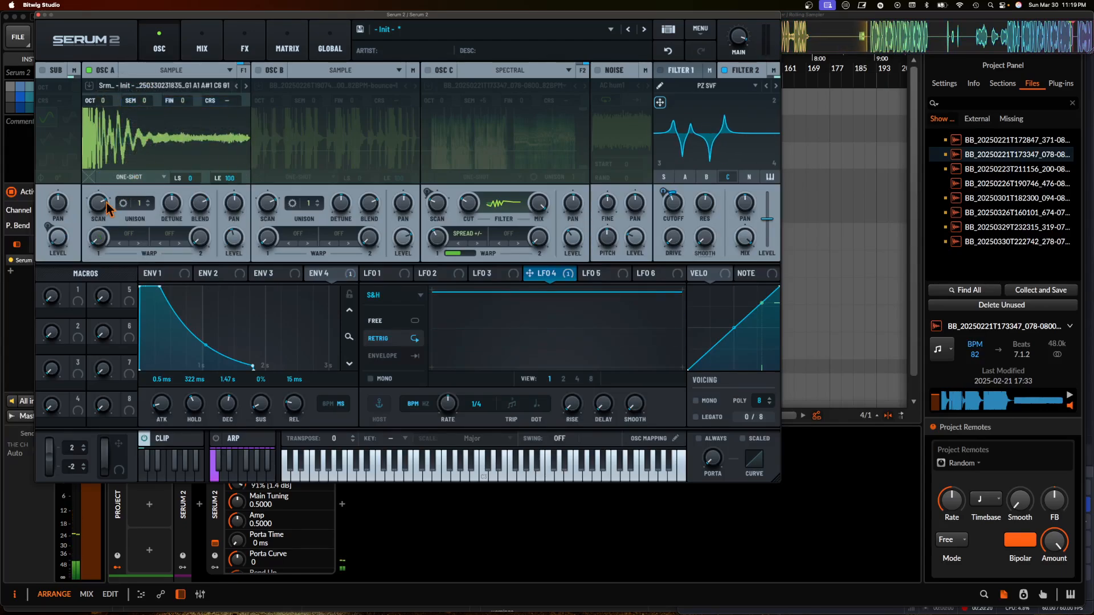
{"action": "mouse_move", "coordinate": [100, 254]}
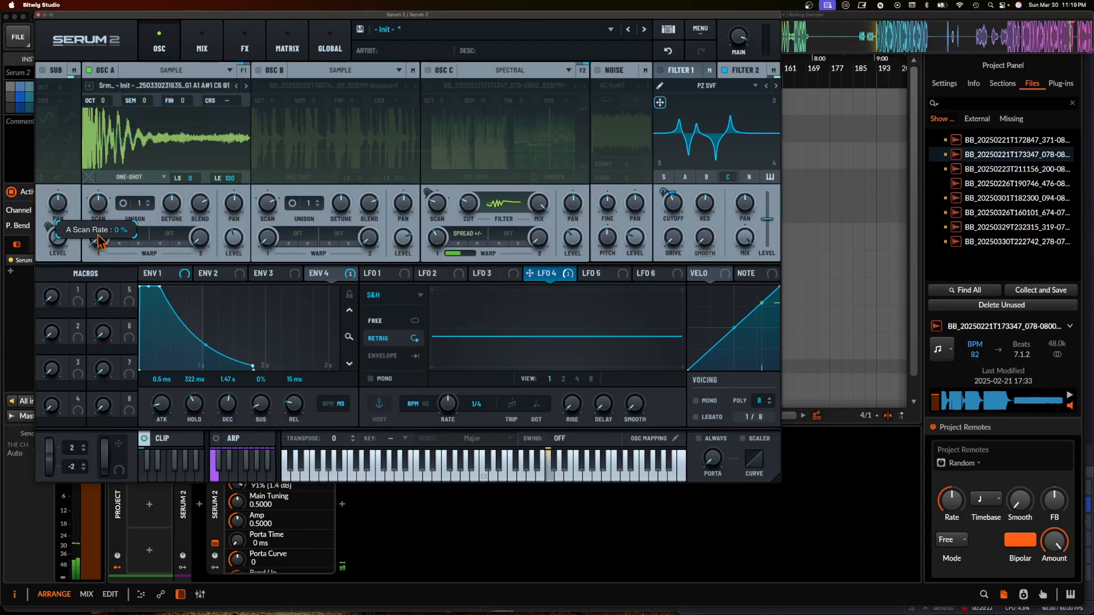
{"action": "left_click_drag", "start_coordinate": [100, 254], "coordinate": [100, 234]}
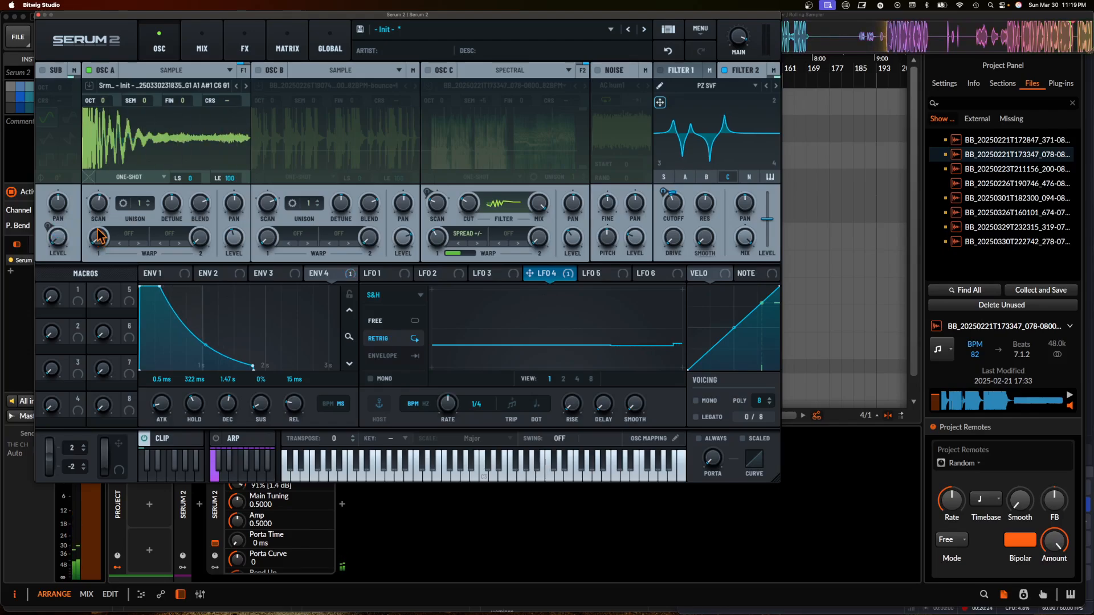
{"action": "right_click", "coordinate": [99, 235]}
{"action": "left_click", "coordinate": [139, 205]}
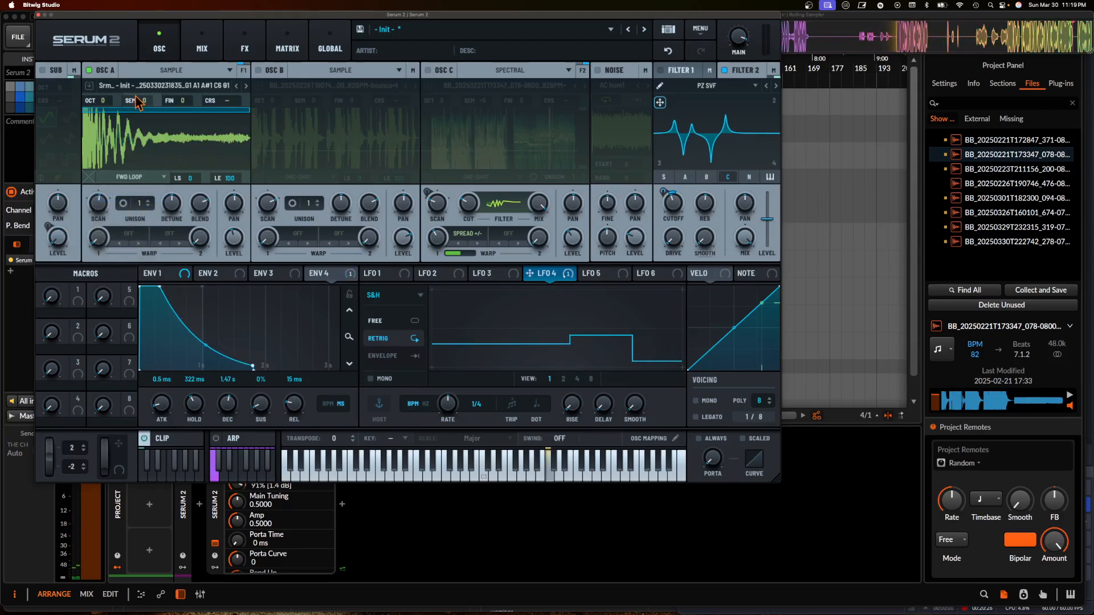
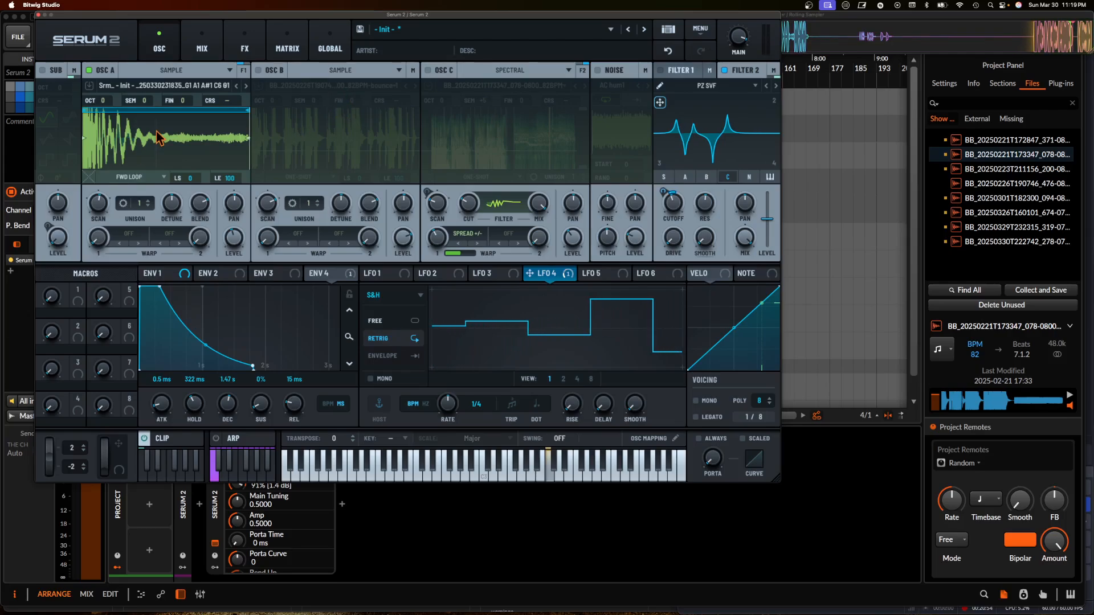
- Turn on oscillator C and switch it from Spectral to Sample mode
{"action": "left_click", "coordinate": [428, 71]}
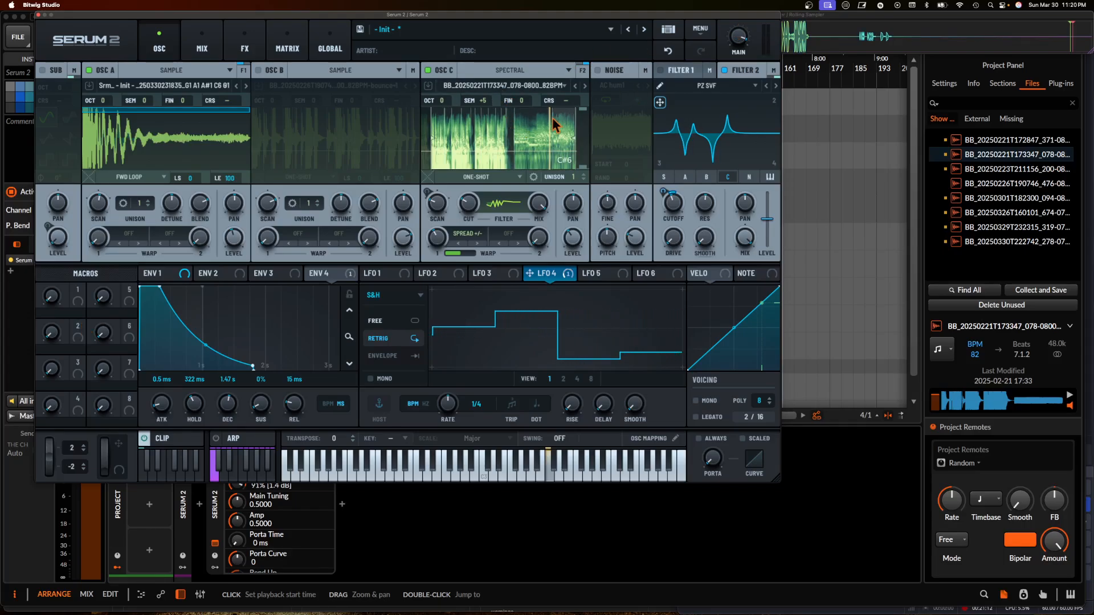
{"action": "left_click", "coordinate": [513, 70]}
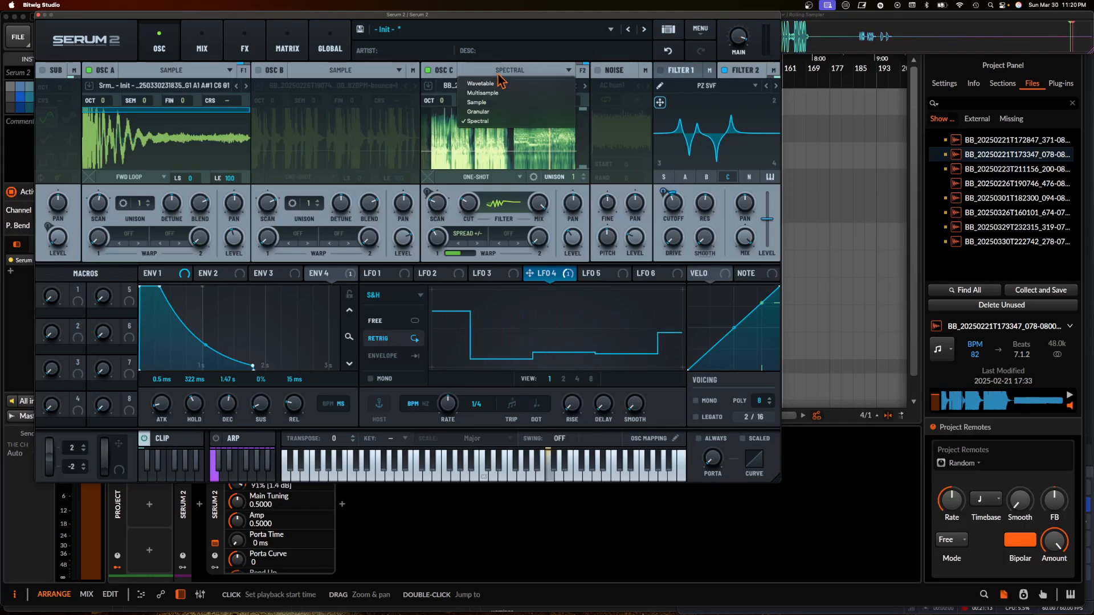
{"action": "left_click", "coordinate": [492, 103]}
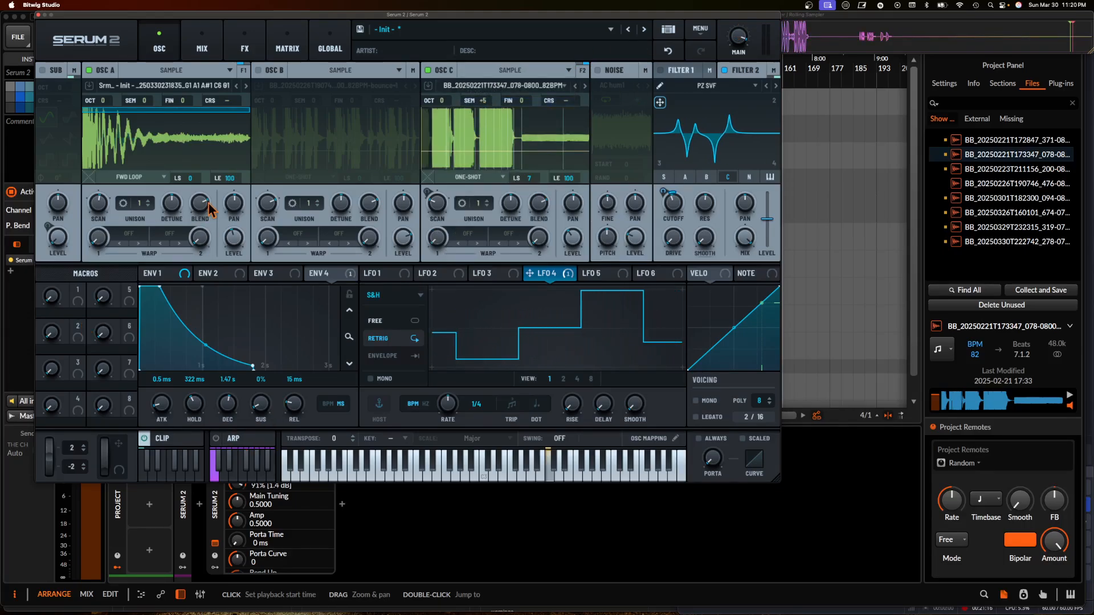
- Review the high and low notes of Clip 1 in the clip editor, and return to the oscillators
{"action": "left_click", "coordinate": [163, 438]}
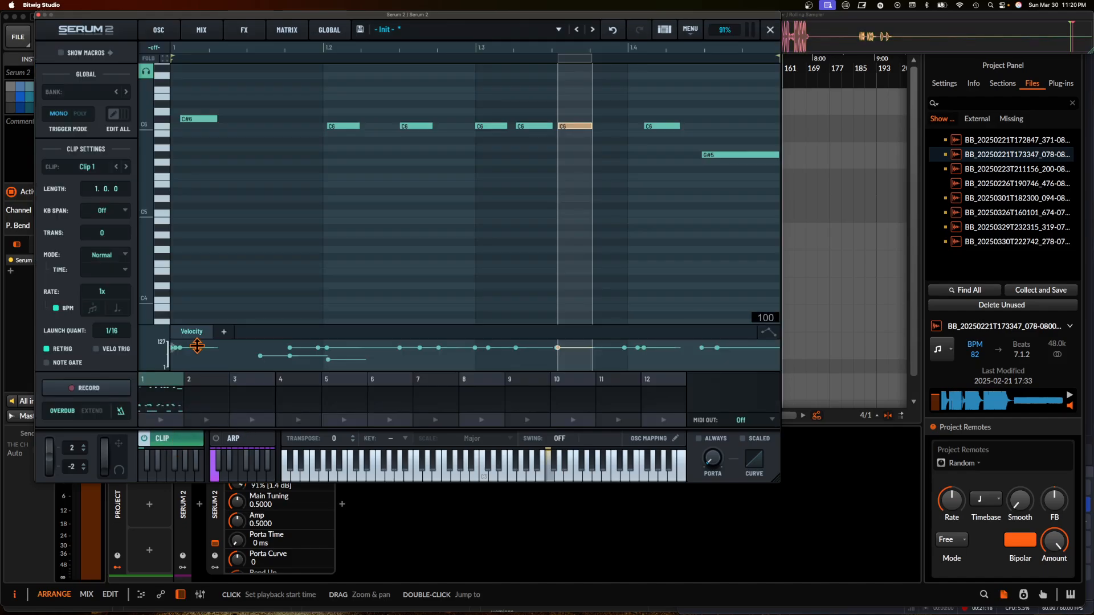
{"action": "scroll", "coordinate": [196, 167], "scroll_direction": "down", "scroll_amount": 15}
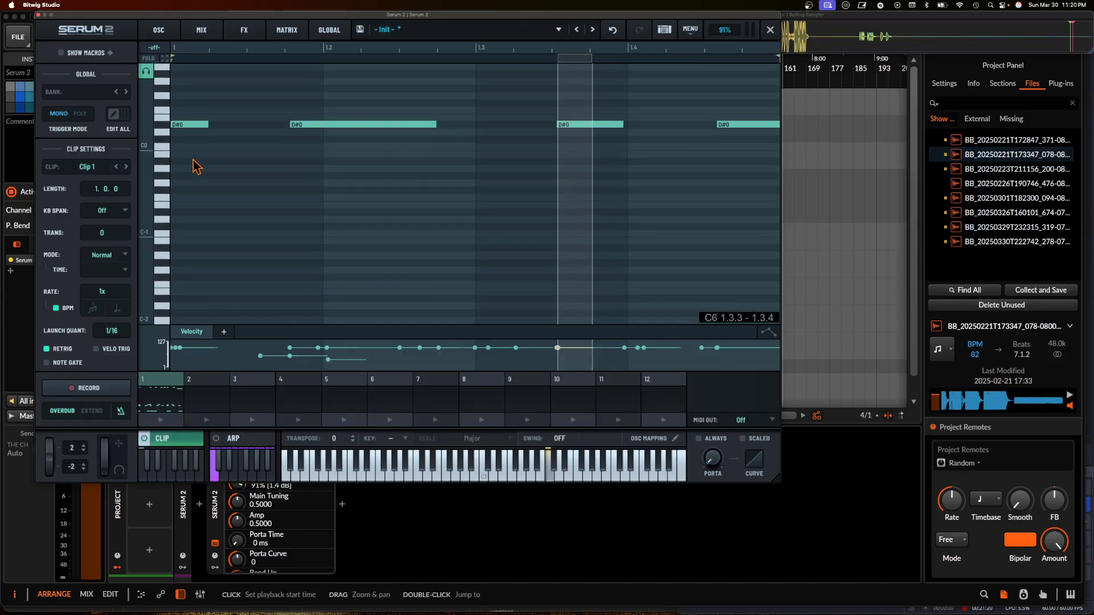
{"action": "scroll", "coordinate": [275, 169], "scroll_direction": "up", "scroll_amount": 8}
{"action": "left_click", "coordinate": [158, 29]}
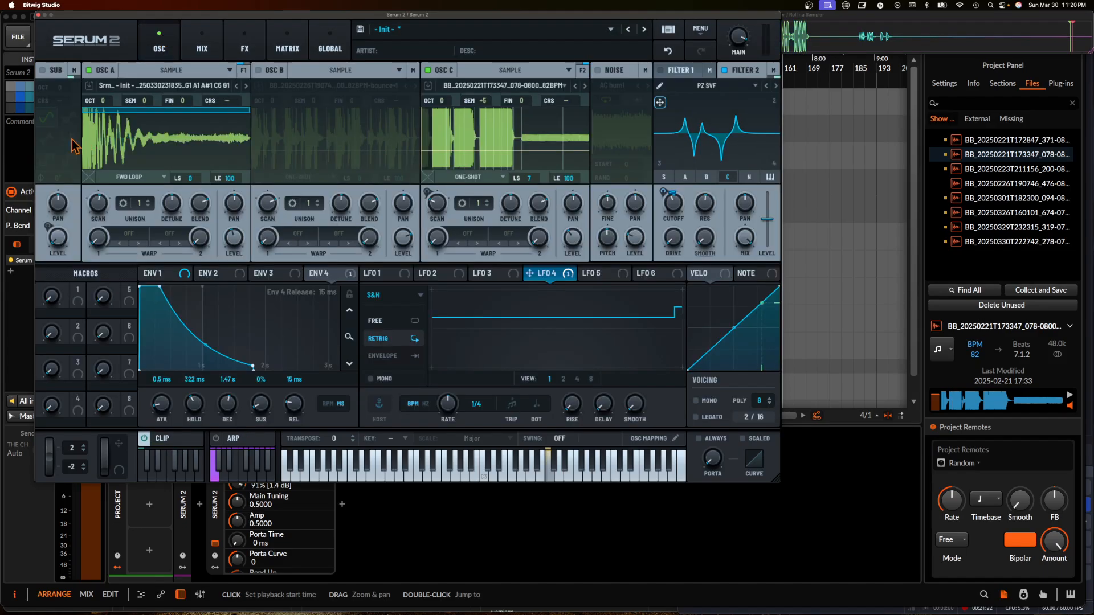
- Turn on the sub and switch oscillator A to Wavetable mode with Default Shapes, with clip playback turned off
{"action": "left_click", "coordinate": [171, 73]}
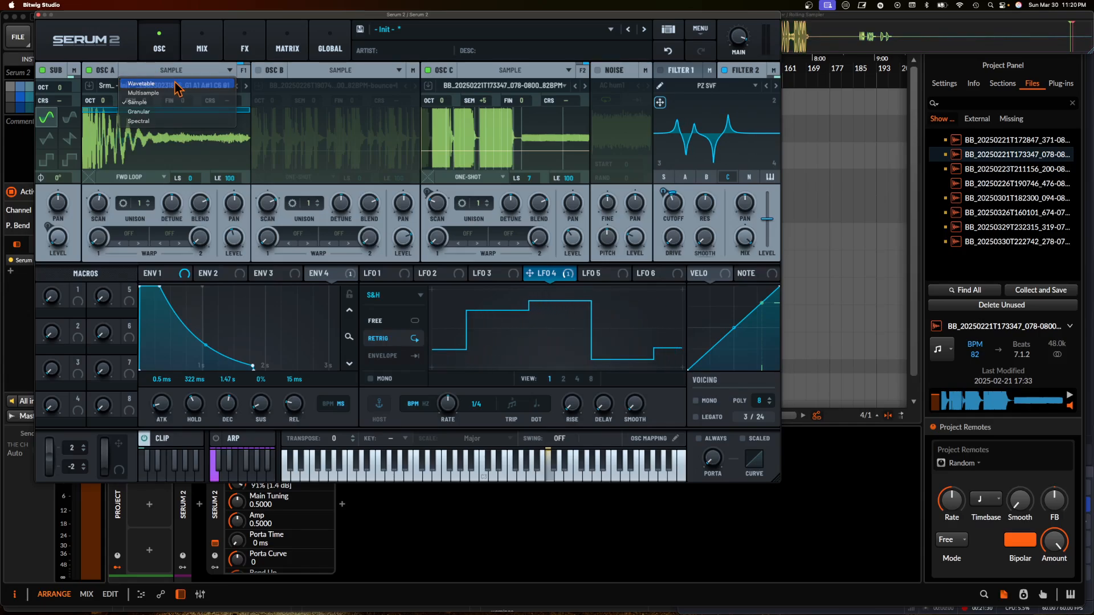
{"action": "left_click", "coordinate": [141, 84]}
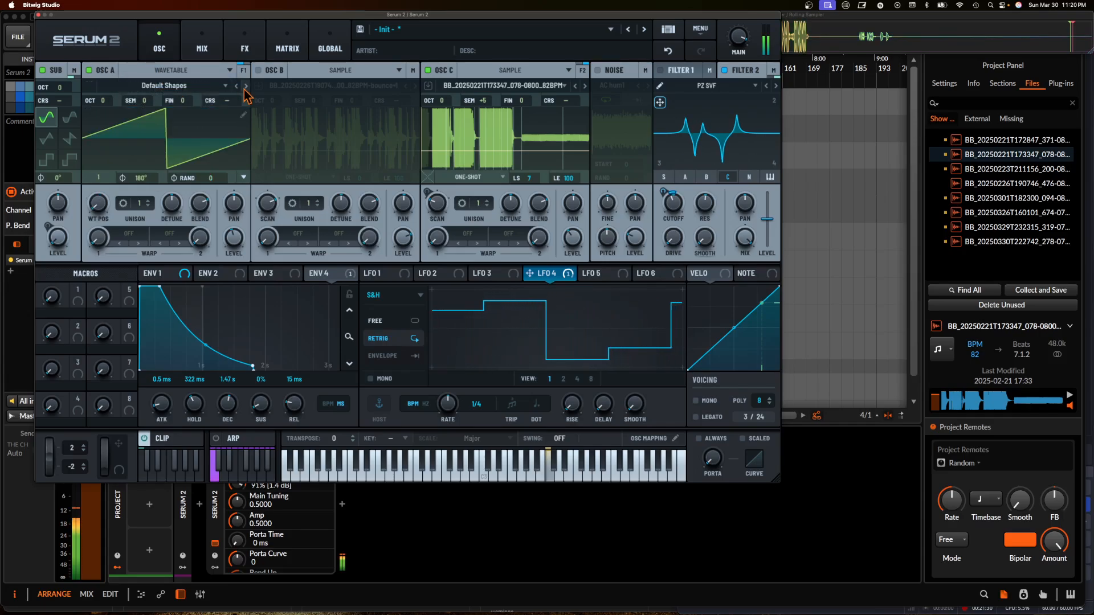
{"action": "left_click", "coordinate": [144, 439]}
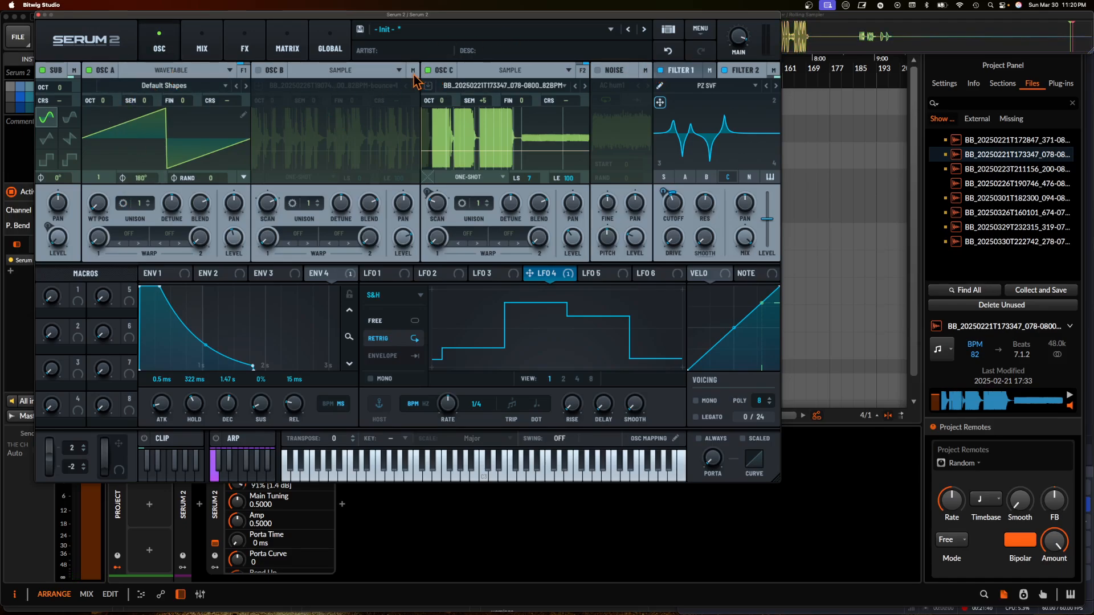
- Examine the distortion effect on bus 1 and return to the oscillators
{"action": "left_click", "coordinate": [214, 57]}
{"action": "left_click", "coordinate": [238, 57]}
{"action": "left_click", "coordinate": [122, 73]}
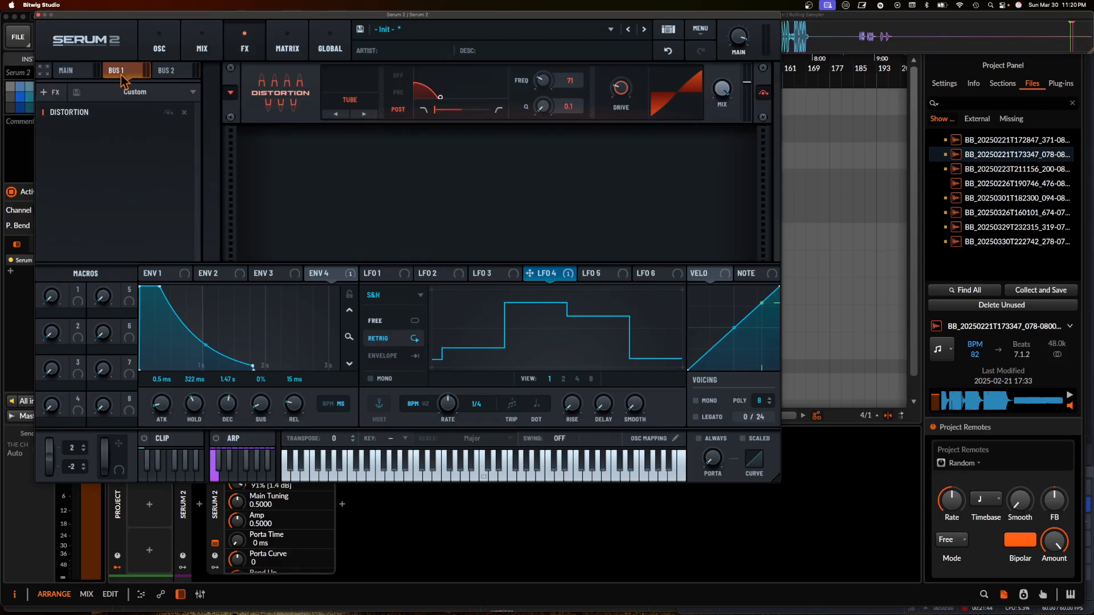
{"action": "left_click", "coordinate": [131, 52]}
{"action": "left_click", "coordinate": [152, 51]}
{"action": "left_click", "coordinate": [153, 53]}
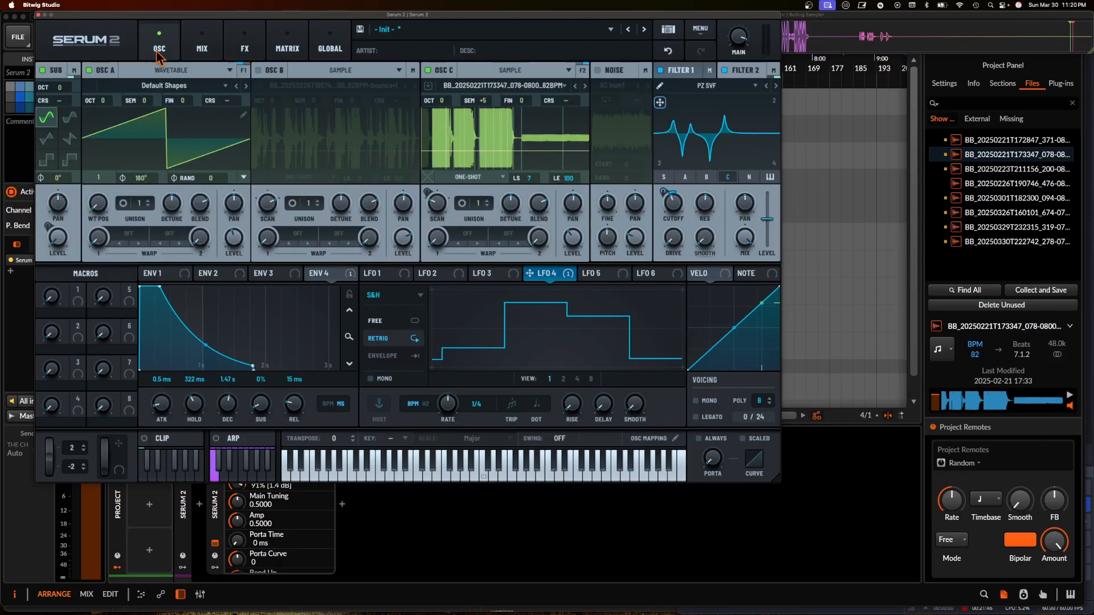
- Show oscillator A's routing options, and check the output routing and bus sends of filter 1
{"action": "left_click", "coordinate": [243, 73]}
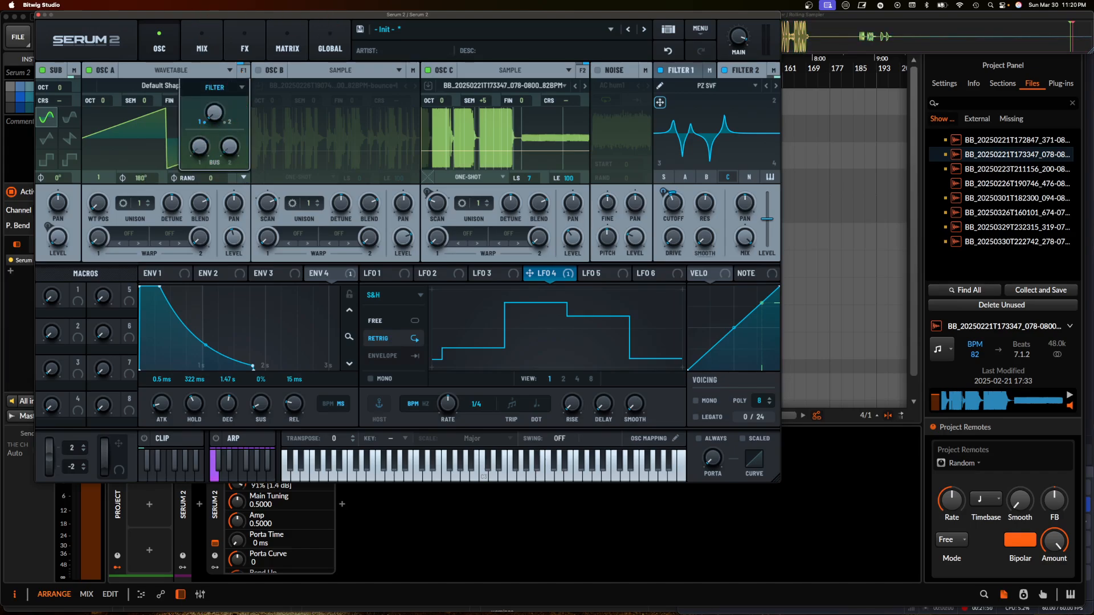
{"action": "left_click", "coordinate": [681, 74]}
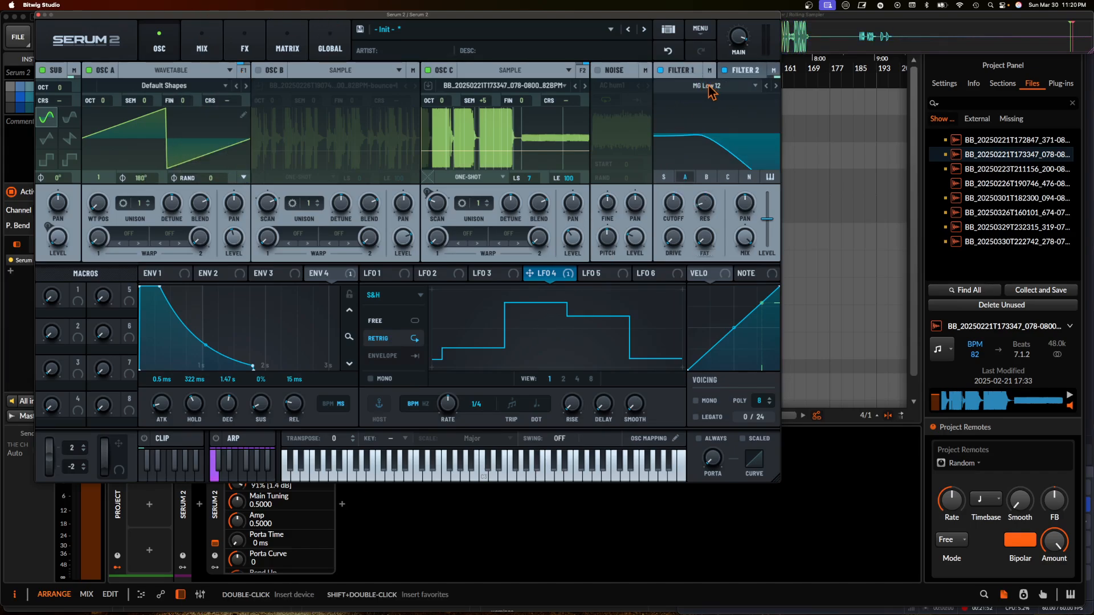
{"action": "left_click", "coordinate": [706, 72]}
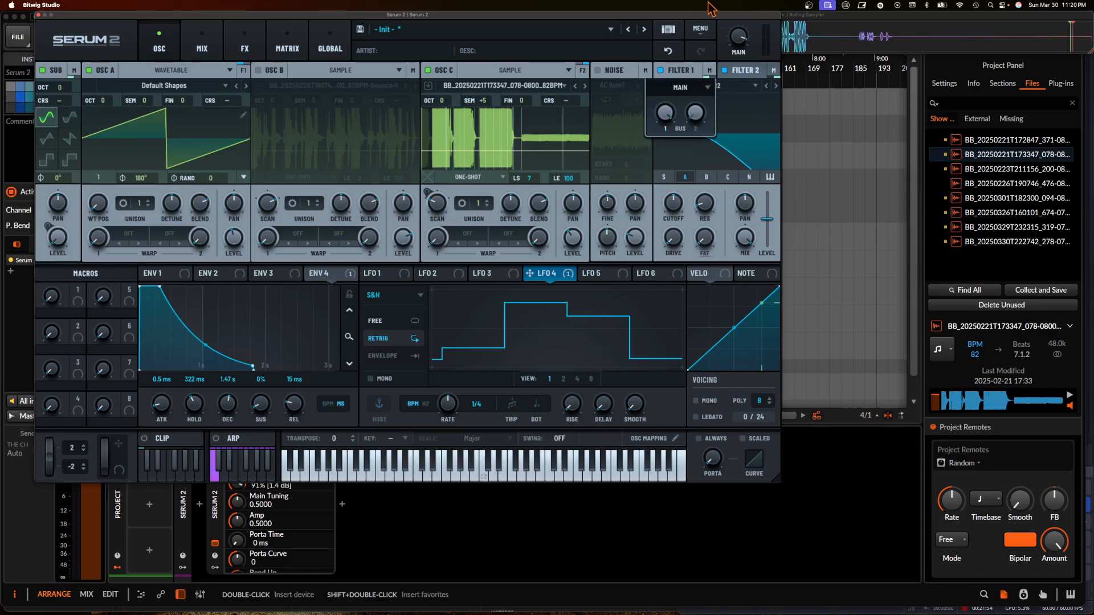
- Look through the effects available for bus 2, and raise filter 1's send to bus 2
{"action": "left_click", "coordinate": [245, 47]}
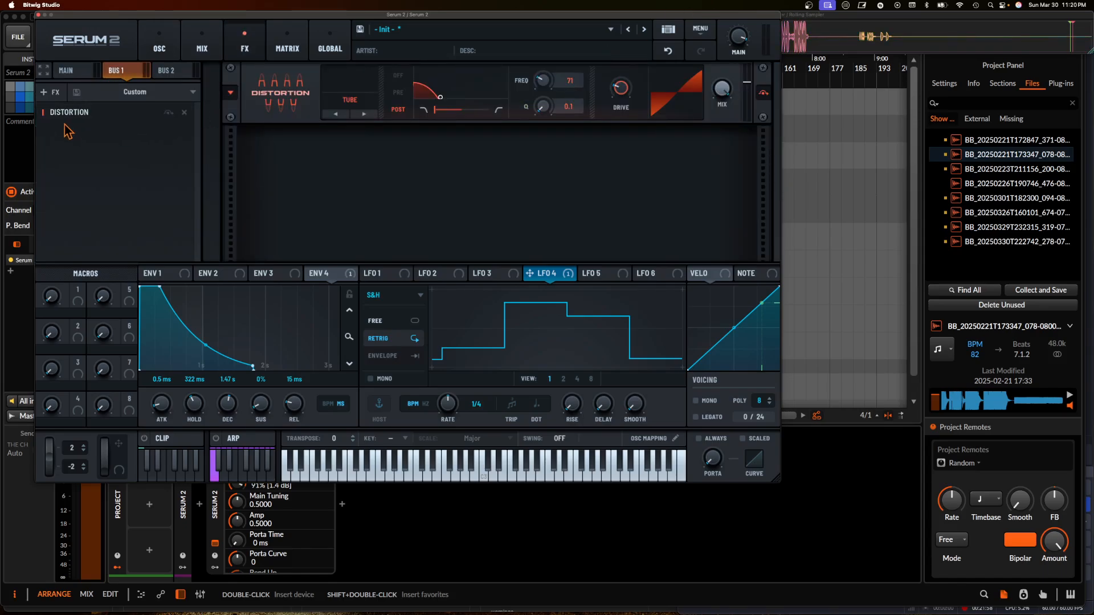
{"action": "left_click", "coordinate": [165, 70]}
{"action": "left_click", "coordinate": [50, 93]}
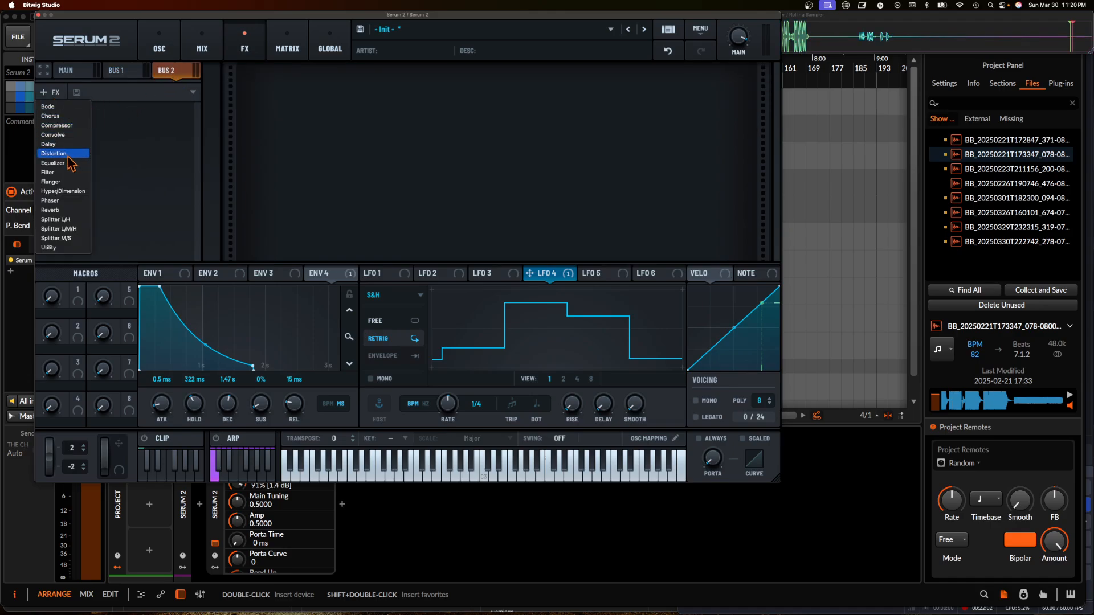
{"action": "left_click", "coordinate": [176, 98]}
{"action": "left_click", "coordinate": [159, 44]}
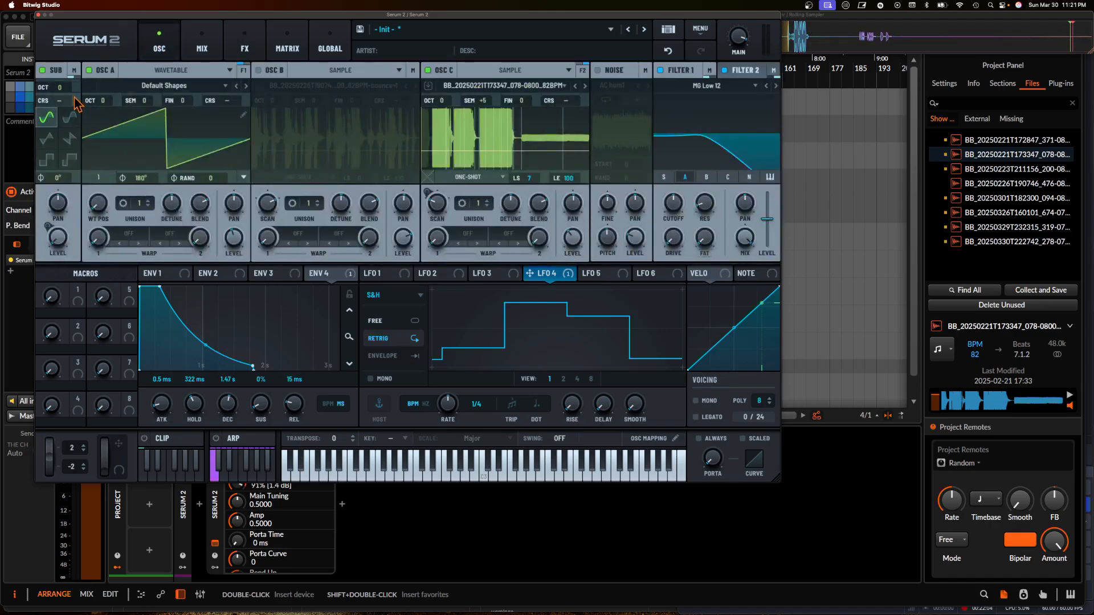
{"action": "left_click", "coordinate": [710, 71]}
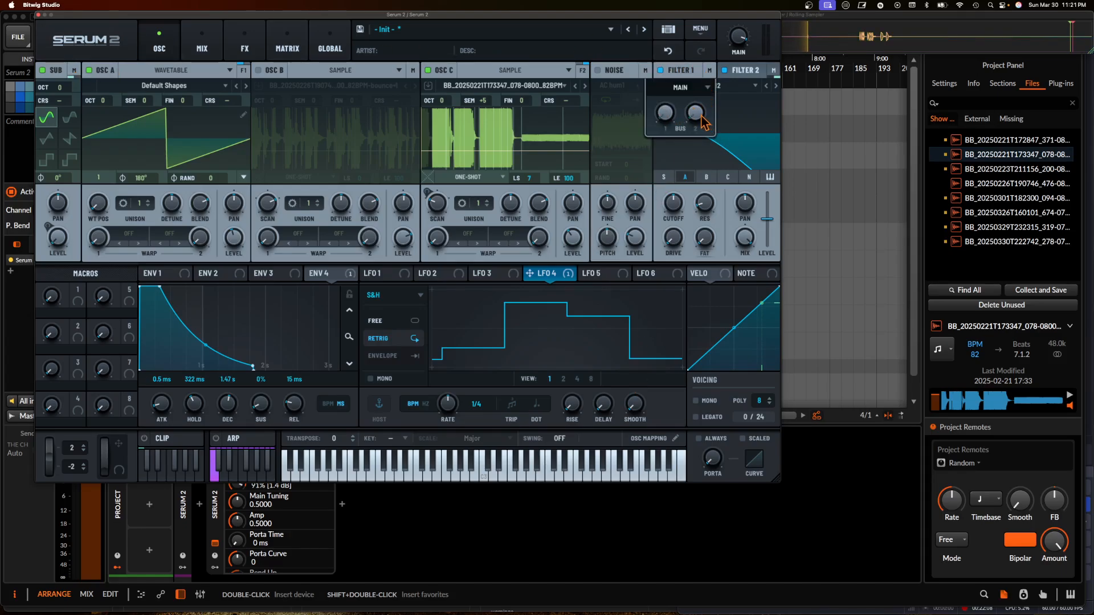
{"action": "mouse_move", "coordinate": [703, 120]}
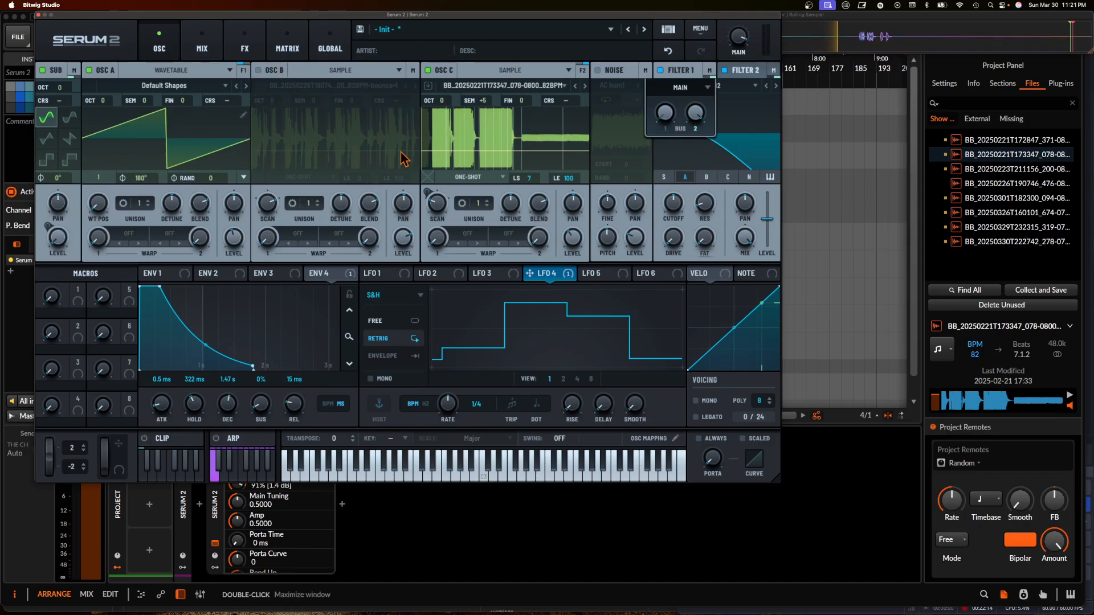
- Review the effects on bus 1 and the notes of Clip 1, and lower the main level to 64%
{"action": "left_click", "coordinate": [245, 51]}
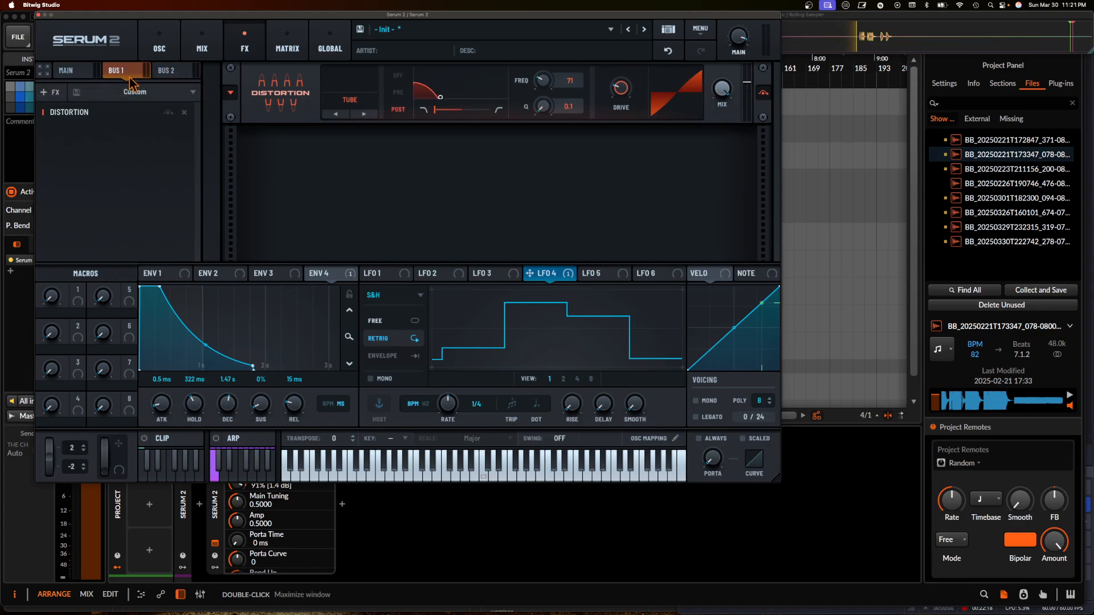
{"action": "left_click", "coordinate": [158, 44]}
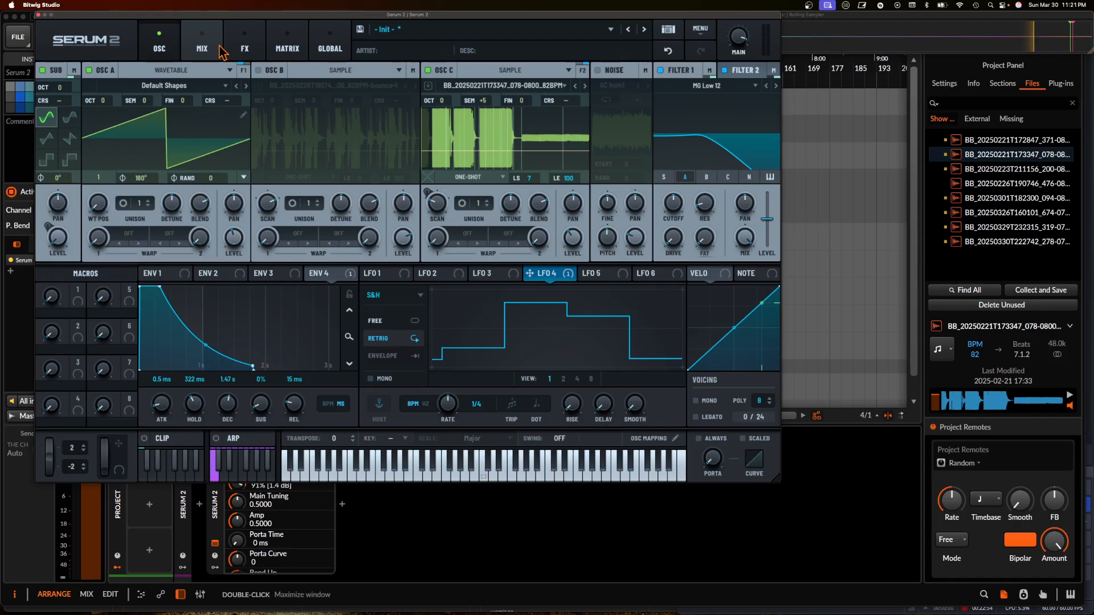
{"action": "left_click", "coordinate": [163, 440]}
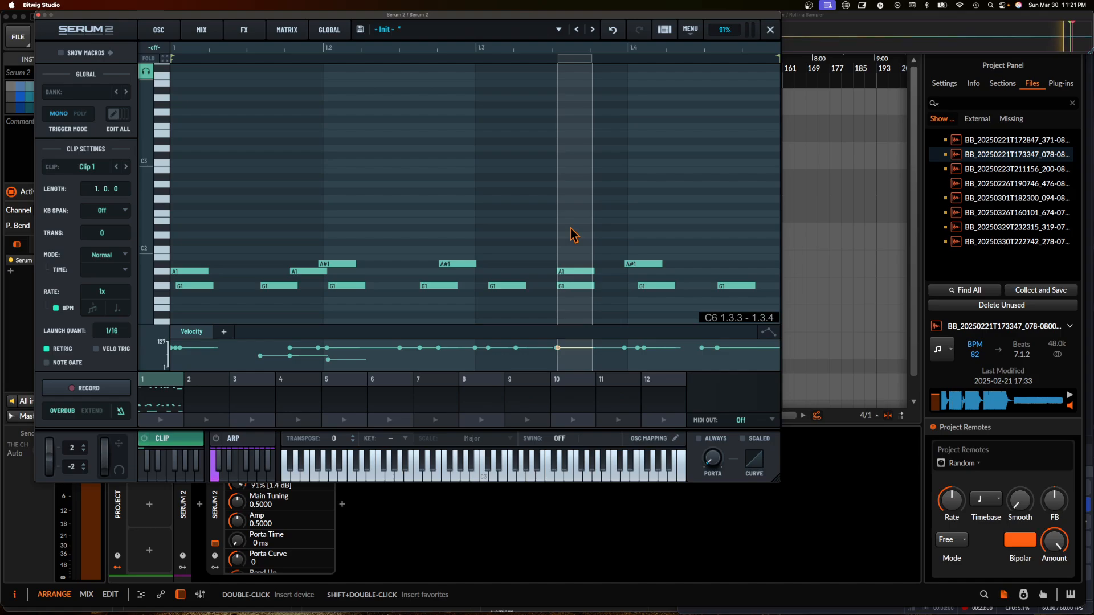
{"action": "left_click", "coordinate": [153, 35]}
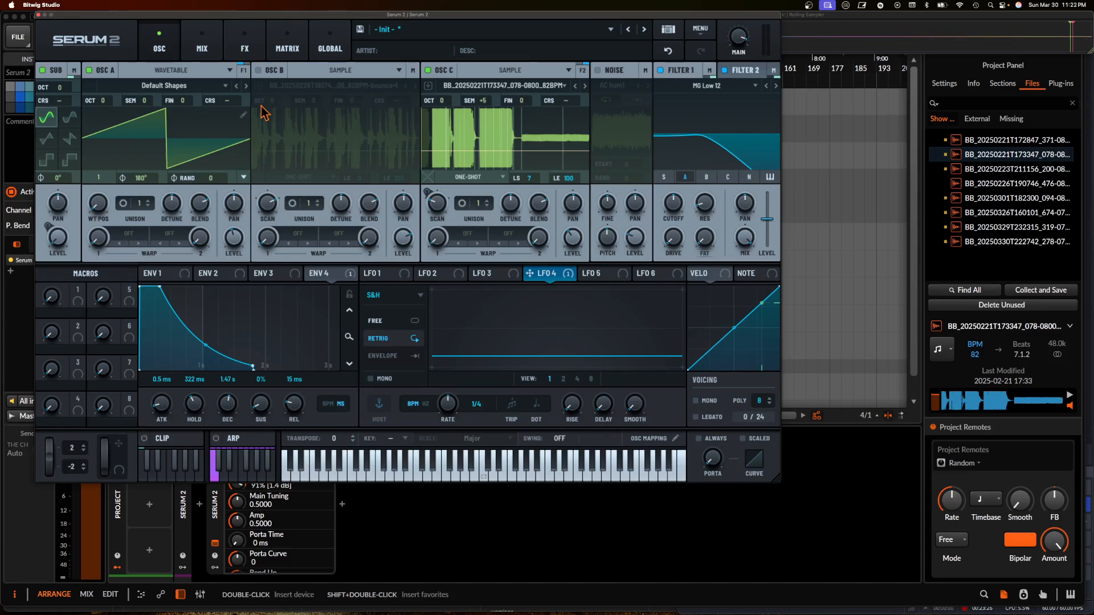
{"action": "left_click_drag", "start_coordinate": [737, 35], "coordinate": [738, 77]}
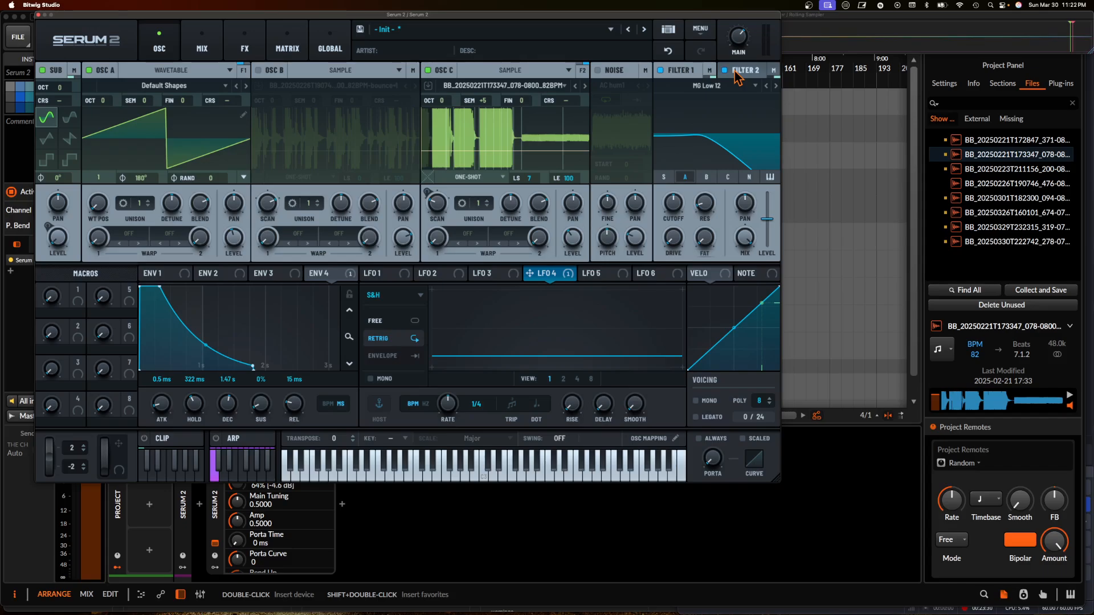